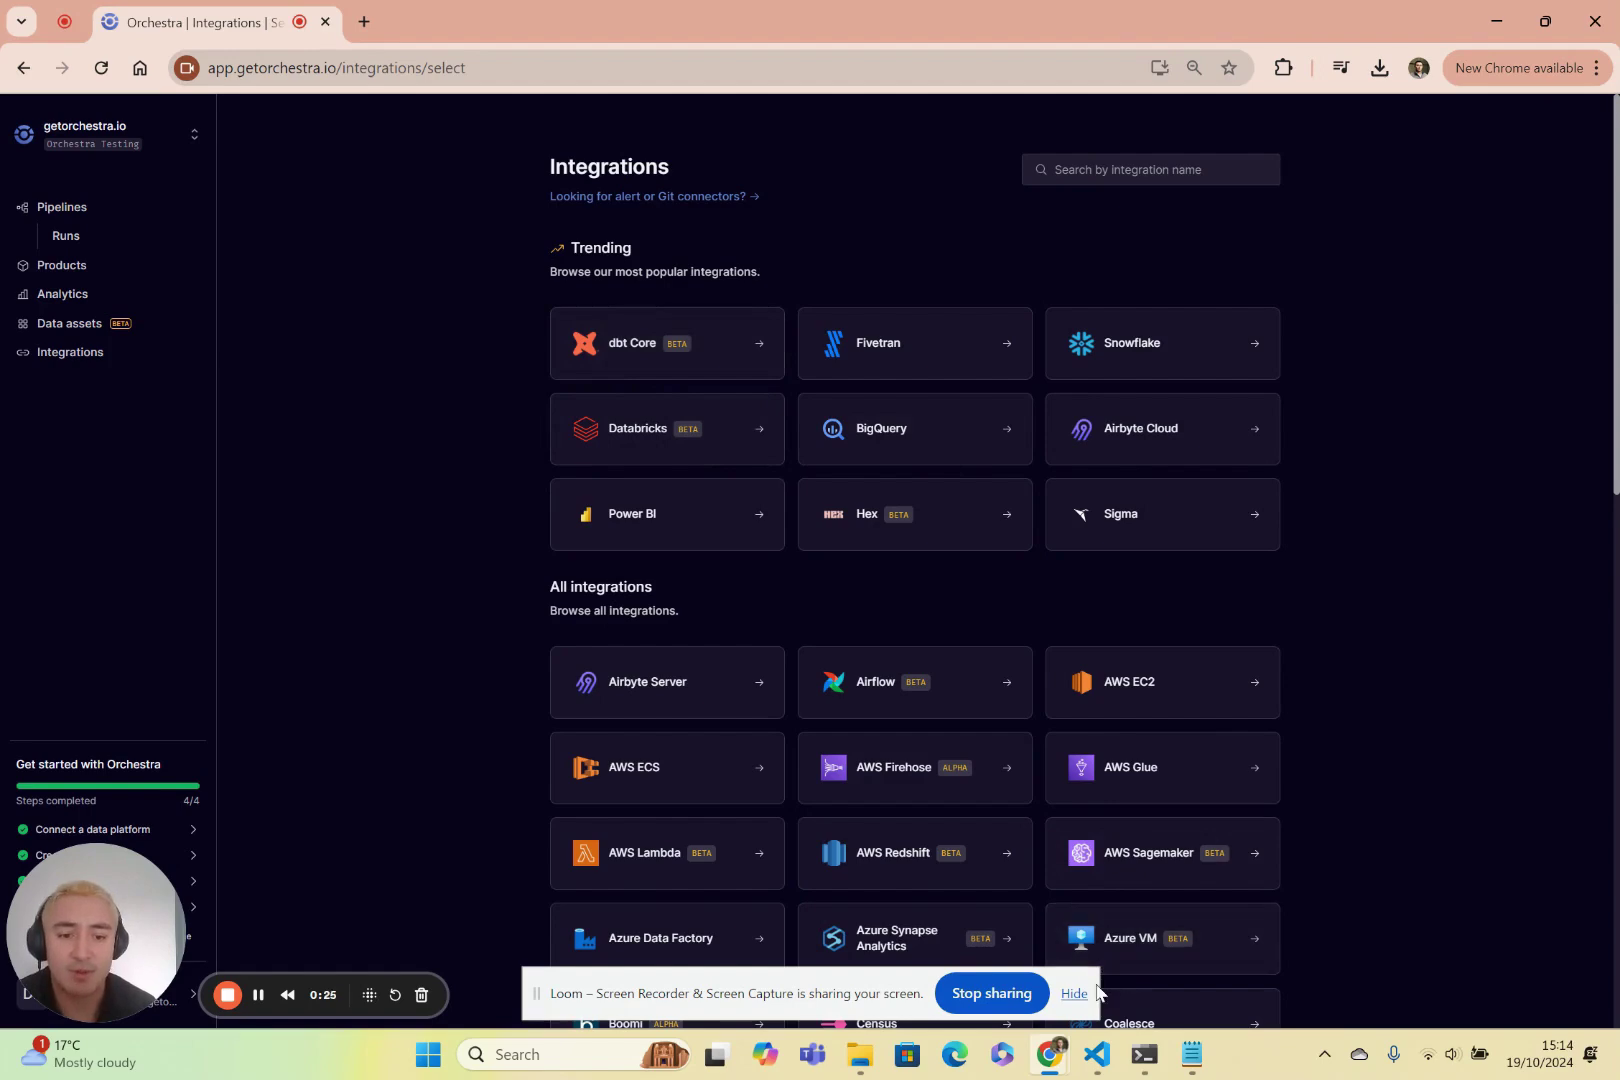
Bring the BigQuery profile file demo_profiles.yml to the front in Visual Studio Code.
{"action": "left_click", "coordinate": [1103, 1066]}
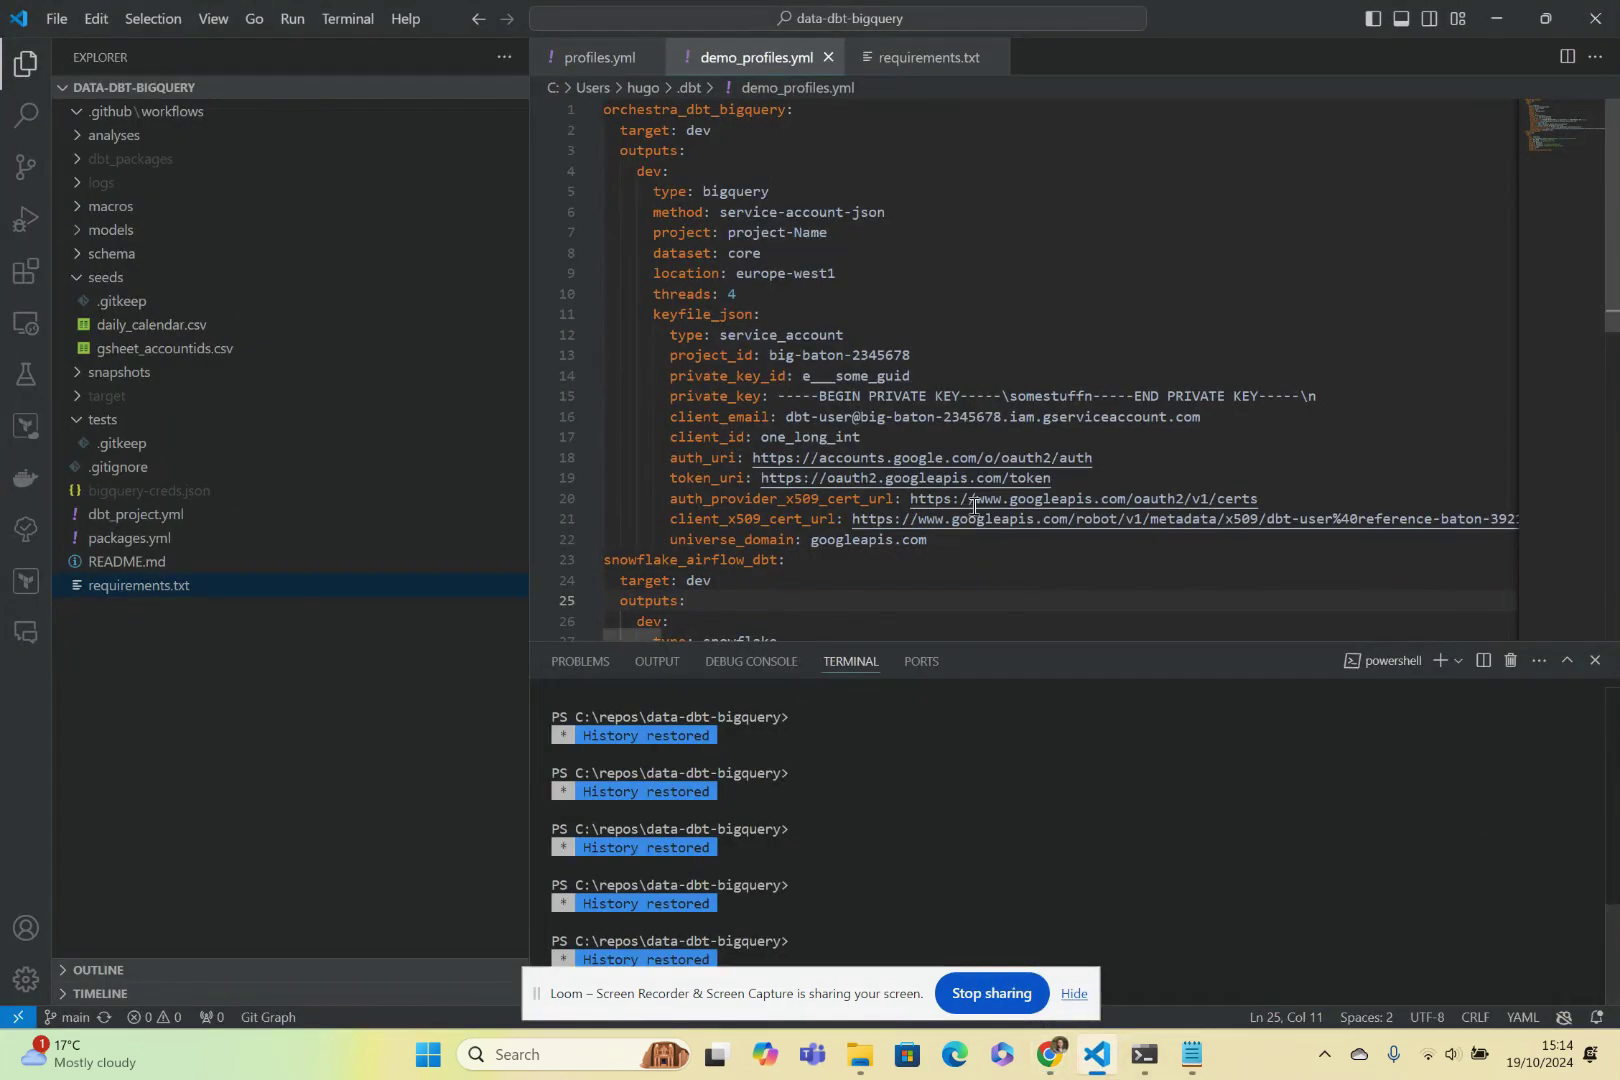
Select the BigQuery dev output lines 4-11, then minimise VS Code back to Orchestra.
{"action": "left_click_drag", "start_coordinate": [637, 171], "coordinate": [765, 318]}
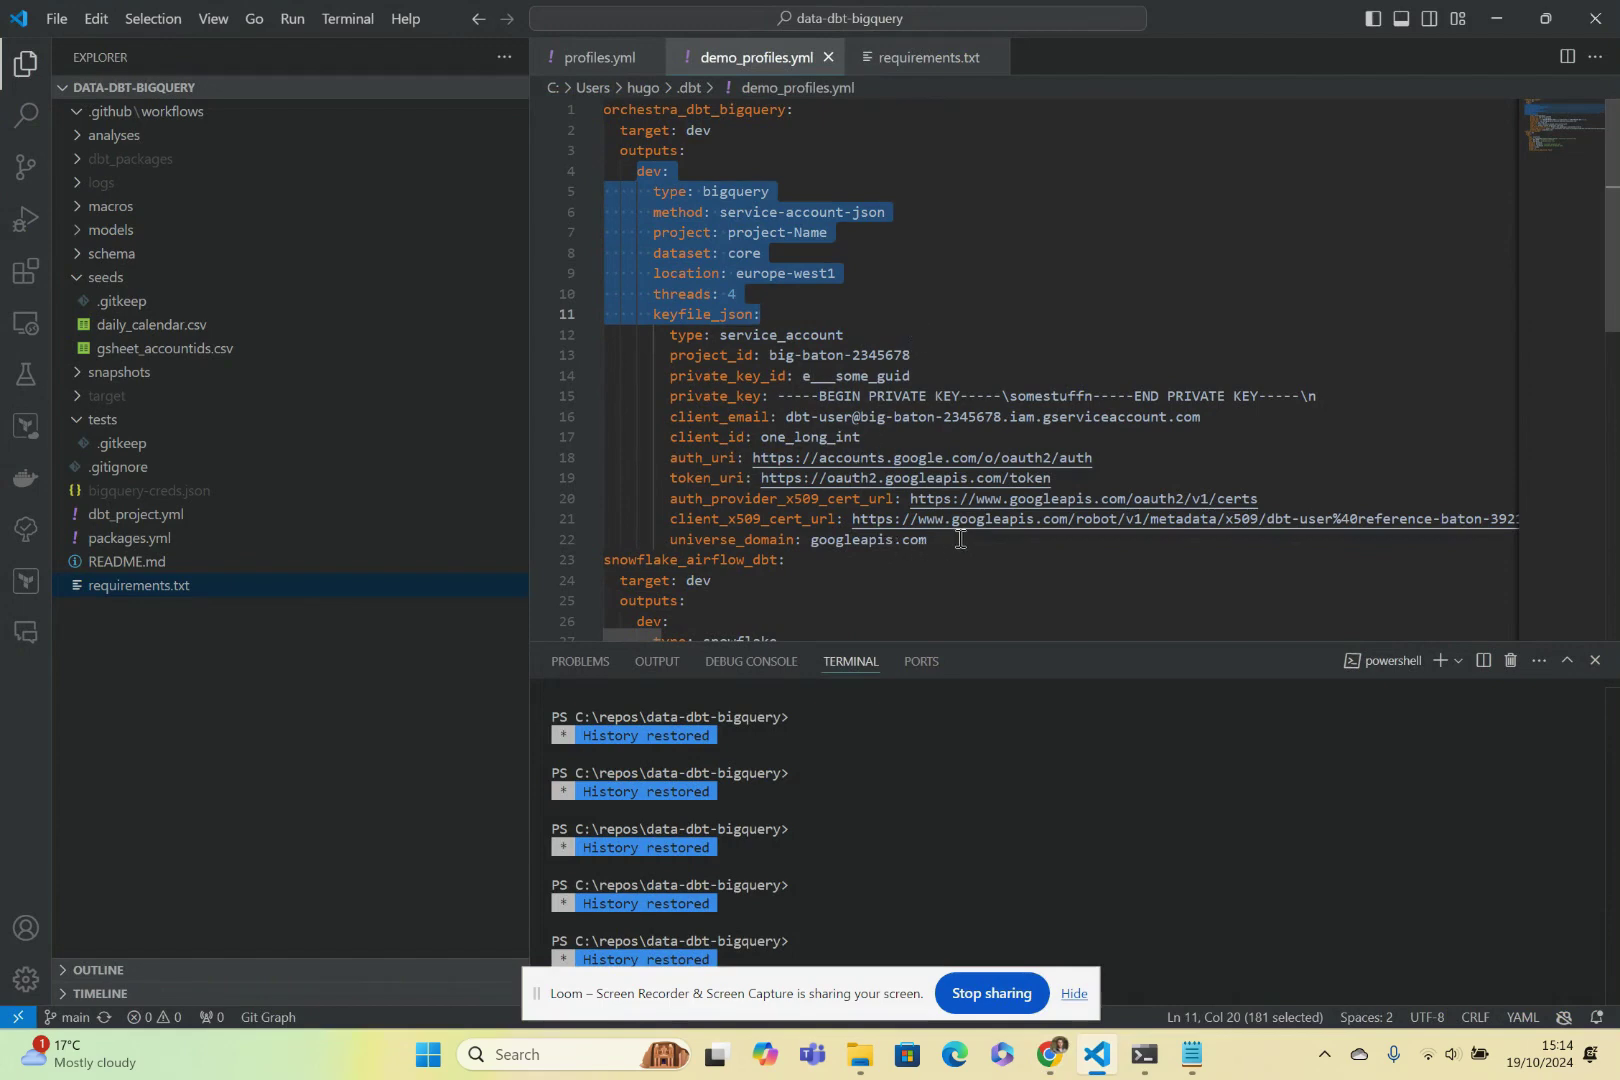
{"action": "left_click", "coordinate": [1496, 18]}
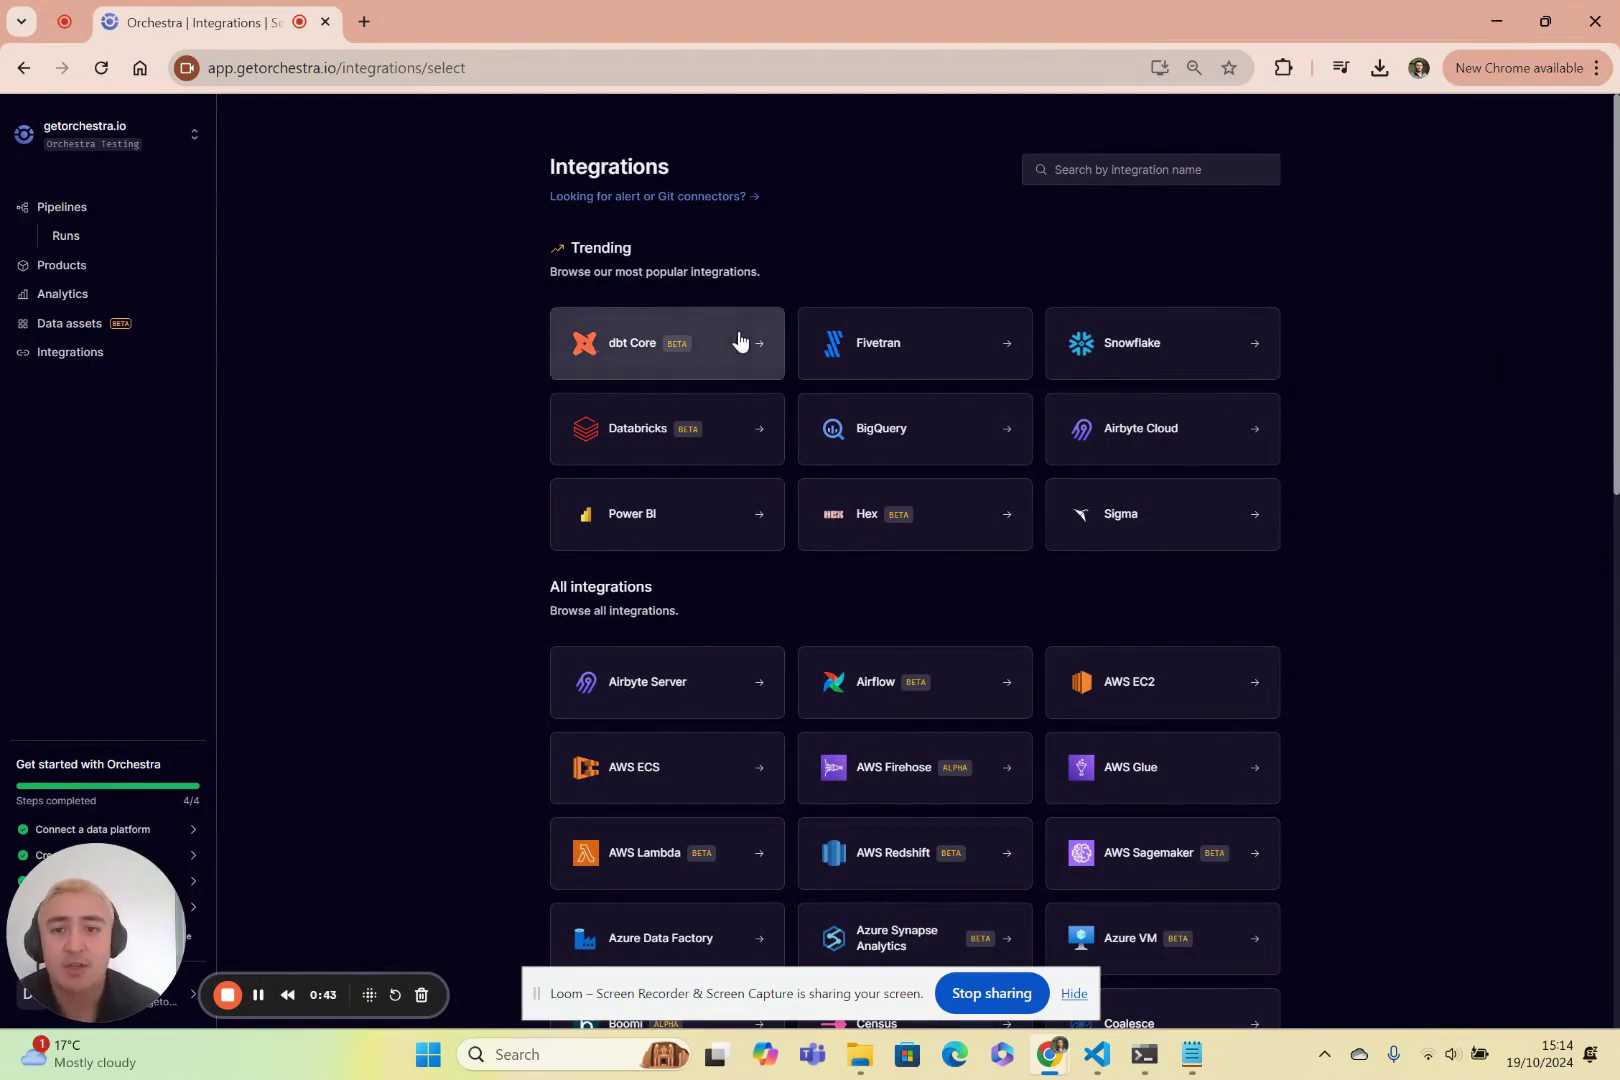
Start a new dbt Core connection in Integrations and name it dbt-core.
{"action": "left_click", "coordinate": [60, 354]}
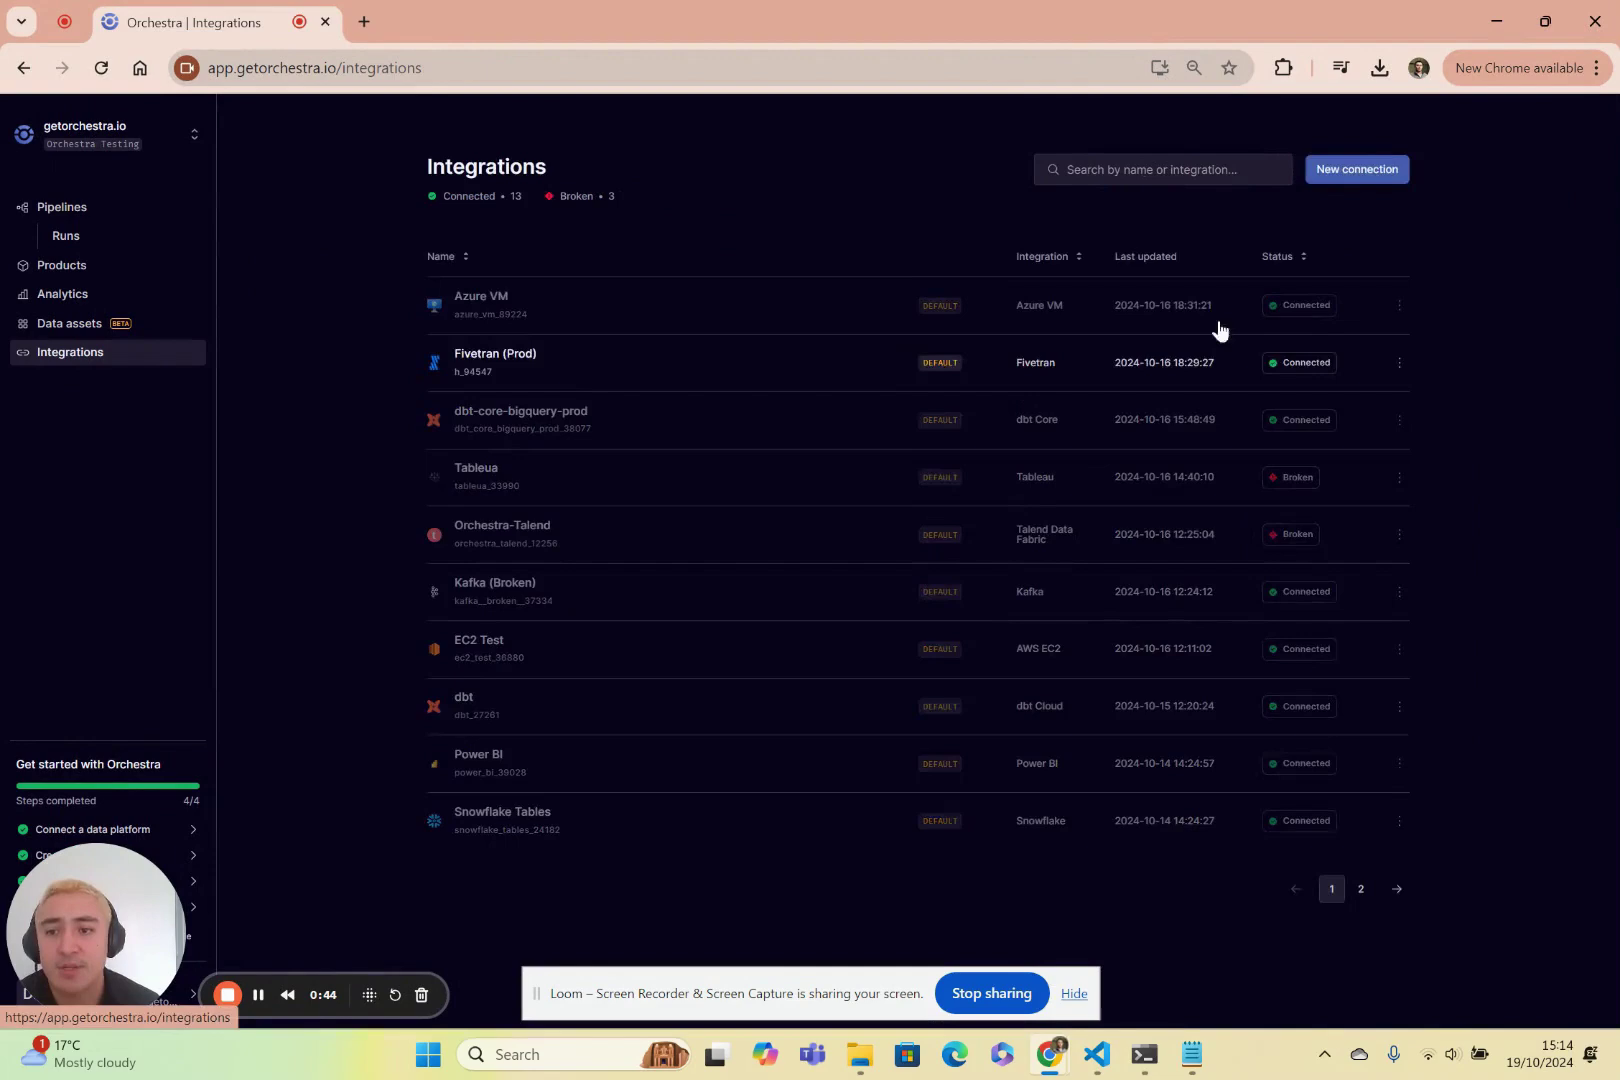
{"action": "left_click", "coordinate": [1352, 172]}
{"action": "left_click", "coordinate": [665, 346]}
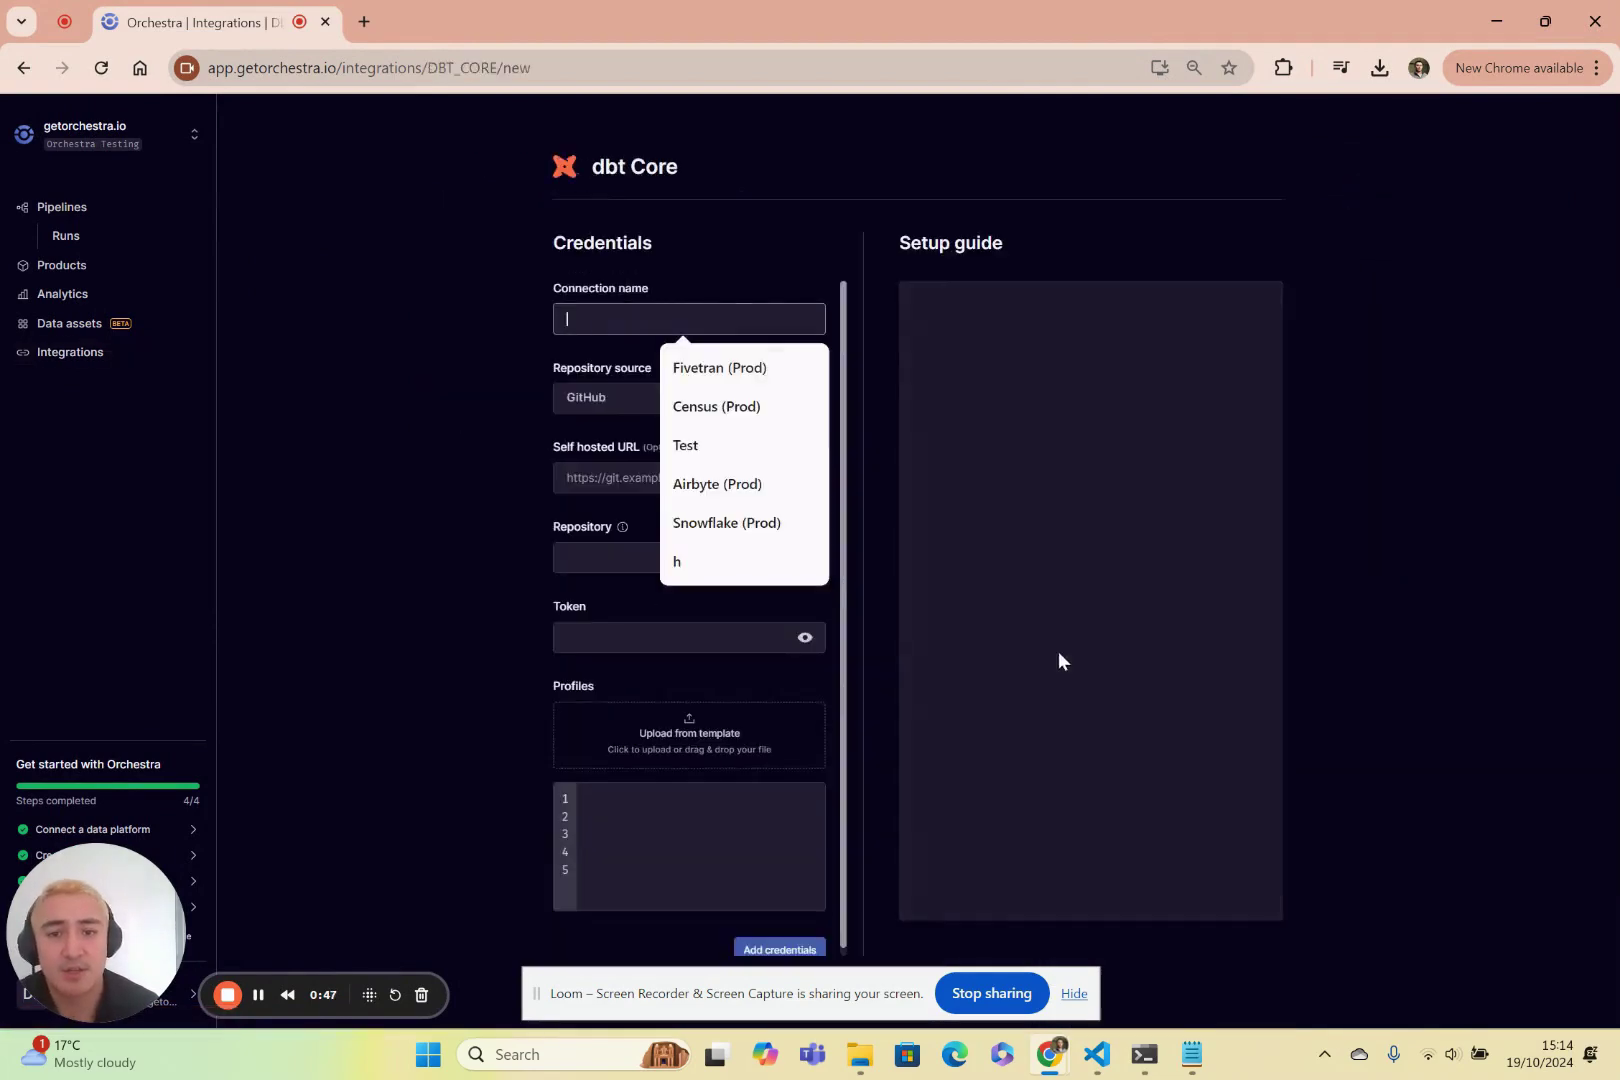
{"action": "left_click", "coordinate": [617, 315]}
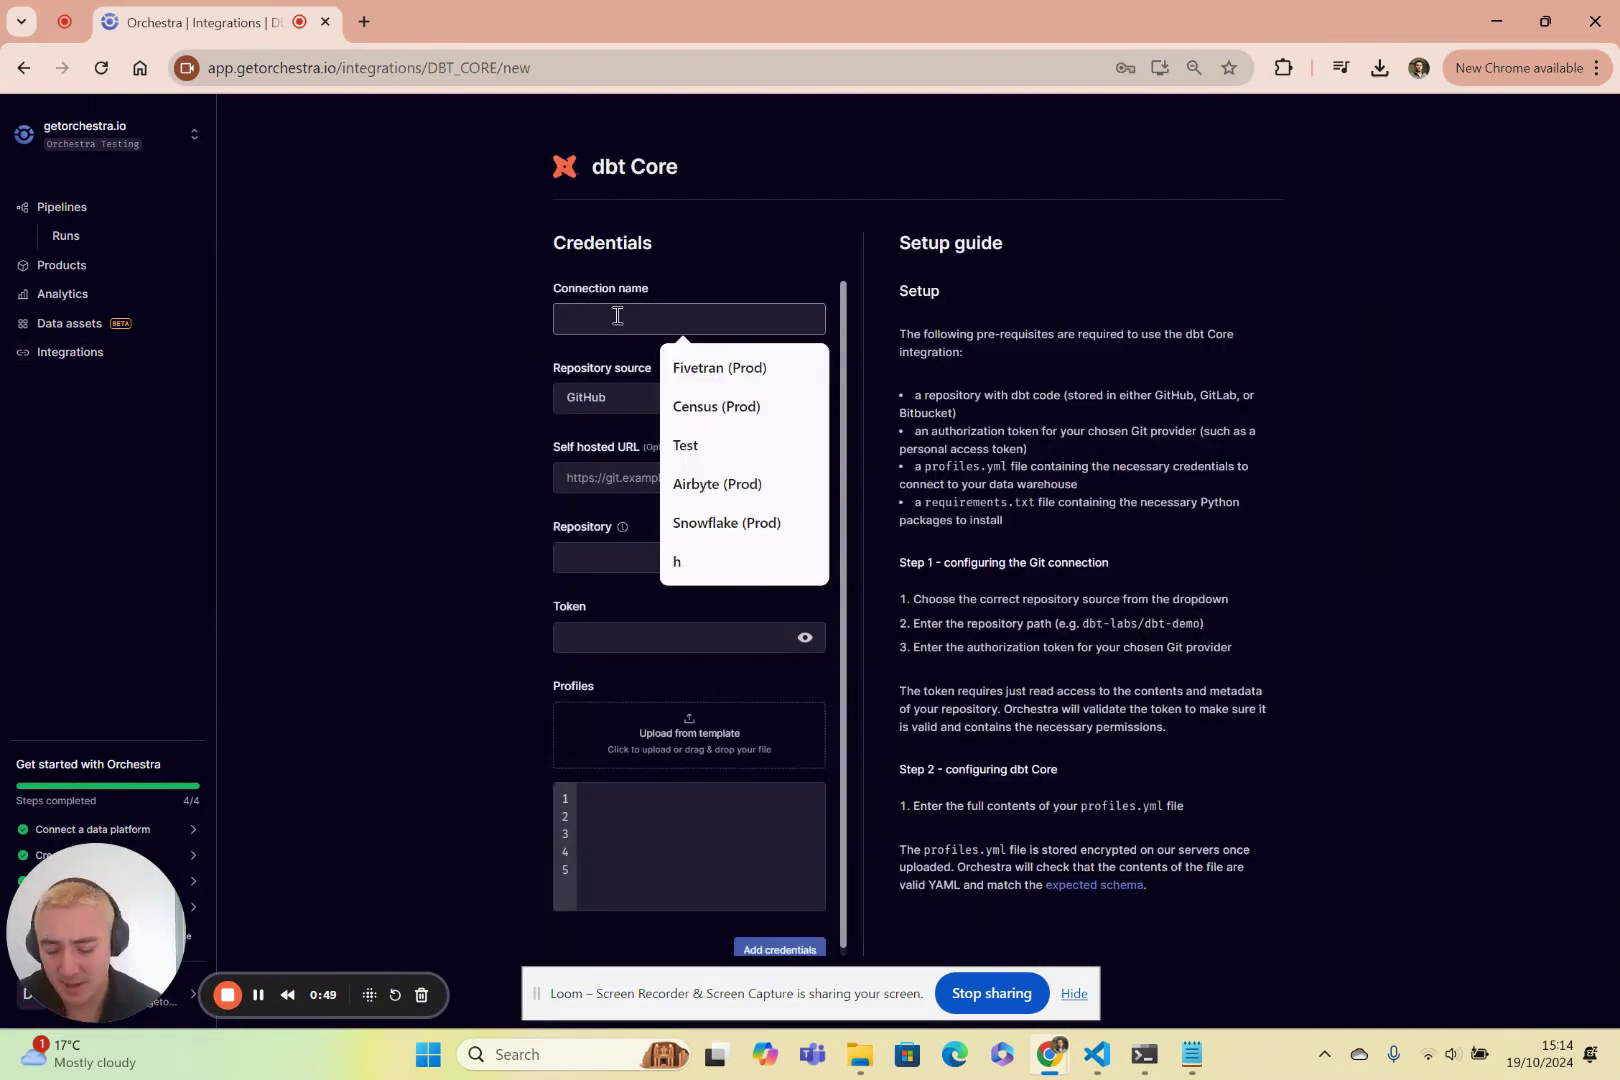
{"action": "type", "text": "dbt-cor"}
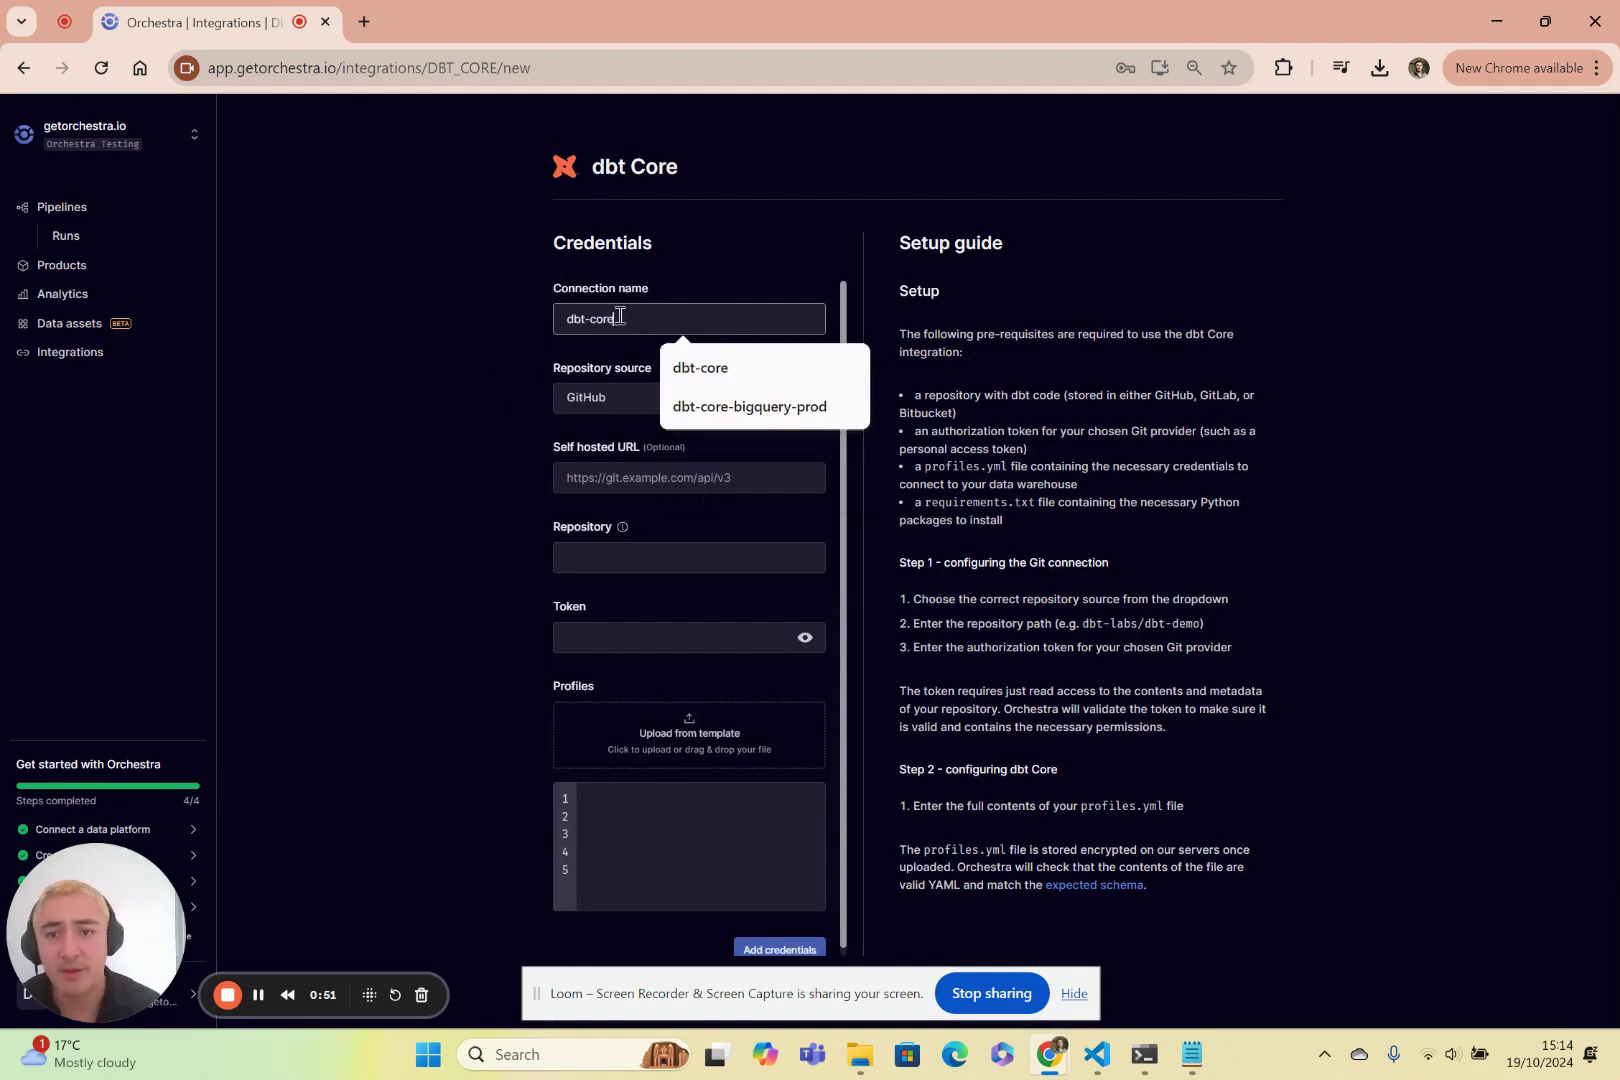
{"action": "type", "text": "e"}
{"action": "left_click", "coordinate": [511, 453]}
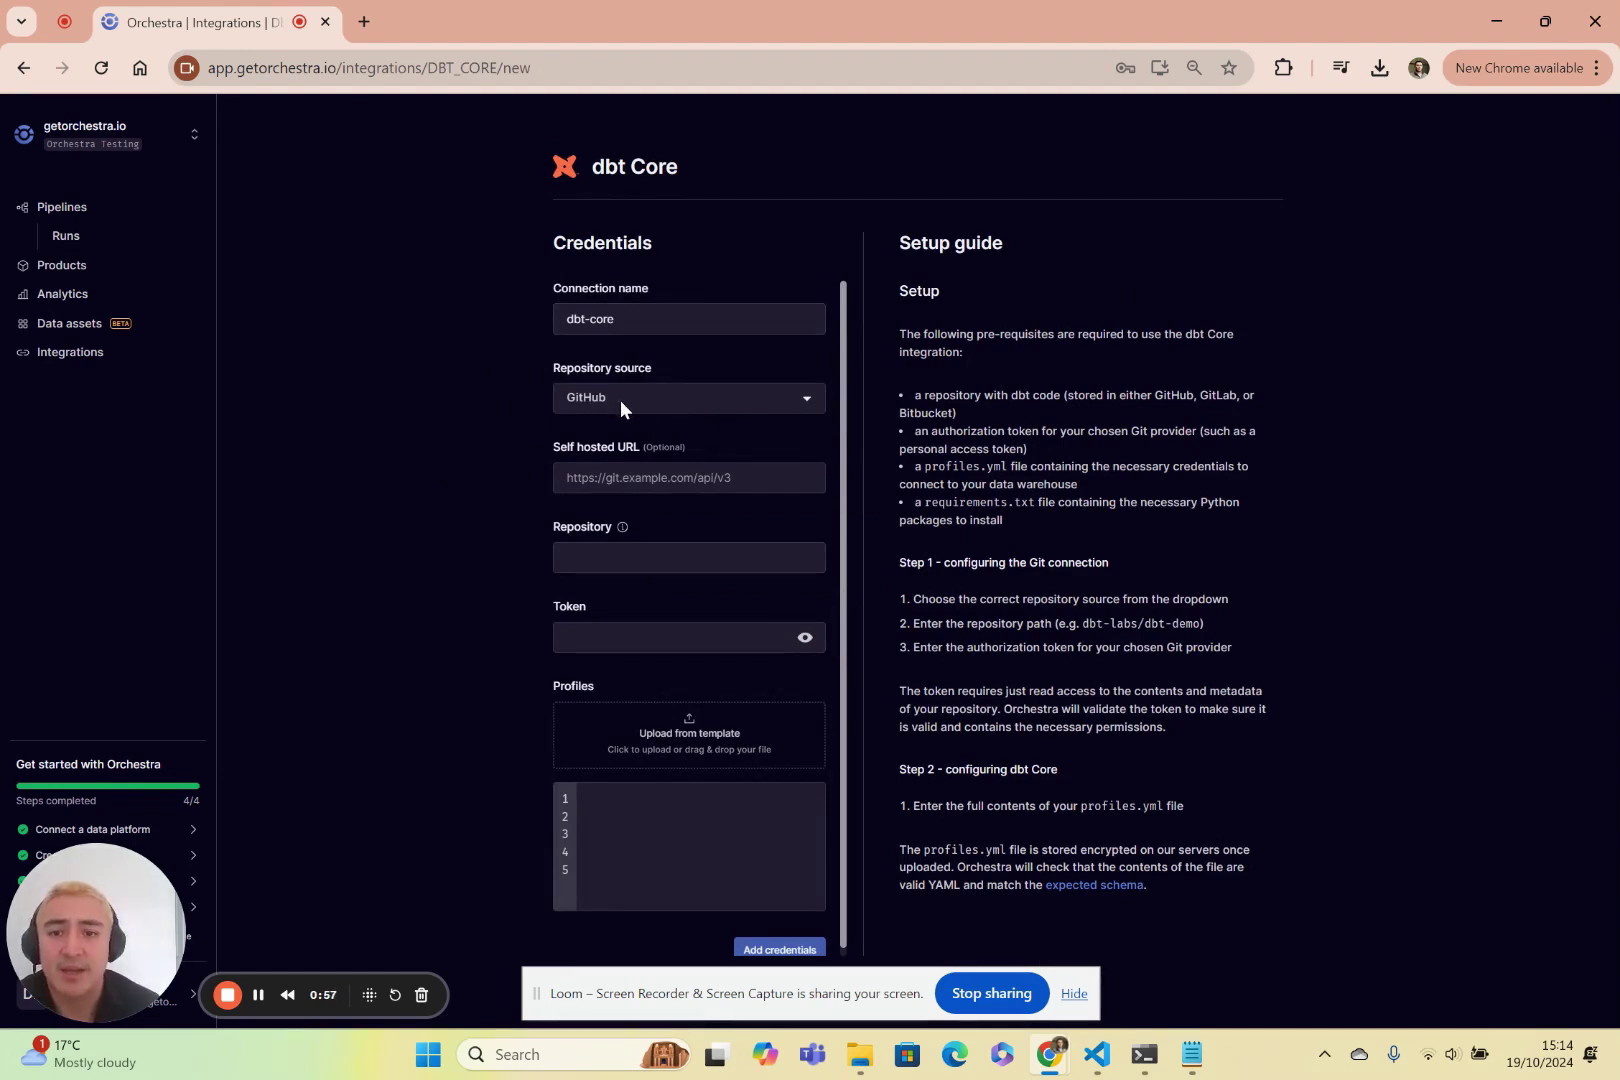
Keep GitHub as the repository source and begin entering the repository path.
{"action": "left_click", "coordinate": [572, 401]}
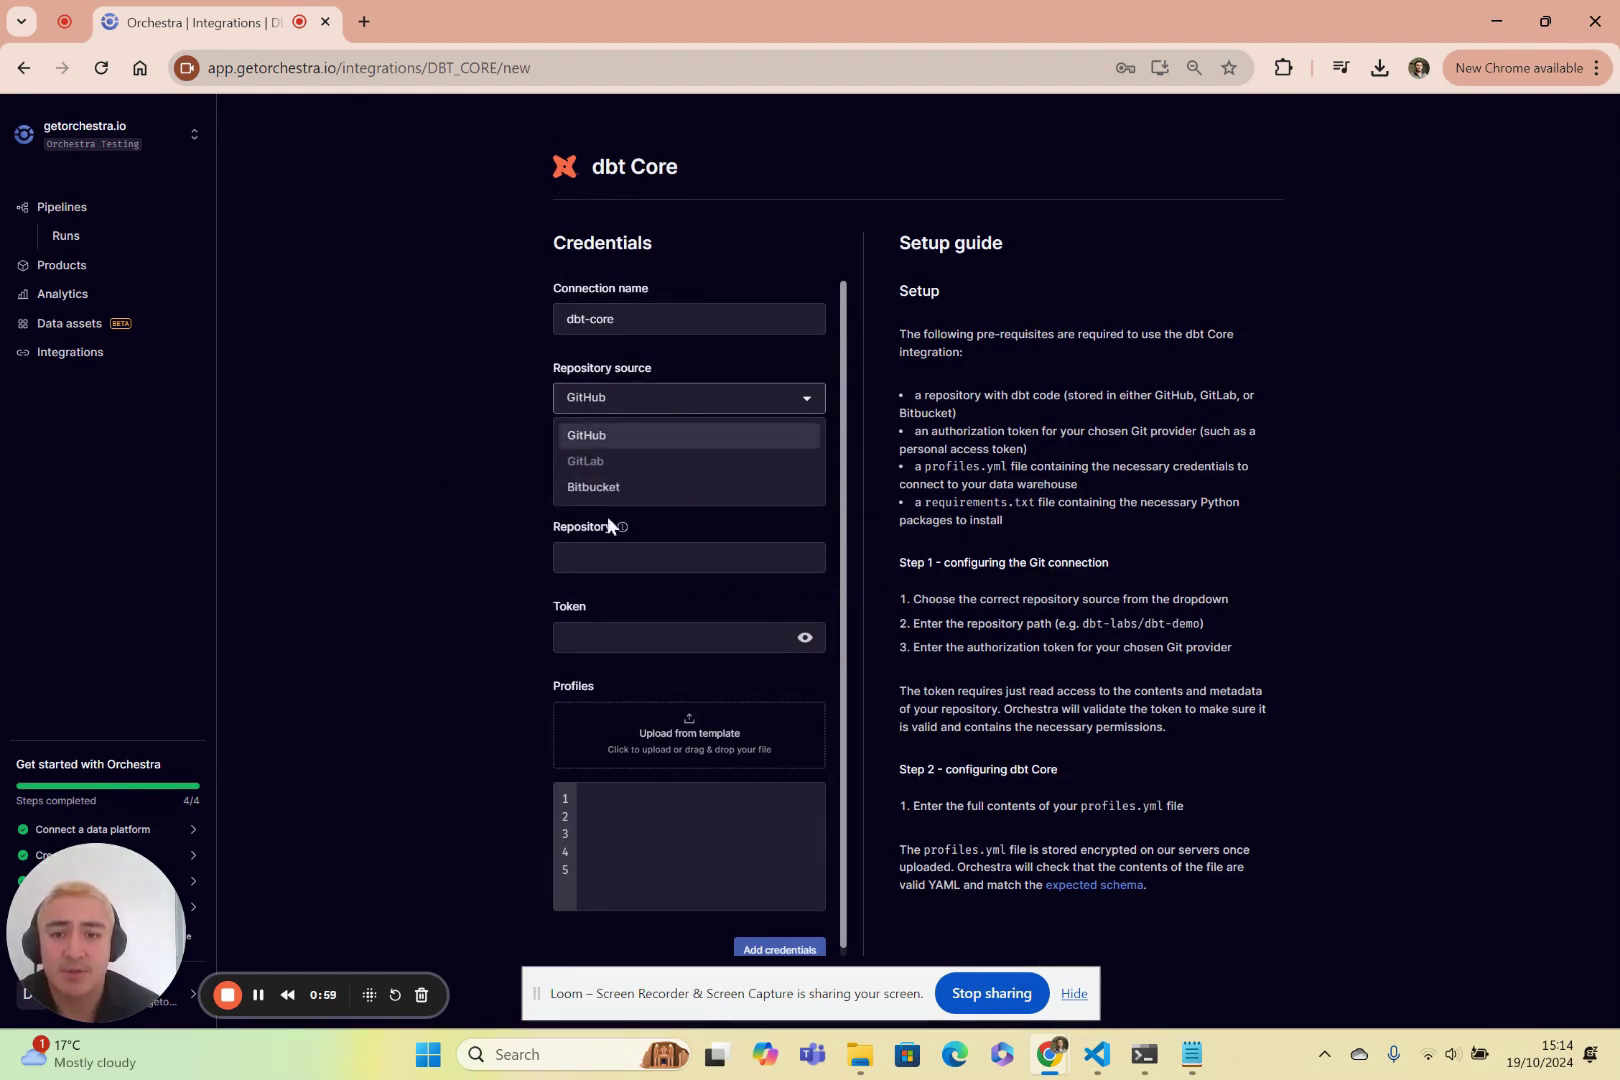
{"action": "left_click", "coordinate": [515, 460]}
{"action": "left_click", "coordinate": [651, 402]}
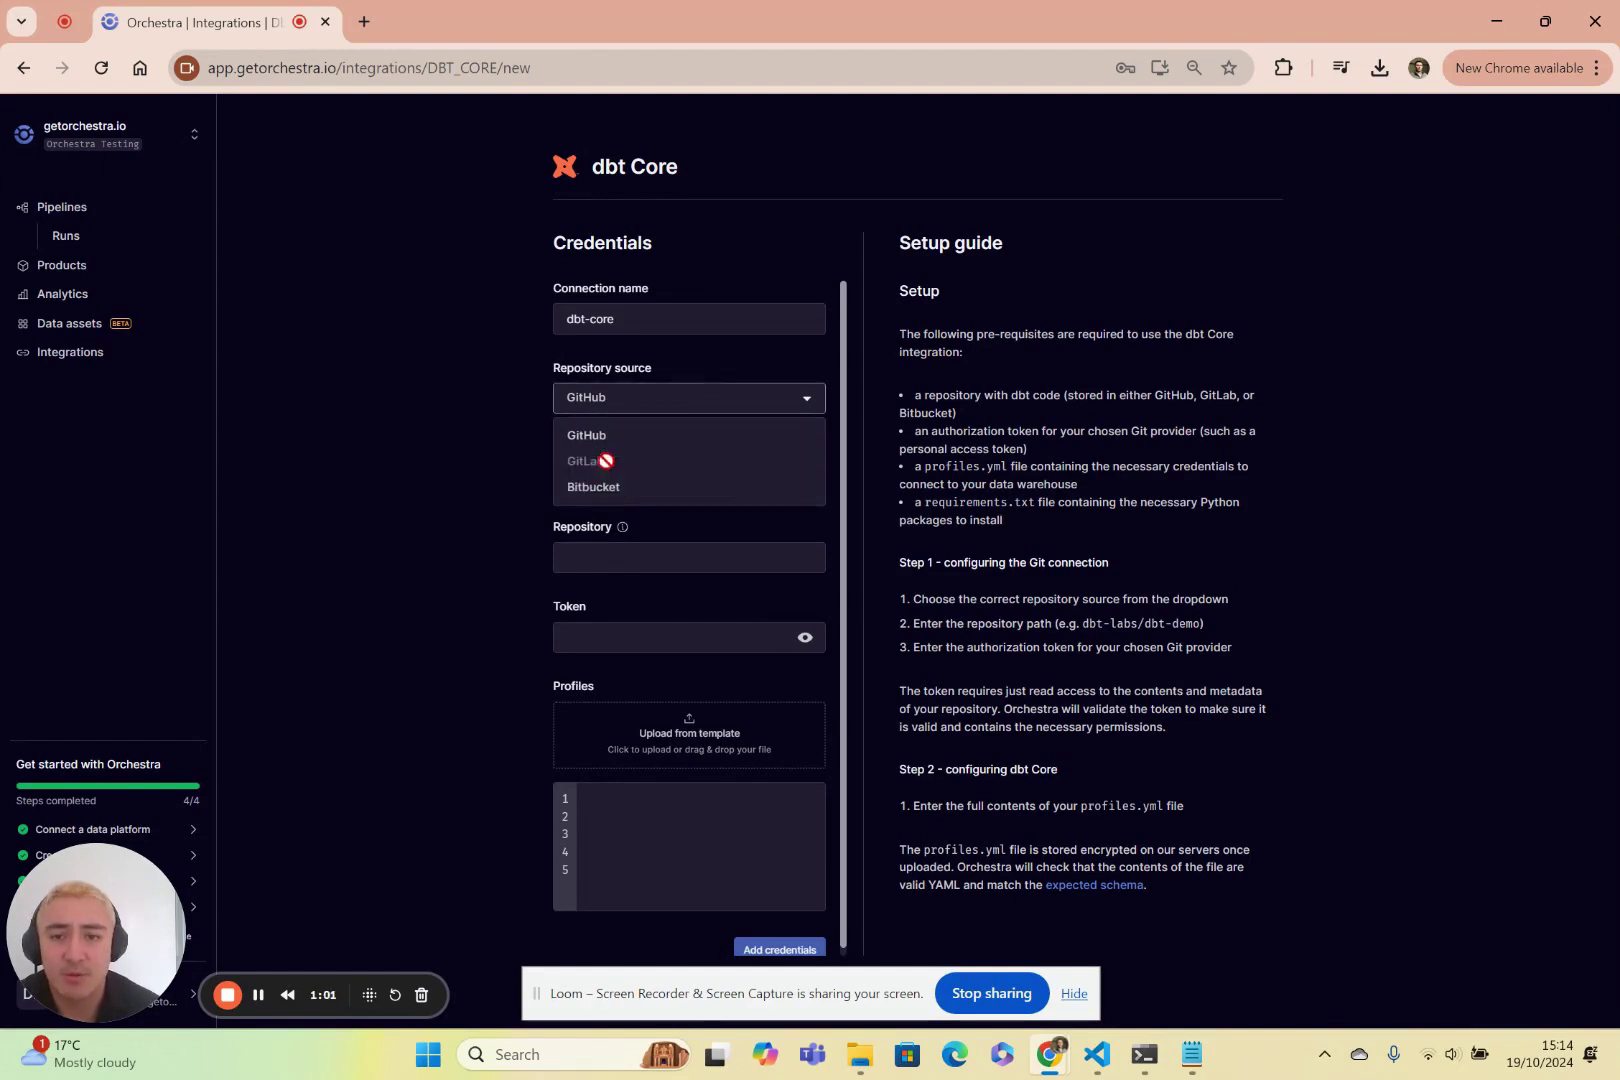
{"action": "left_click", "coordinate": [514, 463]}
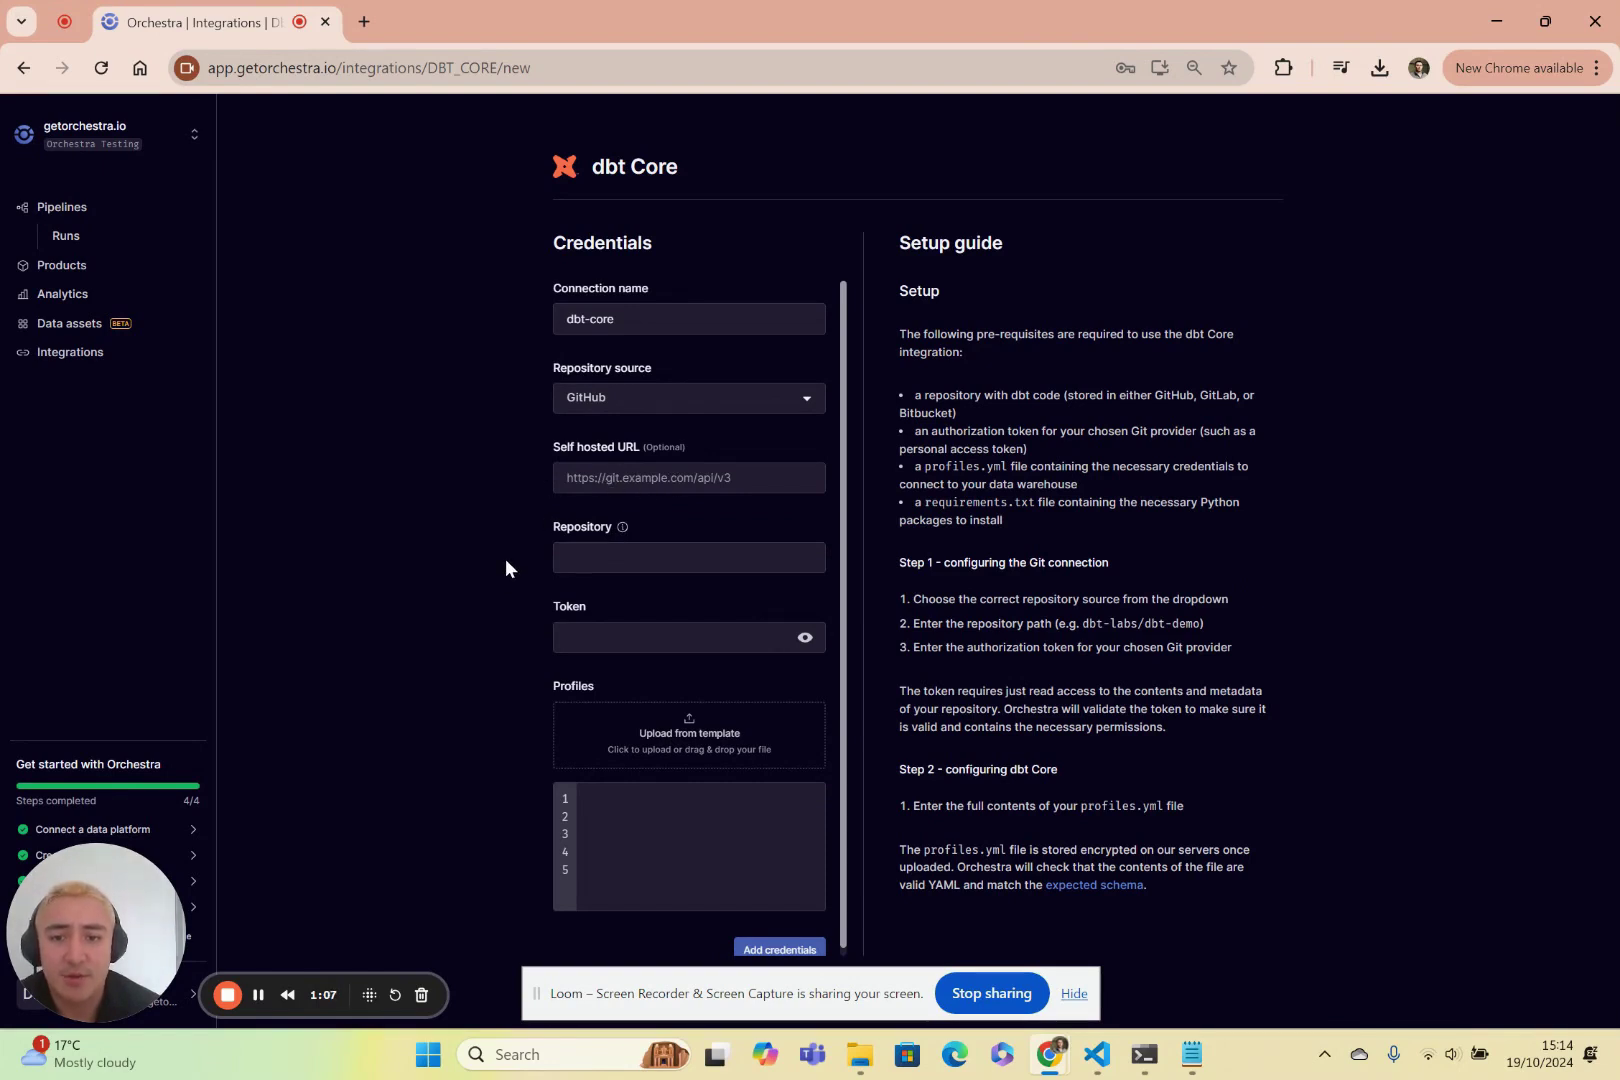
{"action": "left_click", "coordinate": [660, 557]}
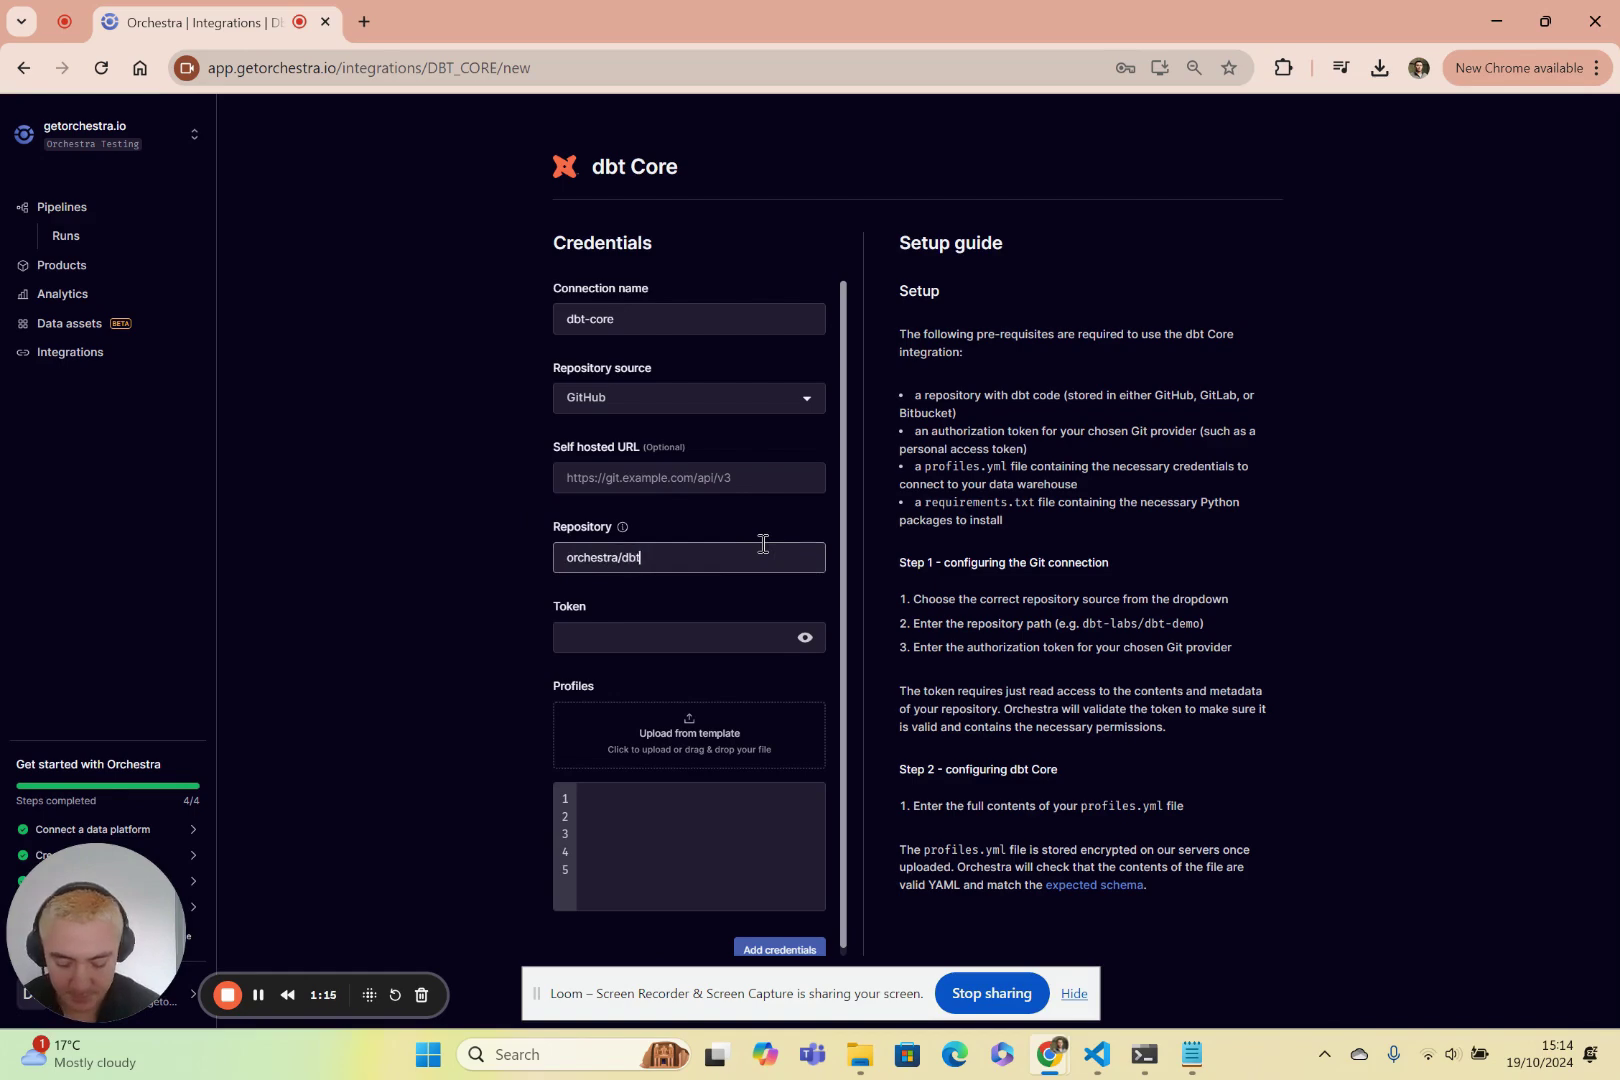
Enter the GitHub access token, then switch back to demo_profiles.yml in VS Code.
{"action": "left_click", "coordinate": [665, 641]}
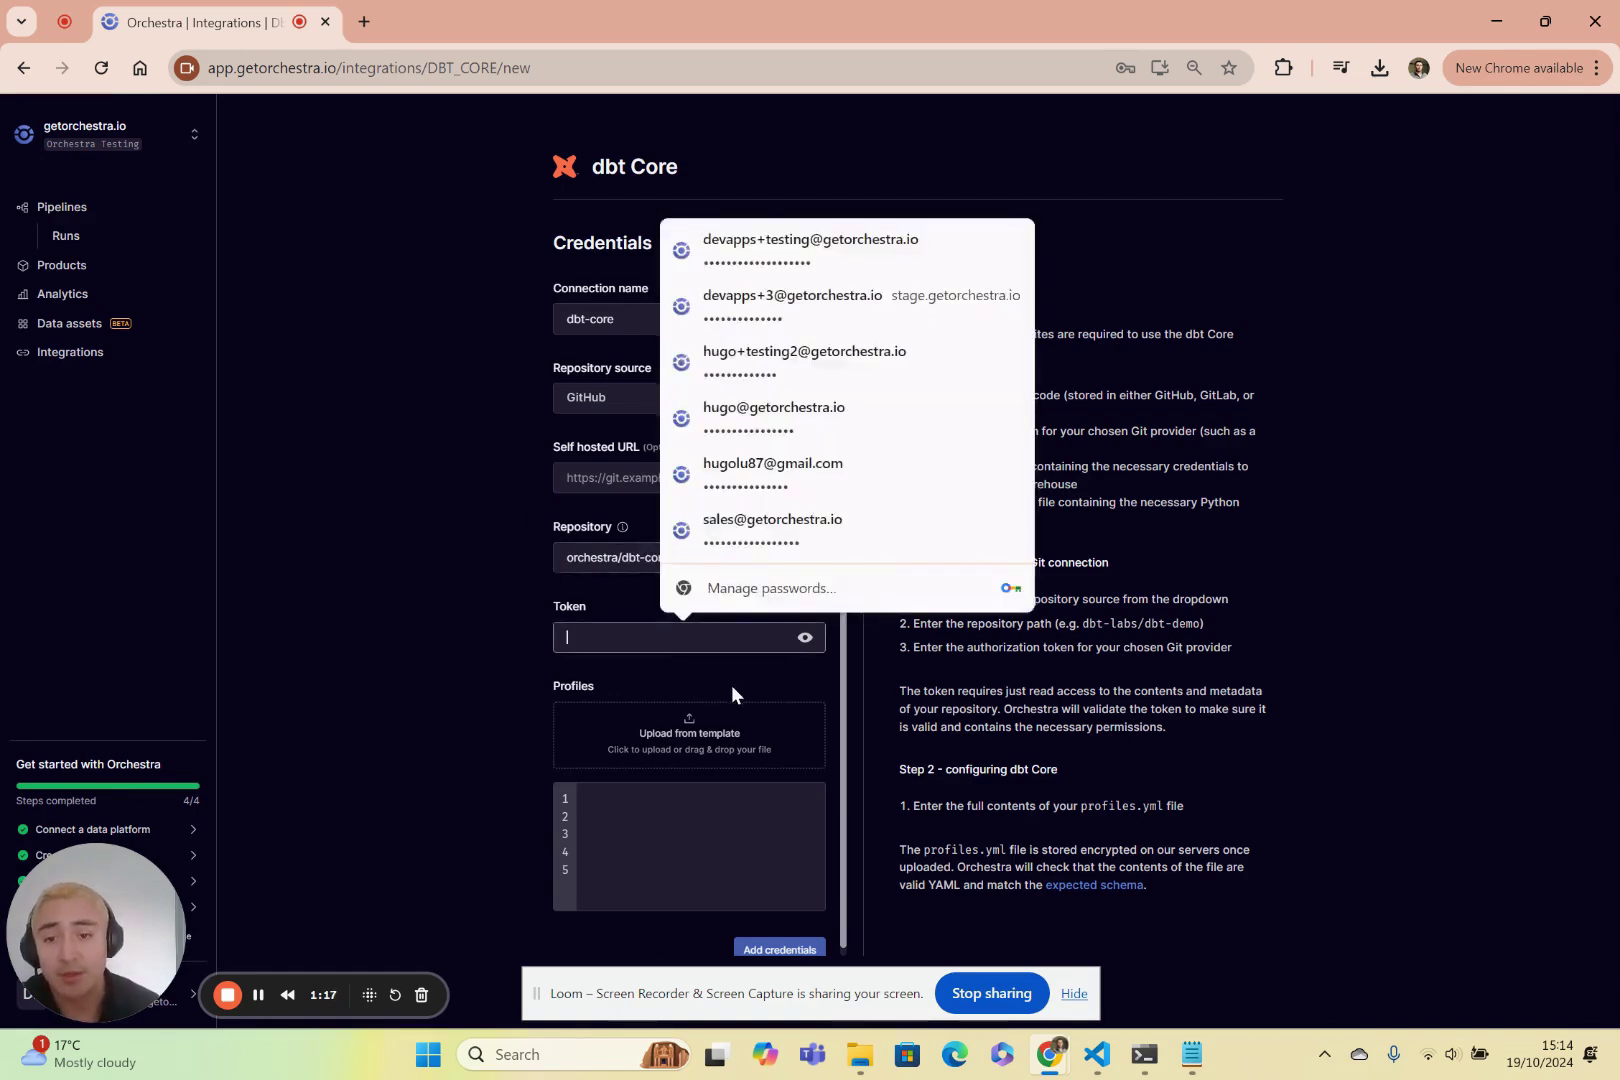
{"action": "left_click", "coordinate": [507, 646]}
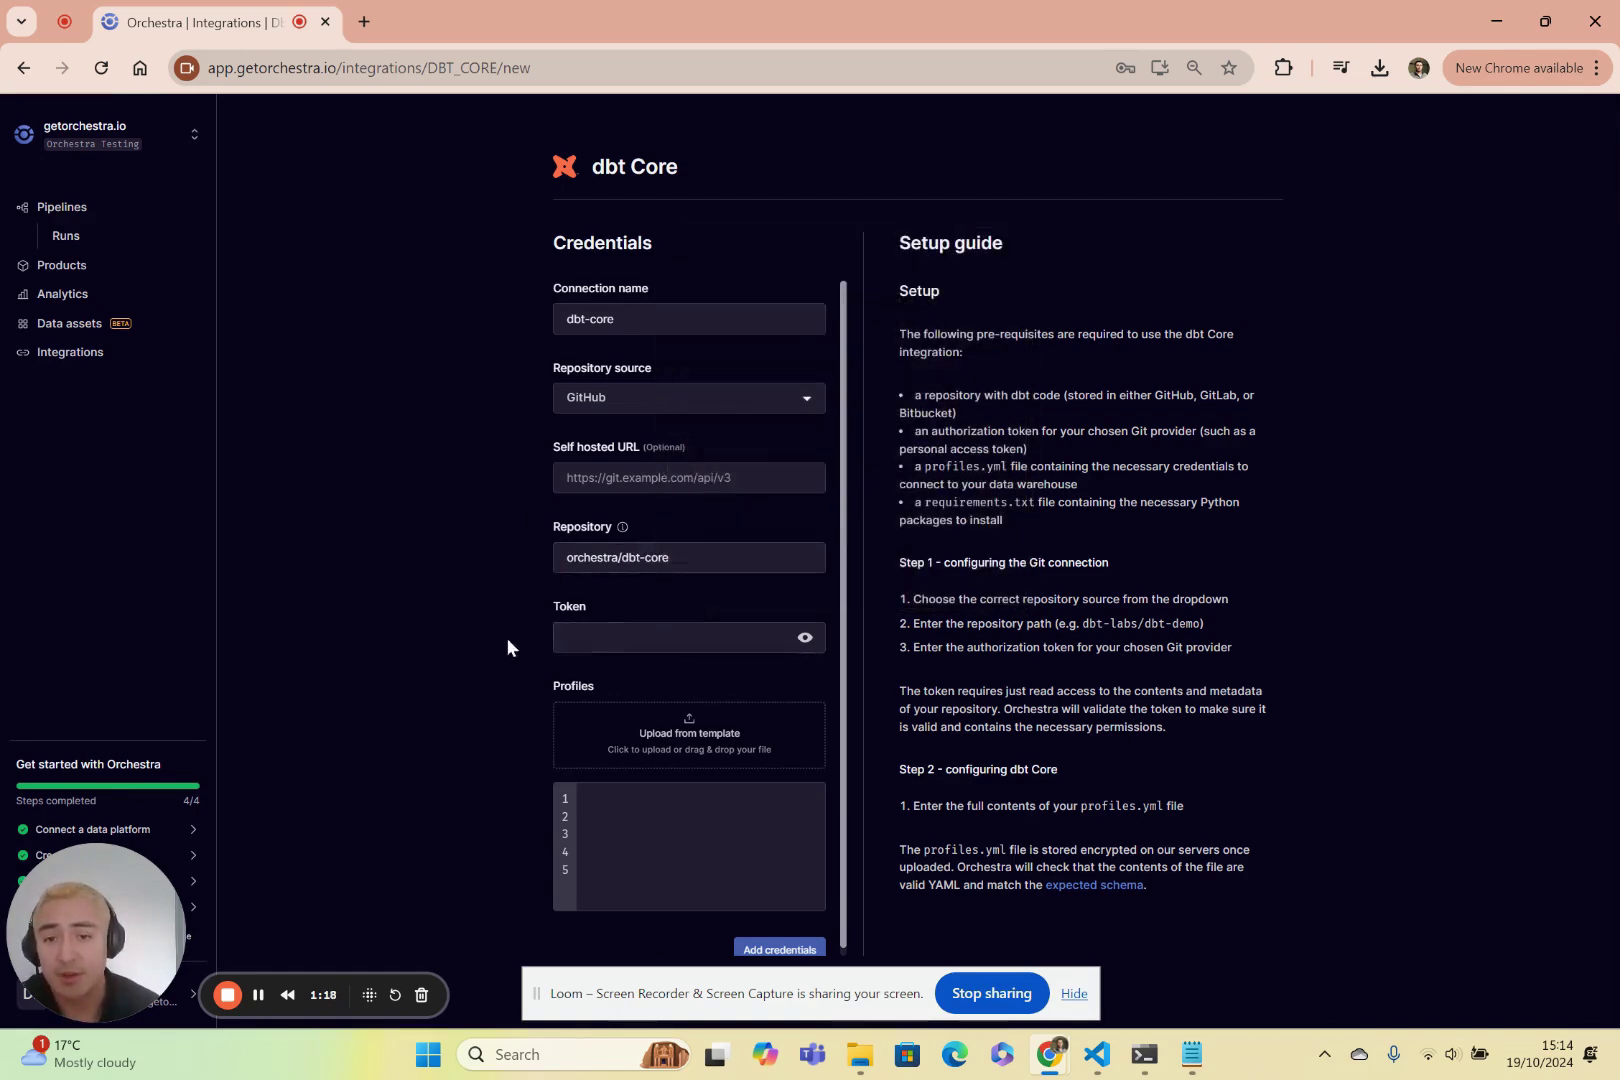
{"action": "left_click", "coordinate": [617, 645]}
{"action": "type", "text": "ghp"}
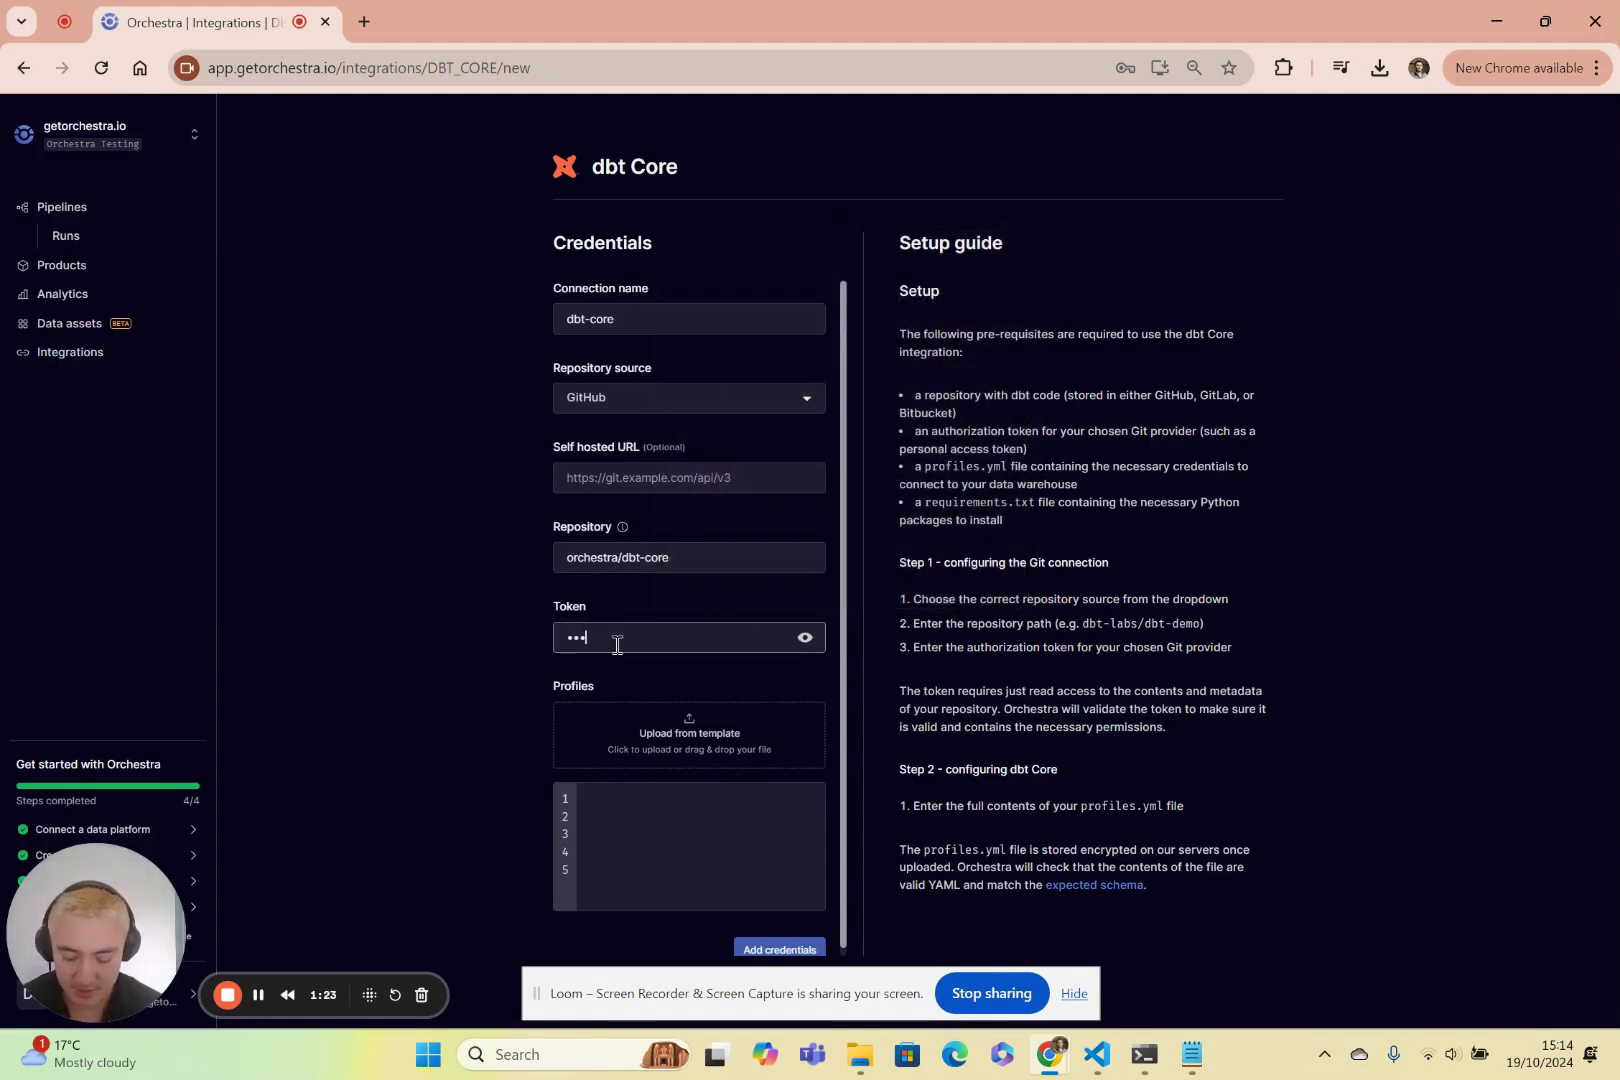
{"action": "key", "text": "ctrl+a"}
{"action": "key", "text": "BackSpace"}
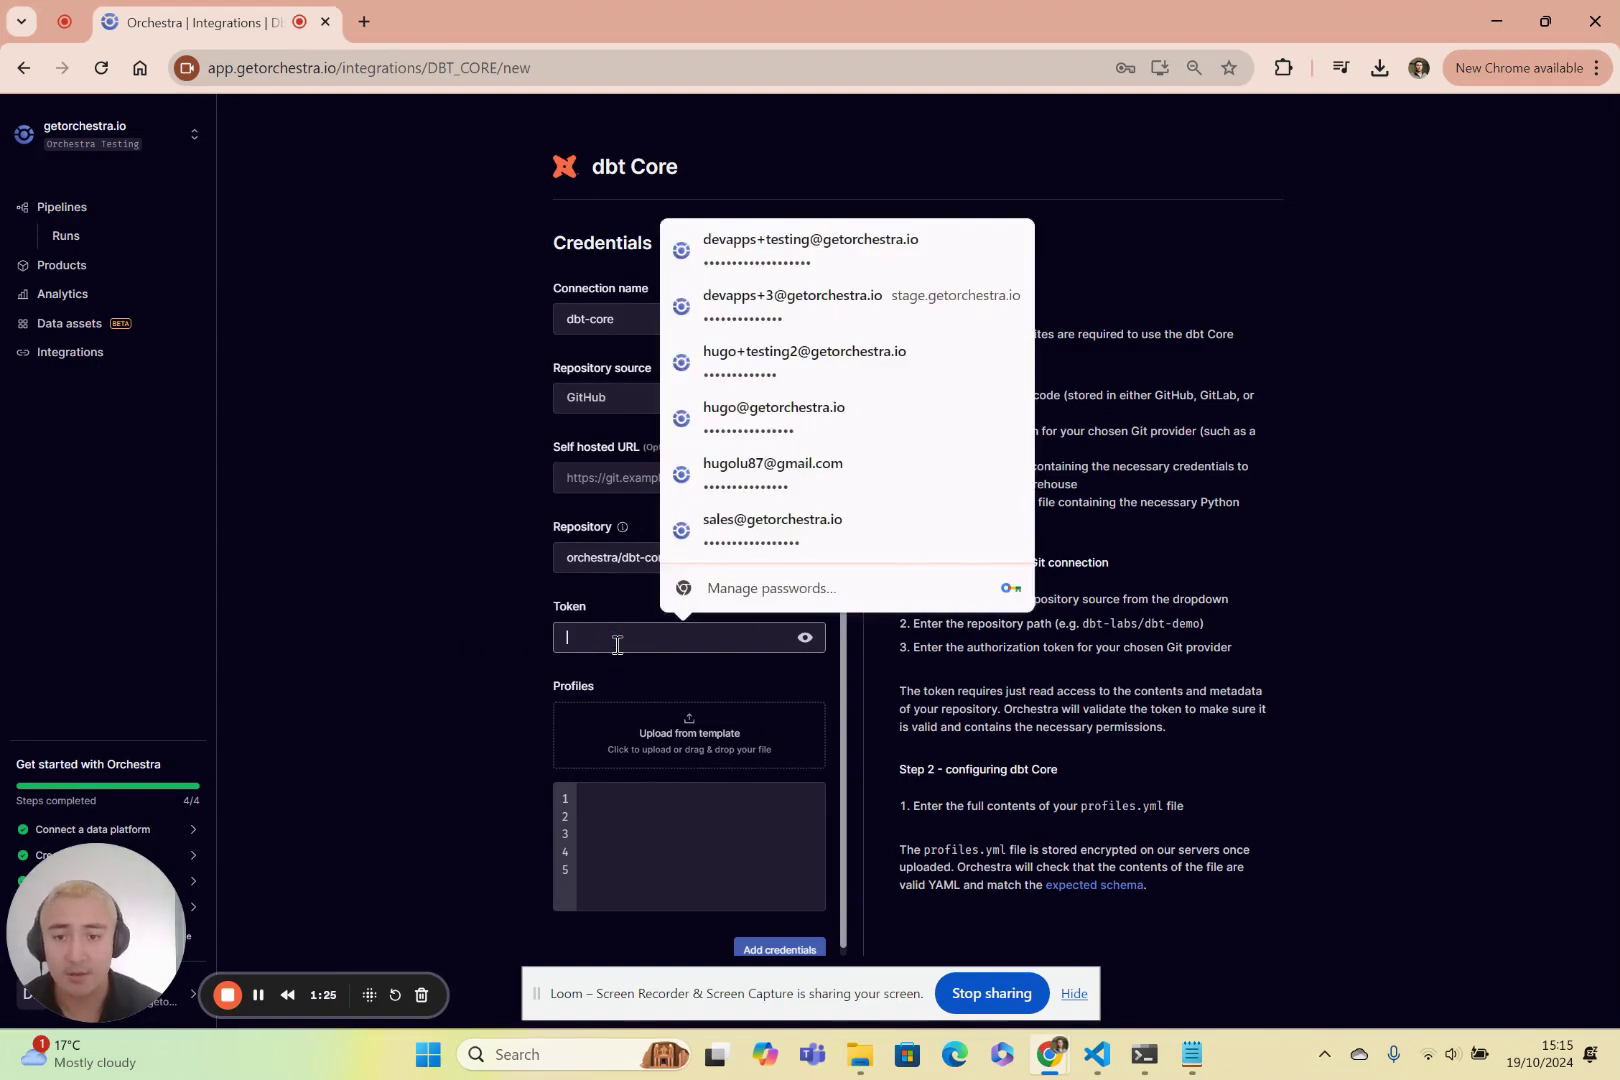
{"action": "type", "text": "ghp_1"}
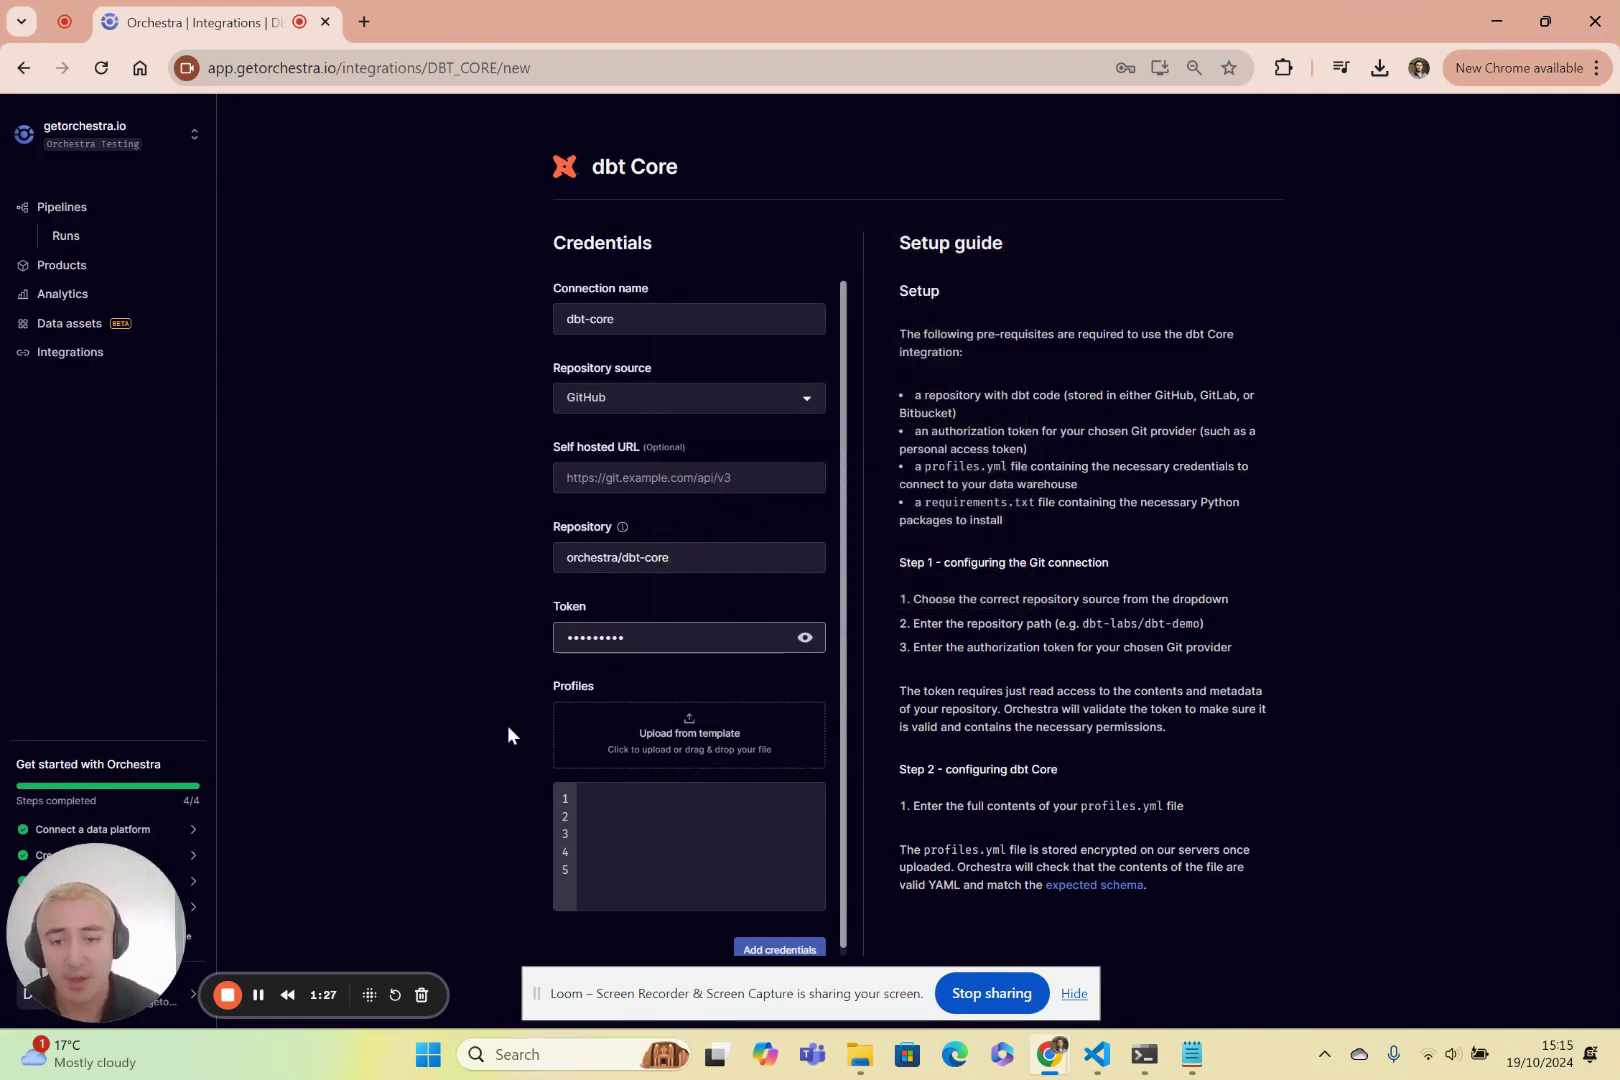
{"action": "left_click", "coordinate": [509, 727]}
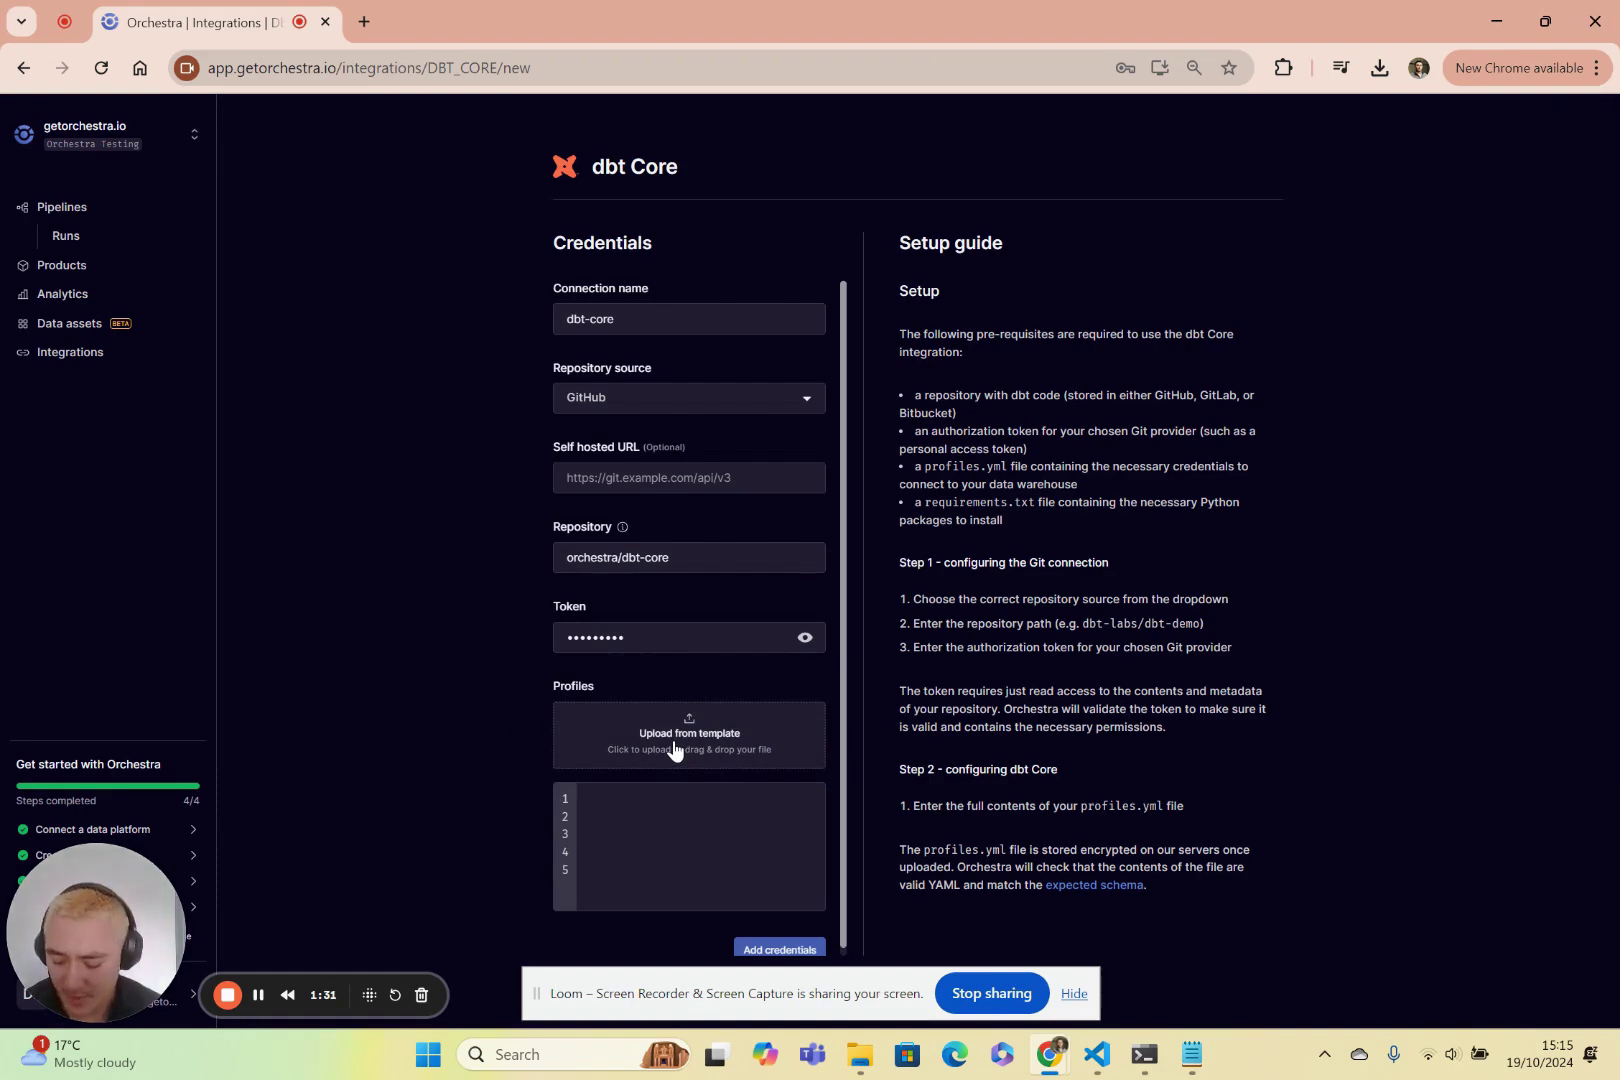
{"action": "key", "text": "alt+Tab"}
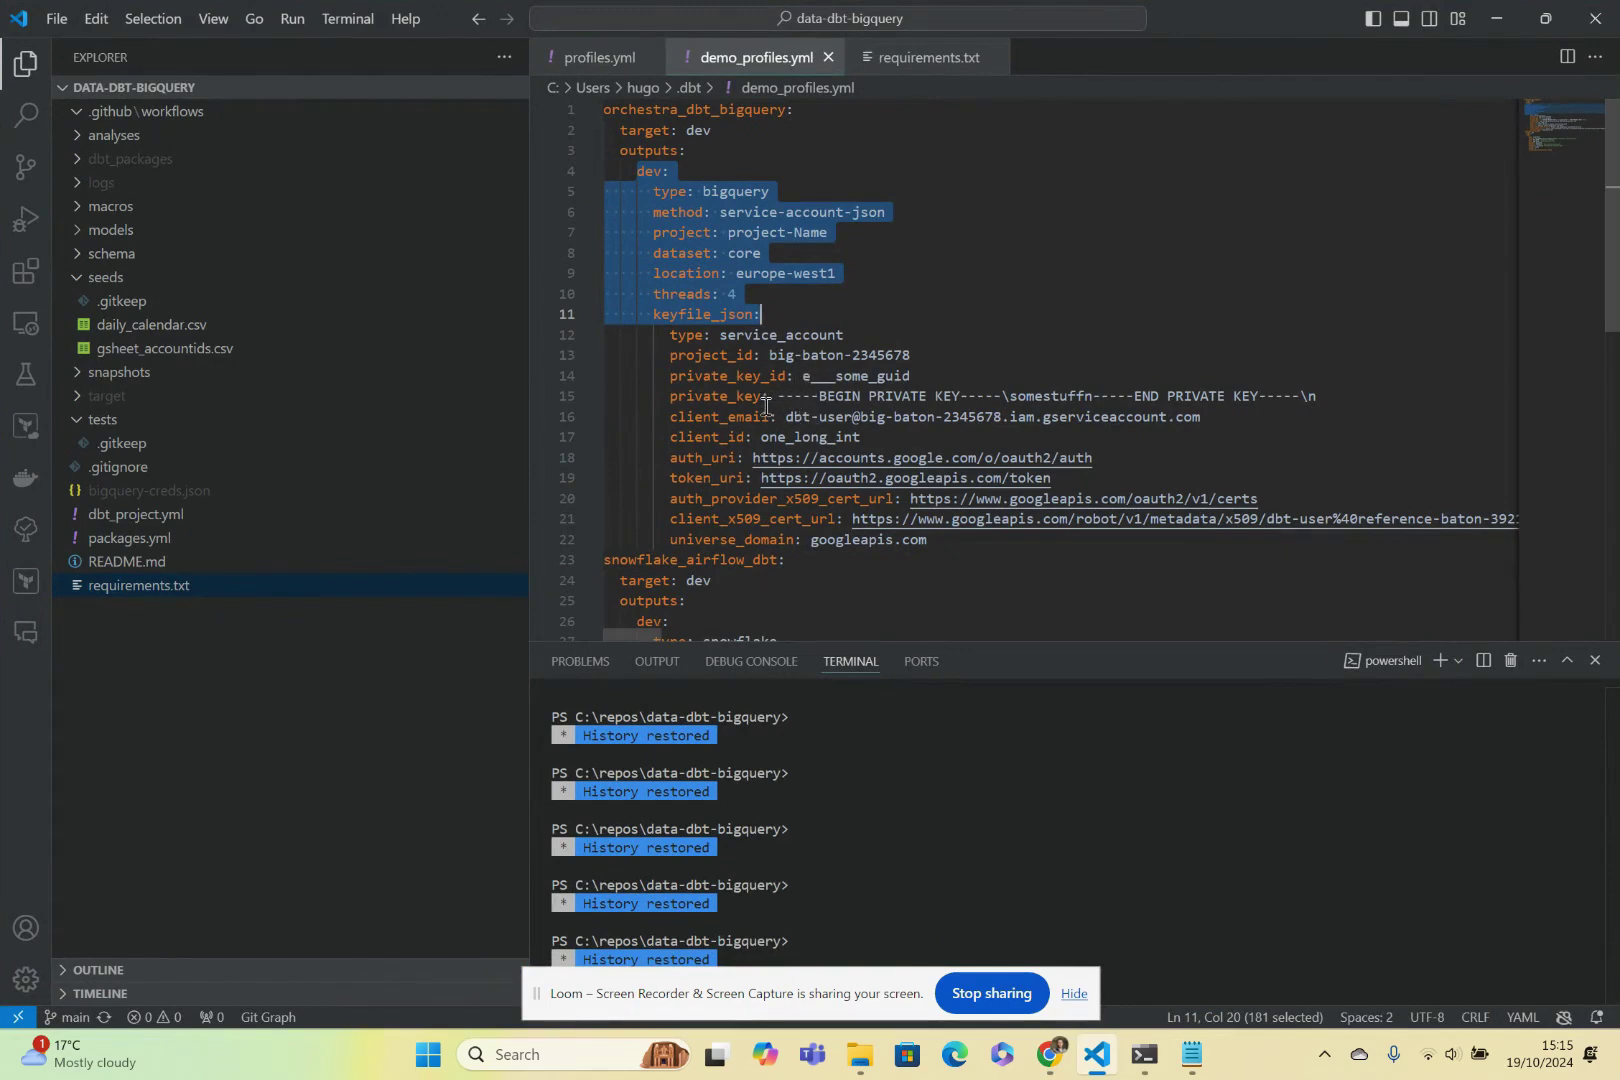
{"action": "left_click", "coordinate": [766, 404]}
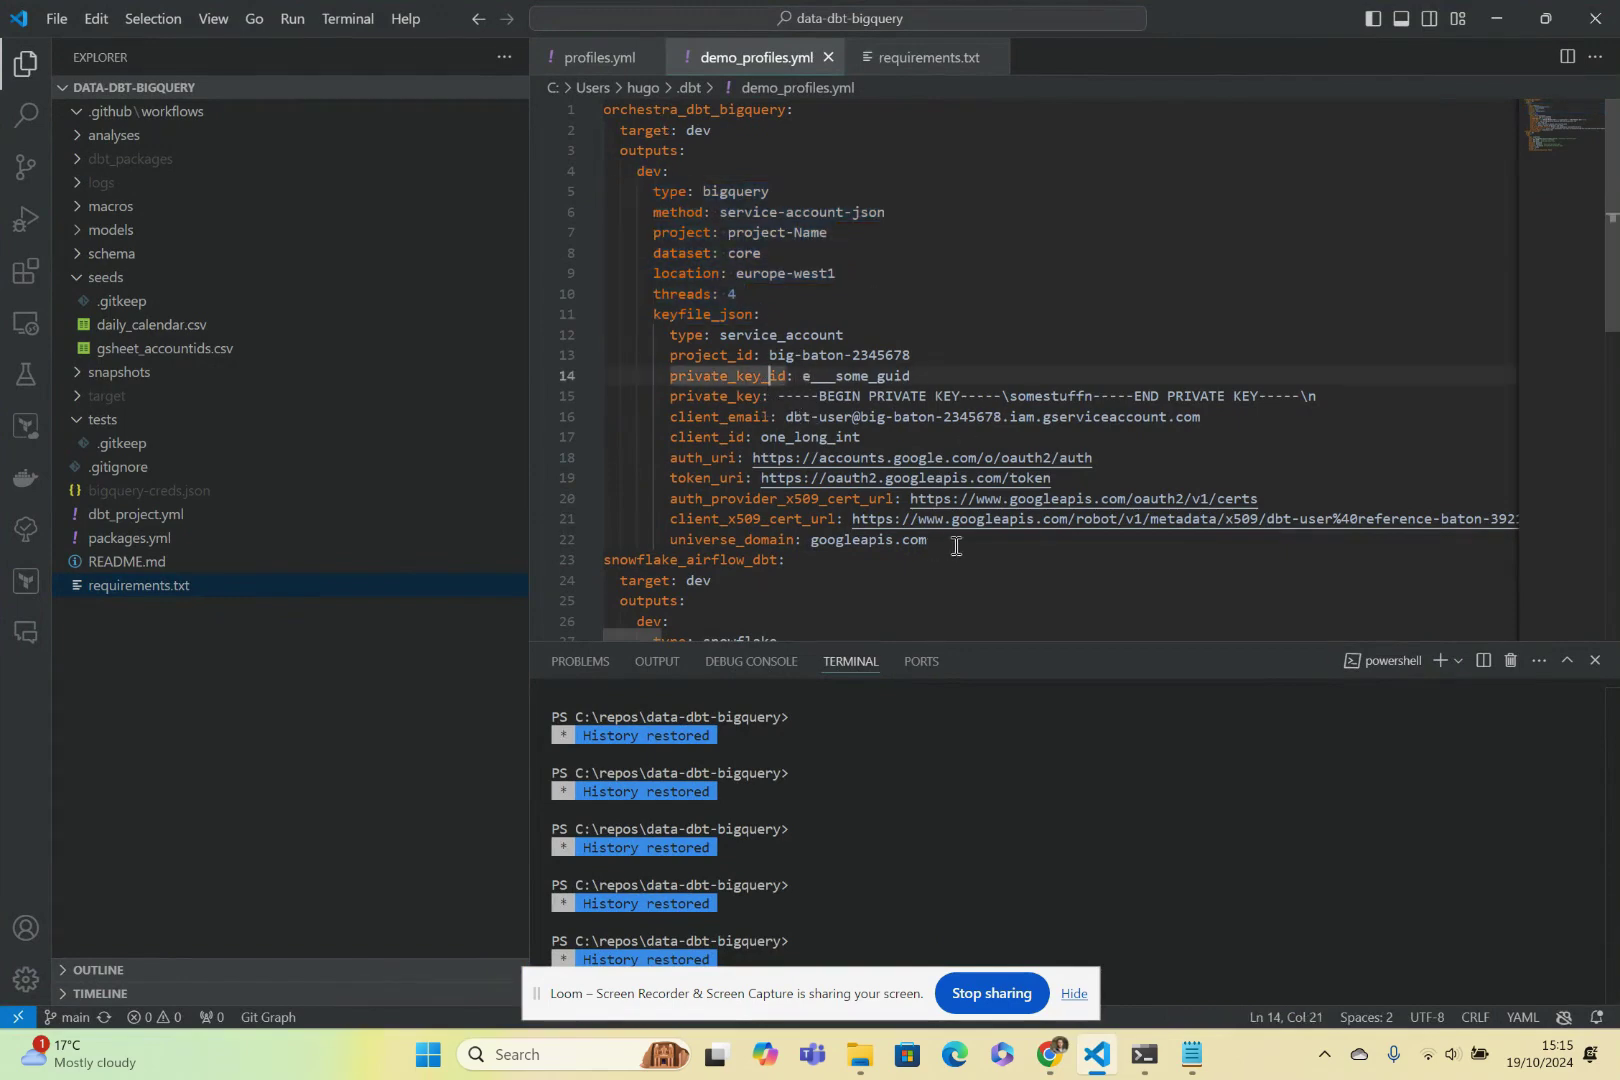
{"action": "left_click_drag", "start_coordinate": [955, 540], "coordinate": [600, 107]}
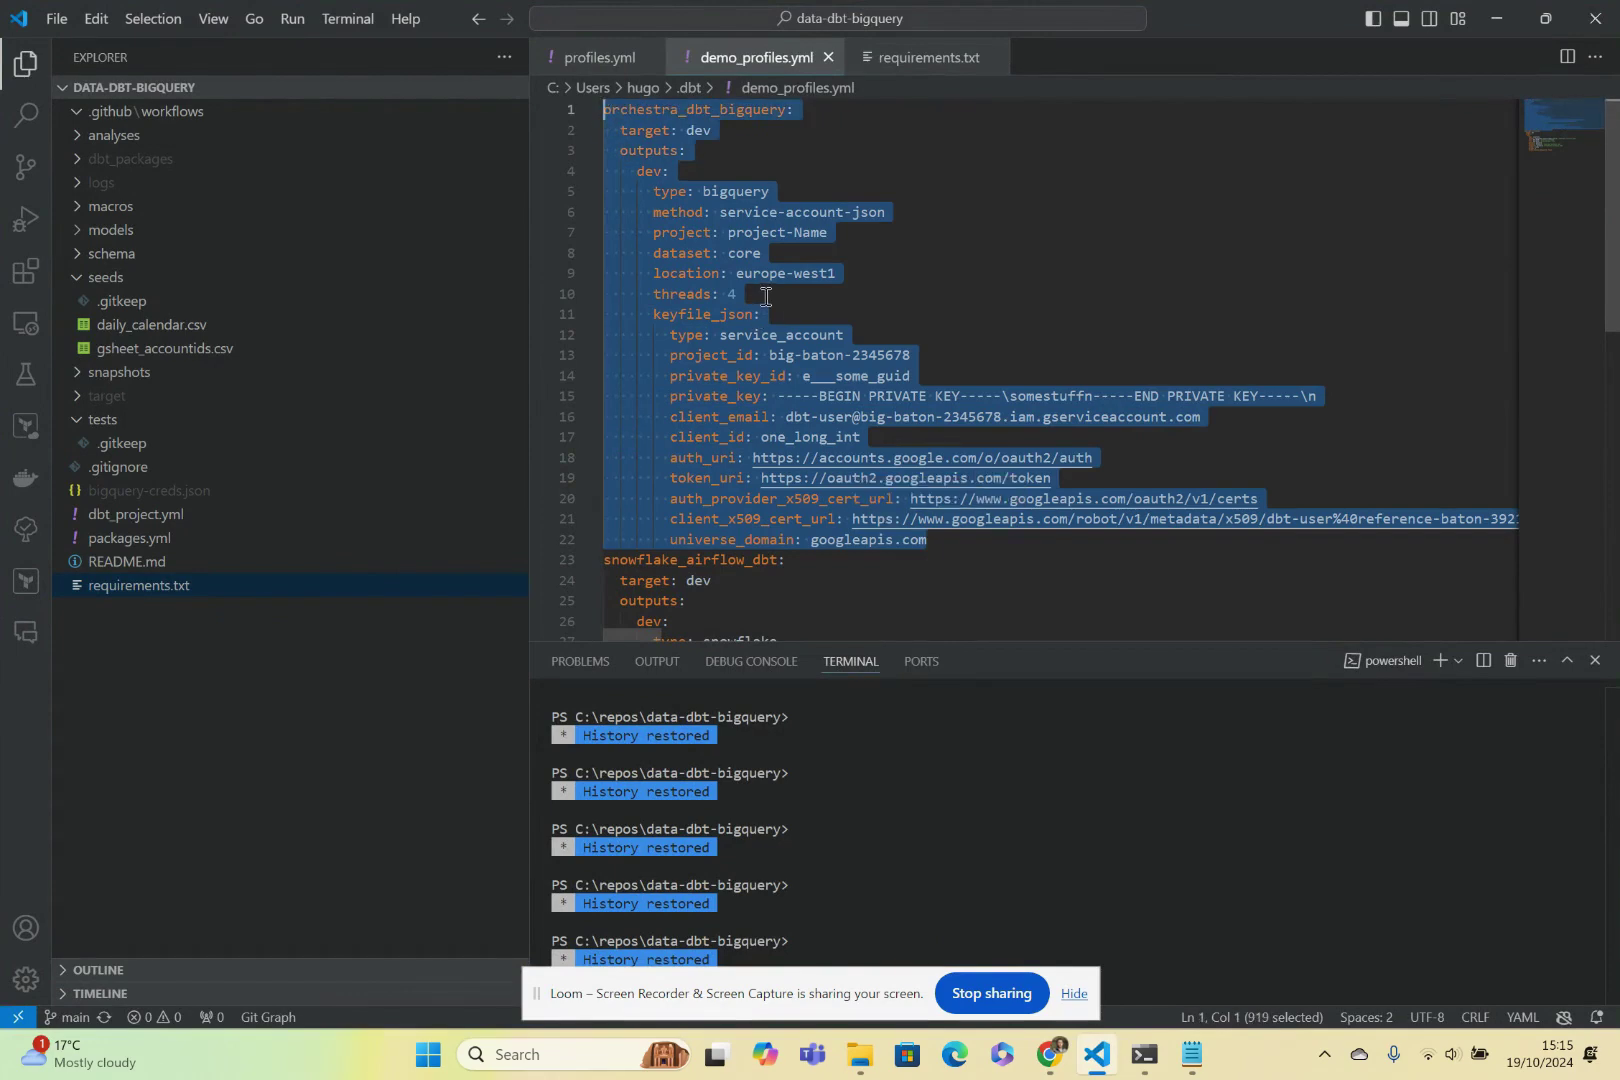
{"action": "scroll", "coordinate": [841, 476], "scroll_direction": "down", "scroll_amount": 5}
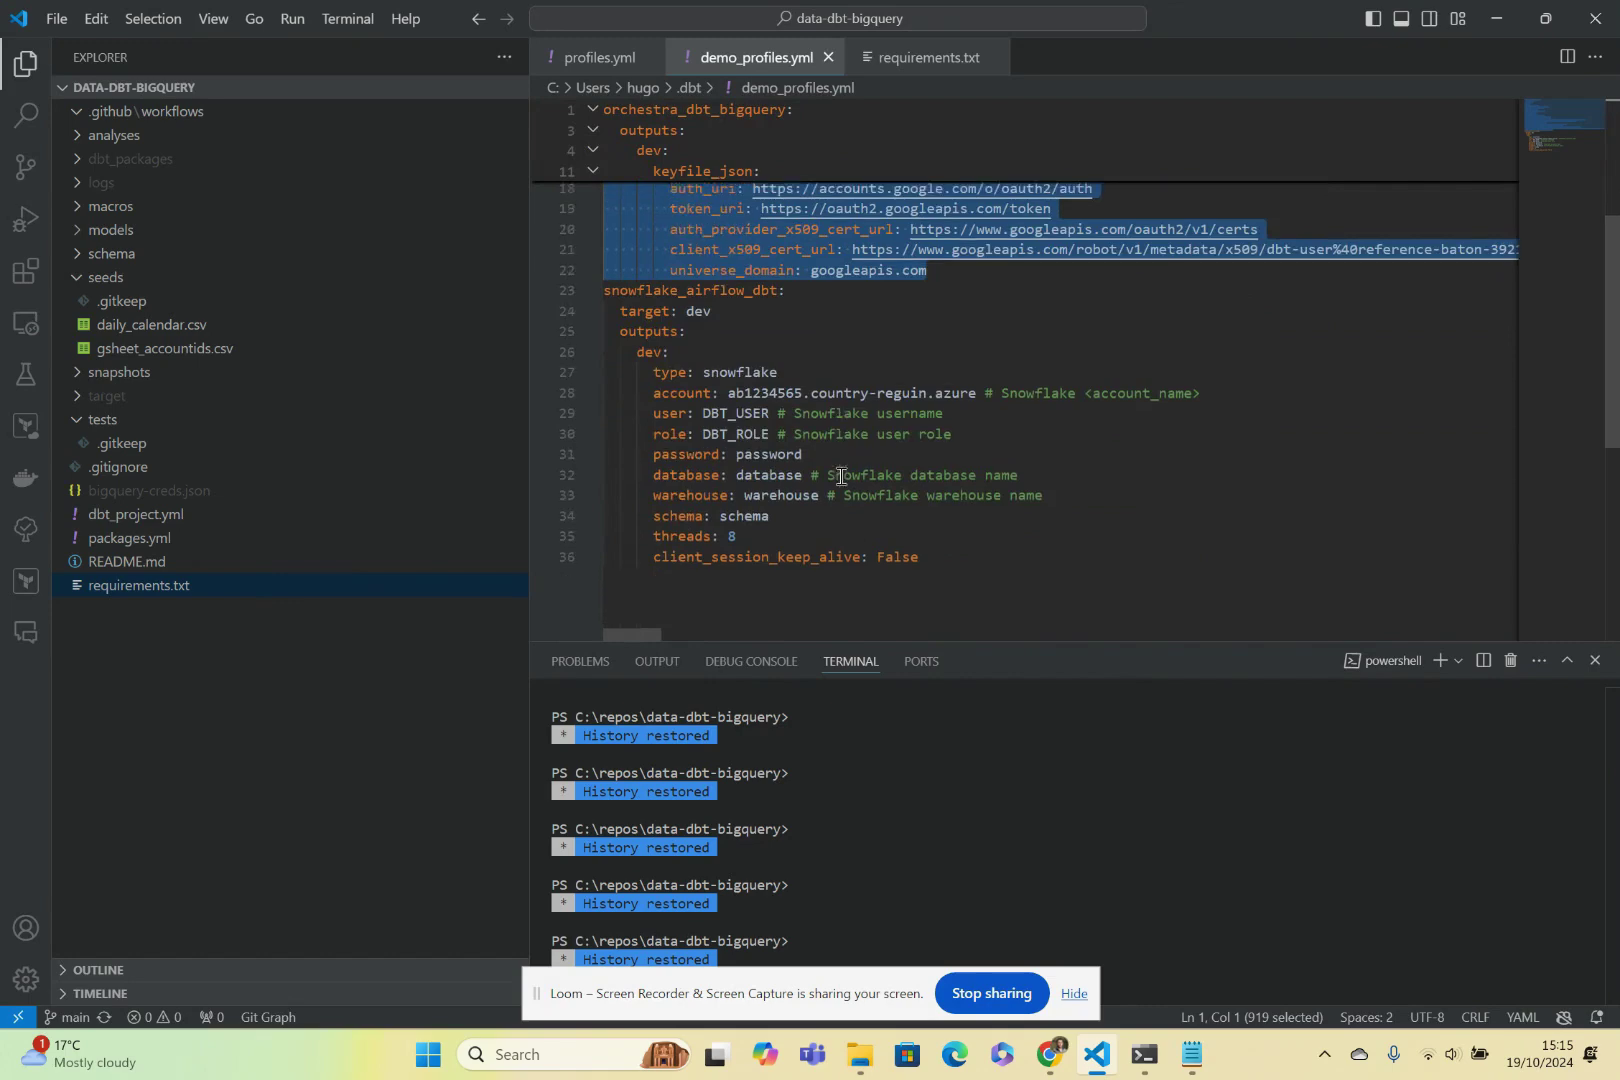
{"action": "left_click_drag", "start_coordinate": [979, 563], "coordinate": [590, 294]}
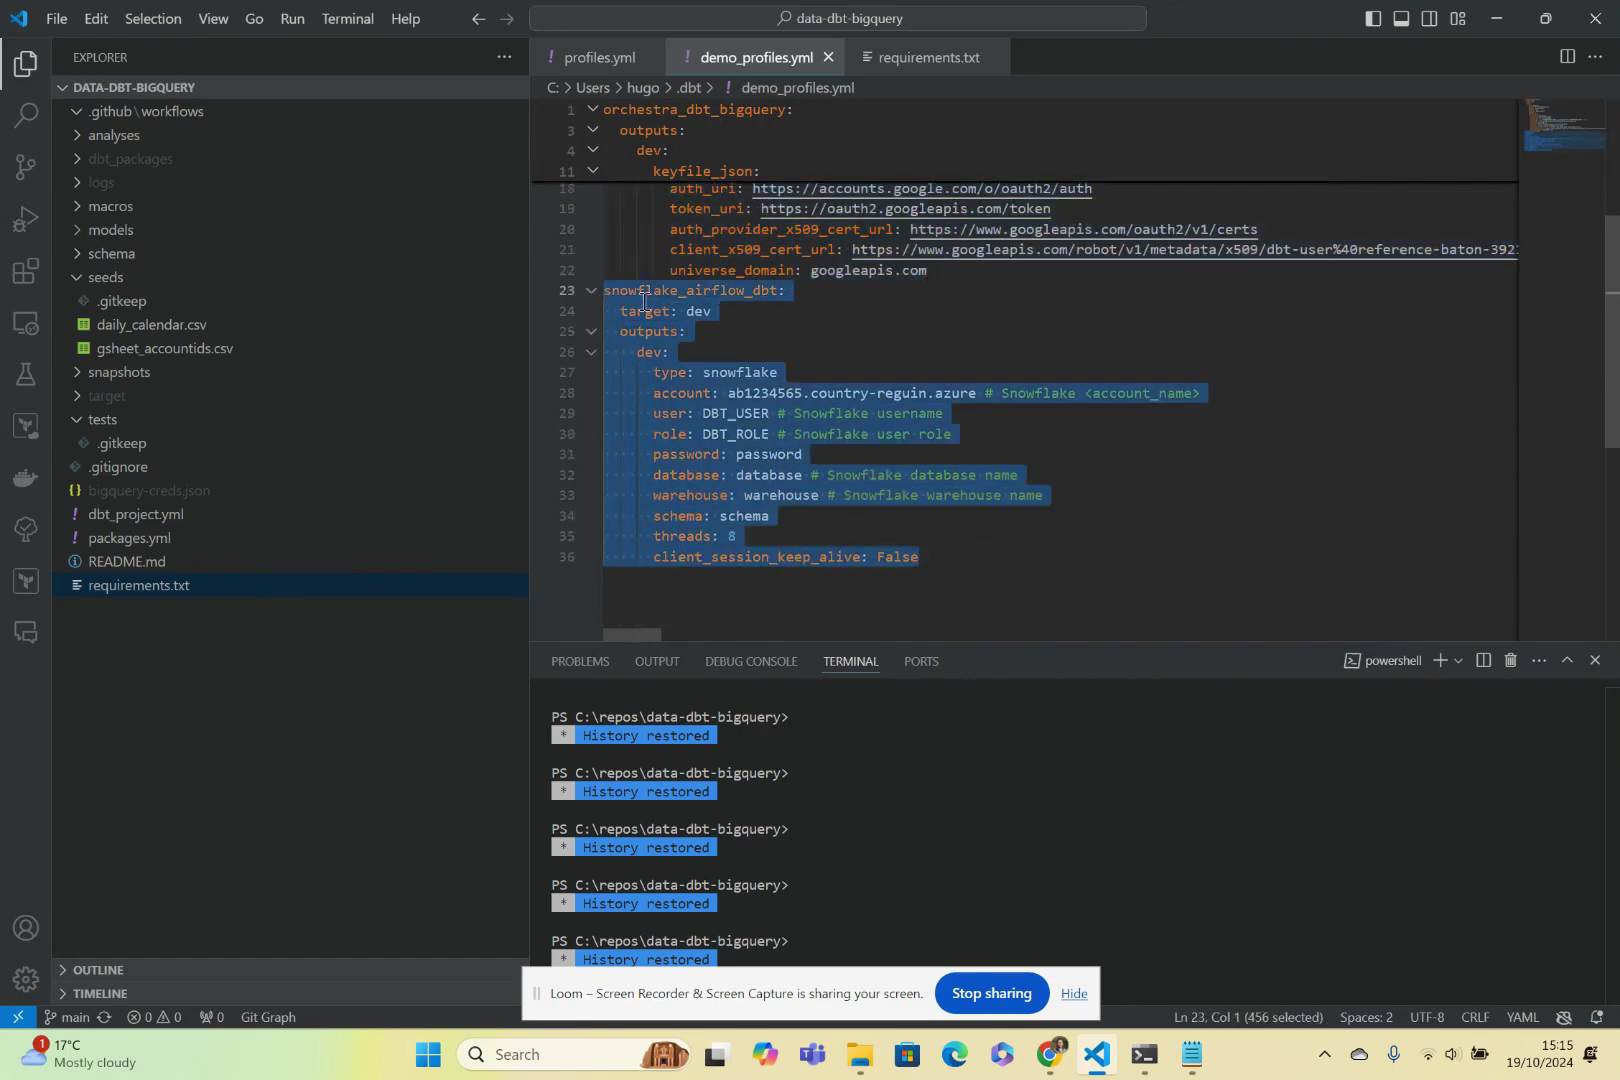
{"action": "scroll", "coordinate": [910, 484], "scroll_direction": "up", "scroll_amount": 5}
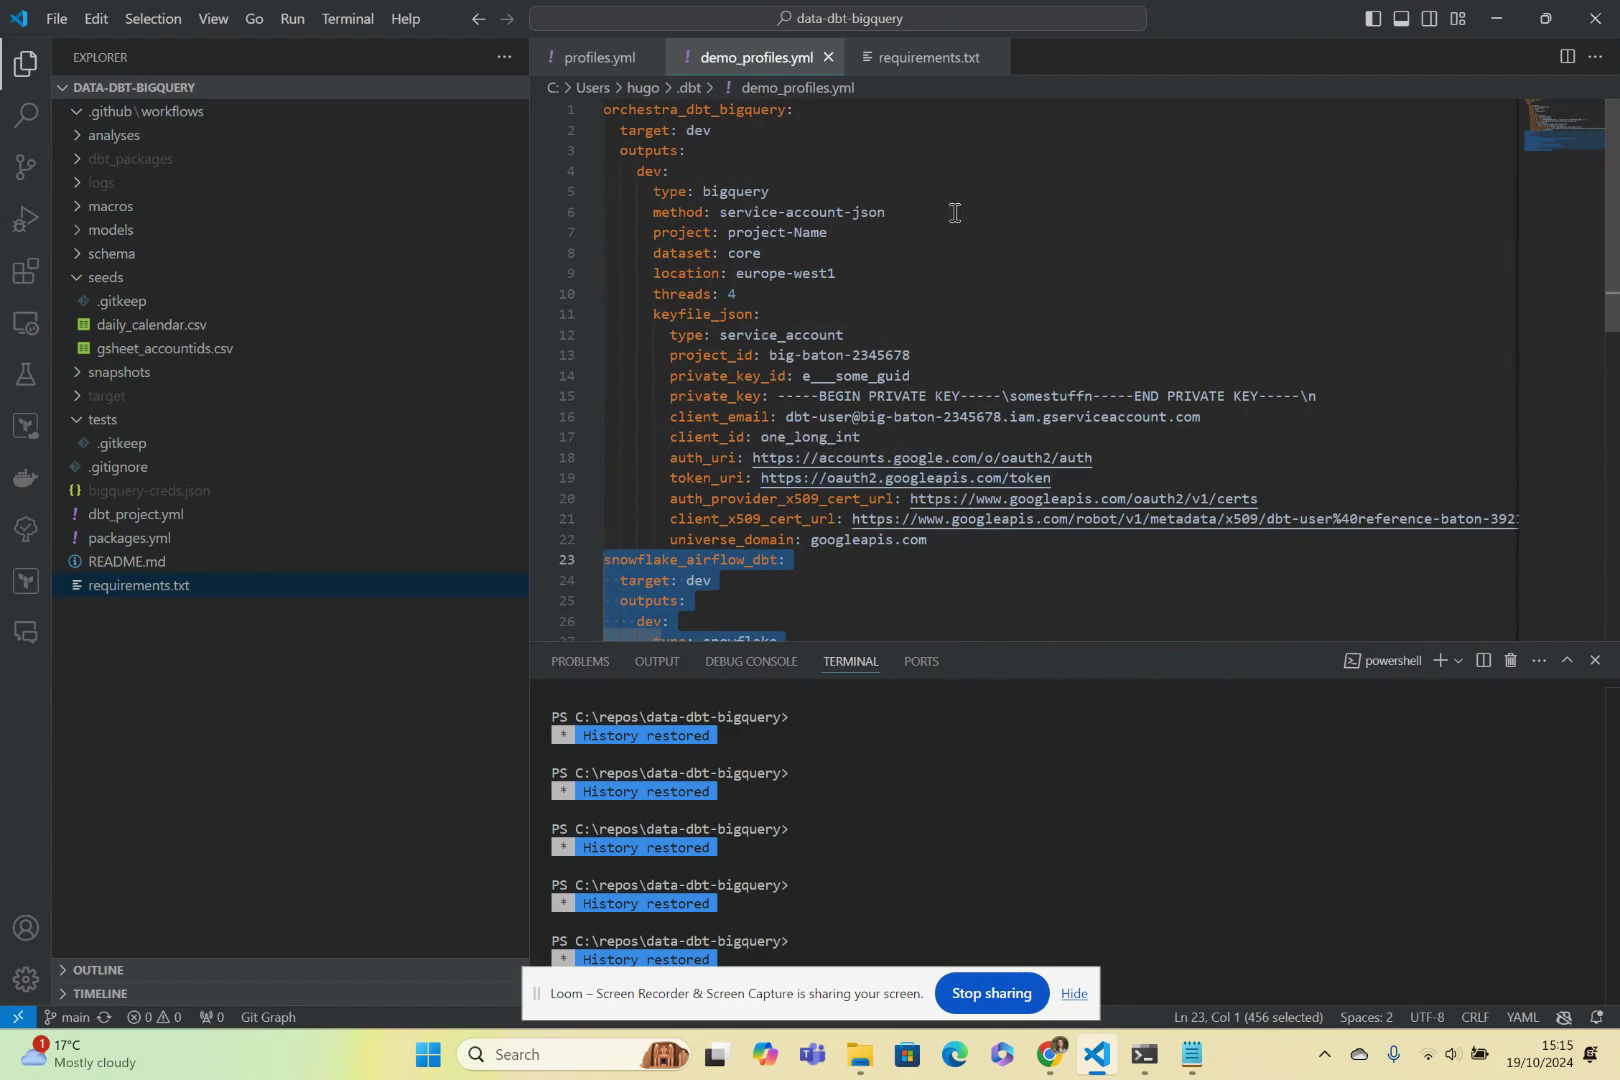
{"action": "left_click_drag", "start_coordinate": [932, 212], "coordinate": [722, 217]}
{"action": "type", "text": "oauth"}
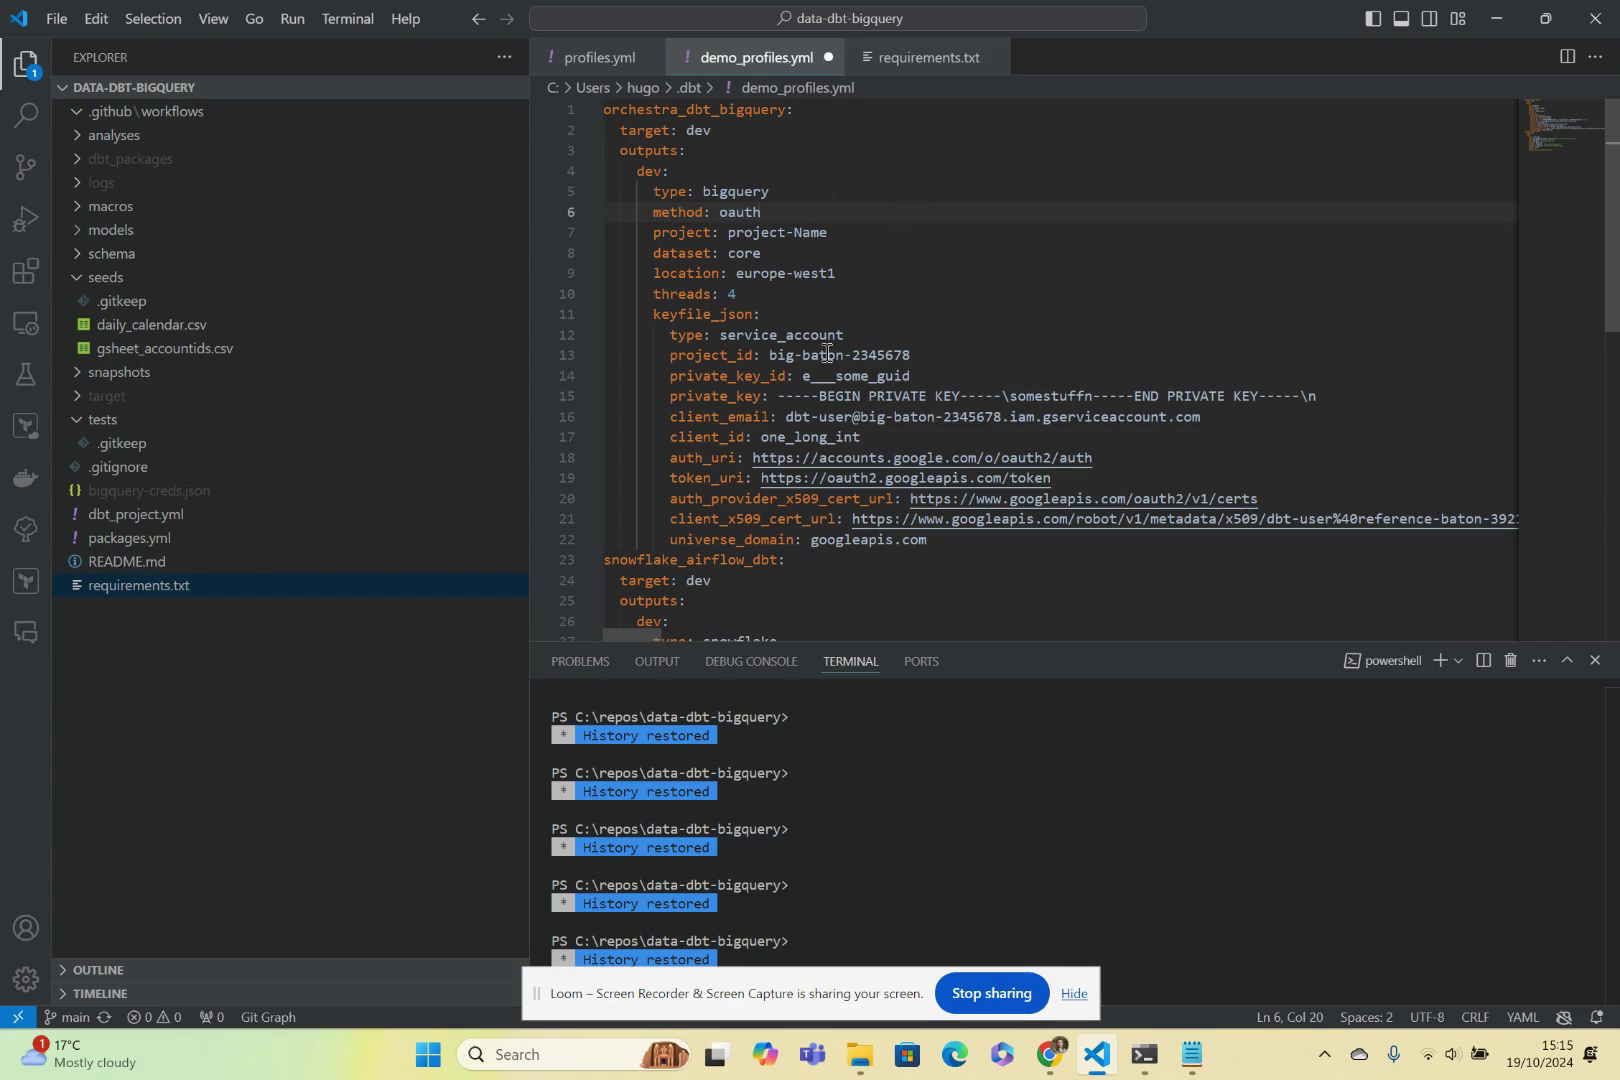
{"action": "key", "text": "ctrl+z"}
{"action": "left_click", "coordinate": [993, 338]}
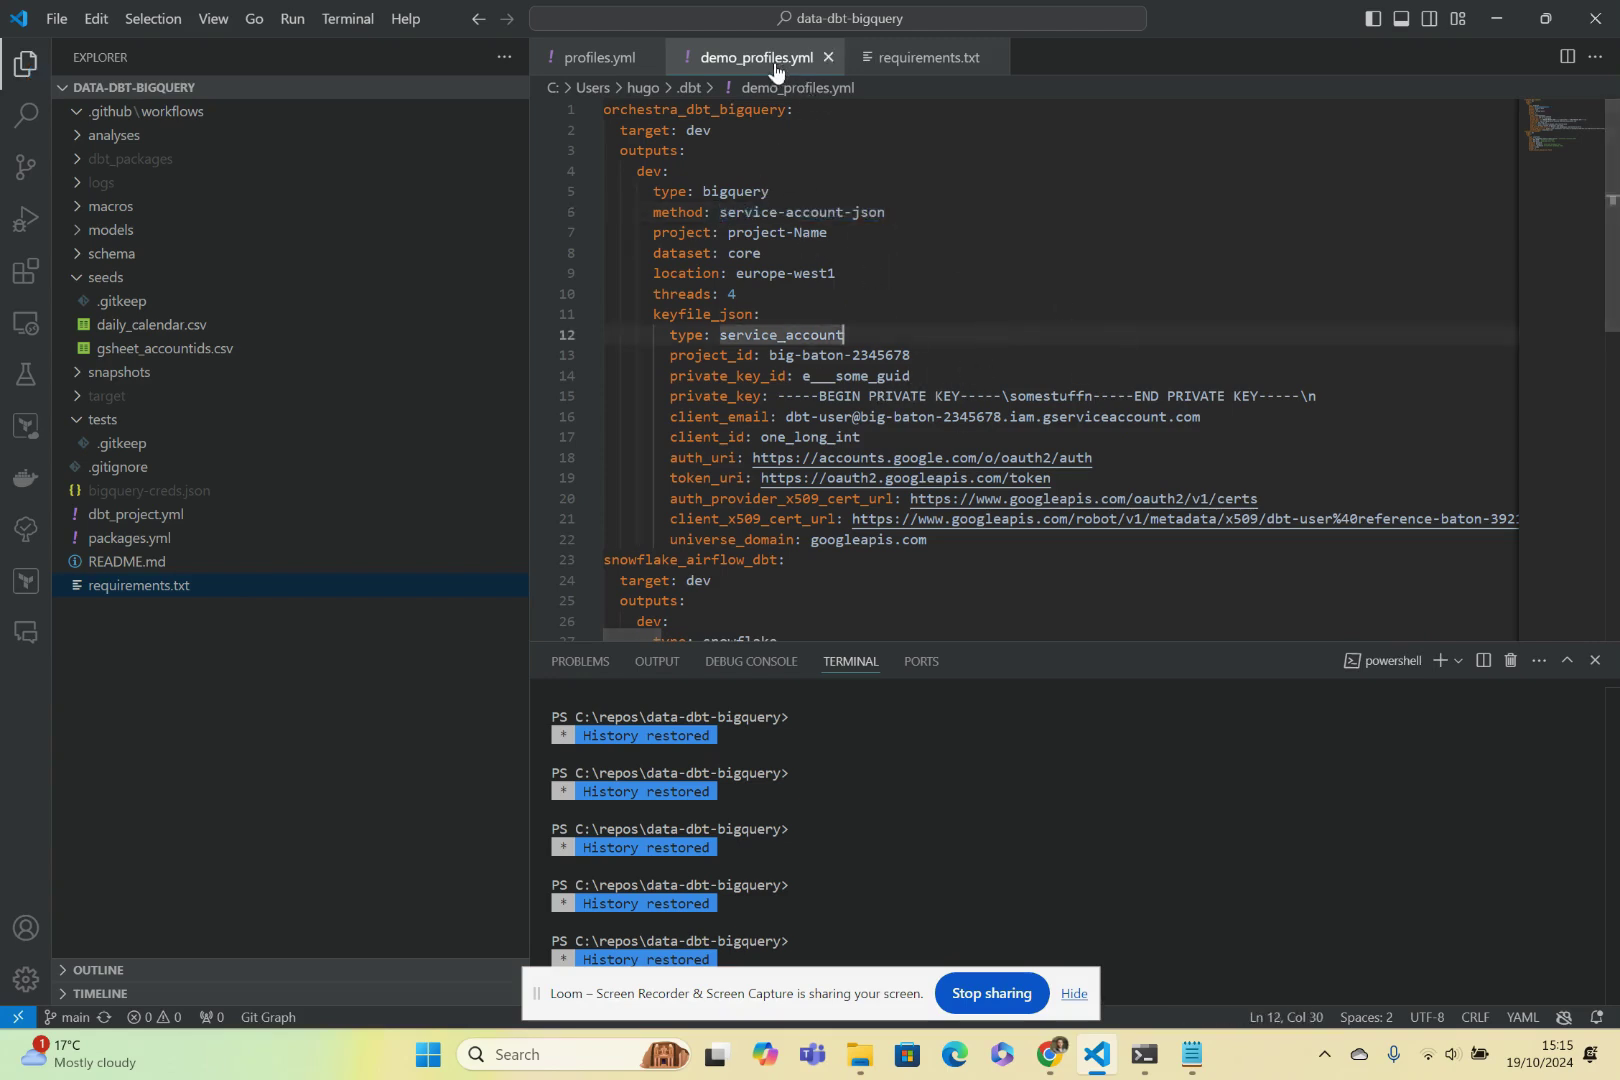
Bring the .dbt folder window listing demo_profiles.yml to the front.
{"action": "key", "text": "alt+Tab"}
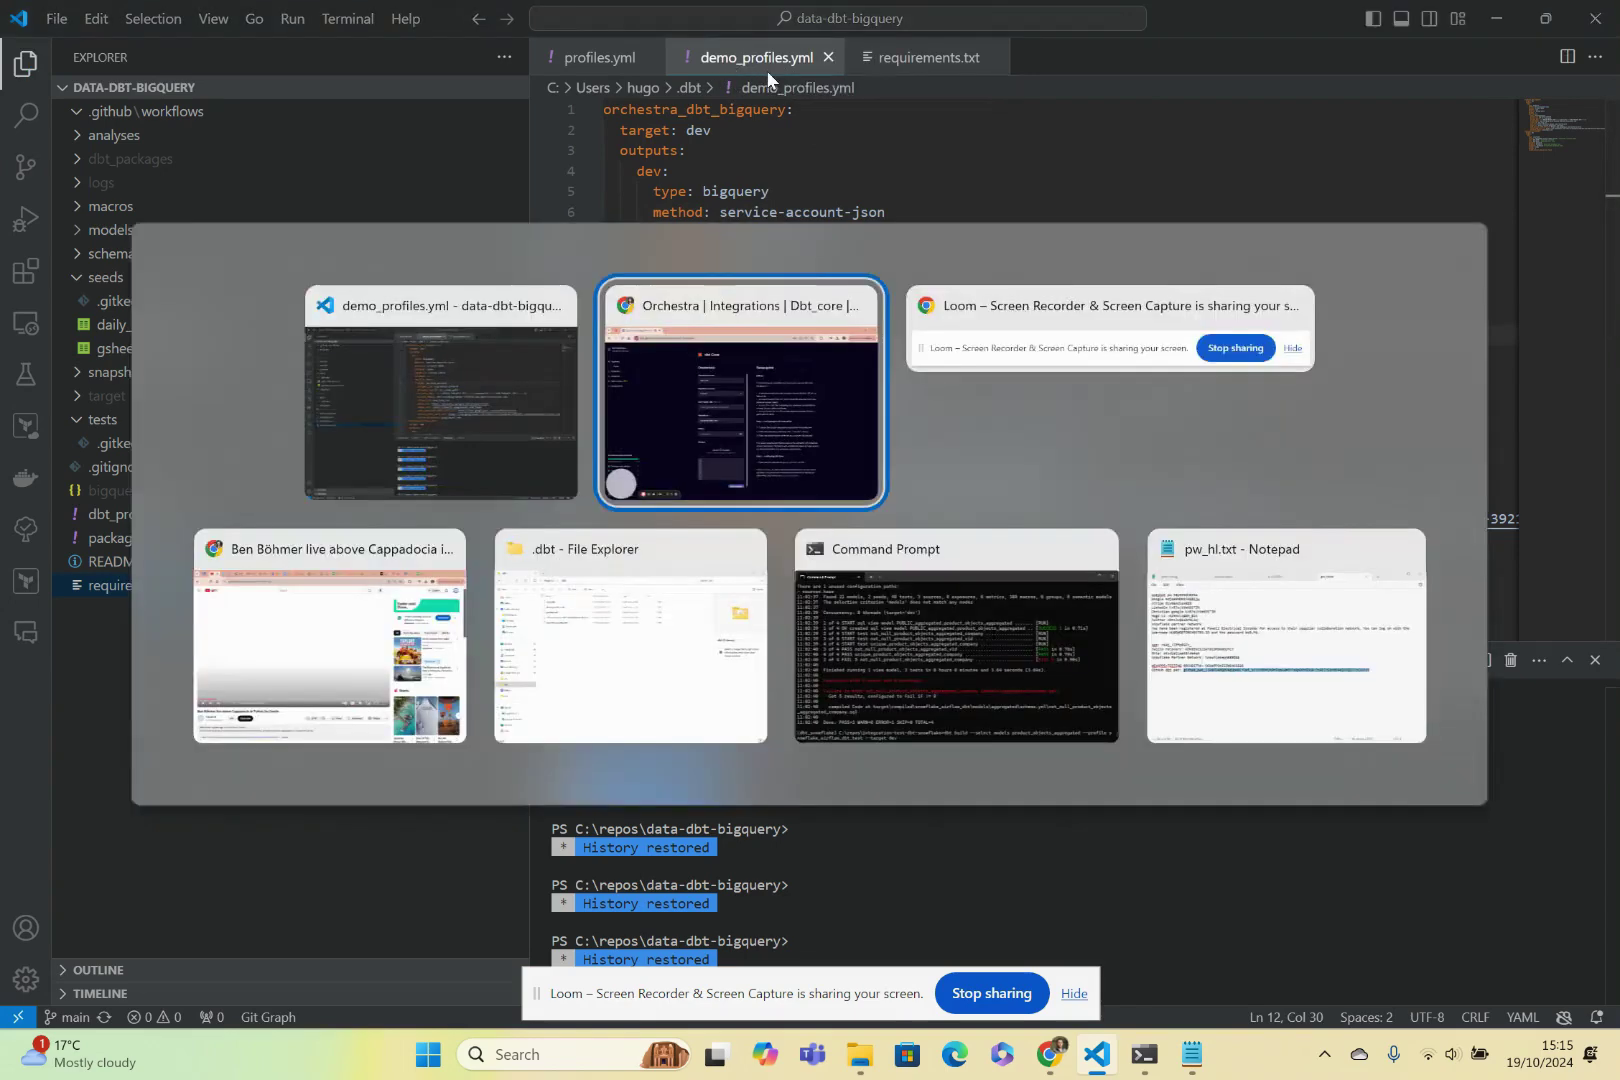
{"action": "key", "text": "alt+Tab"}
{"action": "key", "text": "alt+Tab"}
{"action": "key", "text": "alt+Tab"}
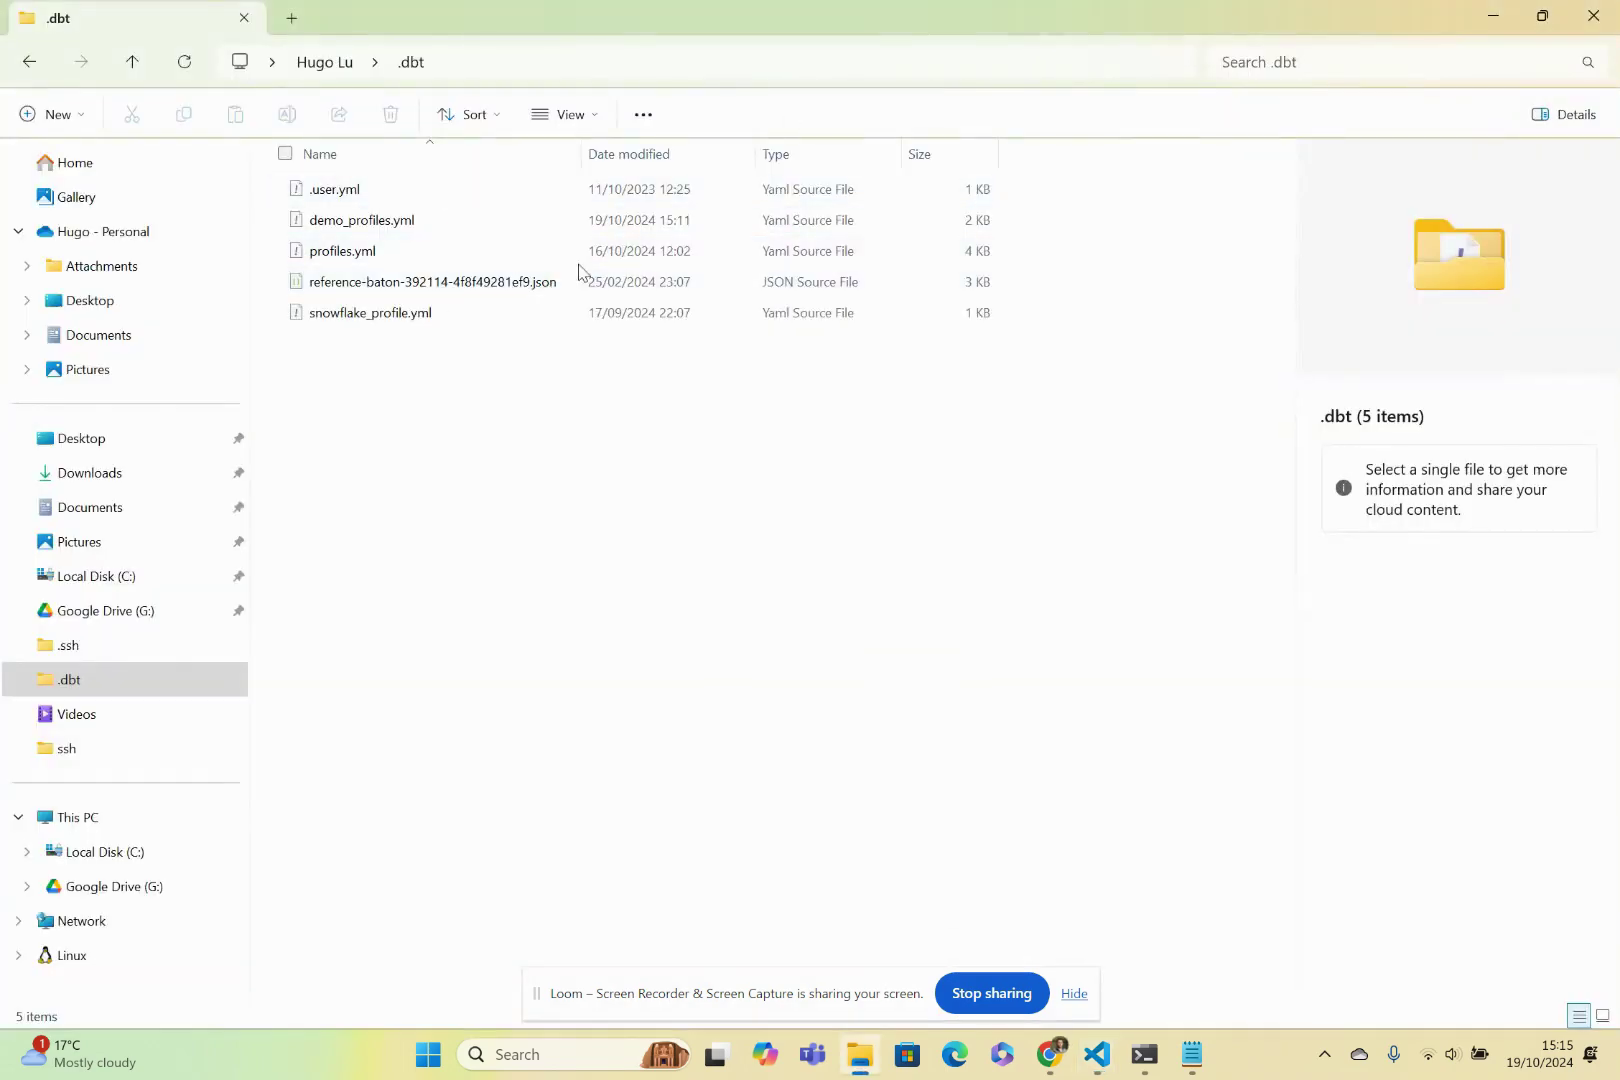
{"action": "key", "text": "alt+Tab"}
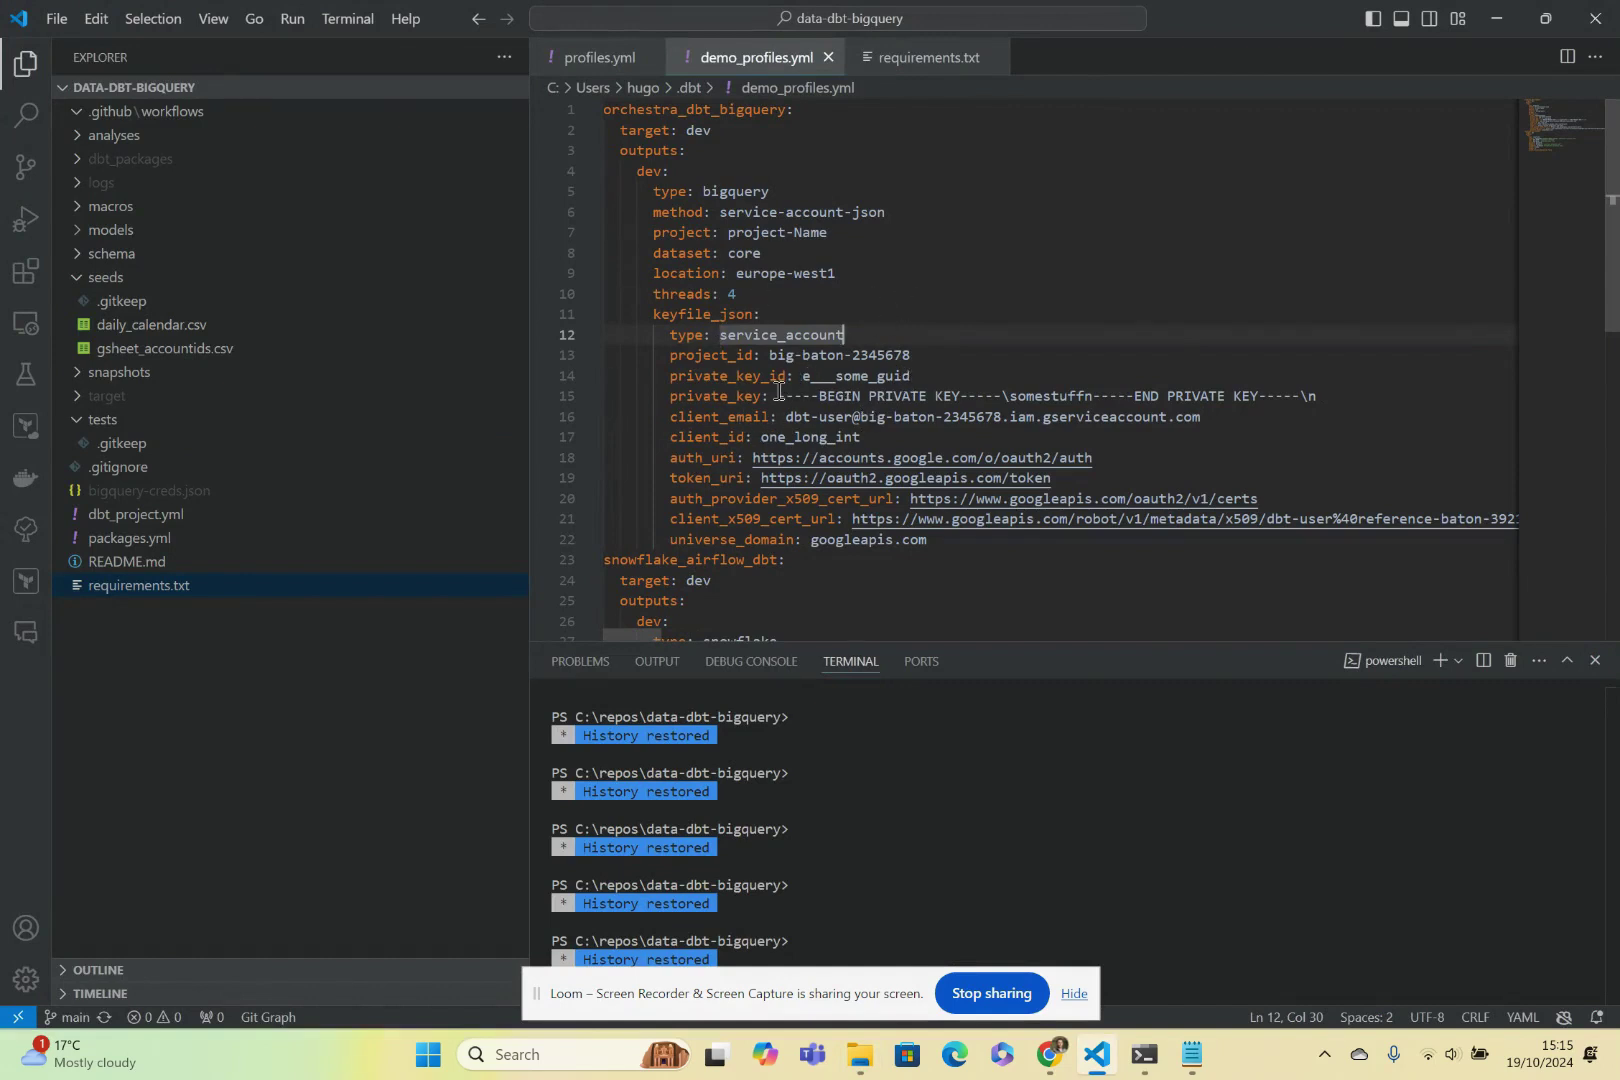
{"action": "left_click", "coordinate": [1158, 437]}
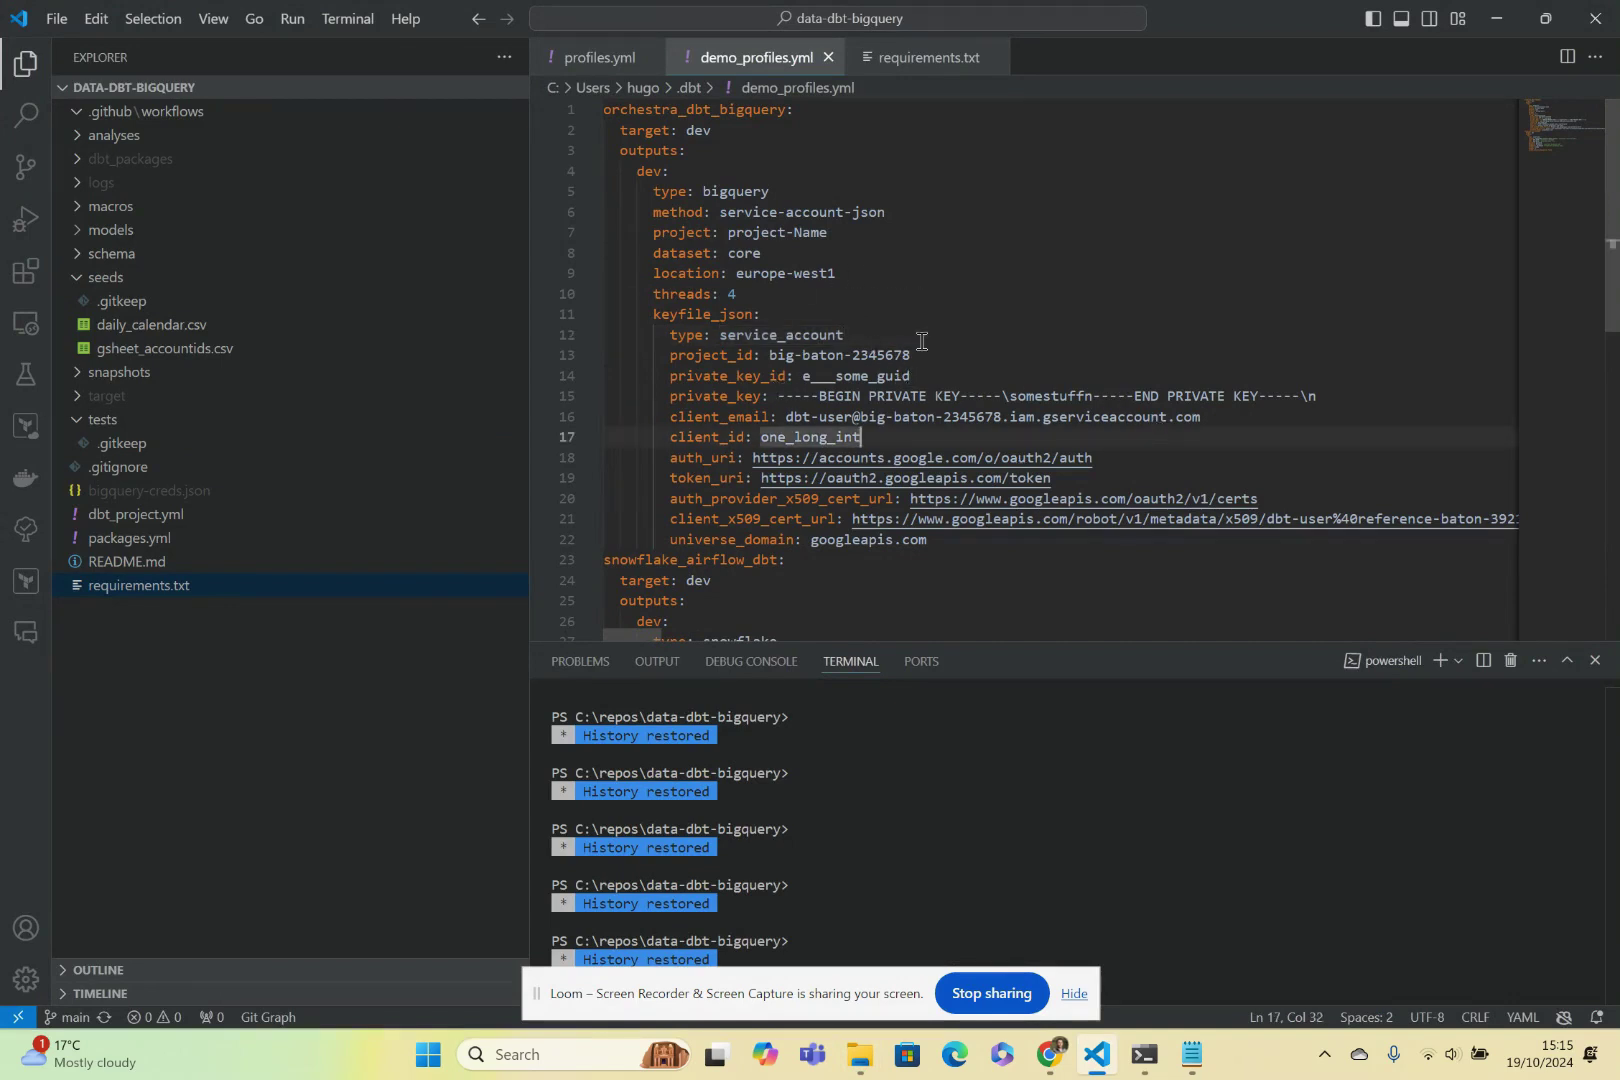
{"action": "left_click_drag", "start_coordinate": [903, 213], "coordinate": [719, 212]}
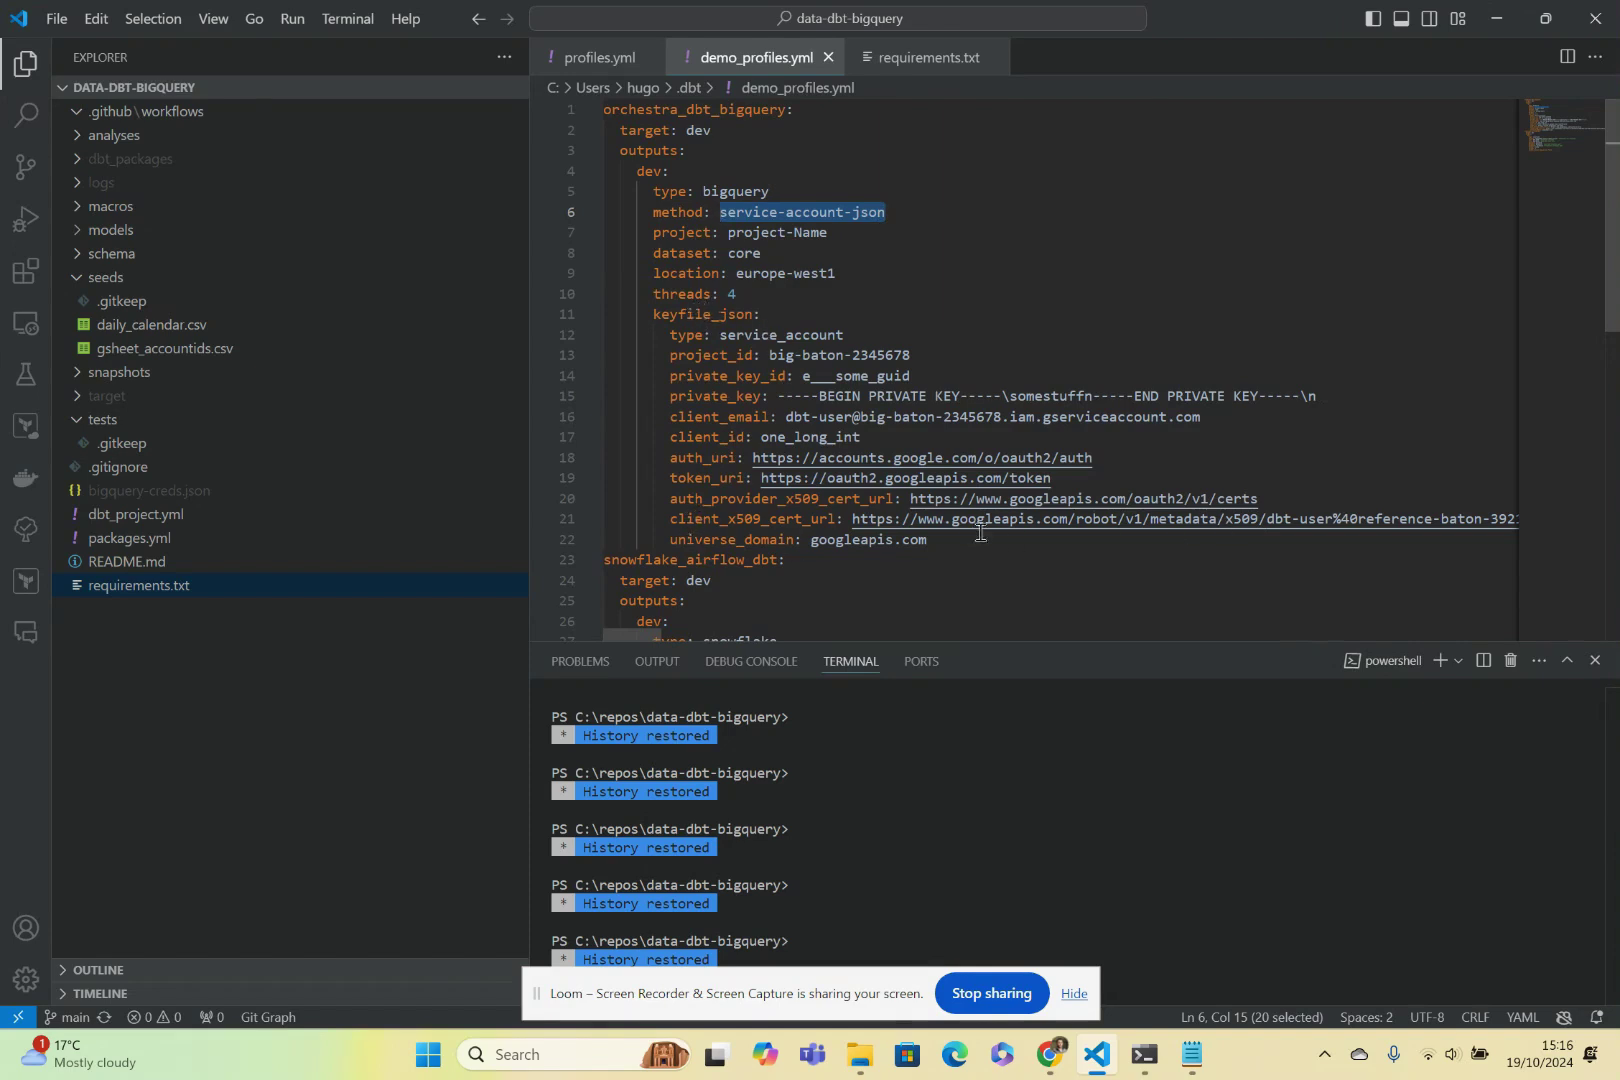
{"action": "left_click_drag", "start_coordinate": [938, 545], "coordinate": [653, 317]}
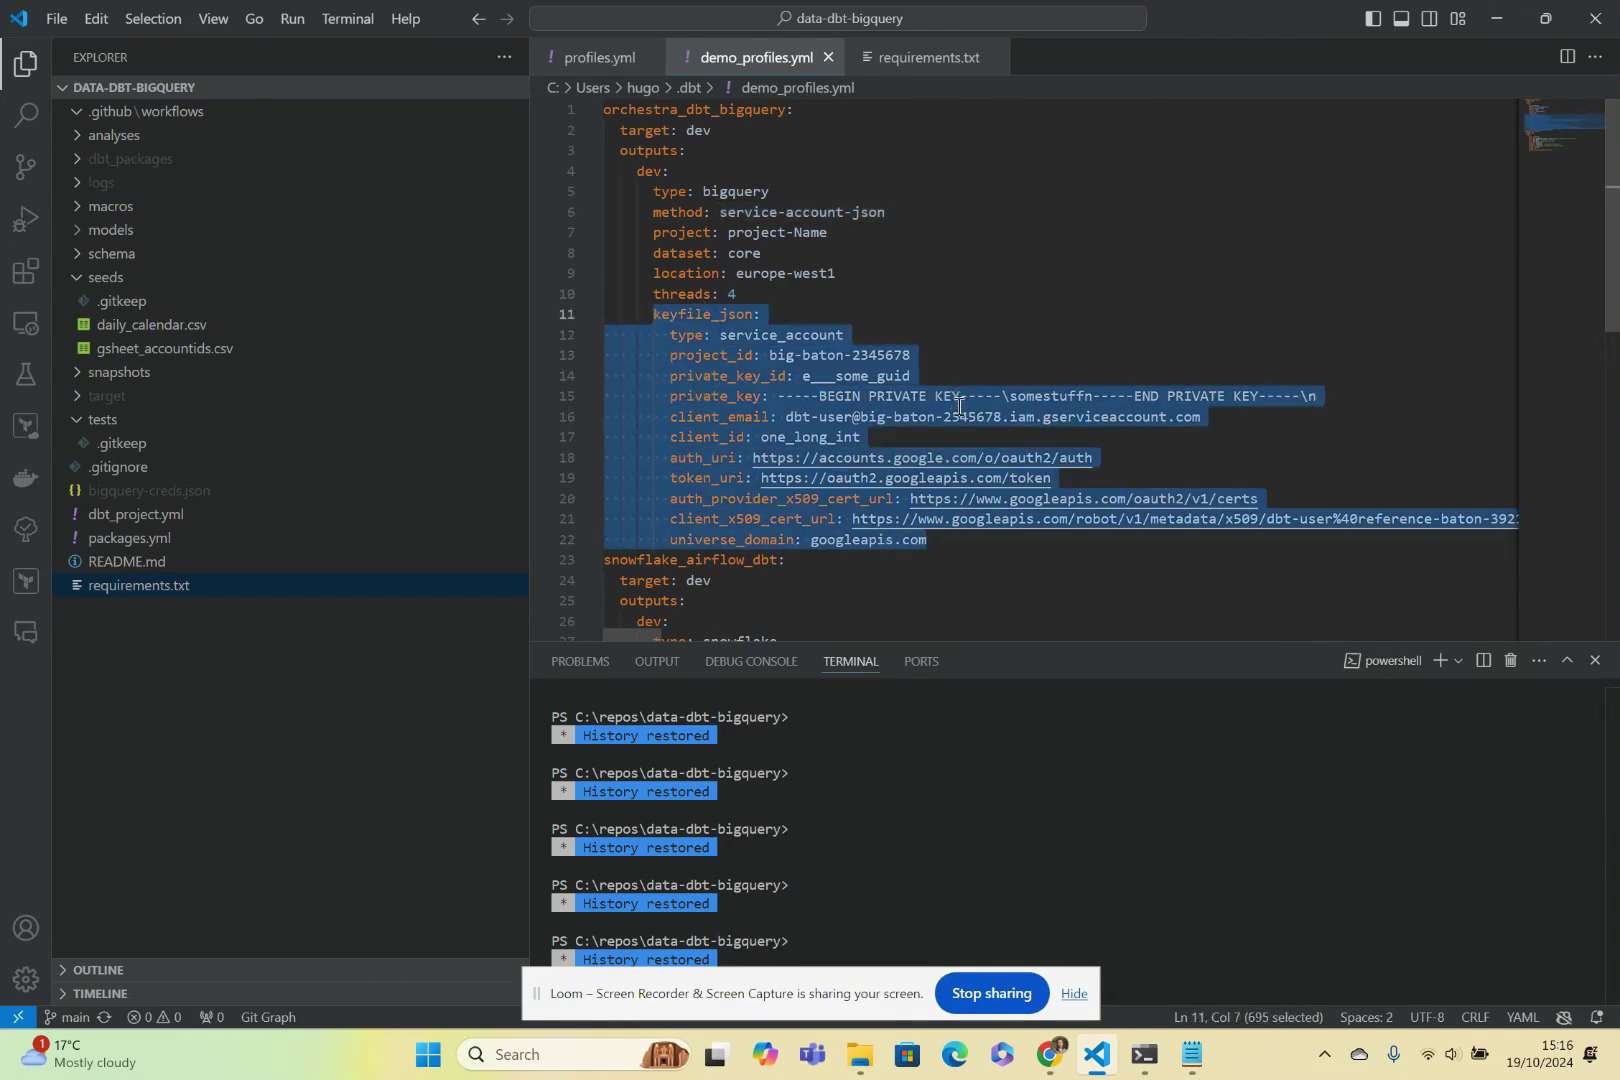
{"action": "scroll", "coordinate": [812, 490], "scroll_direction": "down", "scroll_amount": 5}
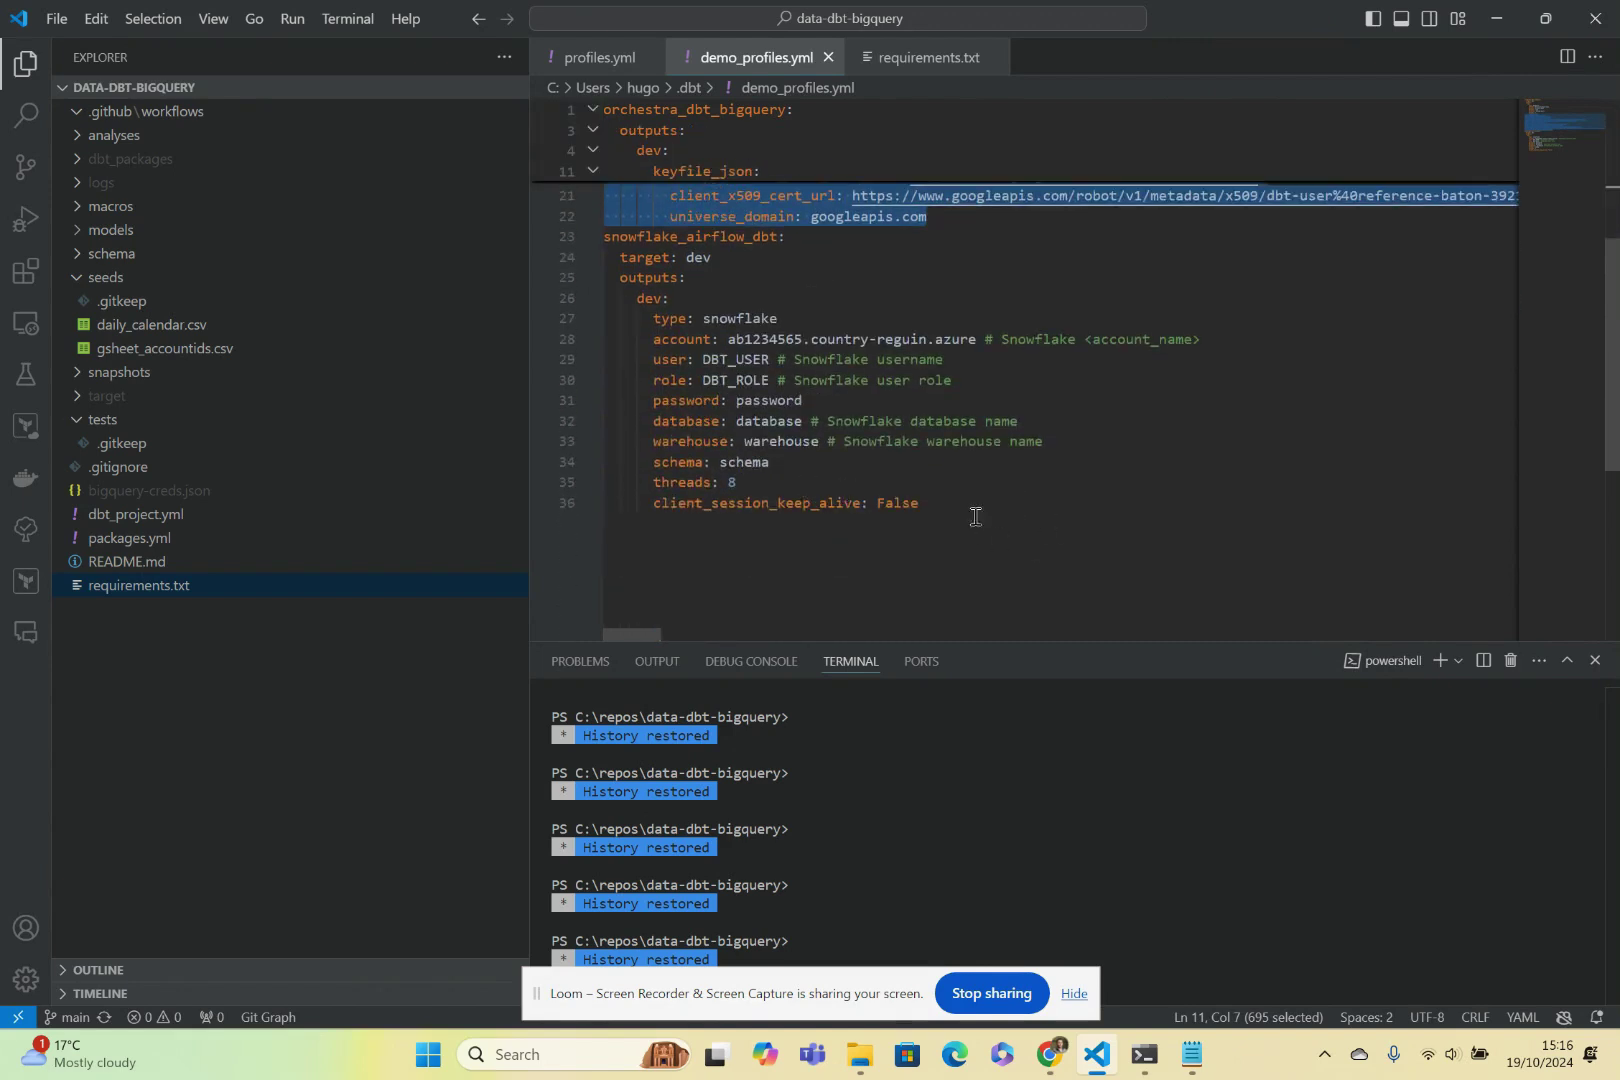
{"action": "left_click_drag", "start_coordinate": [944, 506], "coordinate": [604, 237]}
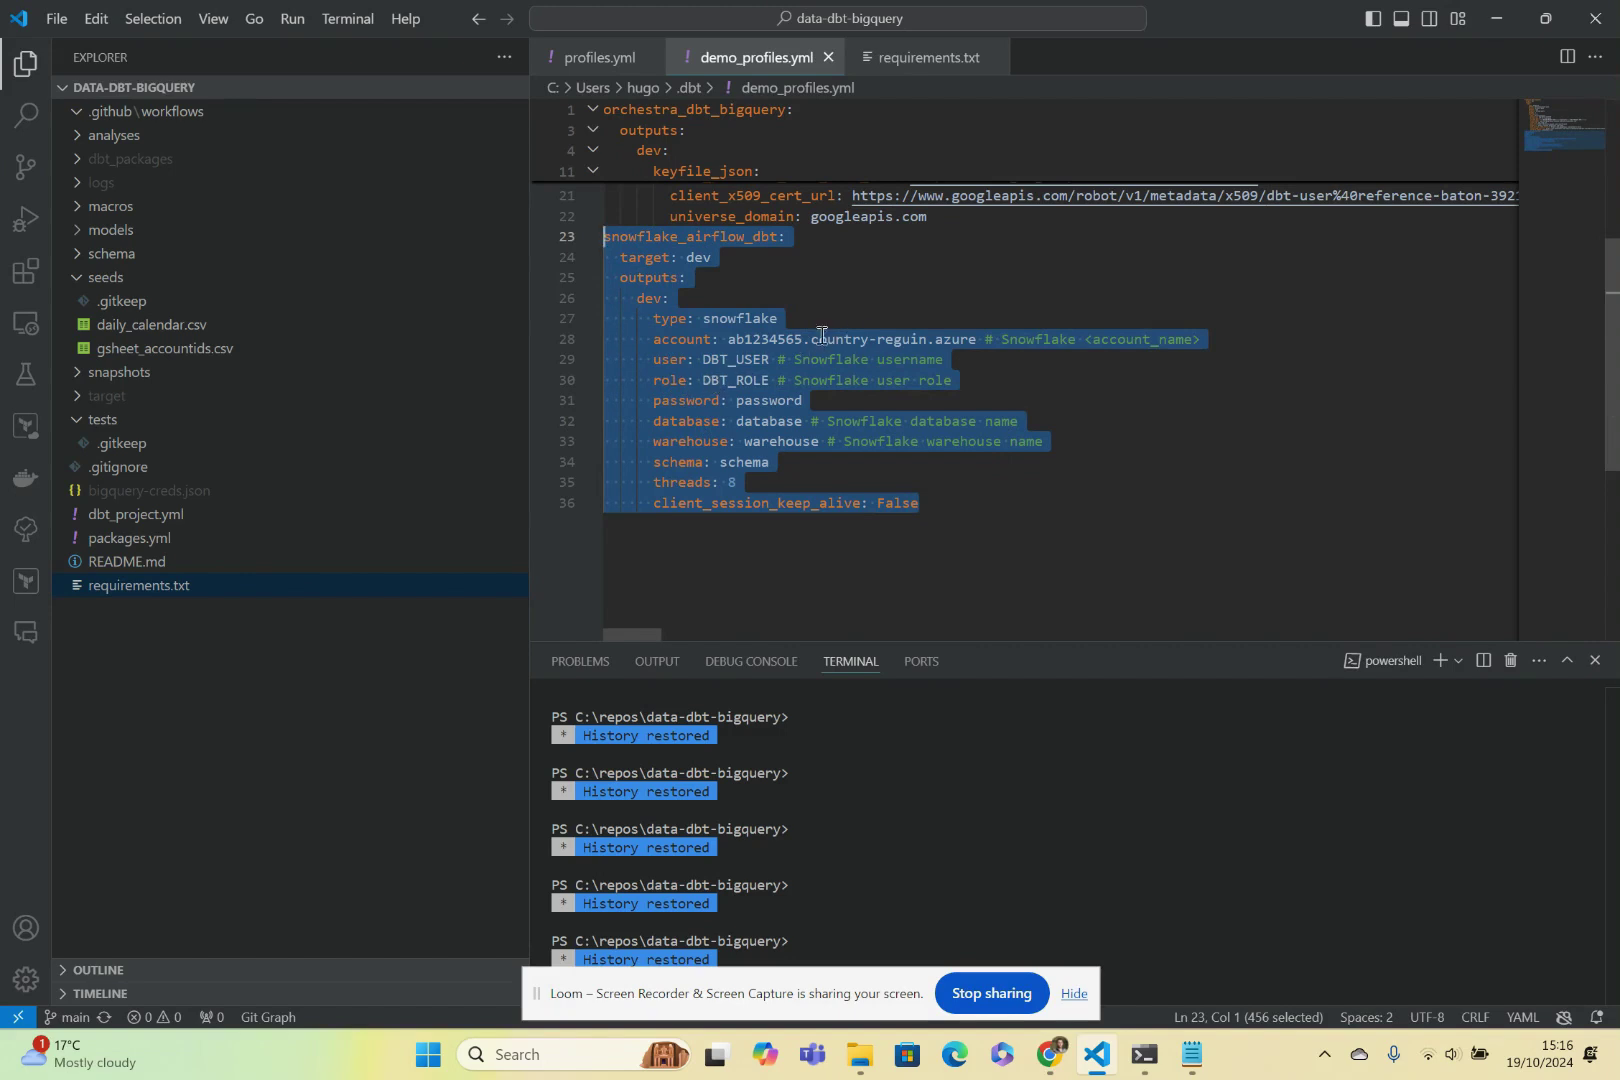
Correct the Snowflake account value from country-reguin to country-region.
{"action": "left_click", "coordinate": [901, 340]}
{"action": "key", "text": "Delete"}
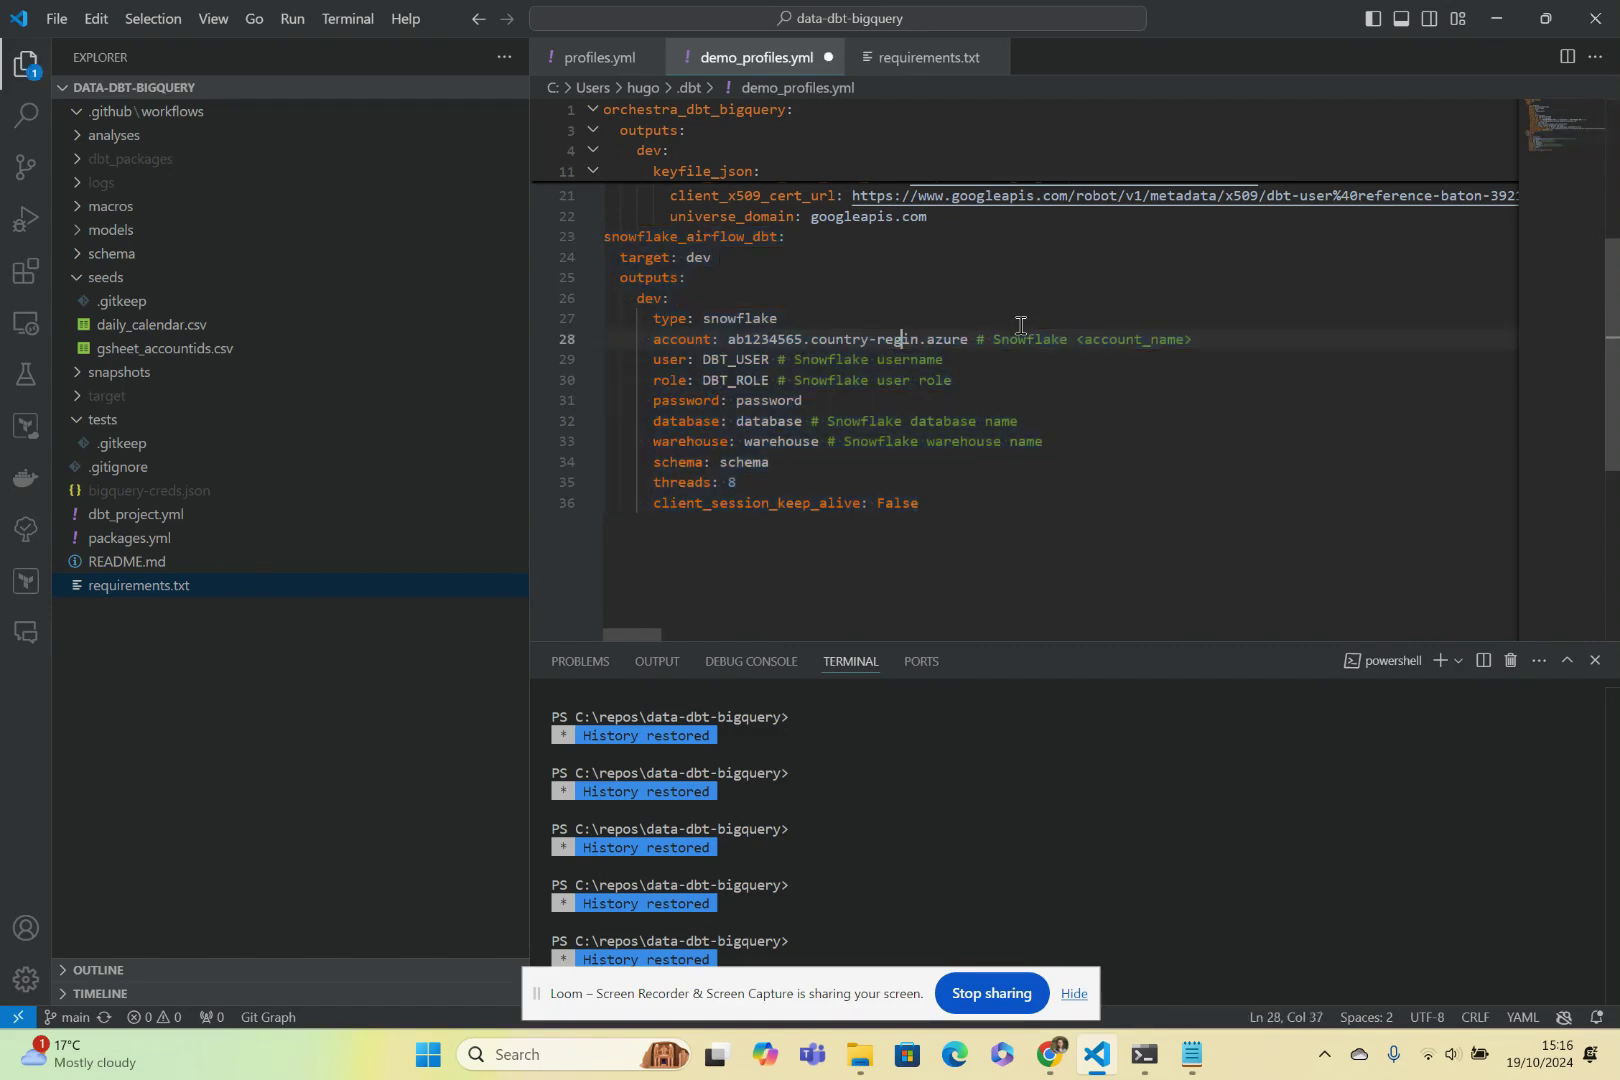
{"action": "type", "text": "o"}
{"action": "scroll", "coordinate": [966, 500], "scroll_direction": "up", "scroll_amount": 2}
{"action": "scroll", "coordinate": [930, 488], "scroll_direction": "up", "scroll_amount": 2}
{"action": "scroll", "coordinate": [933, 480], "scroll_direction": "down", "scroll_amount": 2}
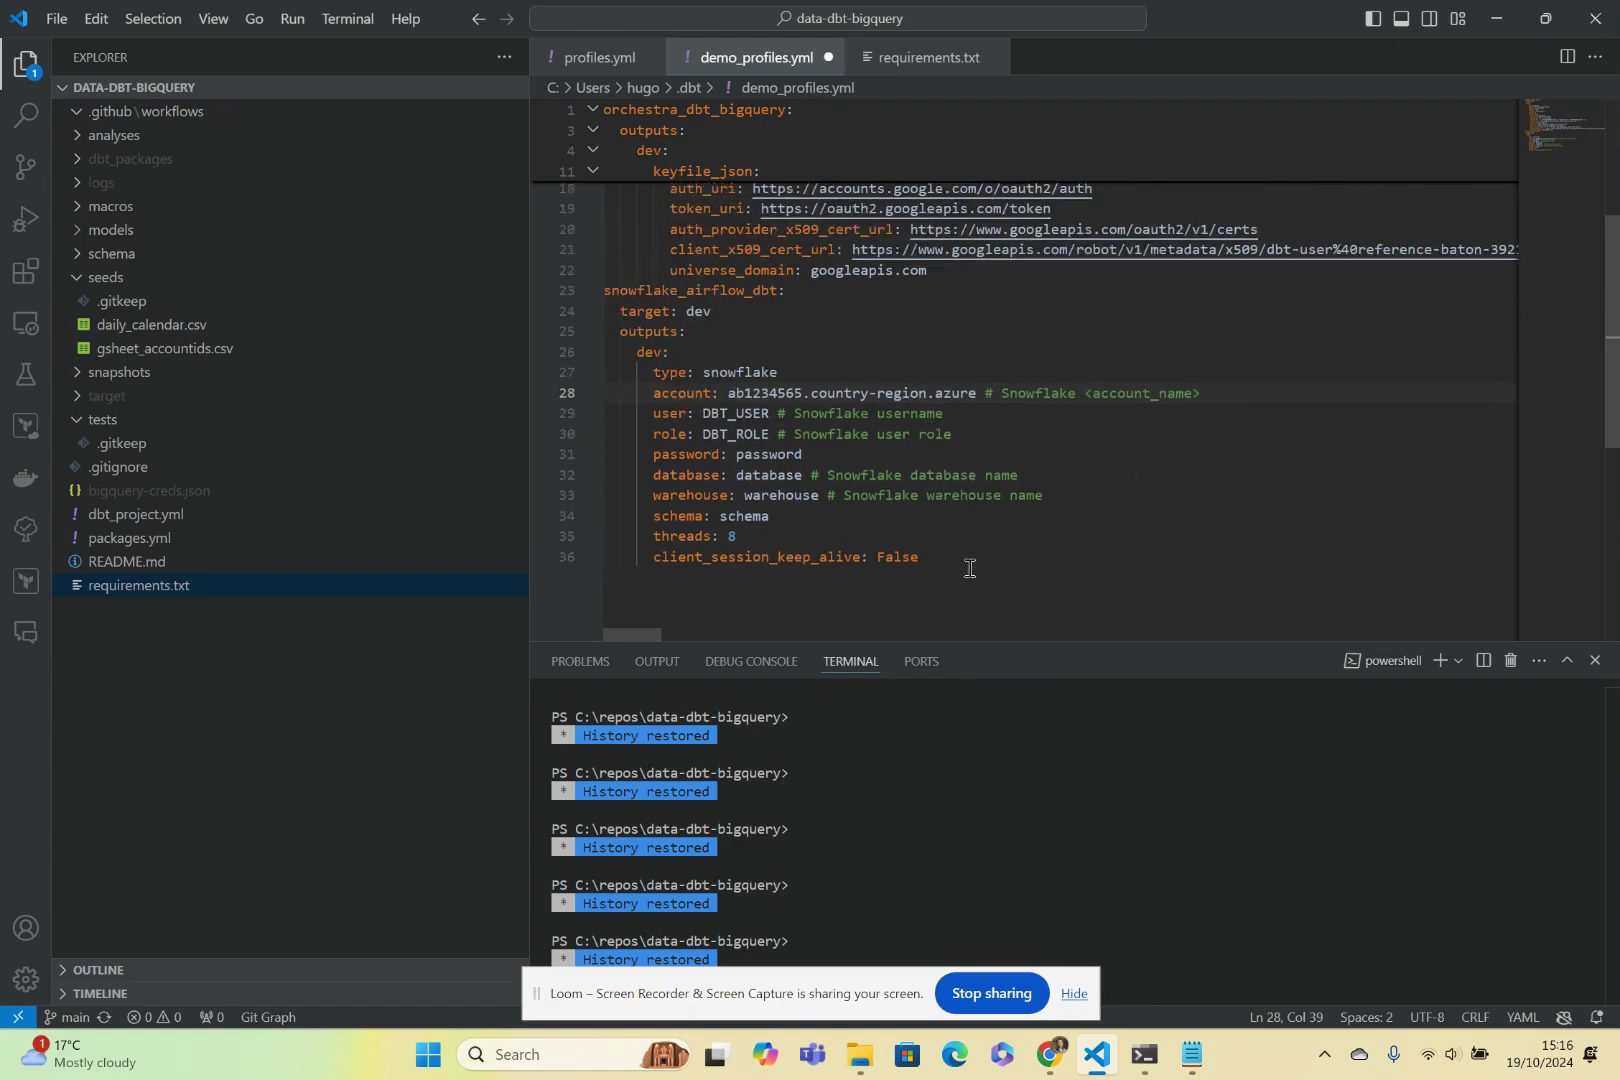
{"action": "left_click_drag", "start_coordinate": [1000, 562], "coordinate": [604, 290]}
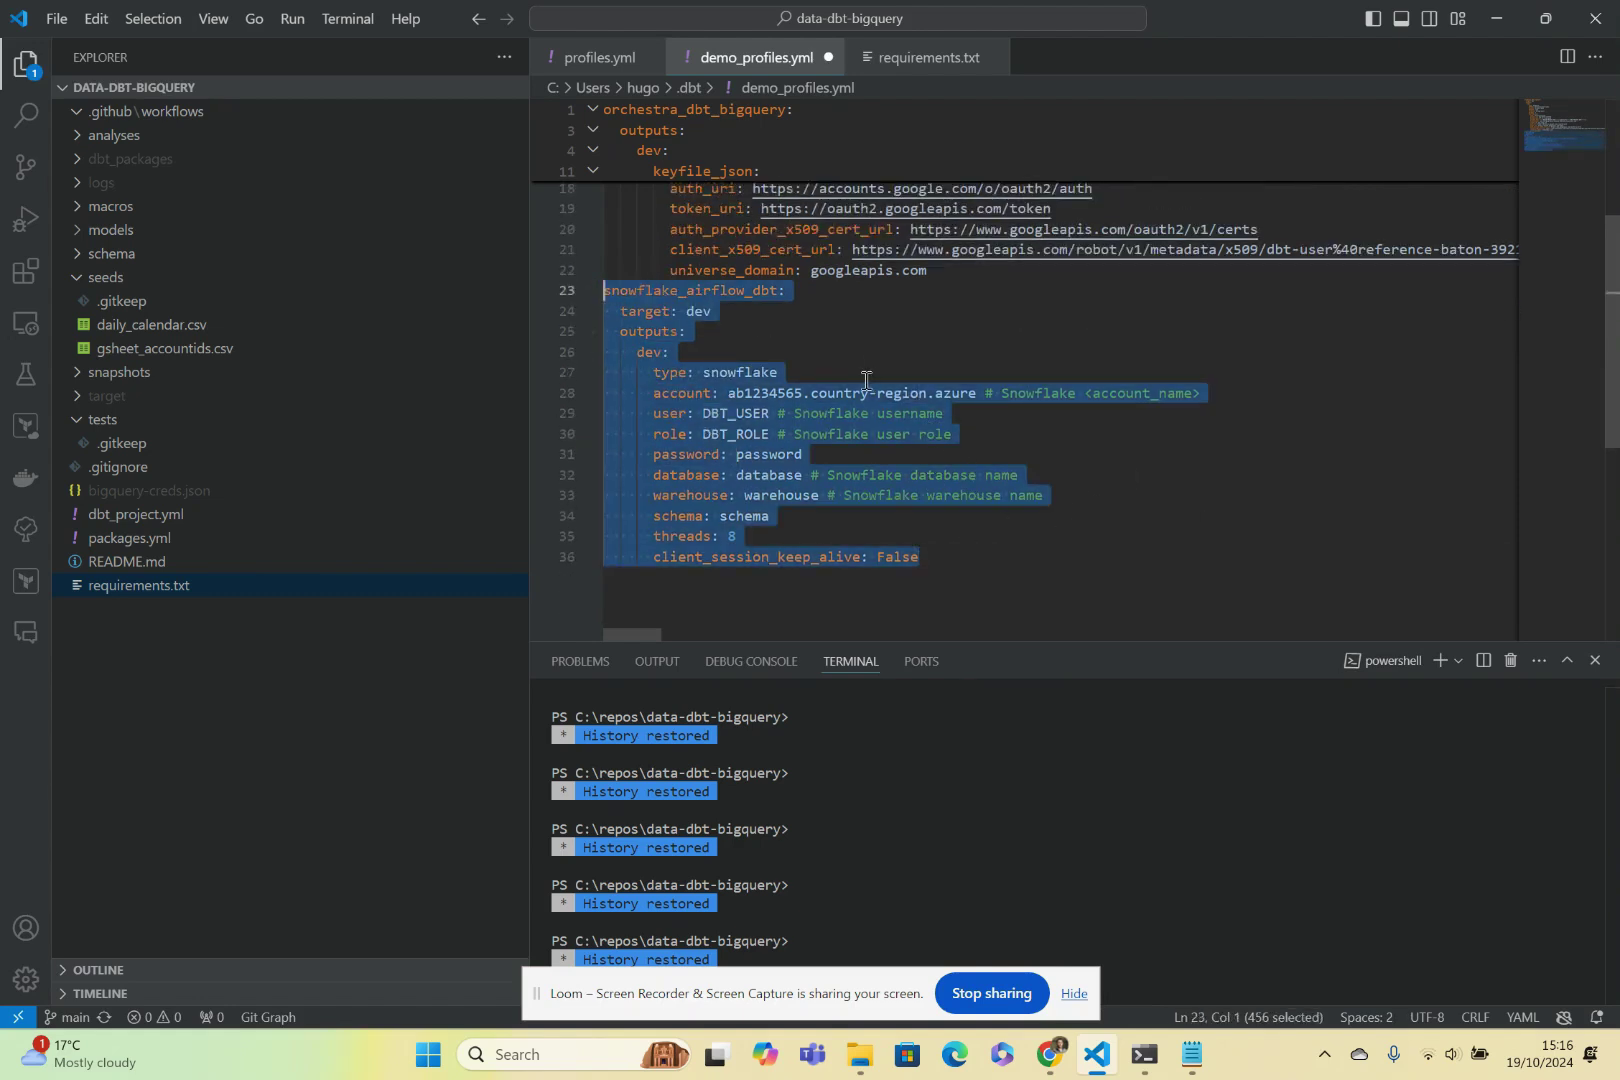
{"action": "left_click", "coordinate": [946, 548]}
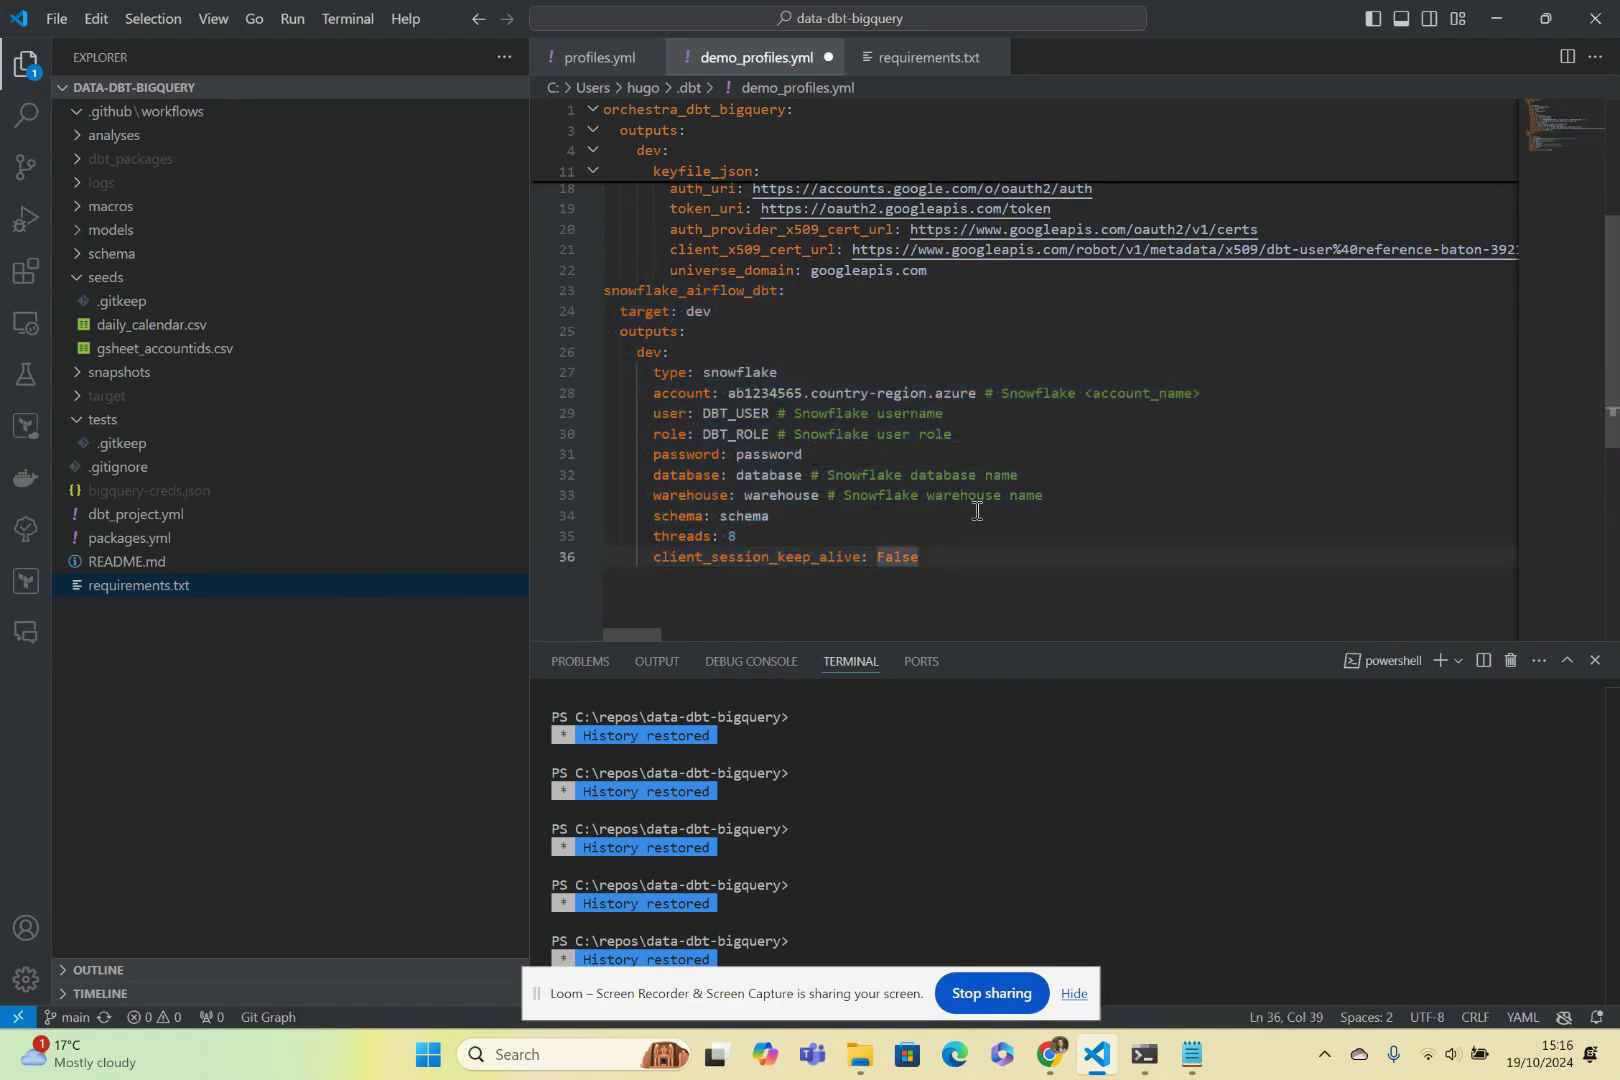
Review the BigQuery profile's threads, private_key, token_uri and keyfile_json lines.
{"action": "scroll", "coordinate": [781, 482], "scroll_direction": "up", "scroll_amount": 5}
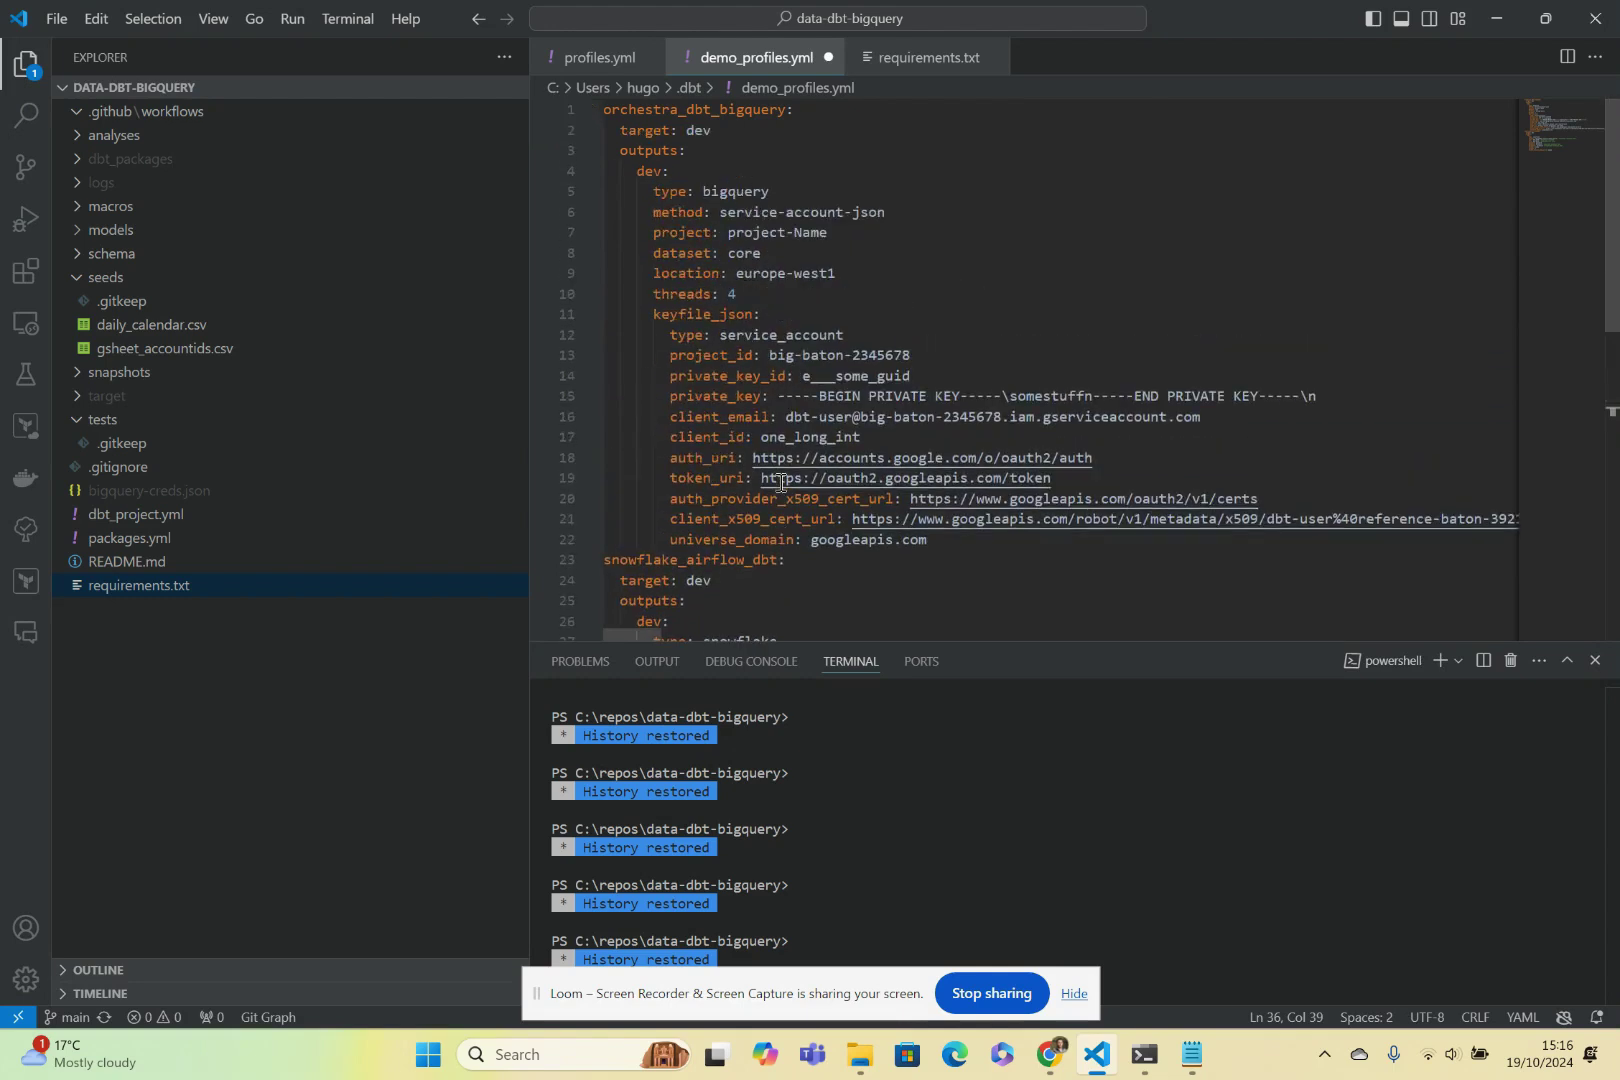
{"action": "left_click", "coordinate": [1237, 293]}
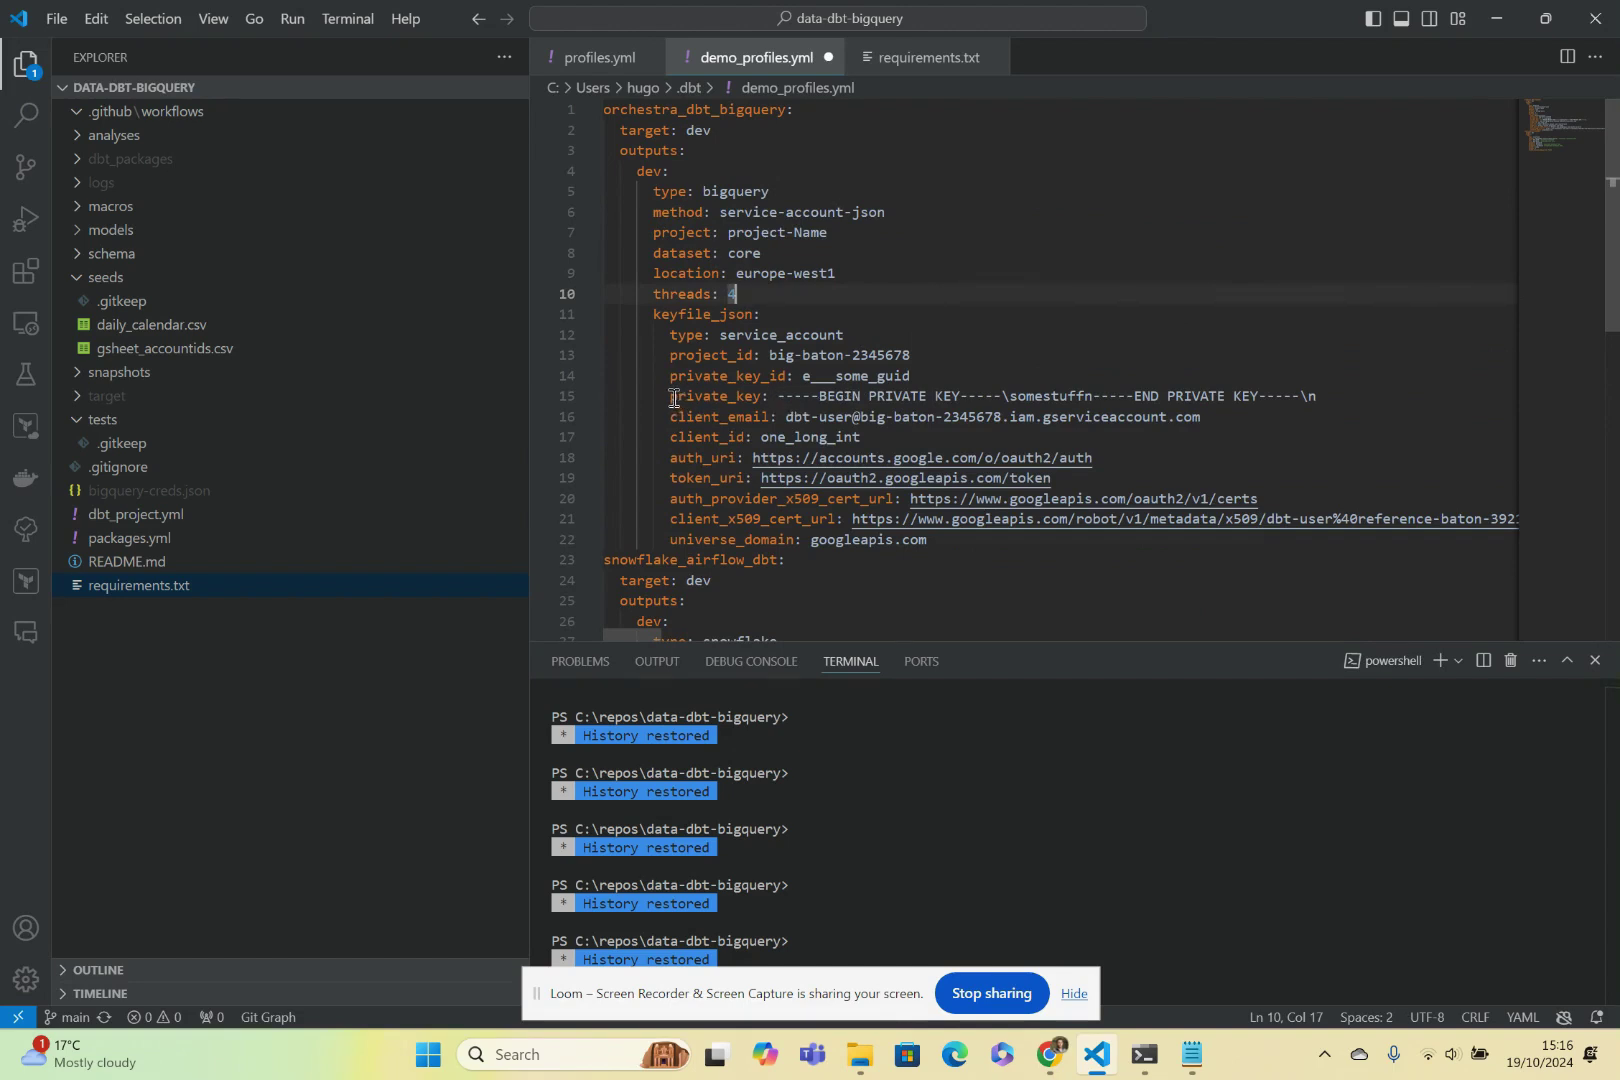
{"action": "left_click_drag", "start_coordinate": [670, 396], "coordinate": [1400, 390]}
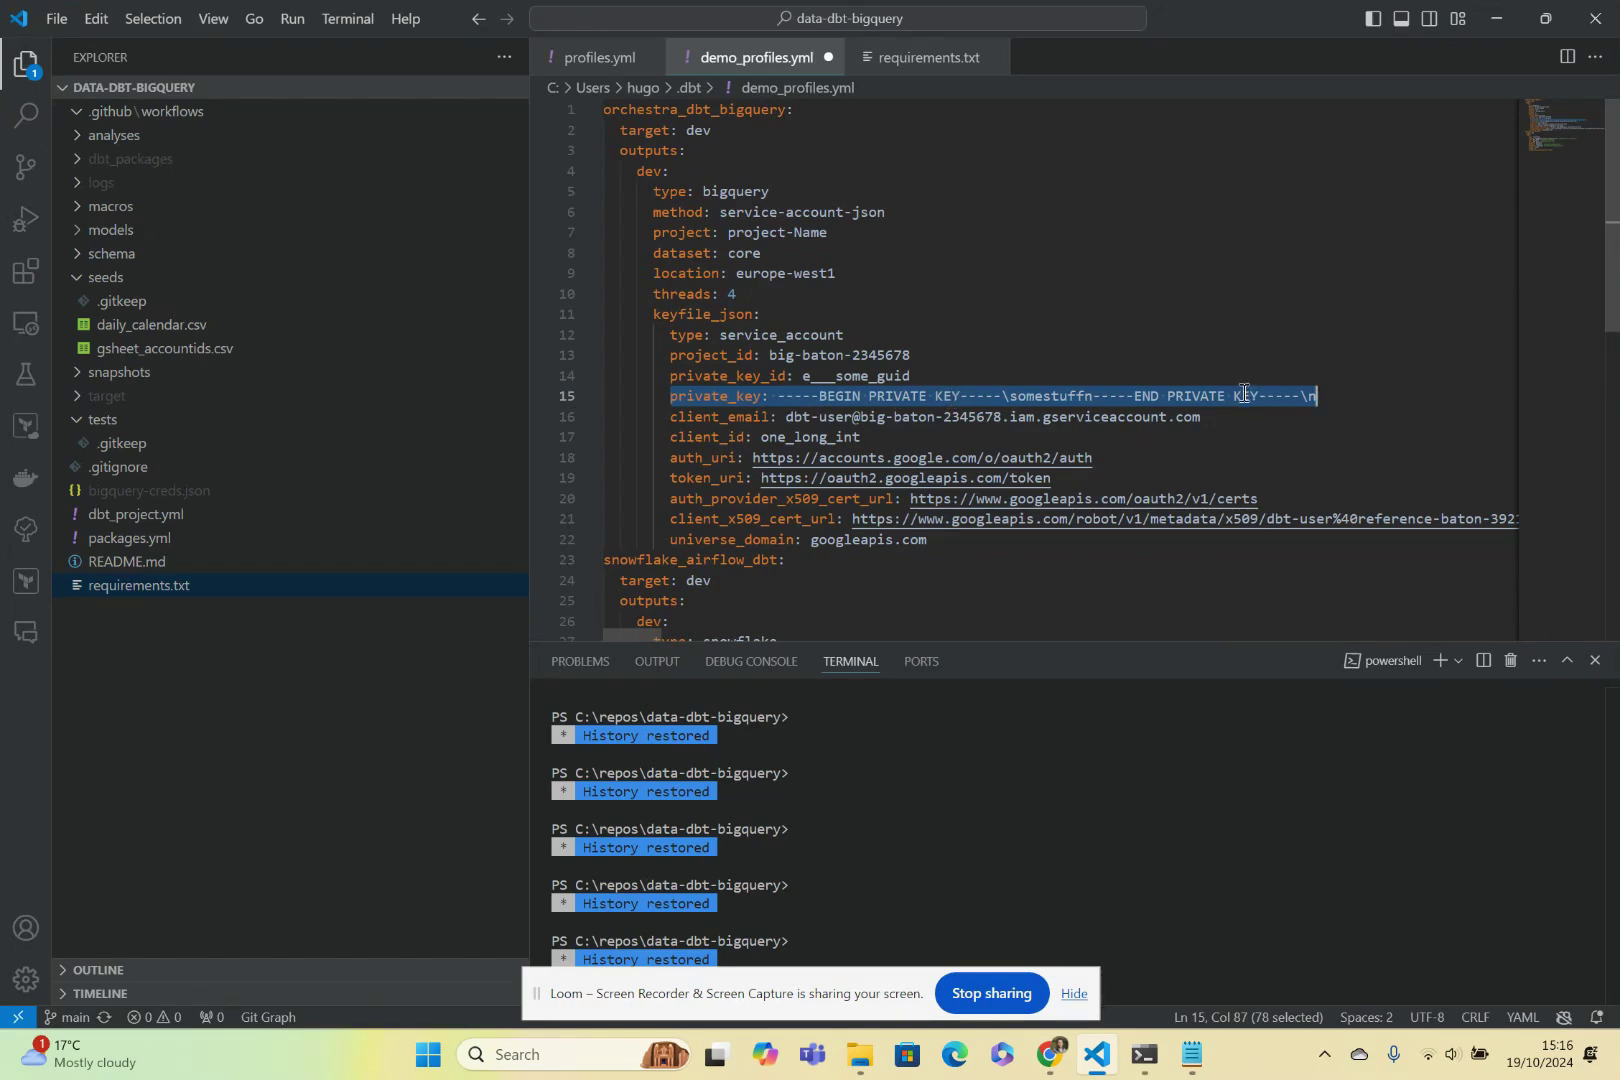
{"action": "left_click", "coordinate": [1250, 478]}
{"action": "scroll", "coordinate": [883, 315], "scroll_direction": "down", "scroll_amount": 3}
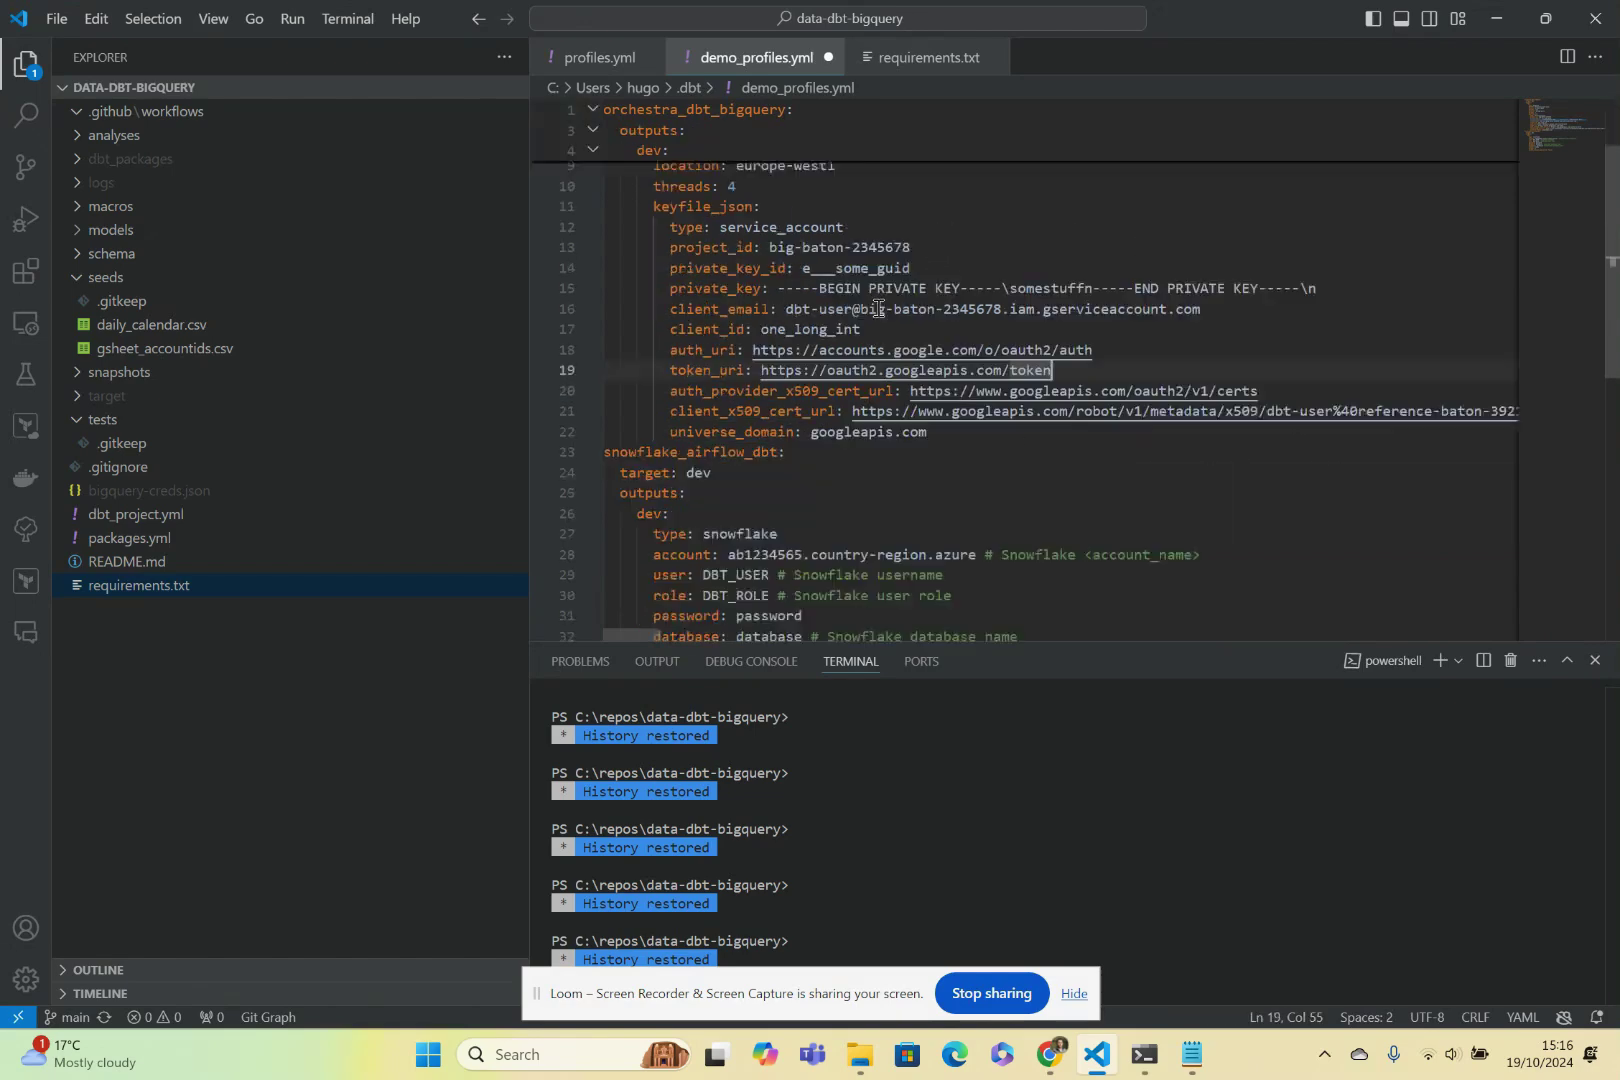
{"action": "scroll", "coordinate": [883, 318], "scroll_direction": "up", "scroll_amount": 3}
{"action": "left_click", "coordinate": [1152, 314]}
Save demo_profiles.yml and drag it from the .dbt folder into Orchestra's Profiles field.
{"action": "key", "text": "ctrl+s"}
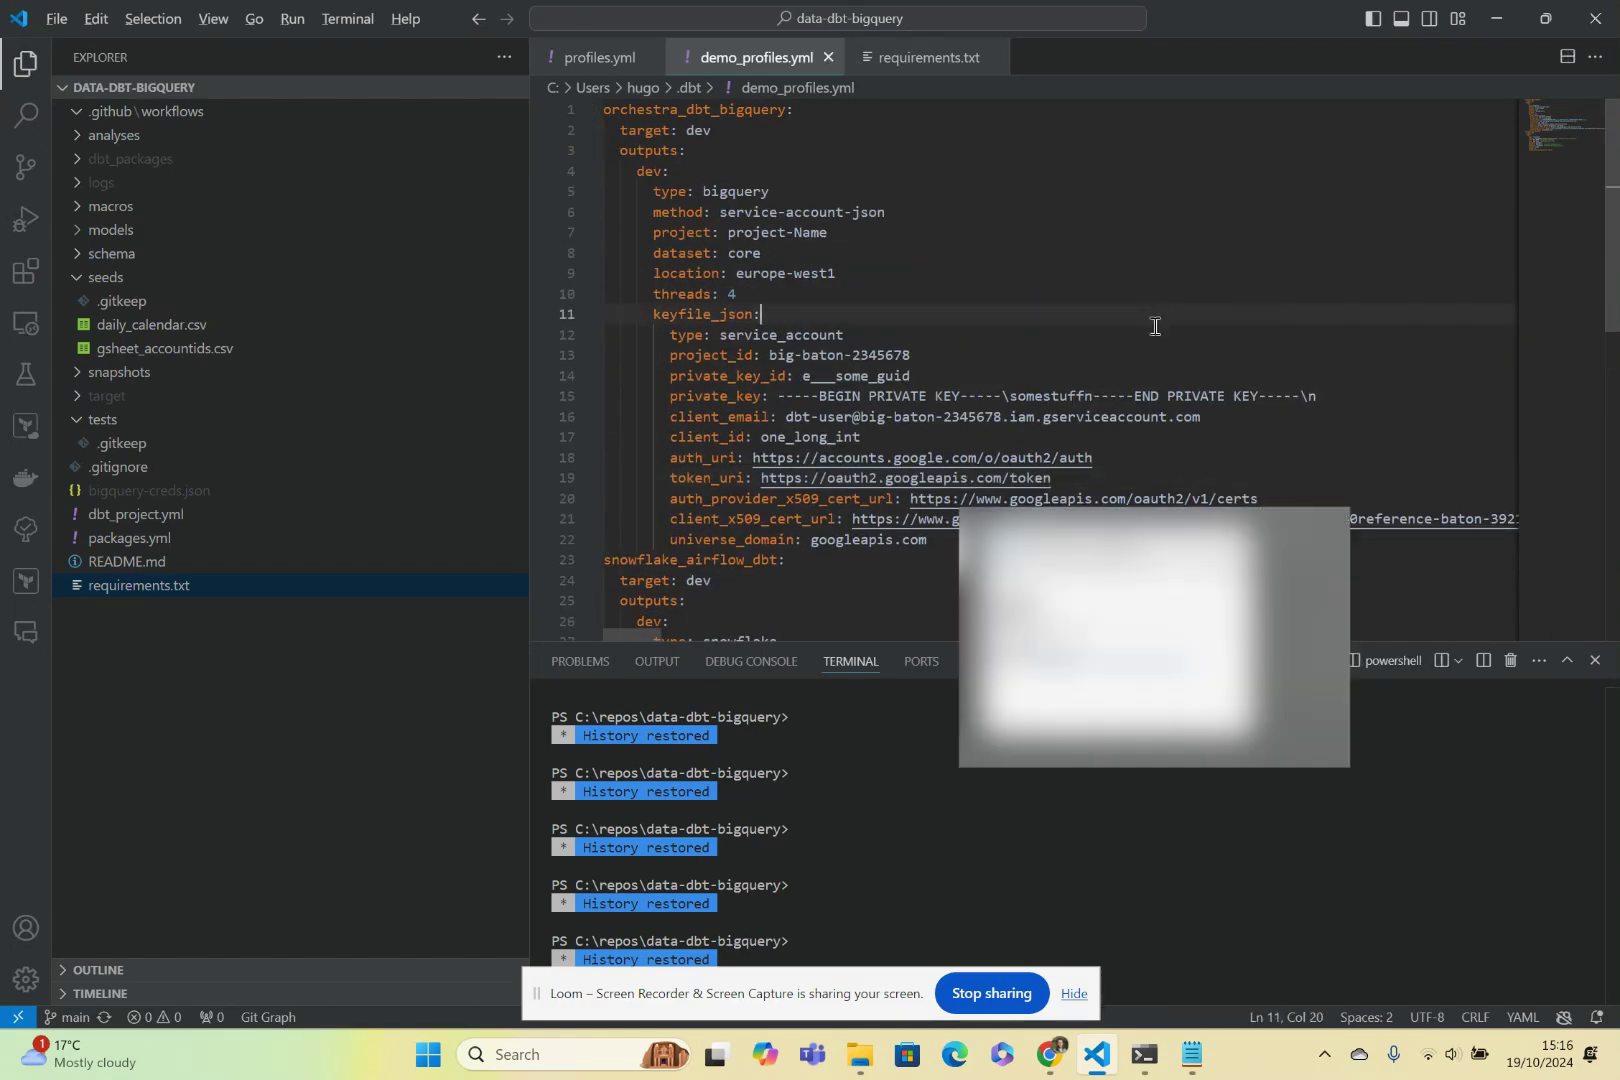
{"action": "key", "text": "alt+Tab"}
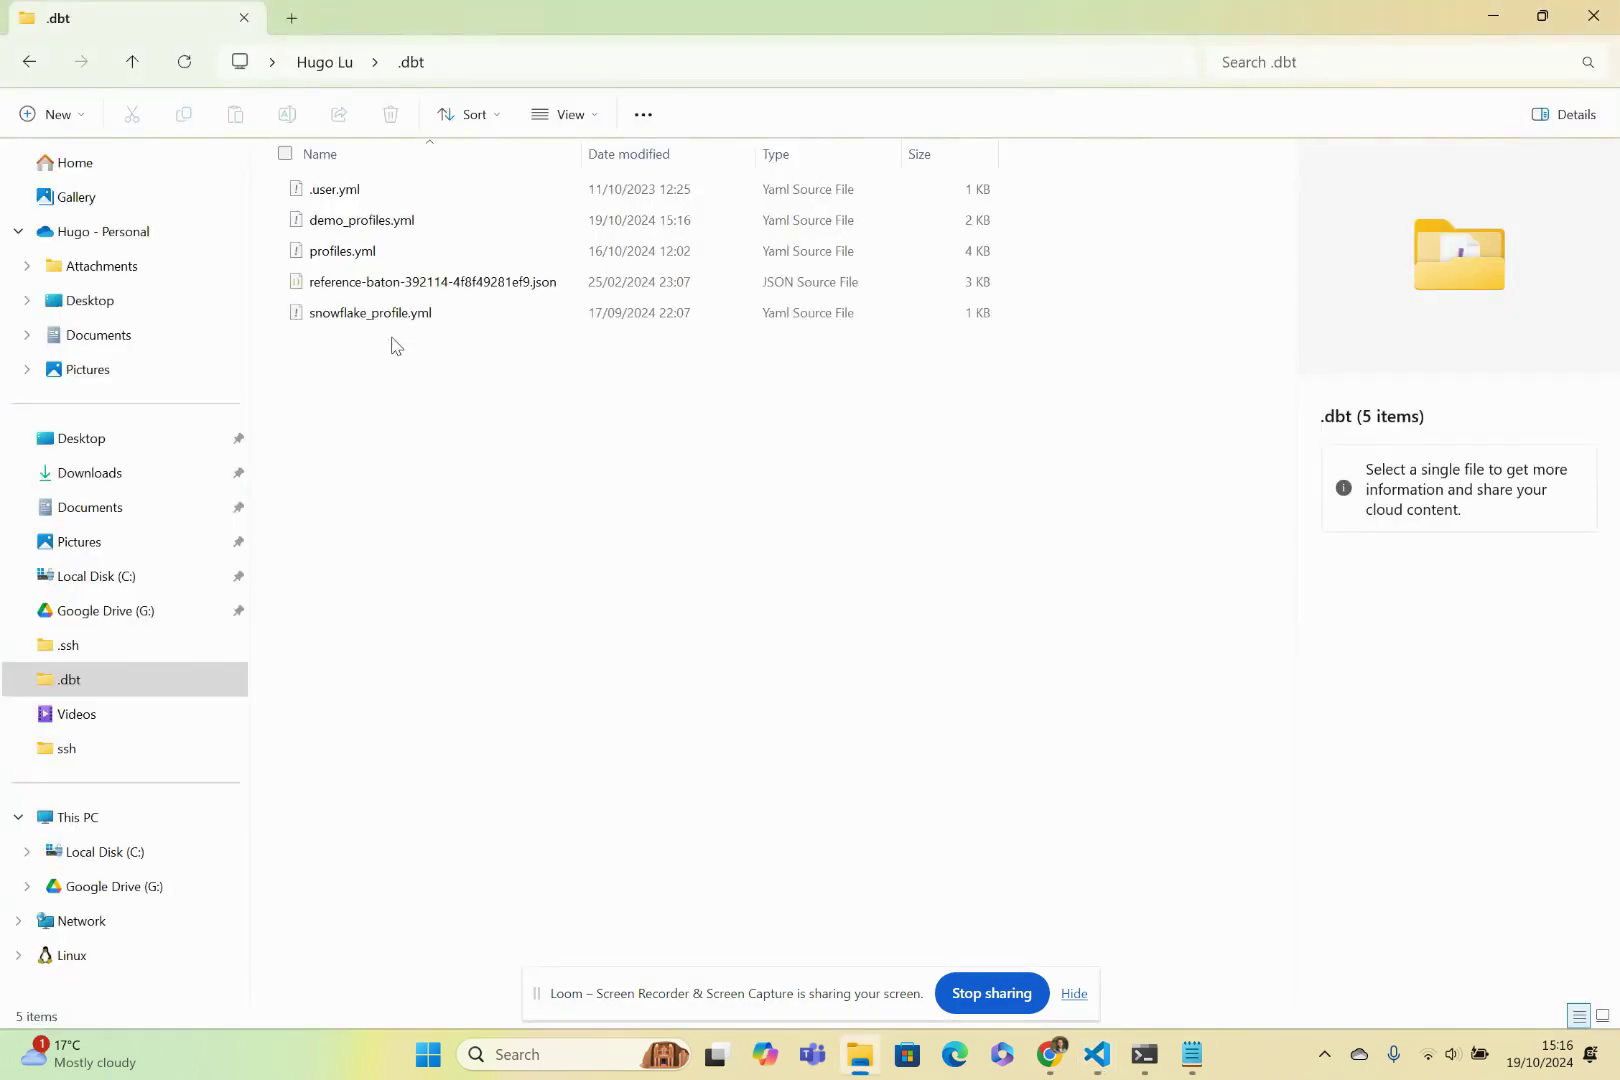
{"action": "left_click", "coordinate": [403, 229]}
{"action": "left_click_drag", "start_coordinate": [403, 238], "coordinate": [712, 733]}
{"action": "key", "text": "alt+Tab"}
{"action": "key", "text": "alt+Tab"}
Submit the dbt Core credentials and dismiss the failed validation message.
{"action": "scroll", "coordinate": [682, 575], "scroll_direction": "down", "scroll_amount": 5}
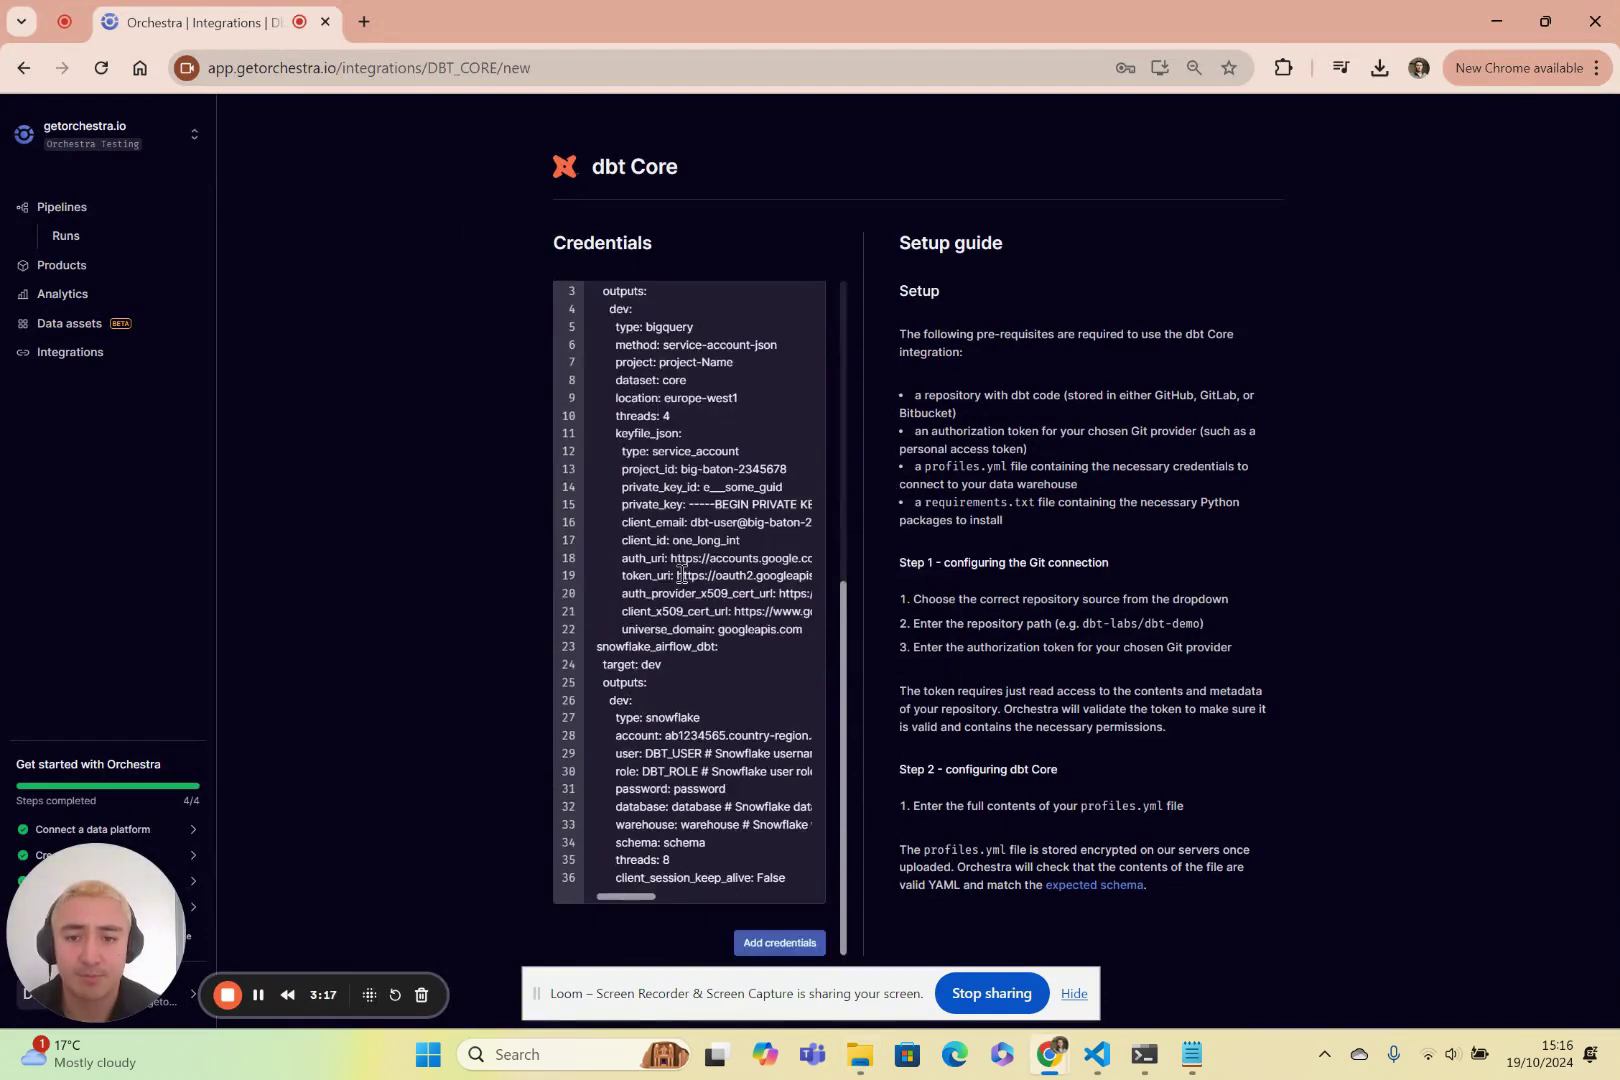
{"action": "left_click", "coordinate": [796, 928]}
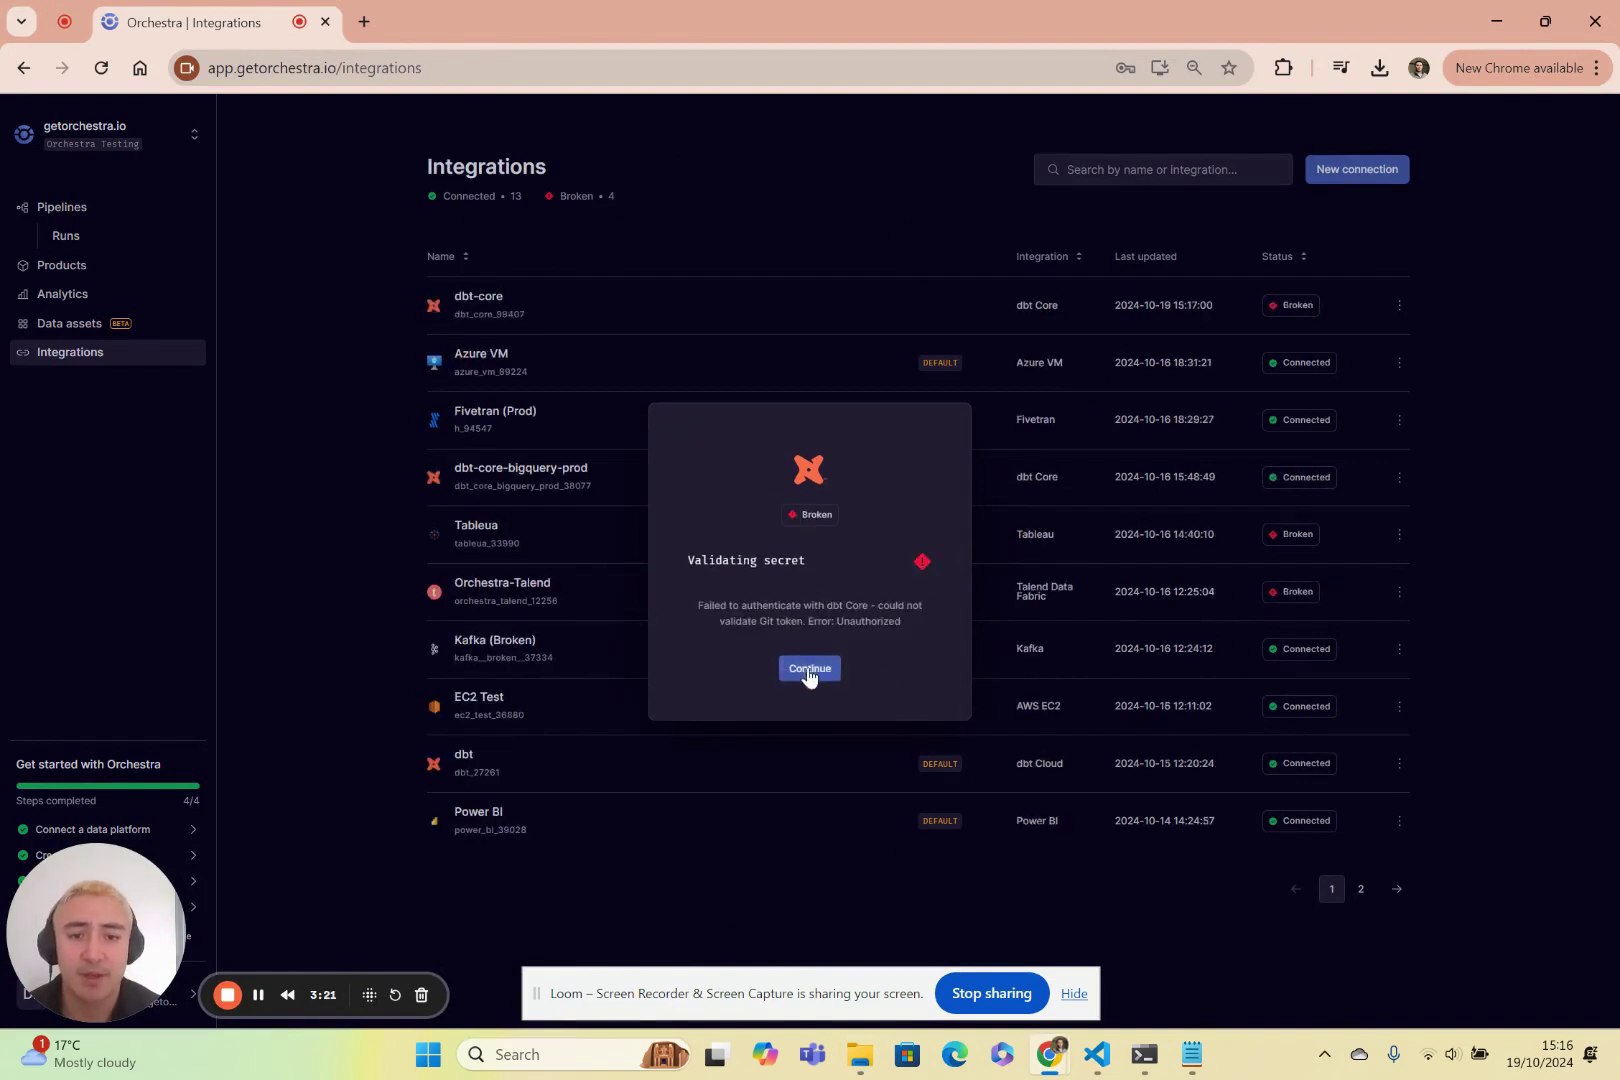
{"action": "left_click", "coordinate": [811, 668]}
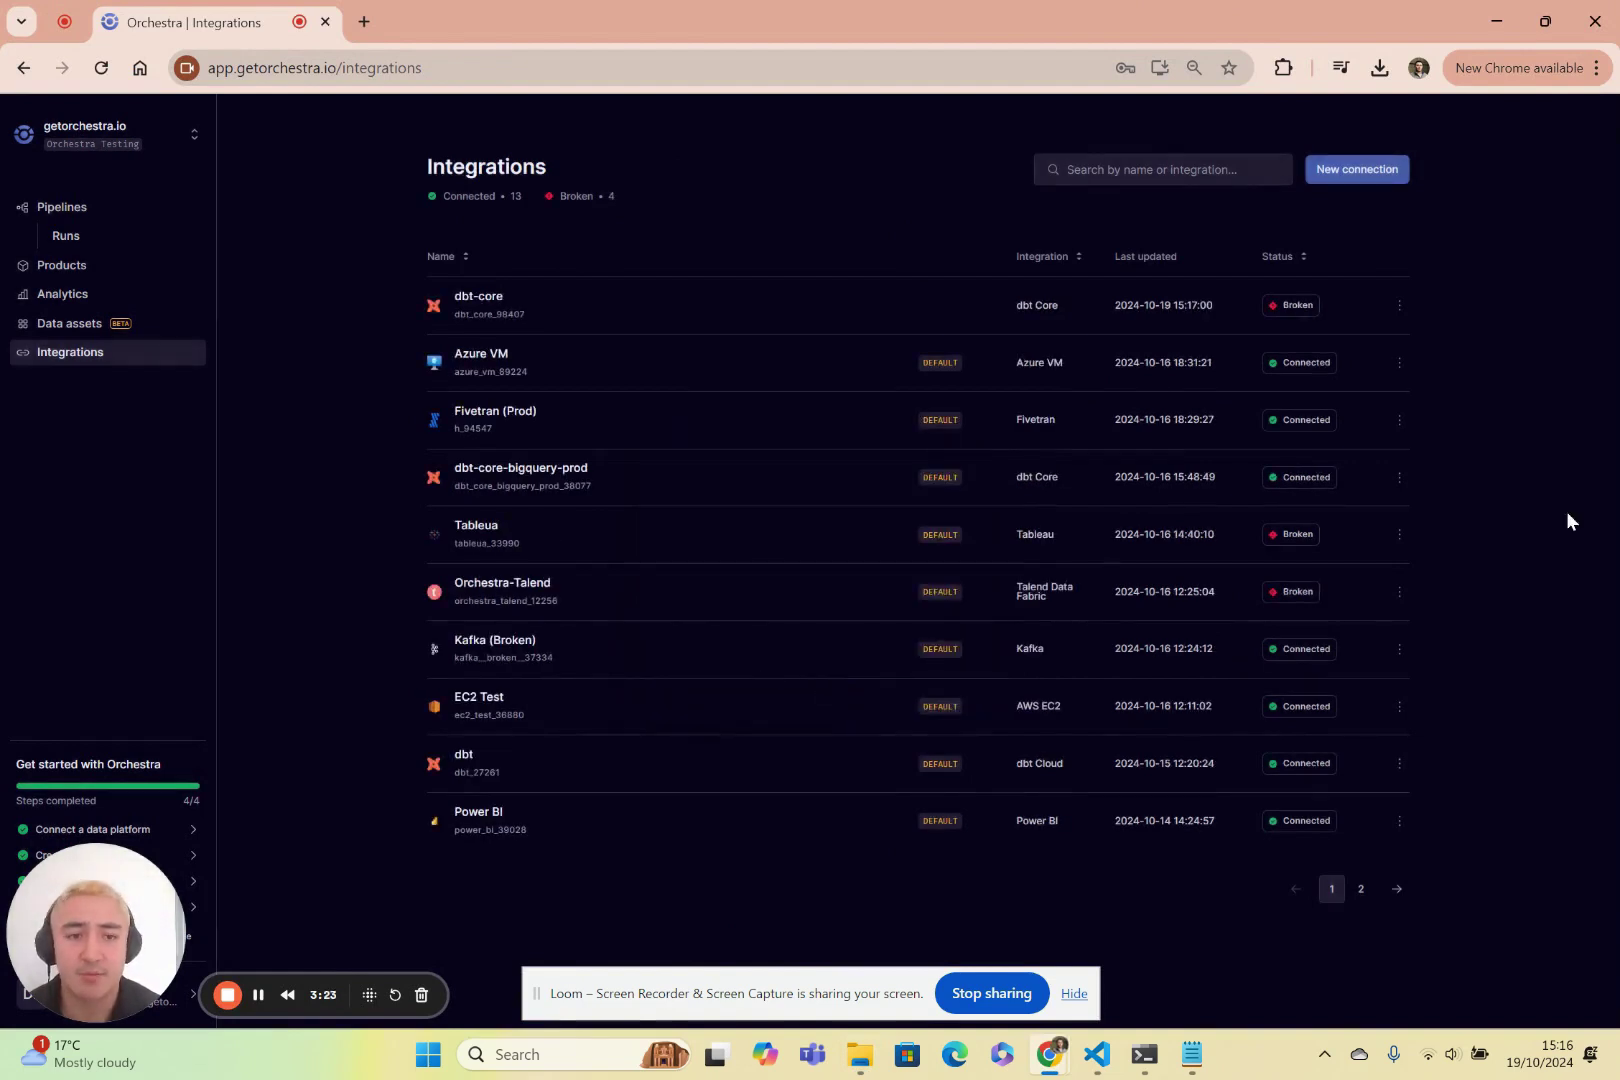
Re-save dbt-core-bigquery-prod from its Manage page so it validates as Connected.
{"action": "left_click", "coordinate": [1398, 477]}
{"action": "left_click", "coordinate": [1310, 512]}
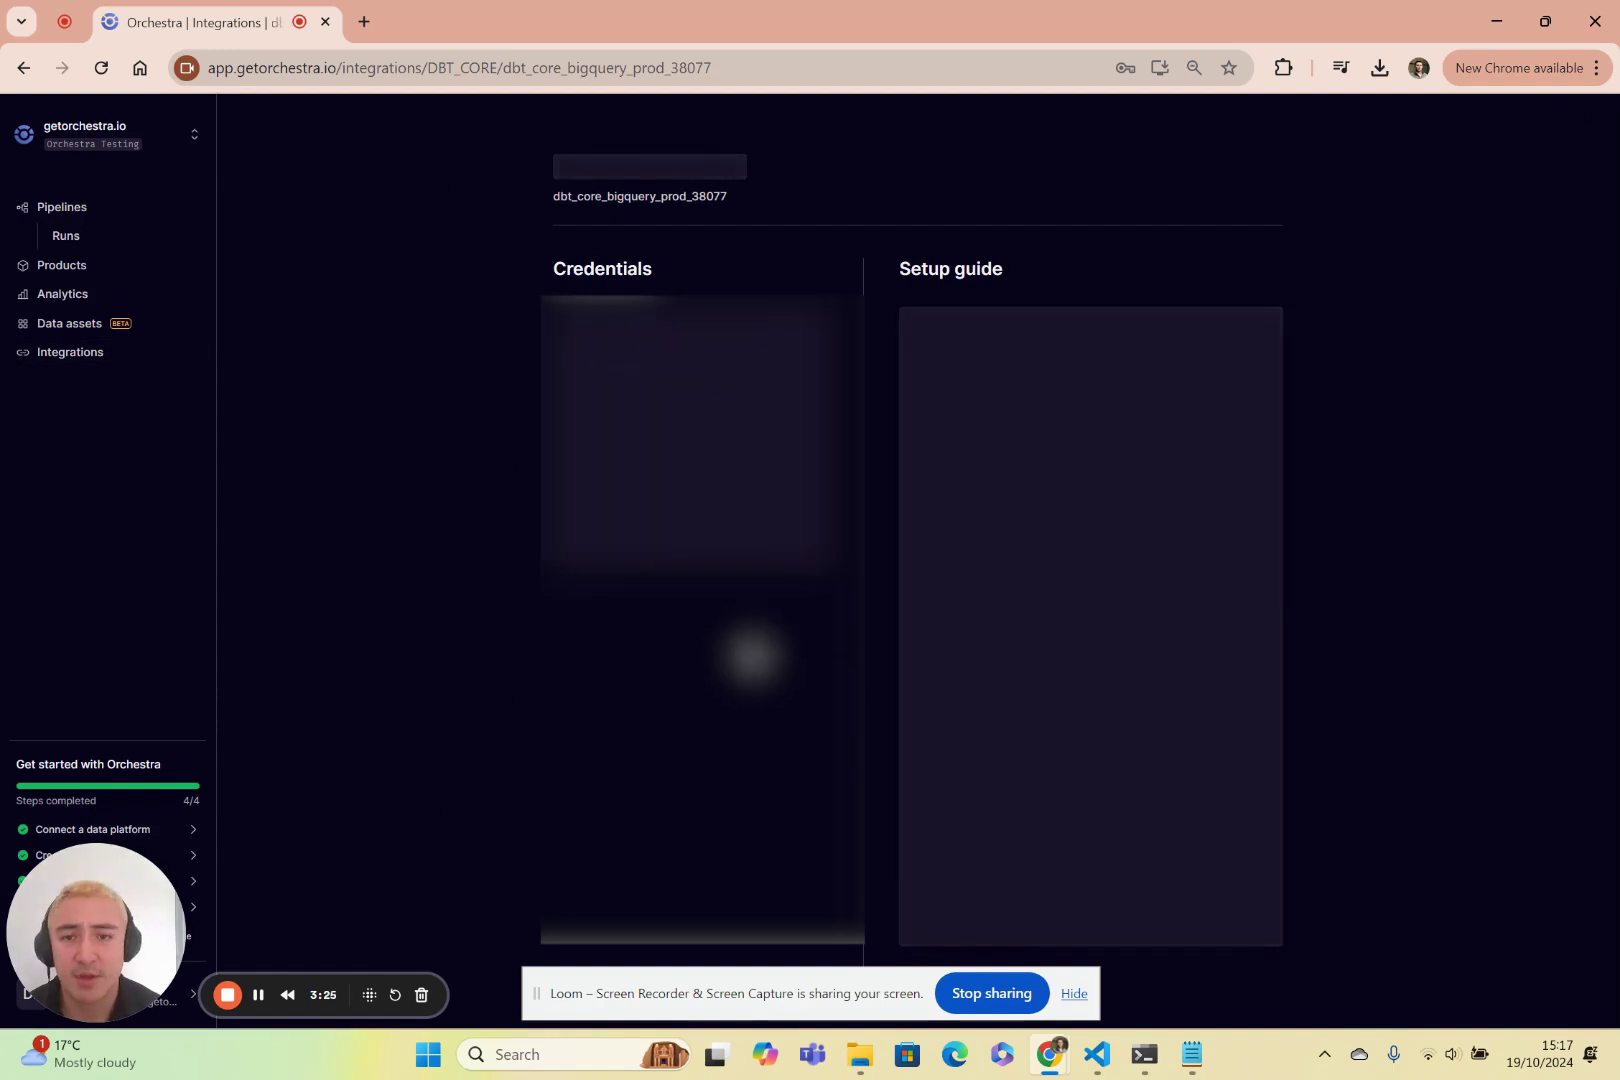
{"action": "left_click", "coordinate": [779, 967]}
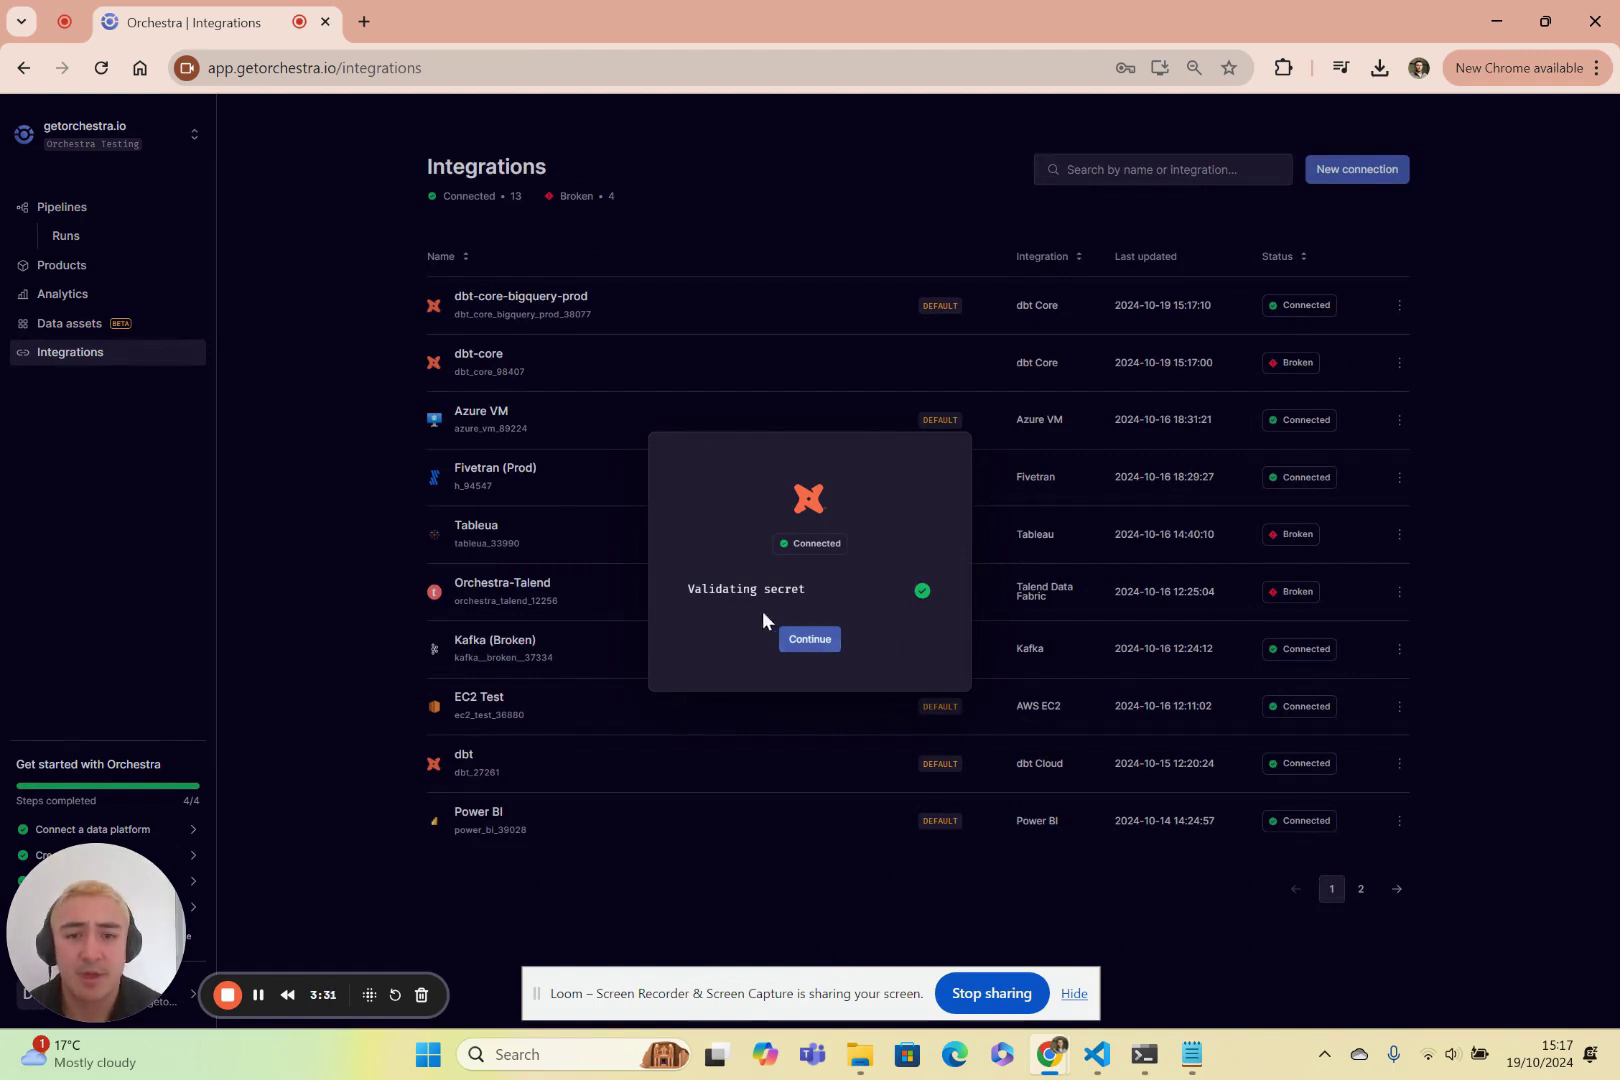
{"action": "left_click", "coordinate": [831, 640]}
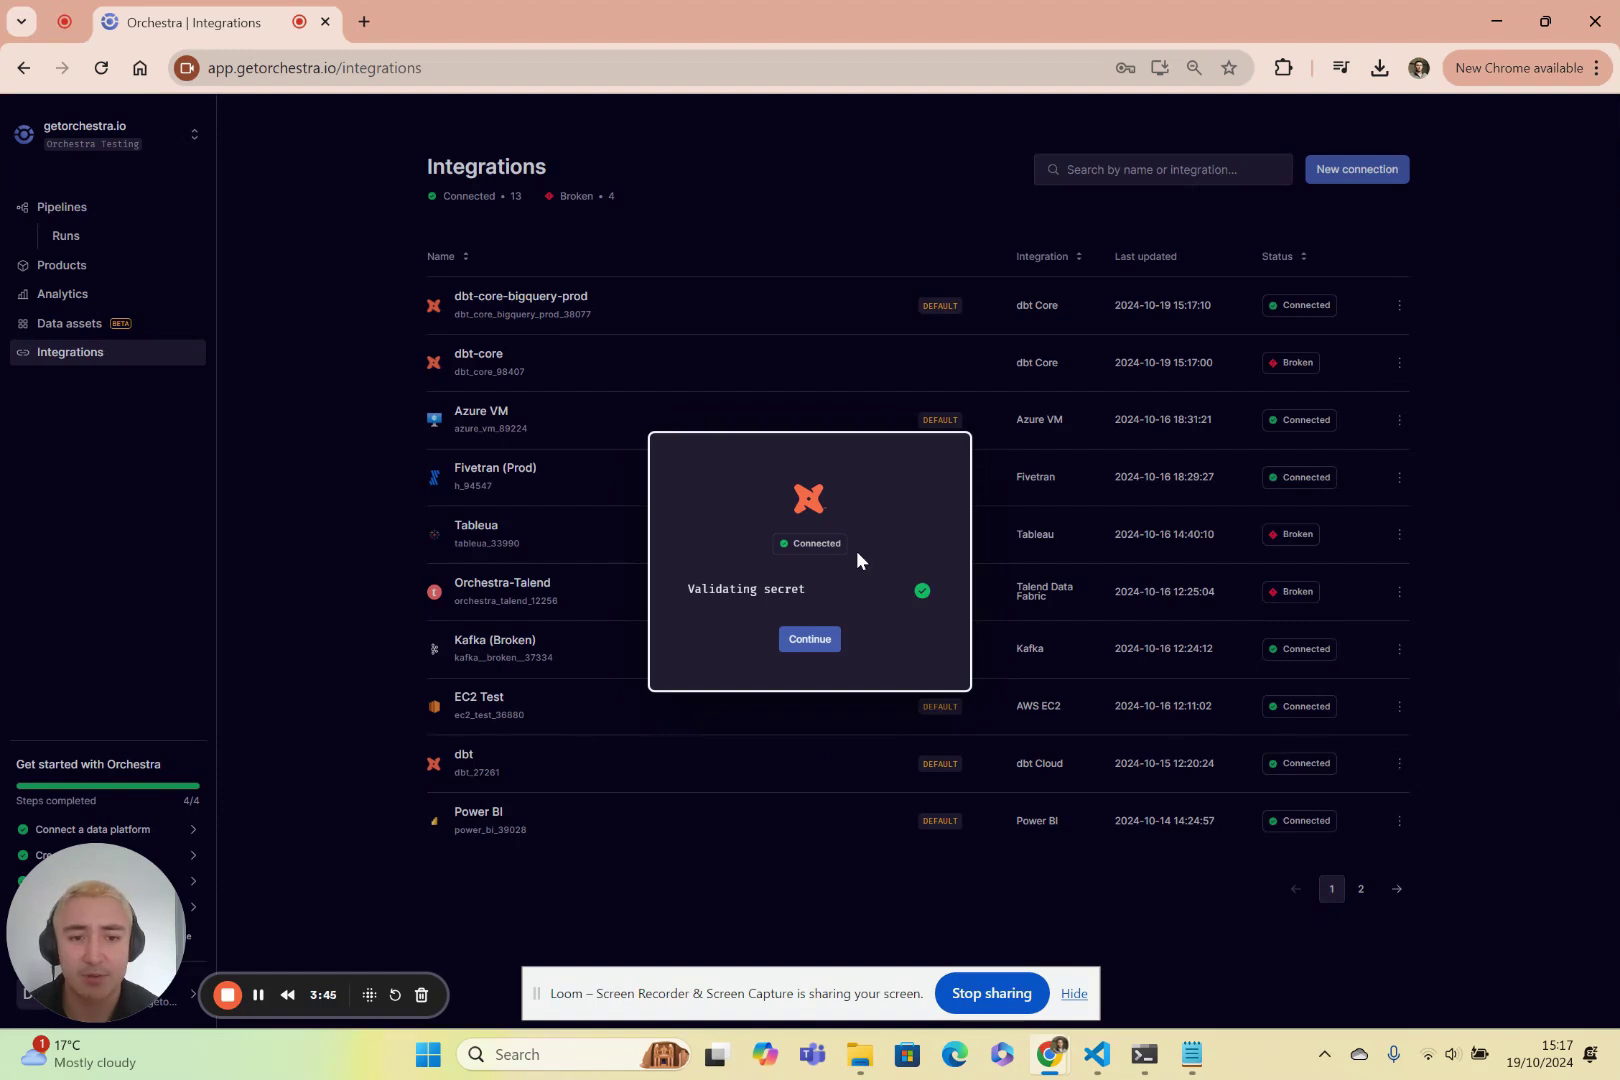
Disconnect and remove the broken dbt-core integration.
{"action": "left_click", "coordinate": [821, 645]}
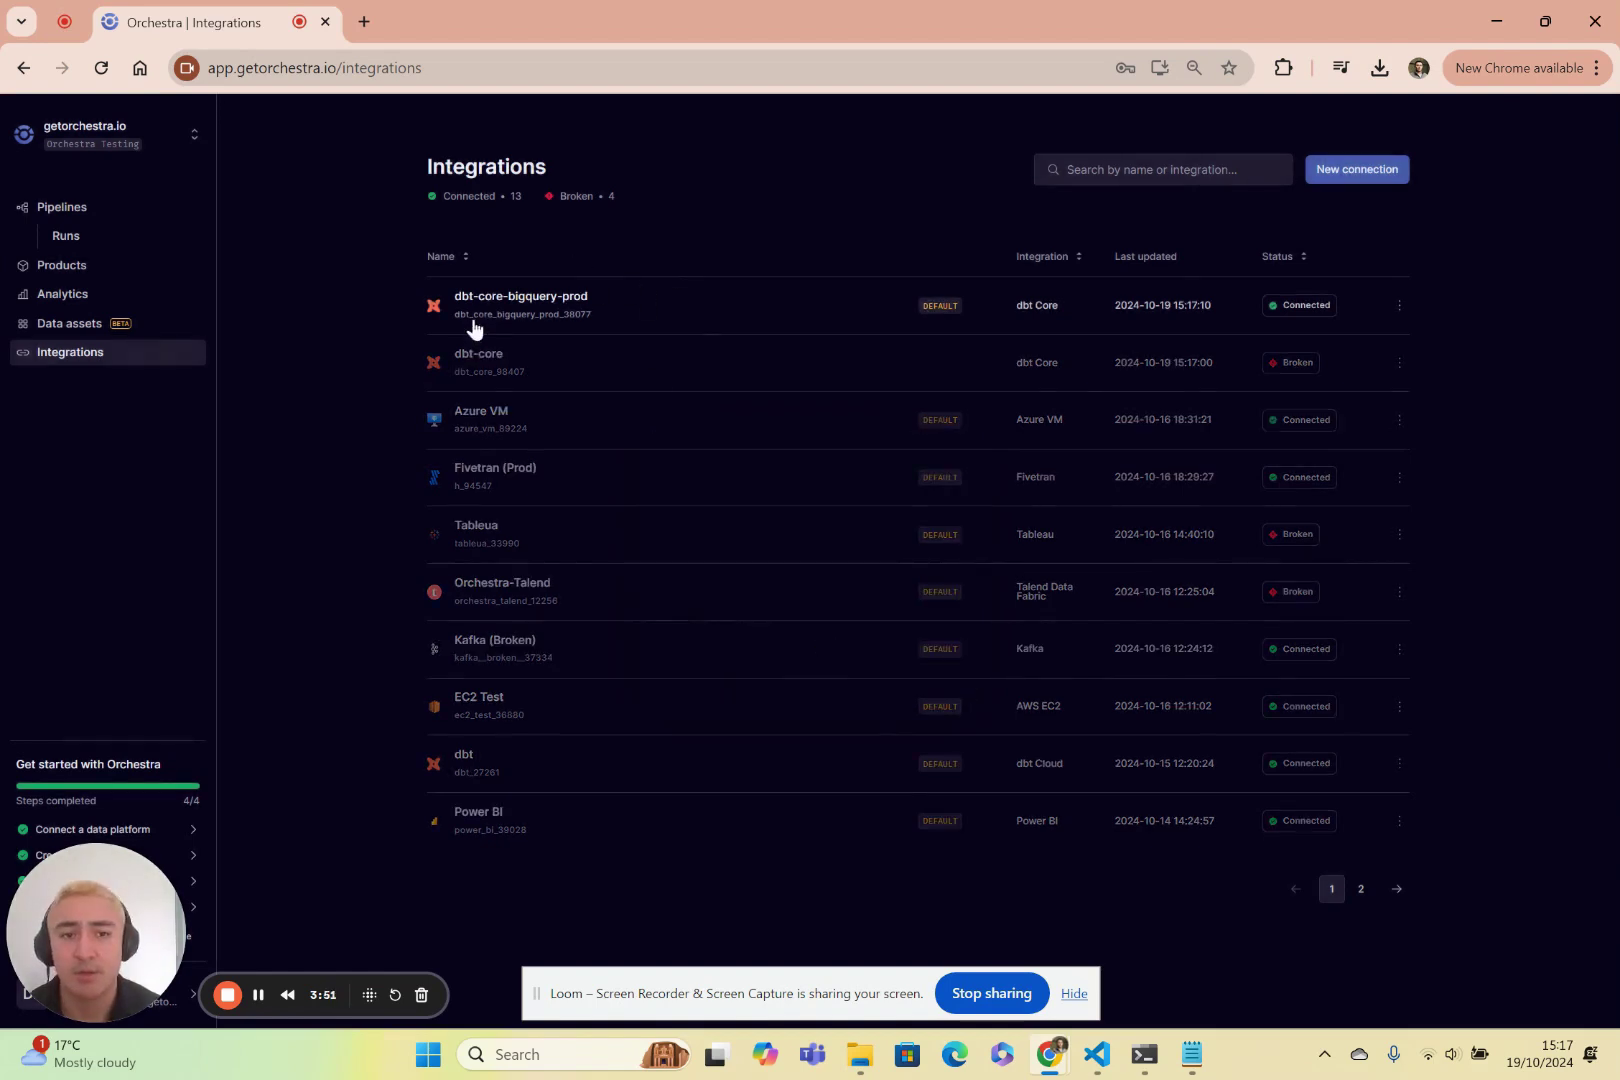
{"action": "left_click", "coordinate": [1399, 363]}
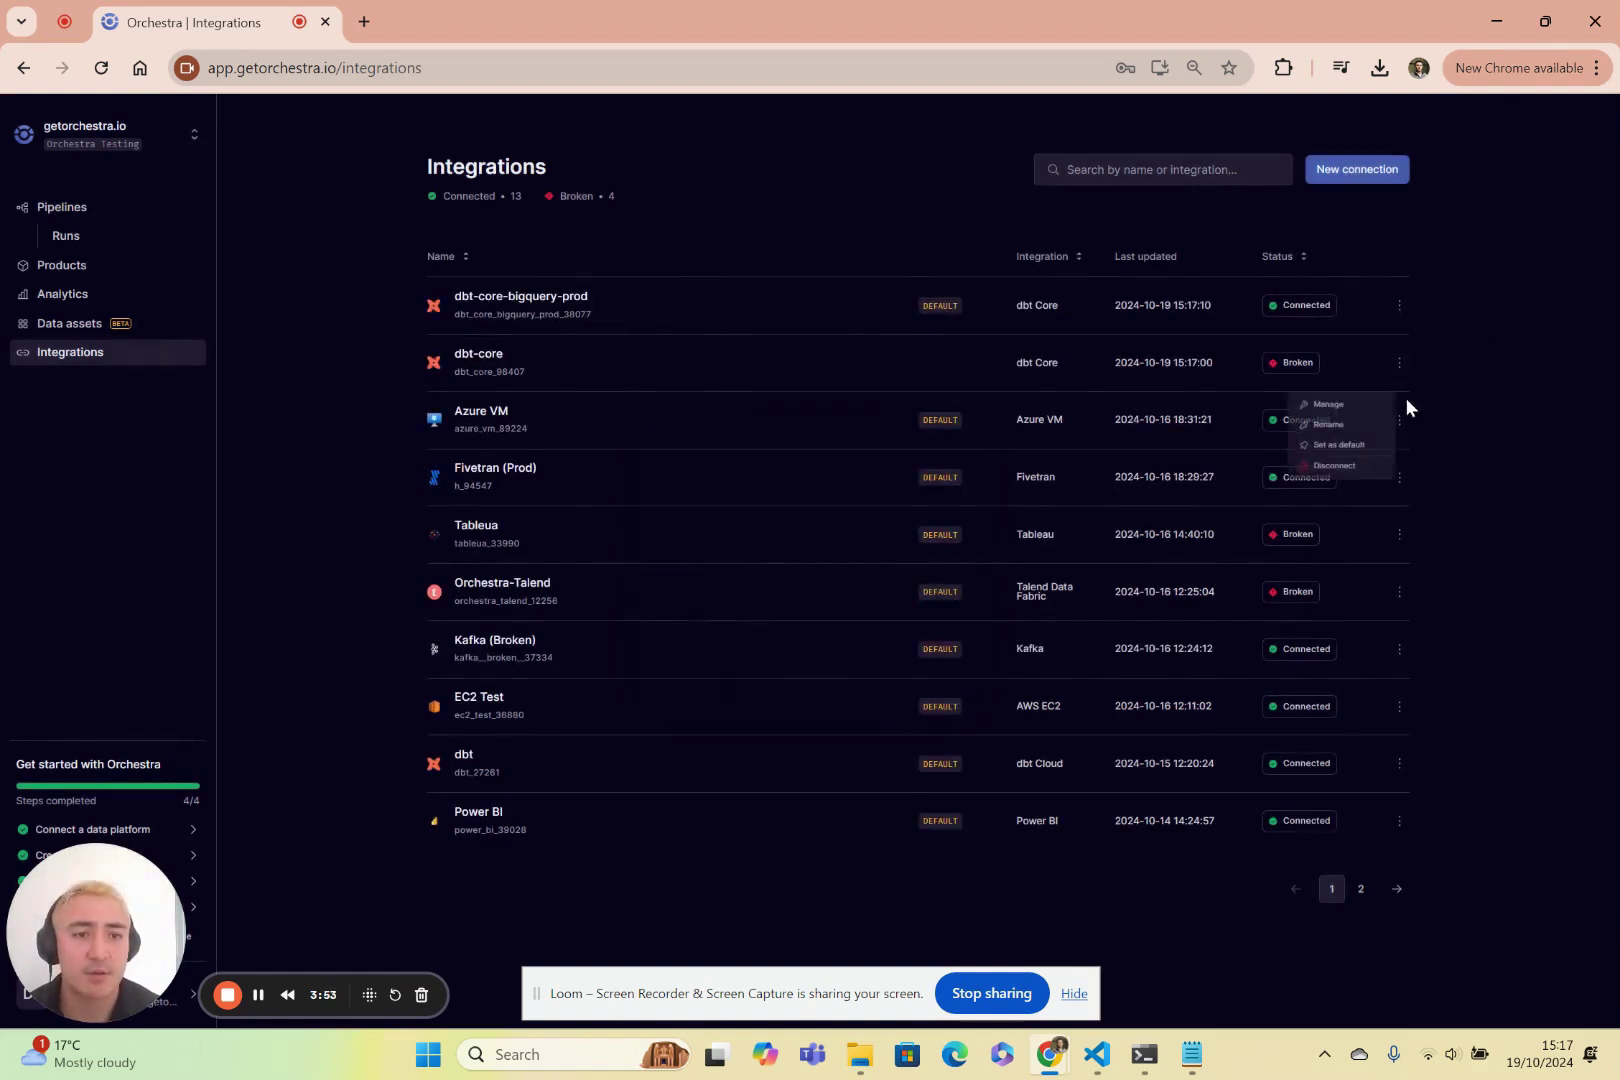
{"action": "left_click", "coordinate": [1338, 473]}
{"action": "left_click", "coordinate": [946, 600]}
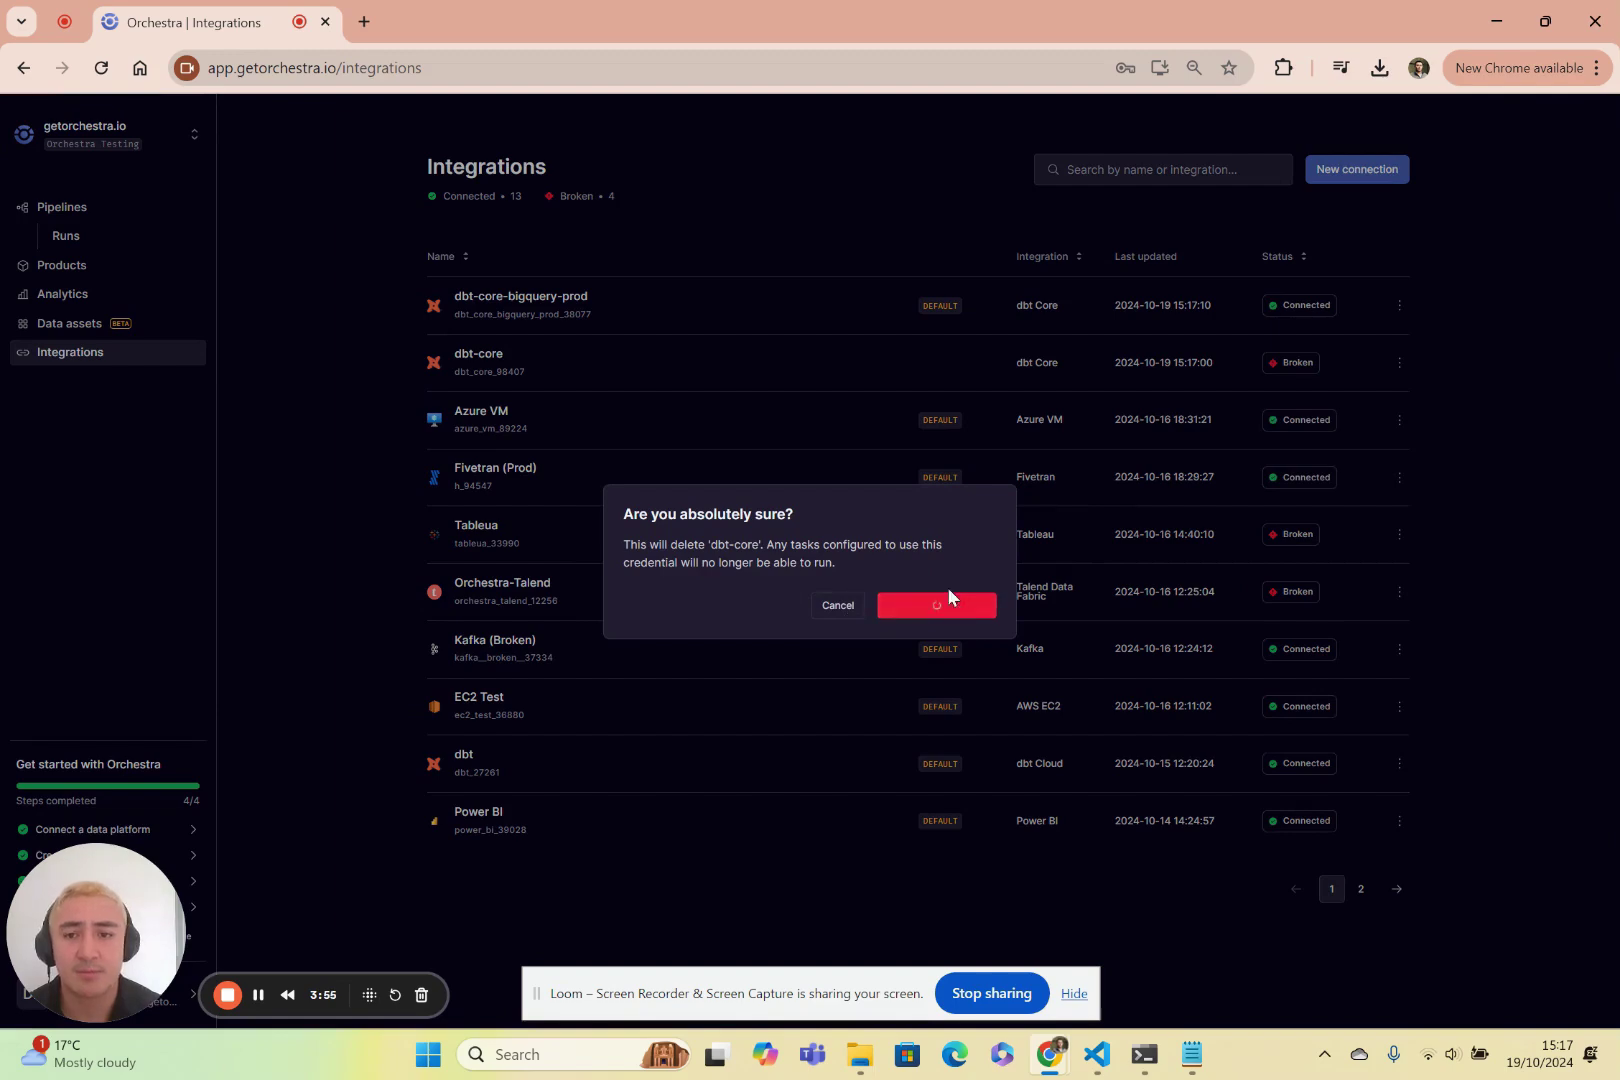
Create a new pipeline named 'dbt core' with a manual trigger.
{"action": "left_click", "coordinate": [74, 207]}
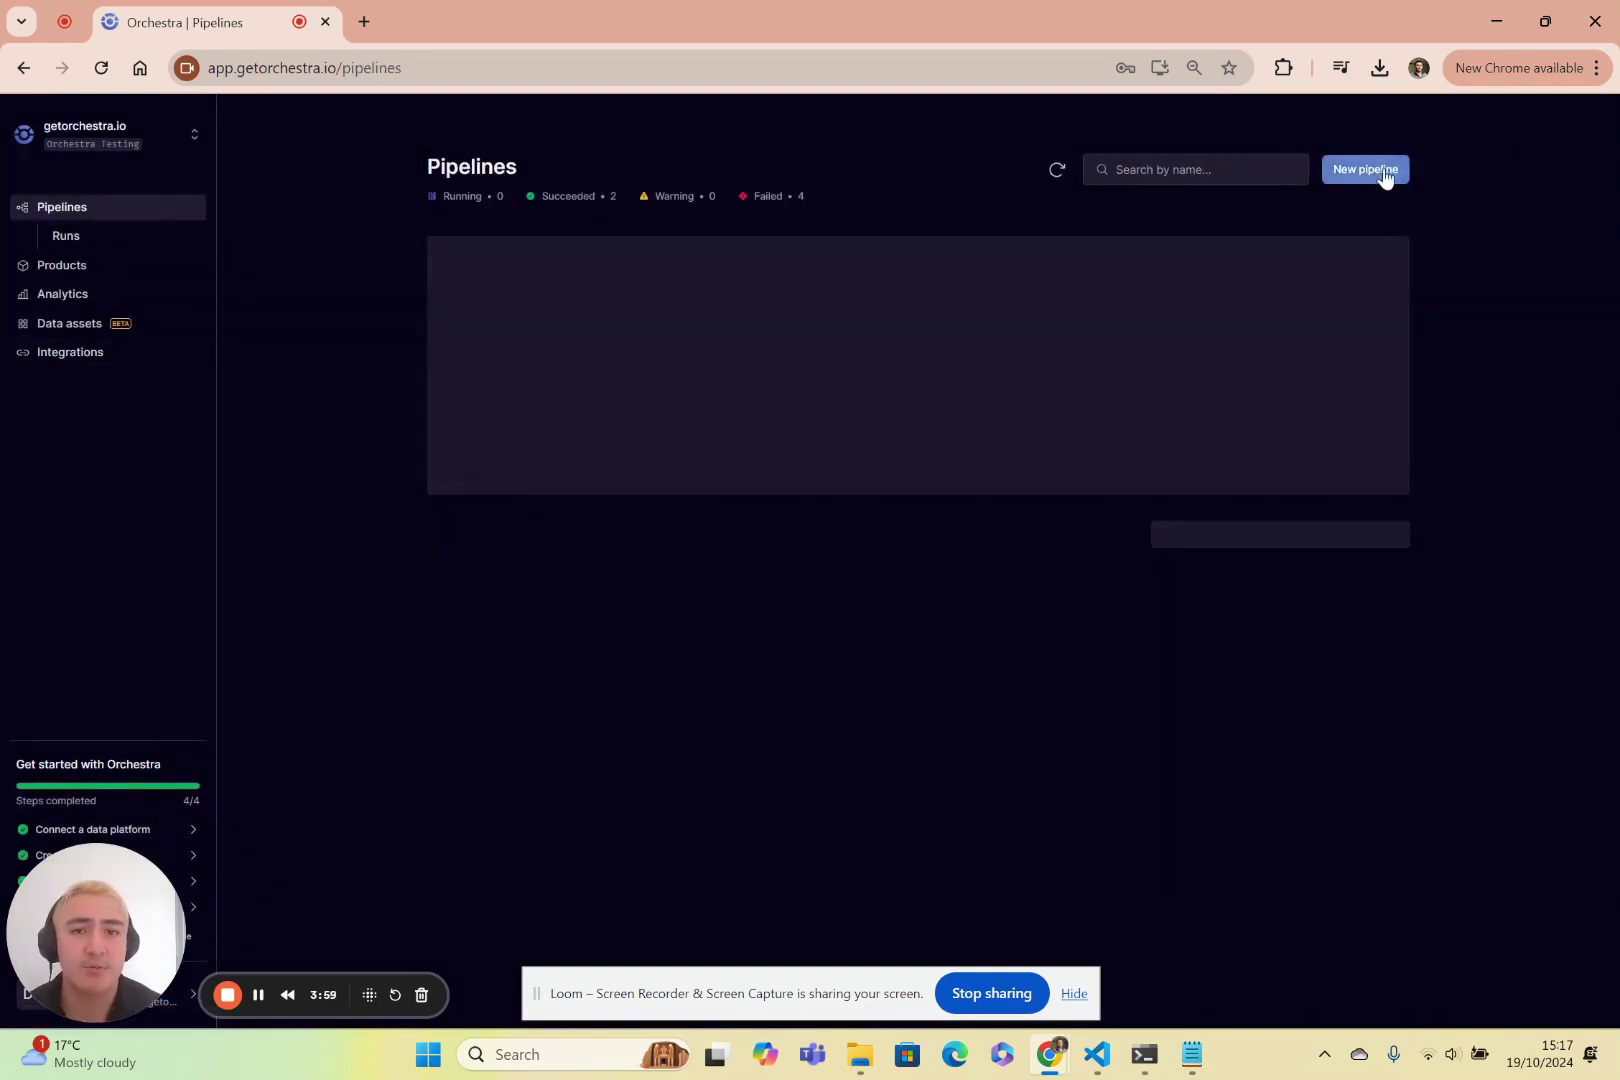
{"action": "left_click", "coordinate": [1385, 170]}
{"action": "type", "text": "dbt core"}
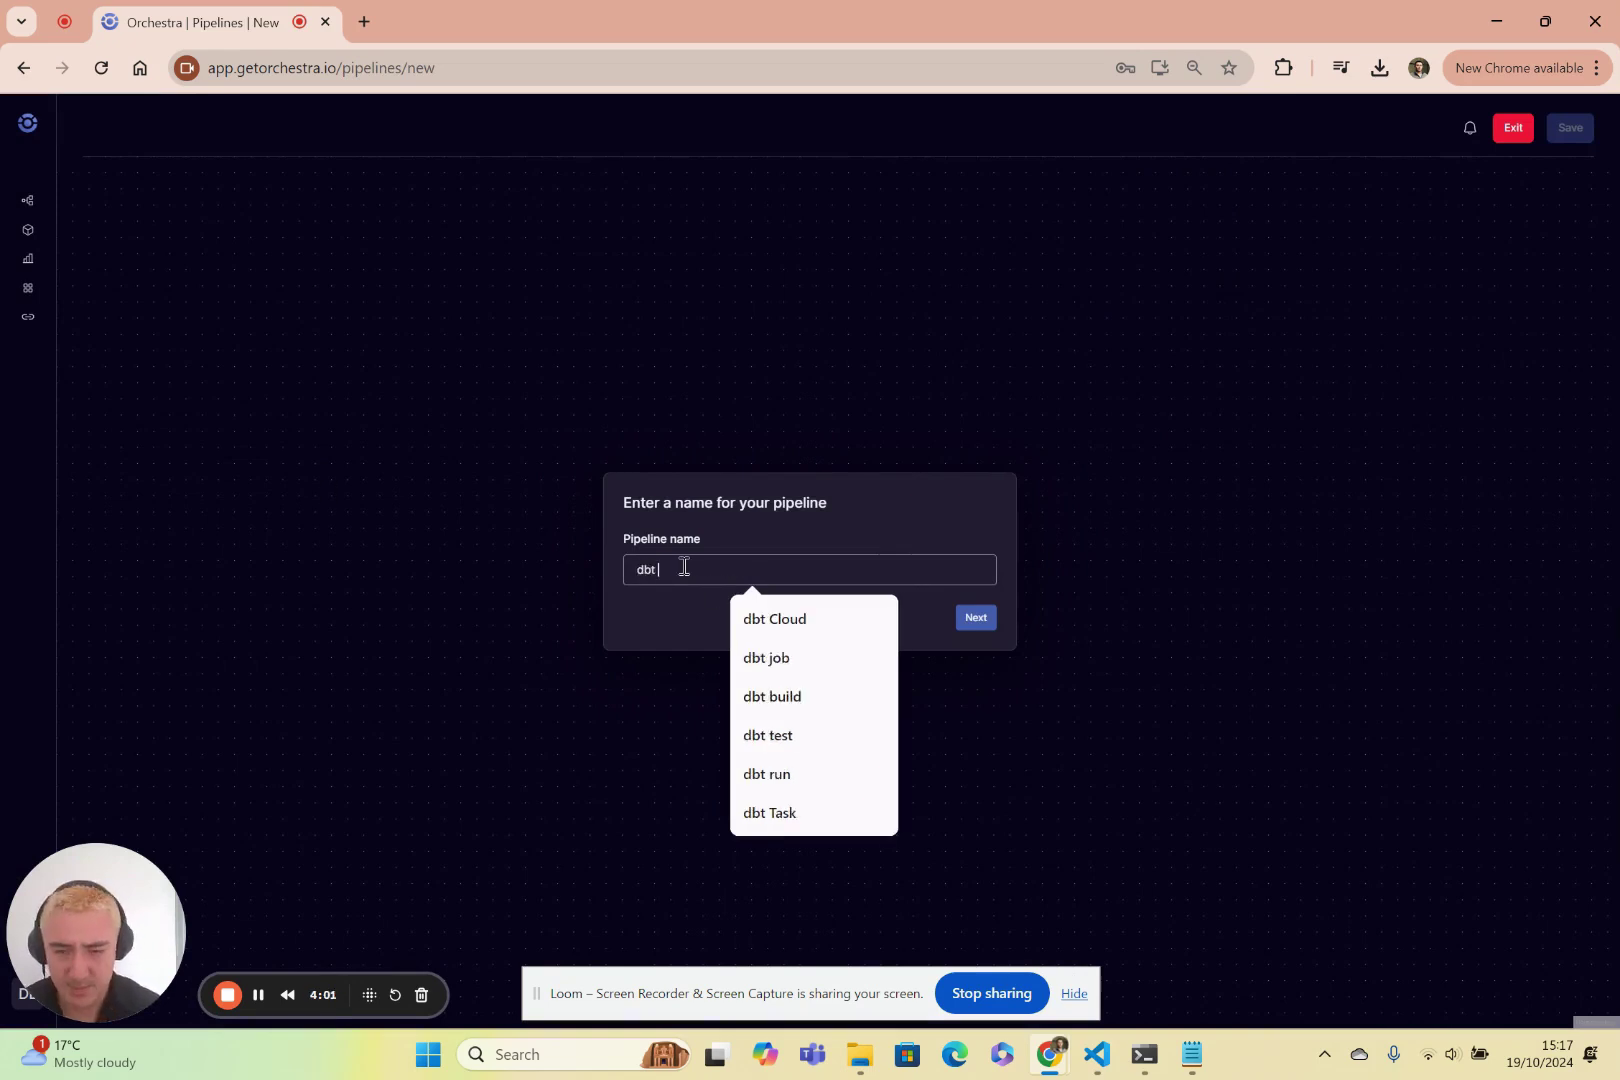
{"action": "key", "text": "Return"}
{"action": "left_click", "coordinate": [779, 505]}
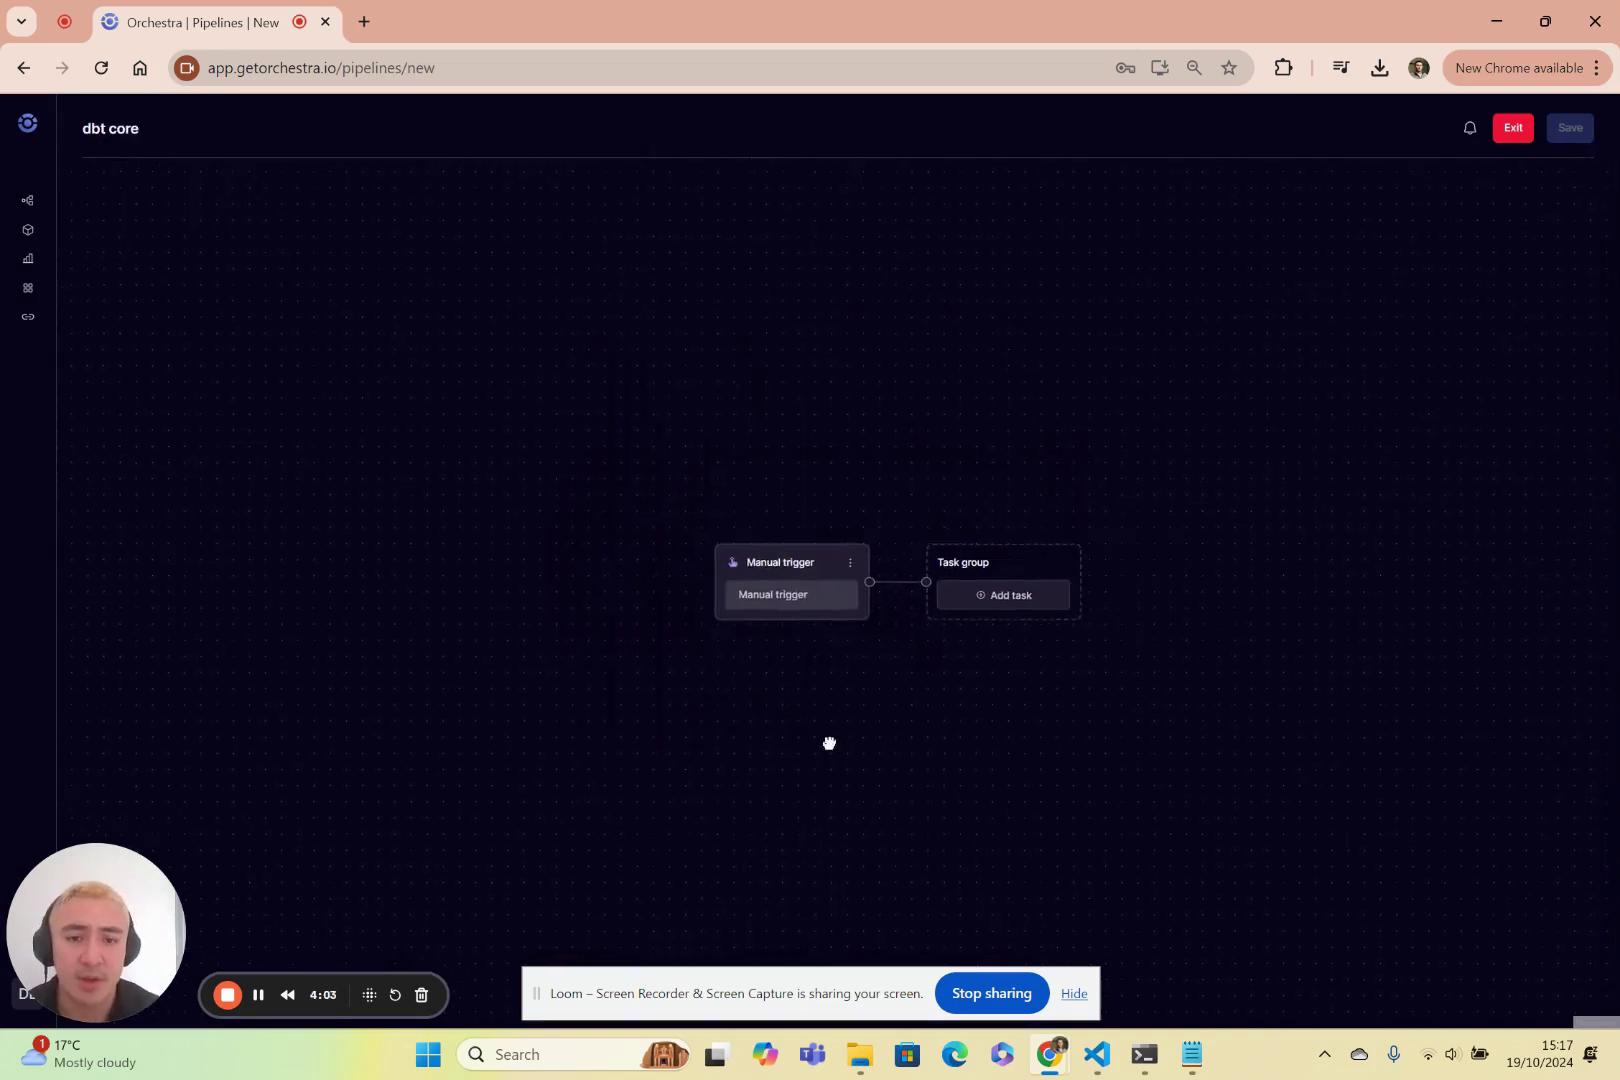
Add a first task to the pipeline using the dbt Core command job.
{"action": "left_click", "coordinate": [815, 502]}
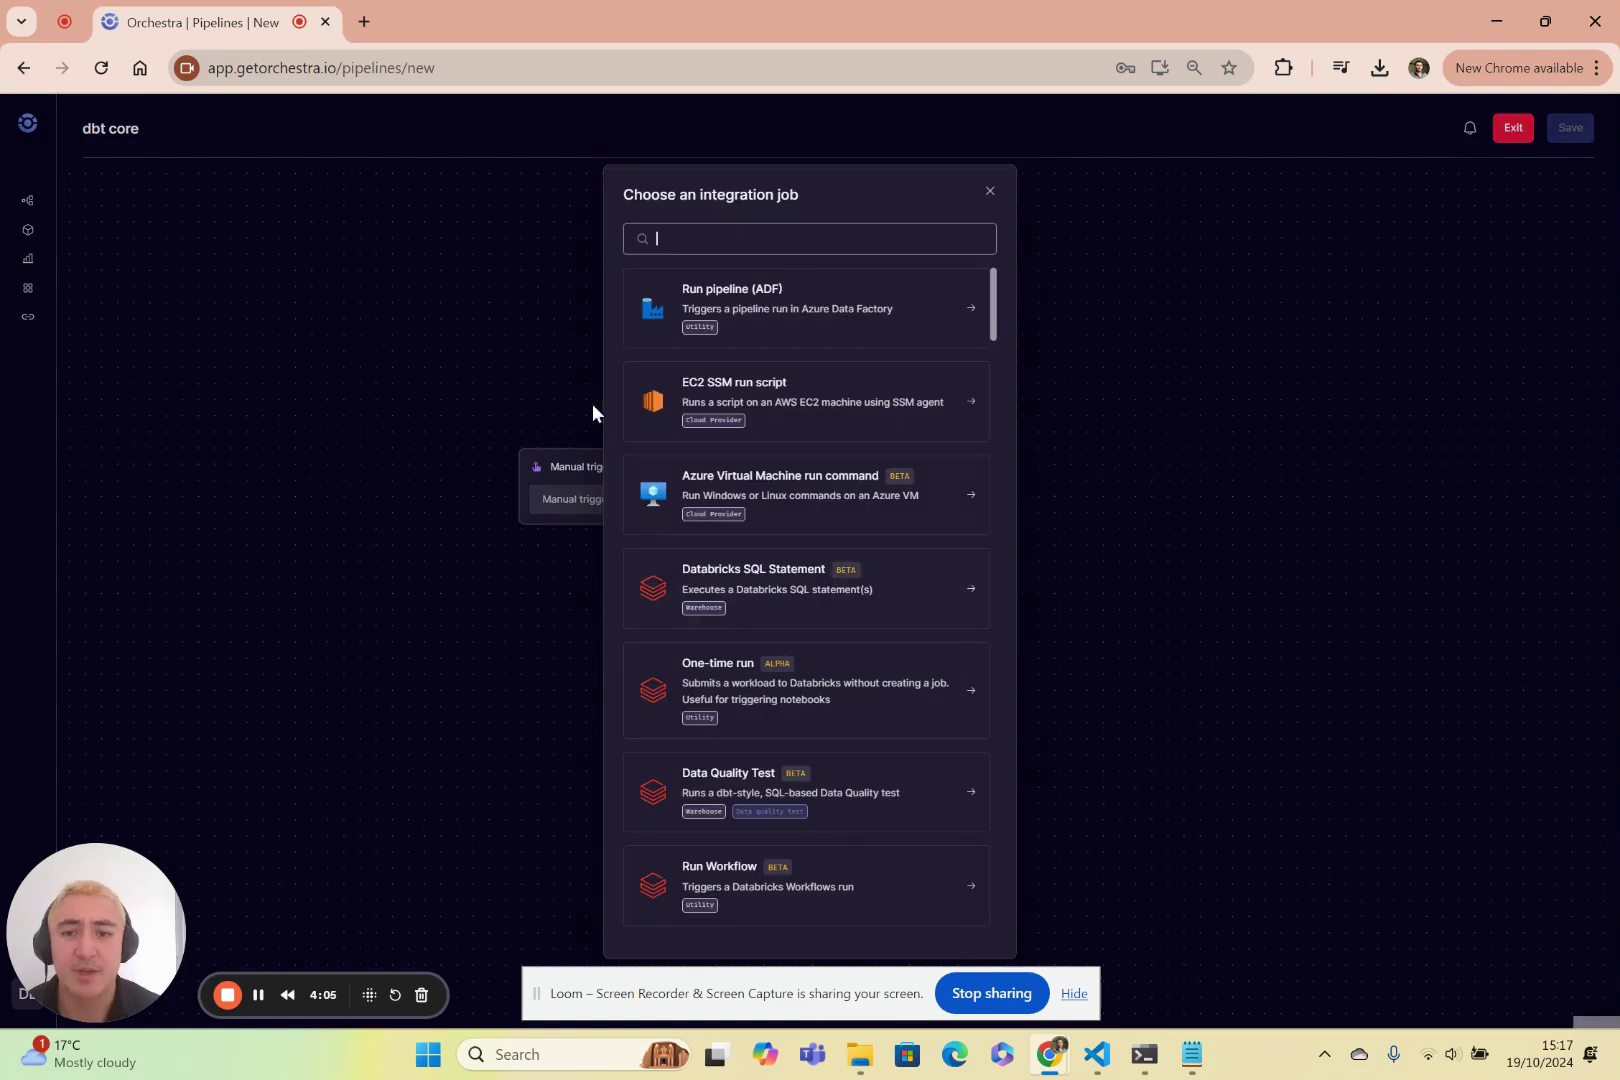
{"action": "scroll", "coordinate": [850, 560], "scroll_direction": "down", "scroll_amount": 5}
{"action": "scroll", "coordinate": [825, 650], "scroll_direction": "down", "scroll_amount": 2}
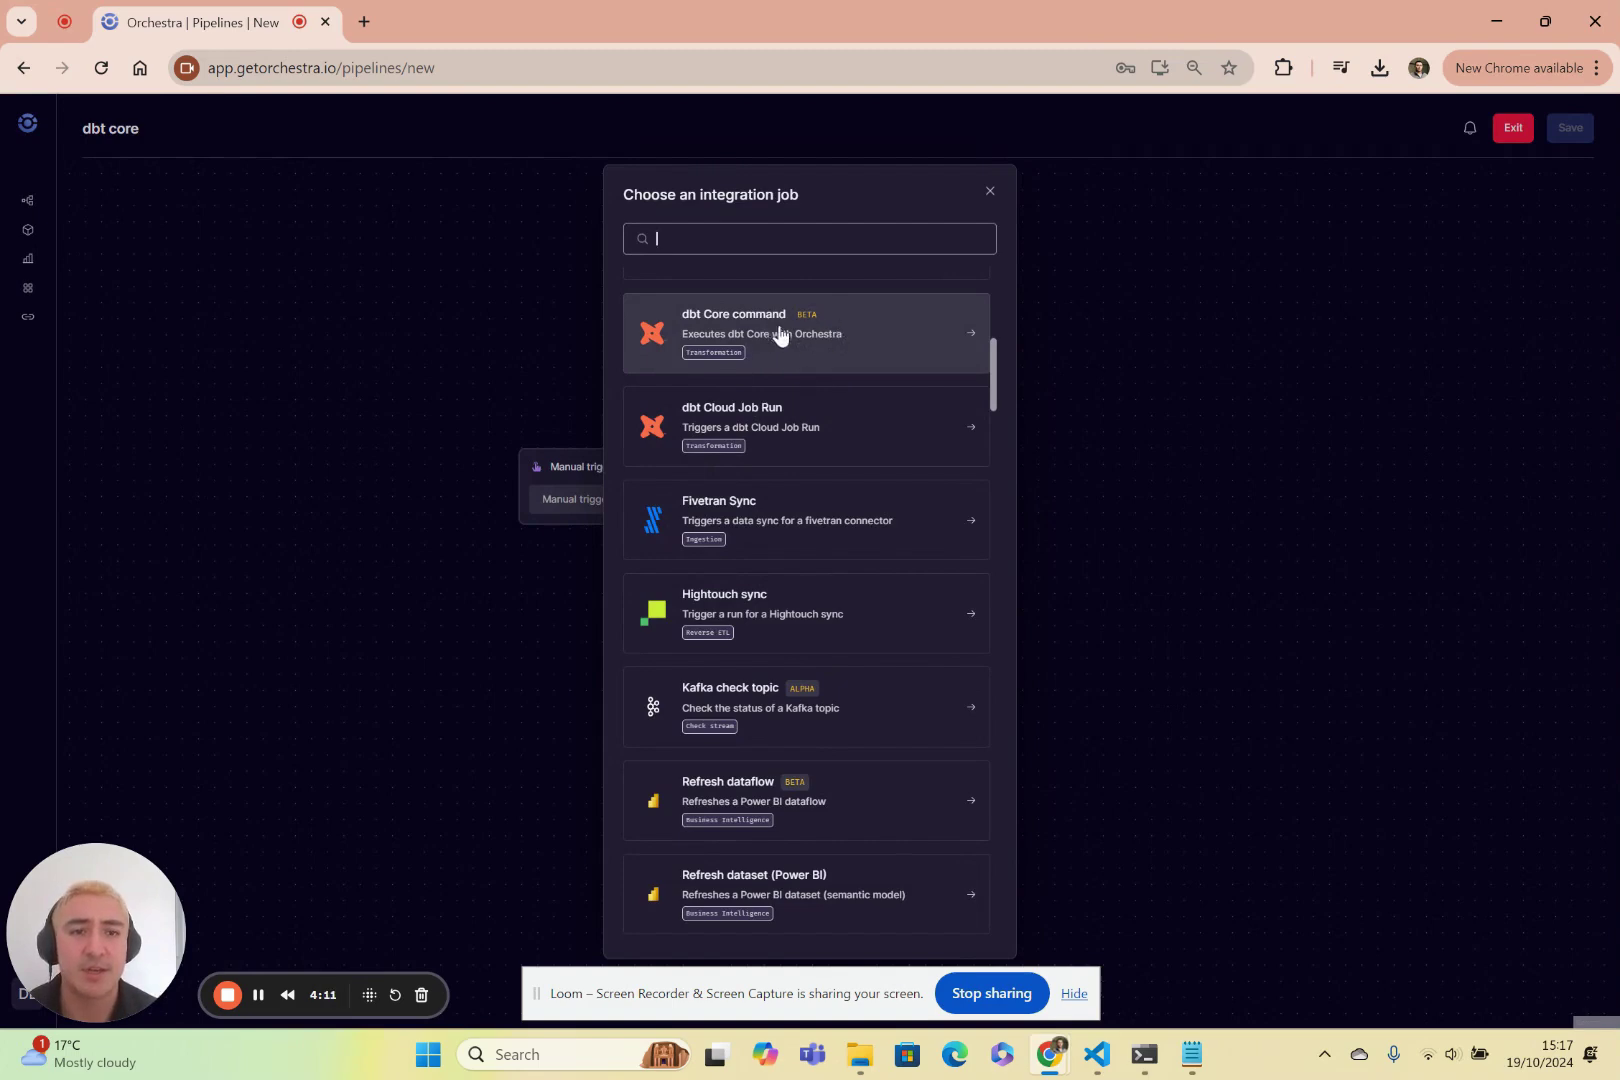
{"action": "left_click", "coordinate": [815, 333]}
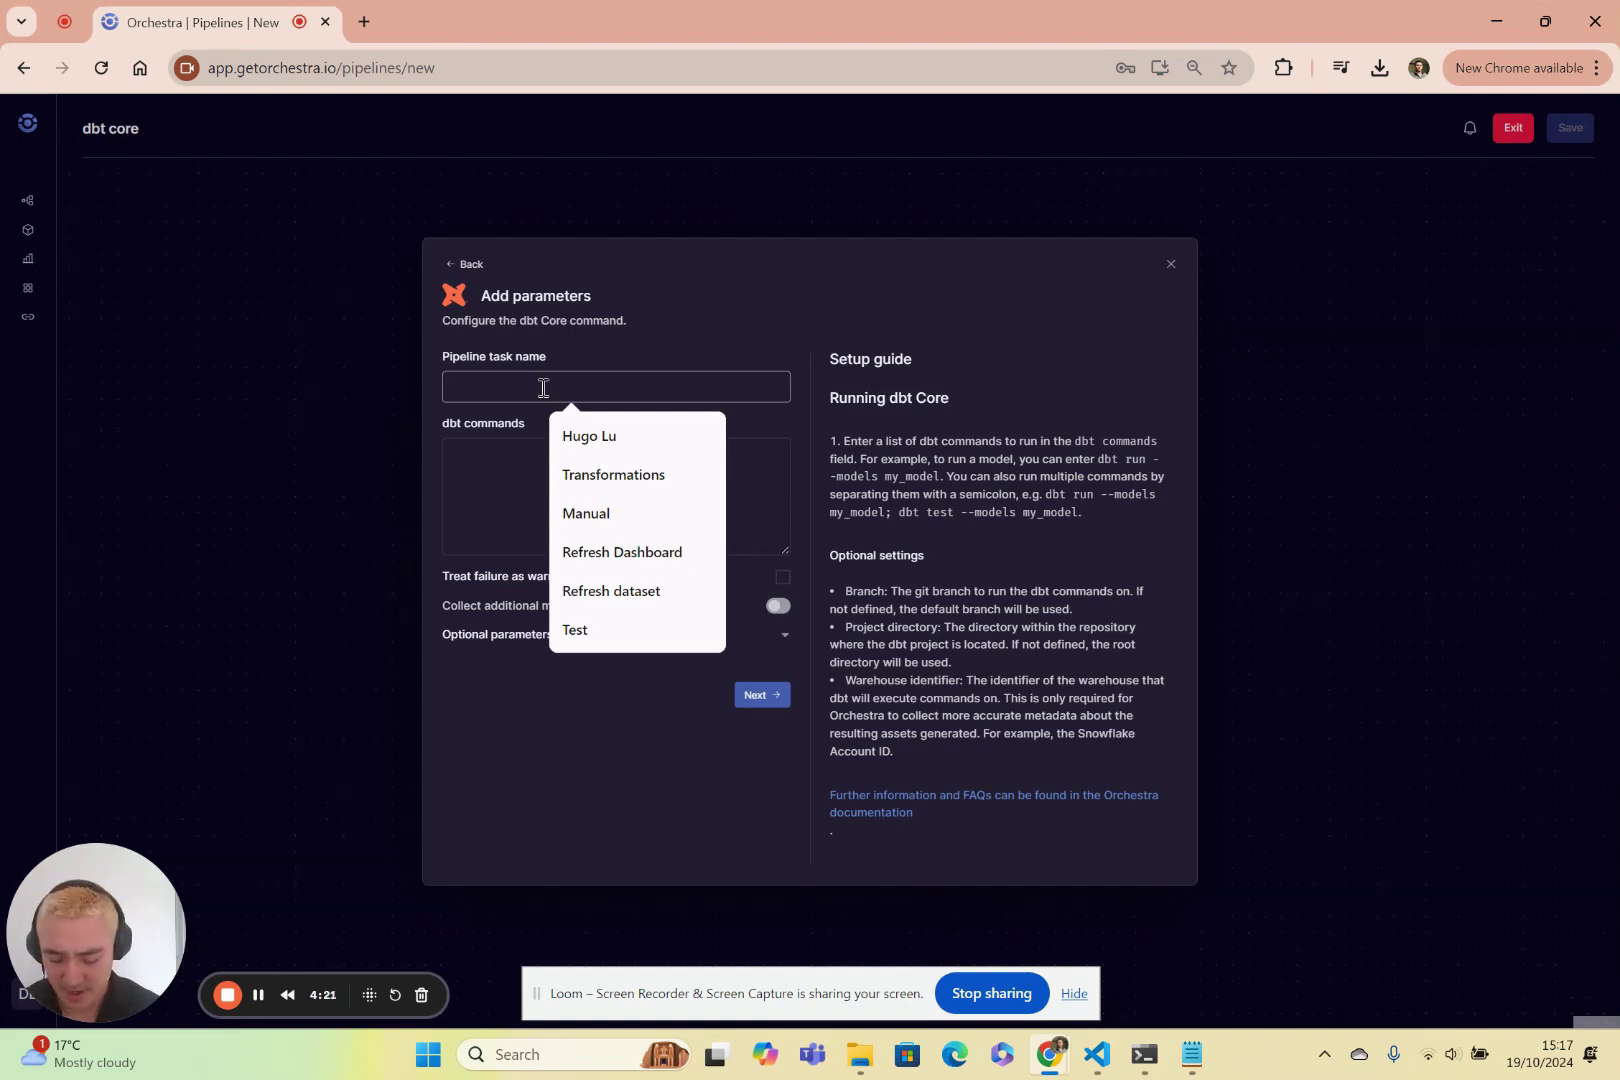
Name the task Bronze with commands 'dbt seed;' and 'dbt build --select tag:bronze;'.
{"action": "type", "text": "ronze"}
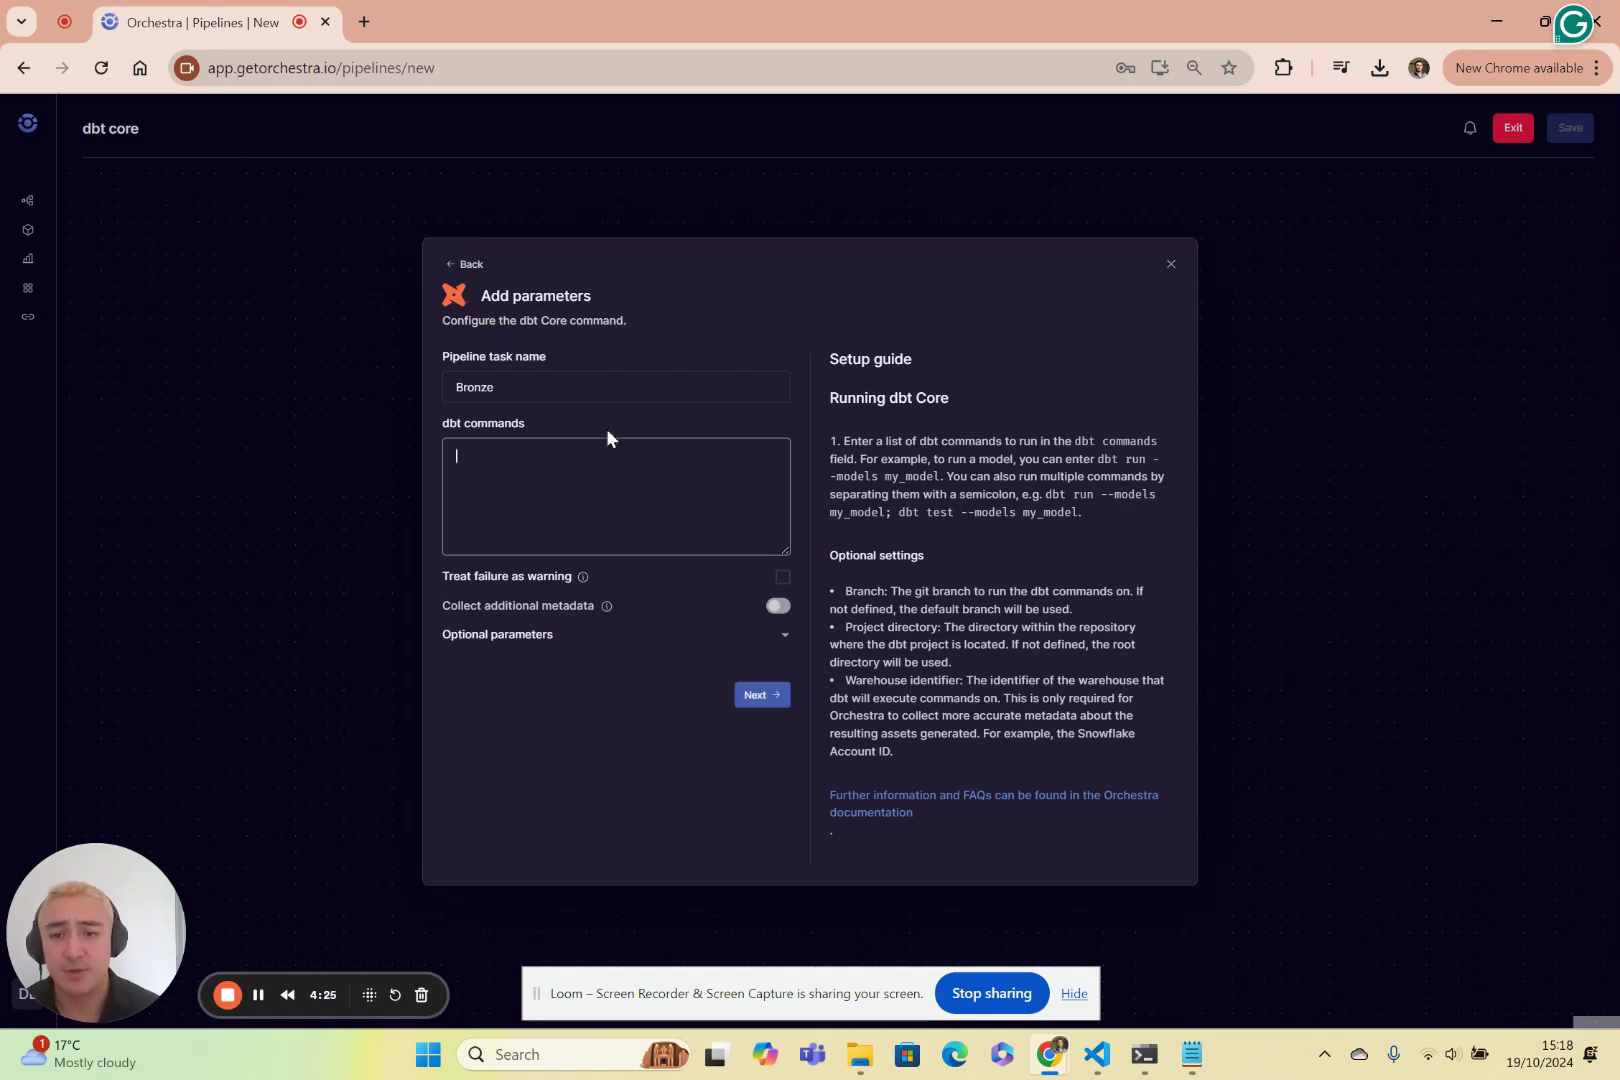
{"action": "type", "text": "dbt bui"}
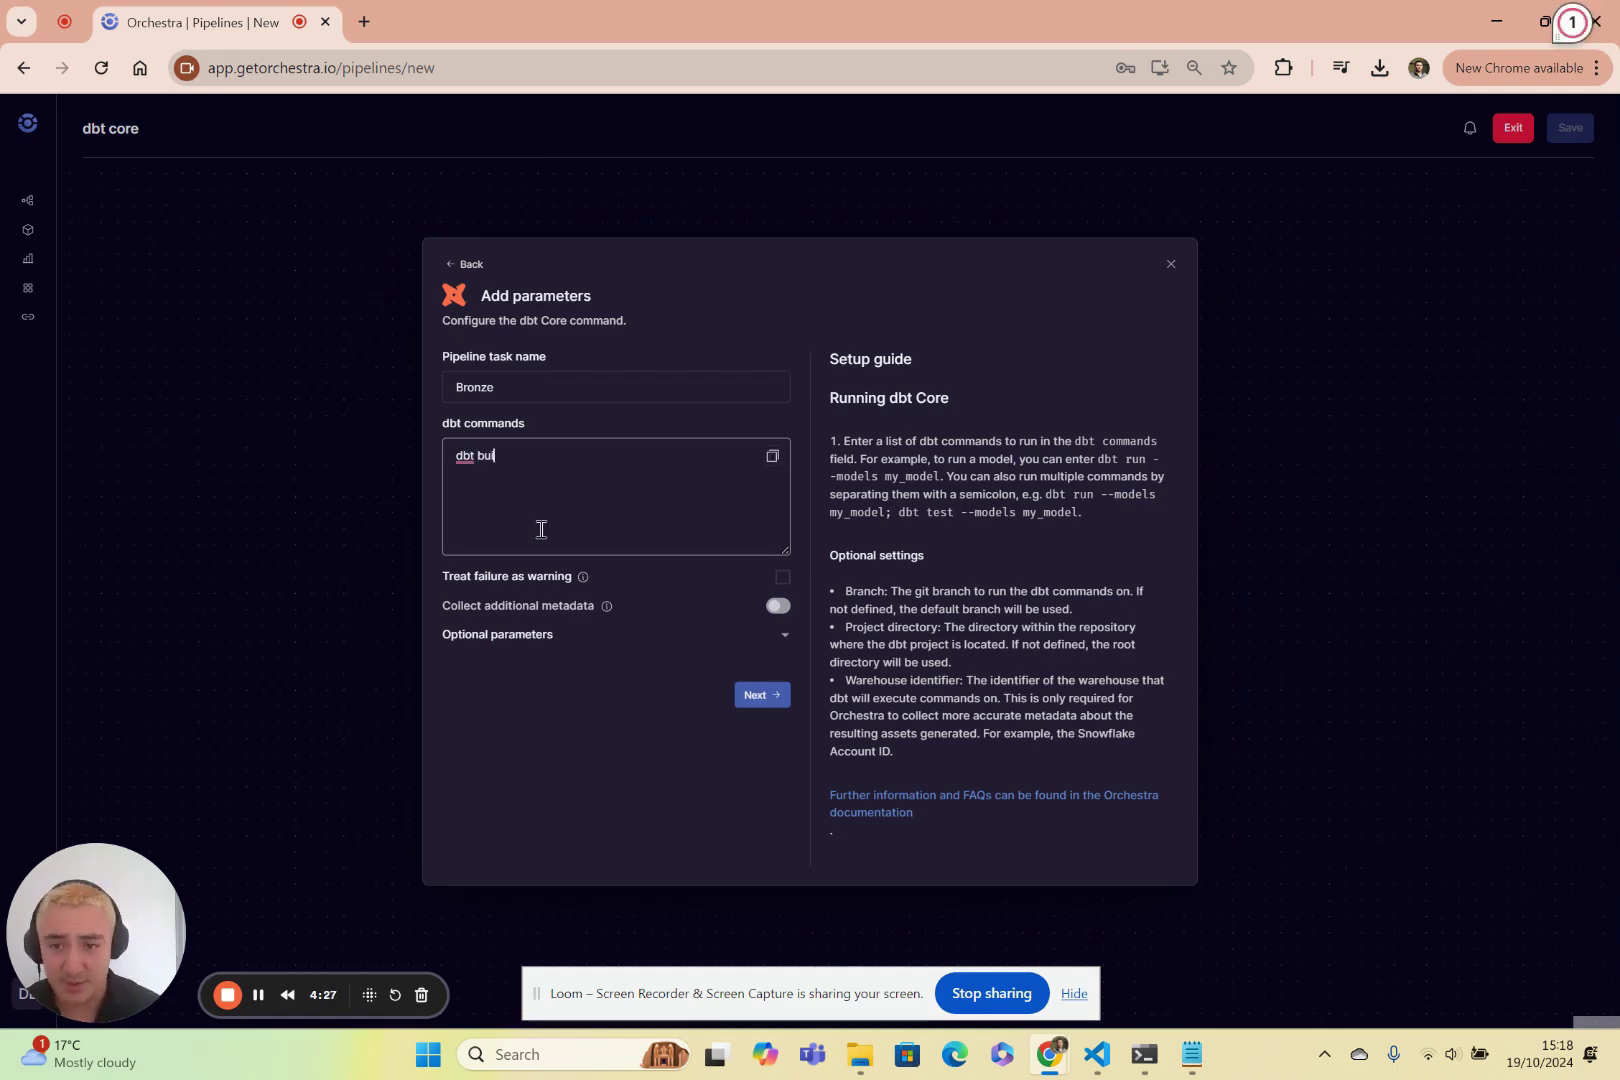
{"action": "type", "text": "ld --select ta"}
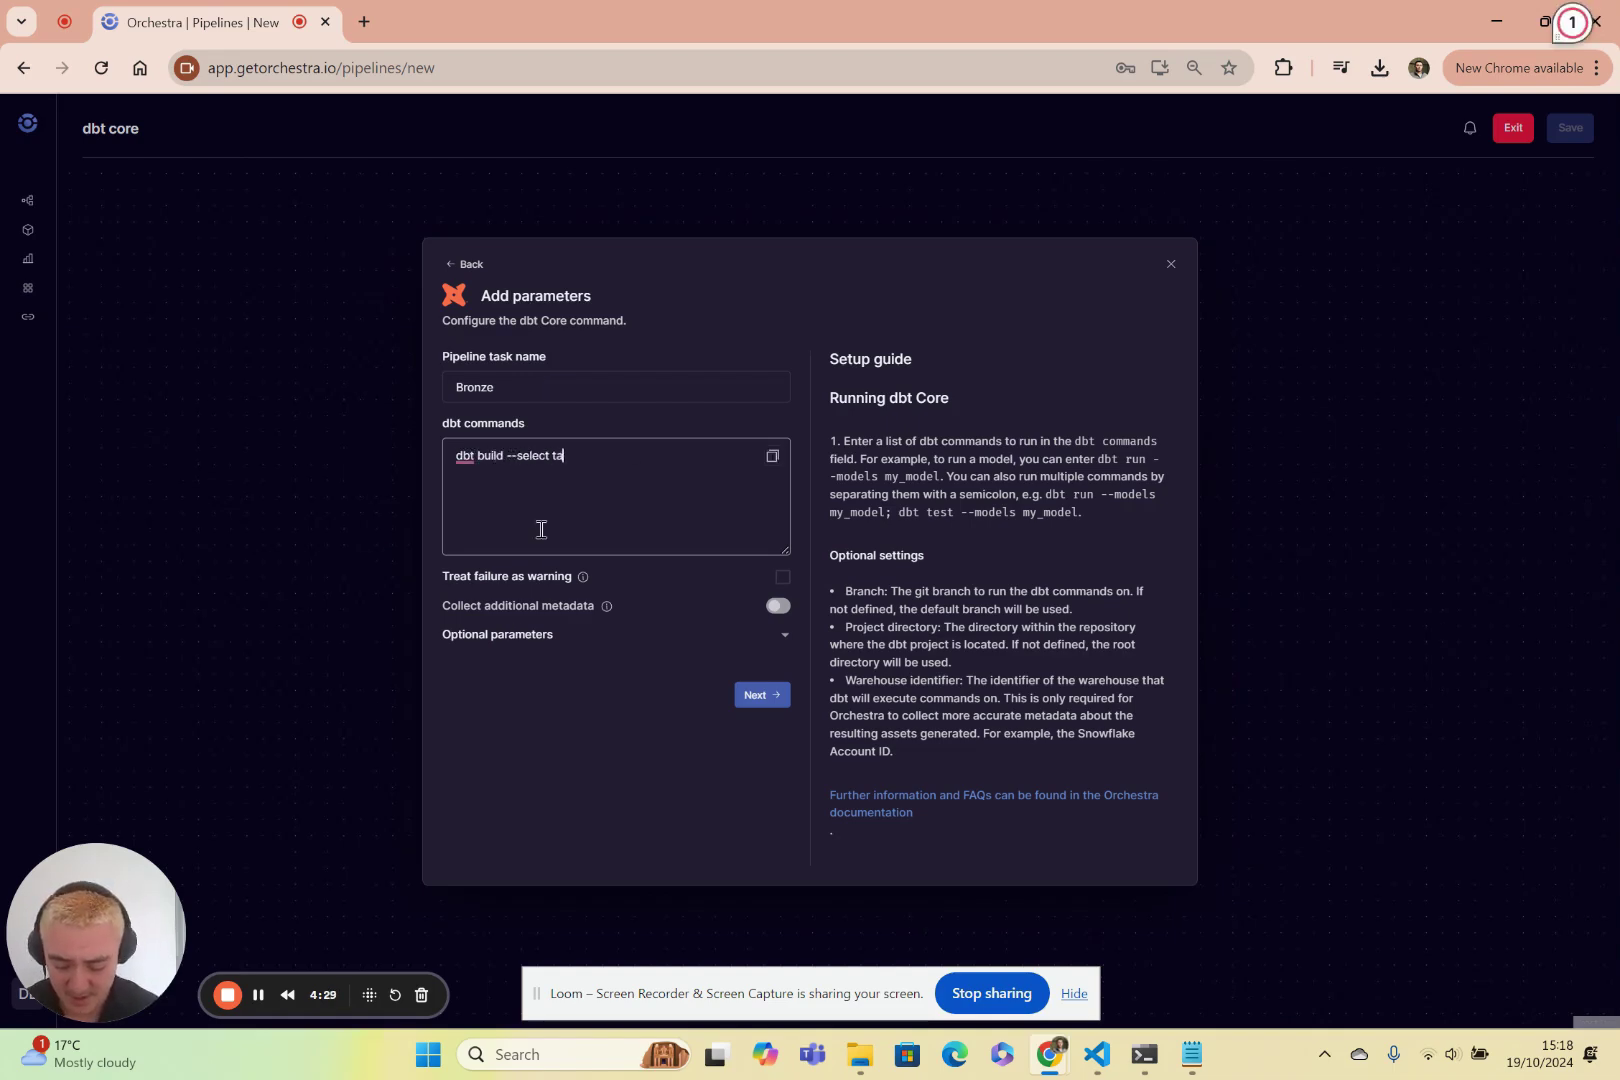
{"action": "type", "text": "g:bronze;"}
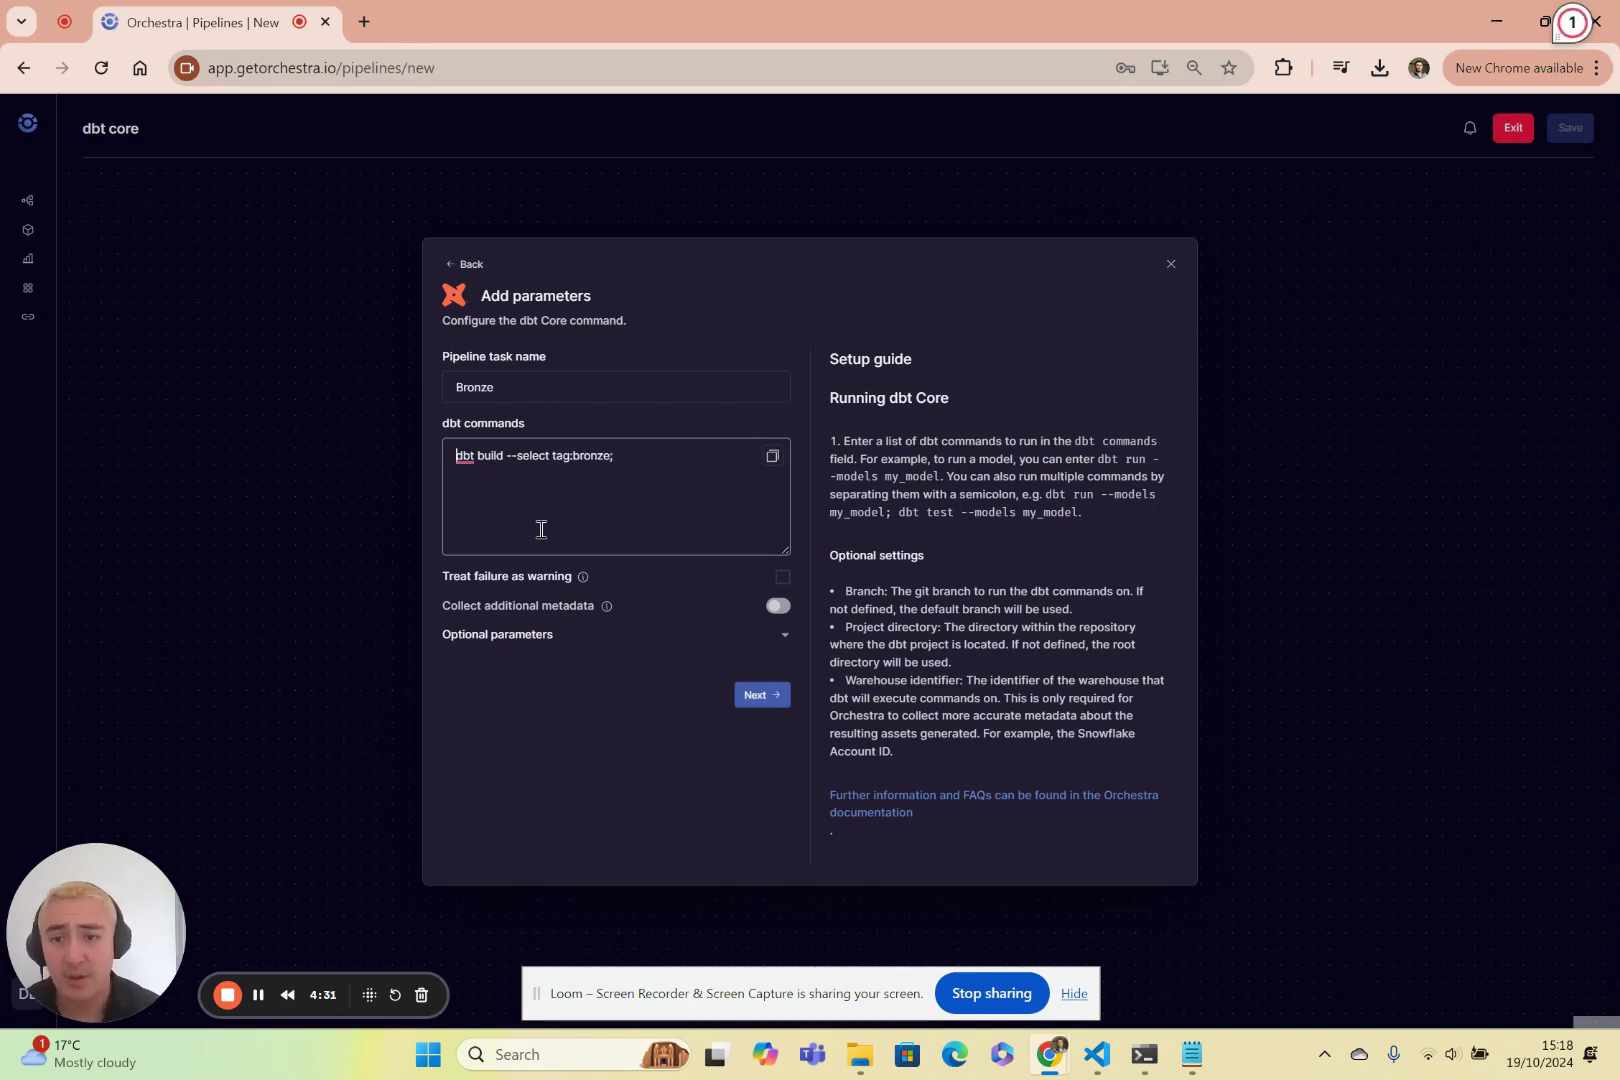
{"action": "key", "text": "Home"}
{"action": "key", "text": "Return"}
{"action": "key", "text": "Up"}
{"action": "type", "text": "dbt seed;"}
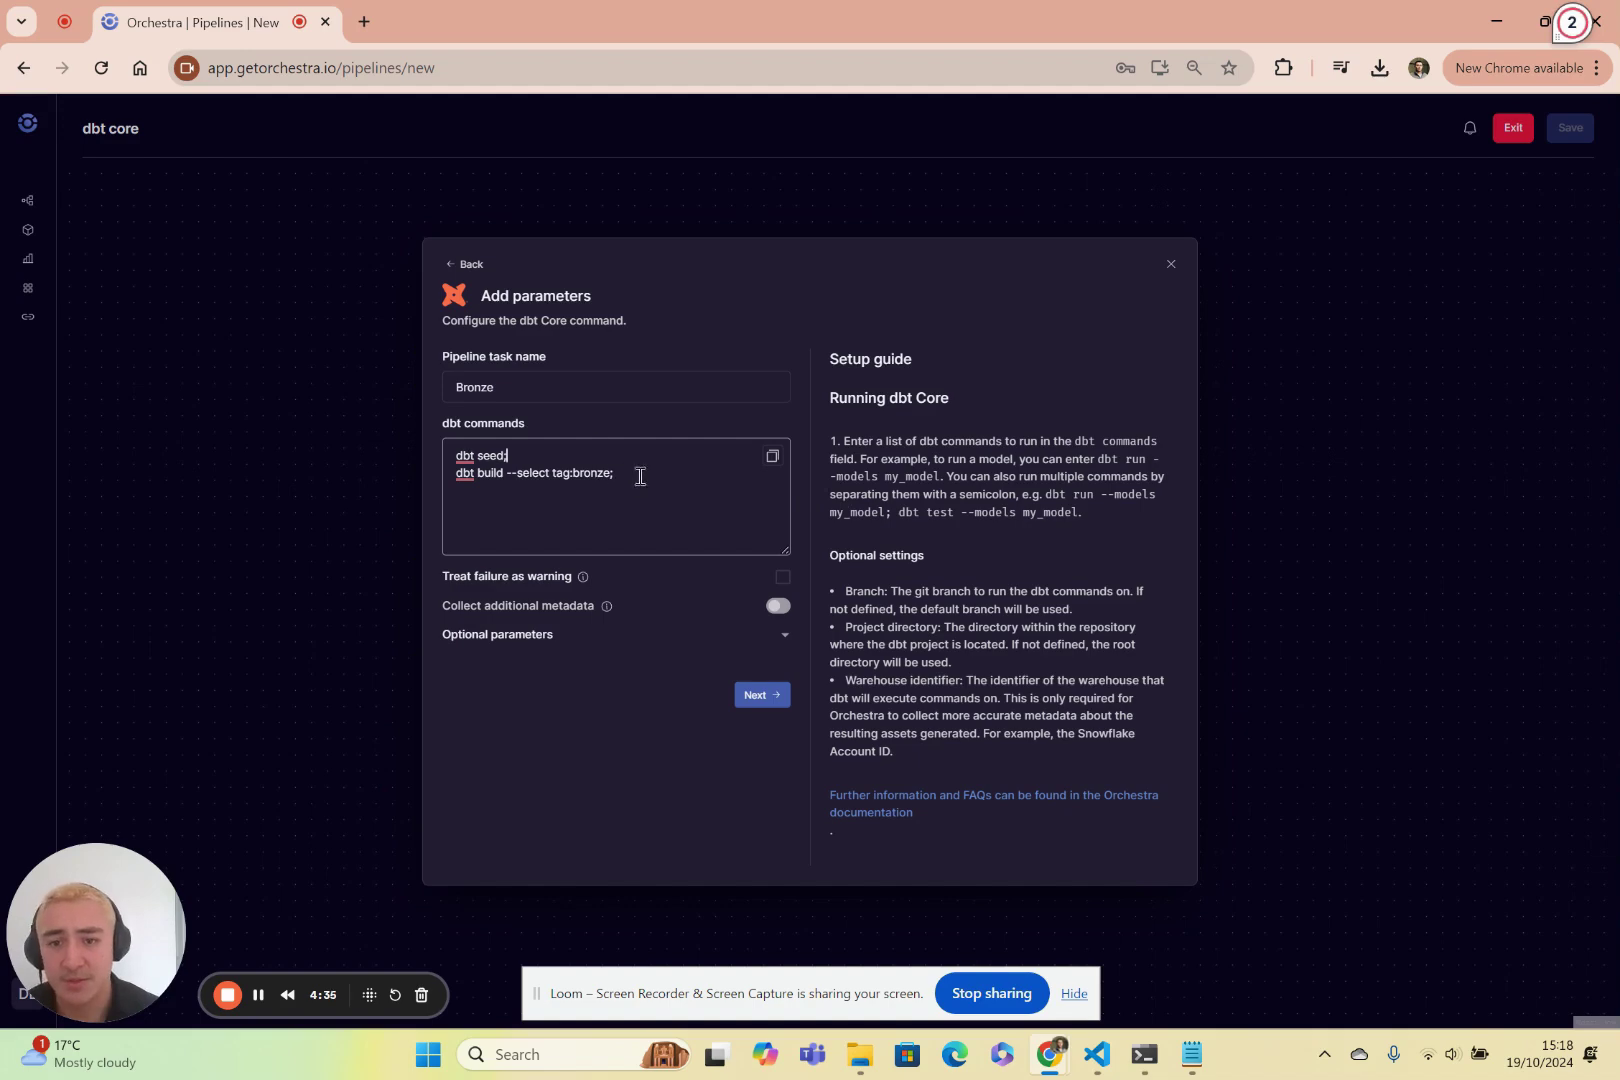
{"action": "key", "text": "ctrl+a"}
{"action": "left_click", "coordinate": [608, 507]}
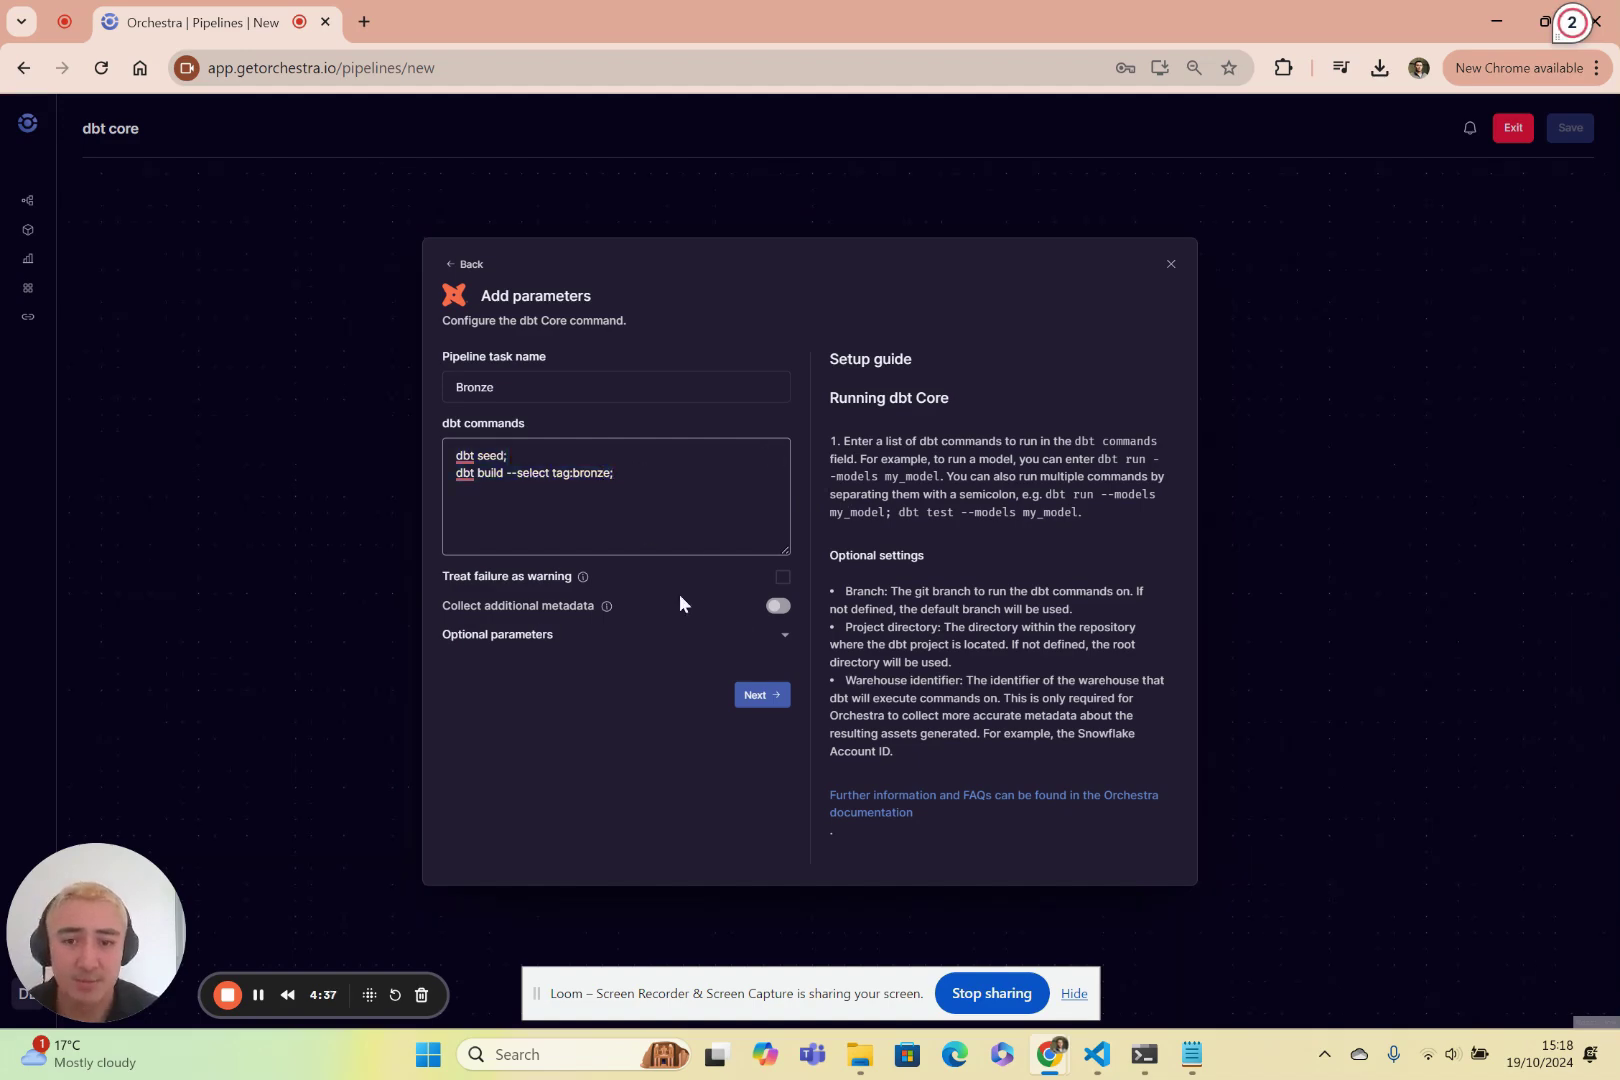
Enable additional metadata collection from the Snowflake (DBT User) connection.
{"action": "left_click", "coordinate": [777, 606]}
{"action": "left_click", "coordinate": [950, 623]}
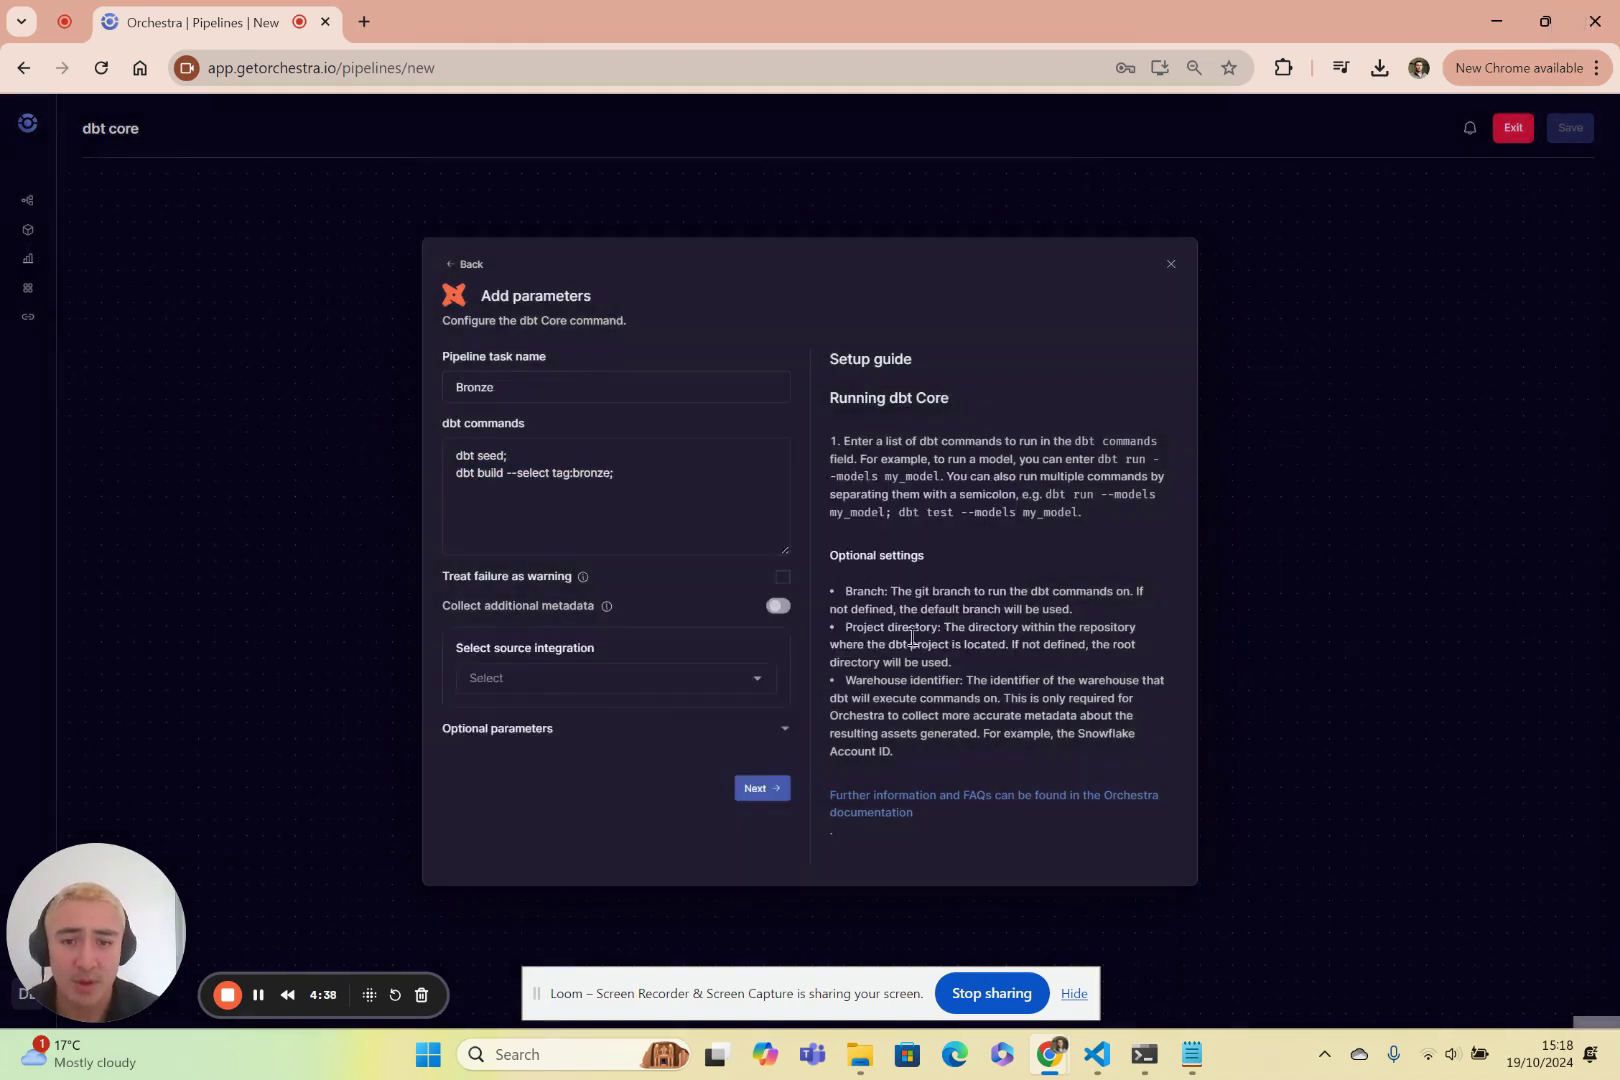
{"action": "left_click", "coordinate": [697, 677]}
{"action": "left_click", "coordinate": [549, 716]}
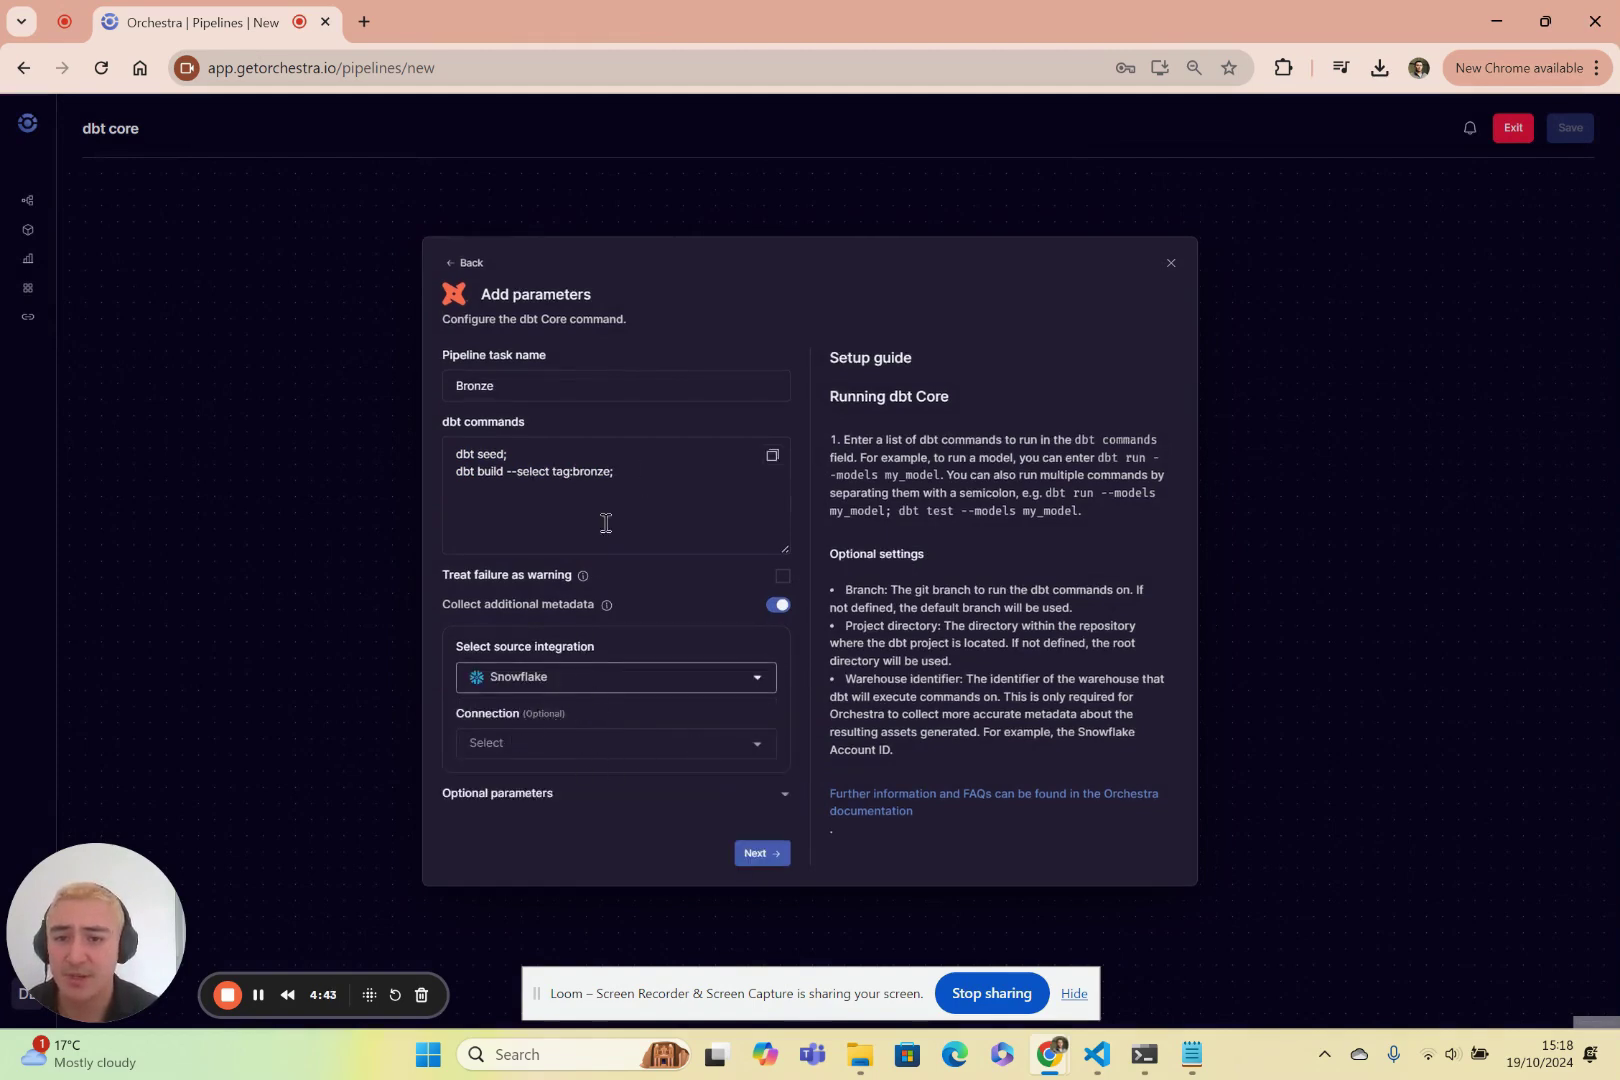
{"action": "left_click", "coordinate": [580, 744]}
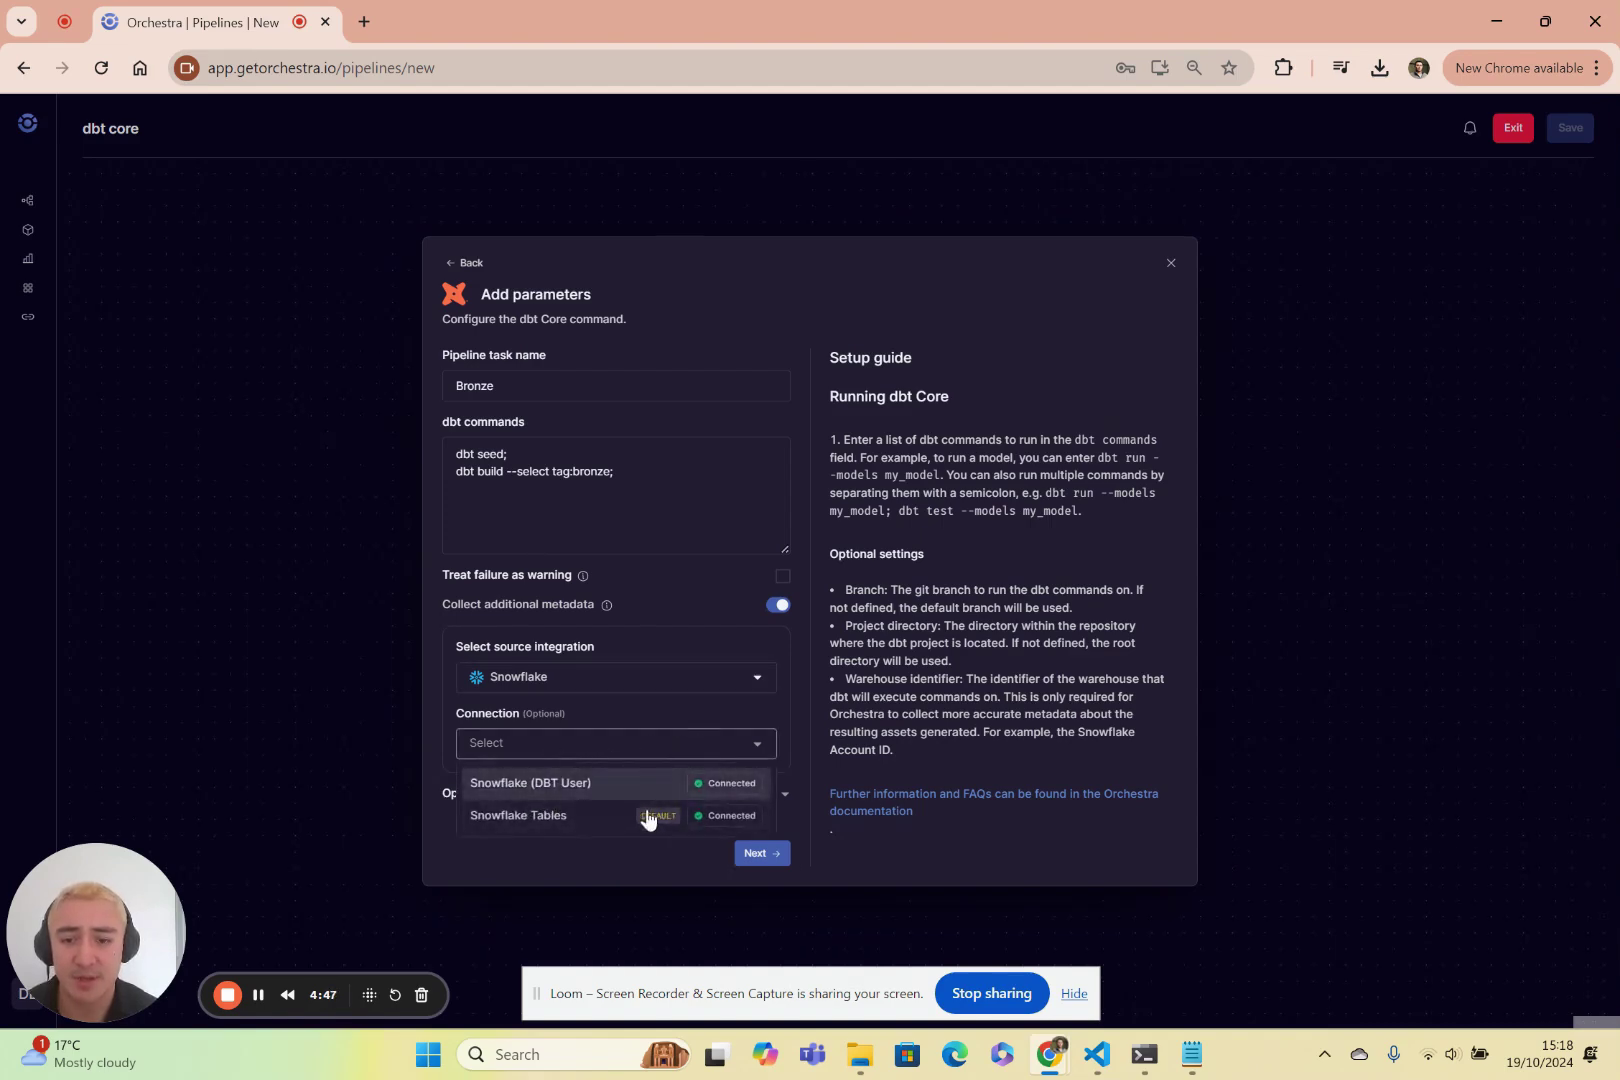
{"action": "left_click", "coordinate": [633, 784]}
Under Optional parameters, set the Bronze task's connection to dbt-core-bigquery-prod.
{"action": "left_click", "coordinate": [583, 792]}
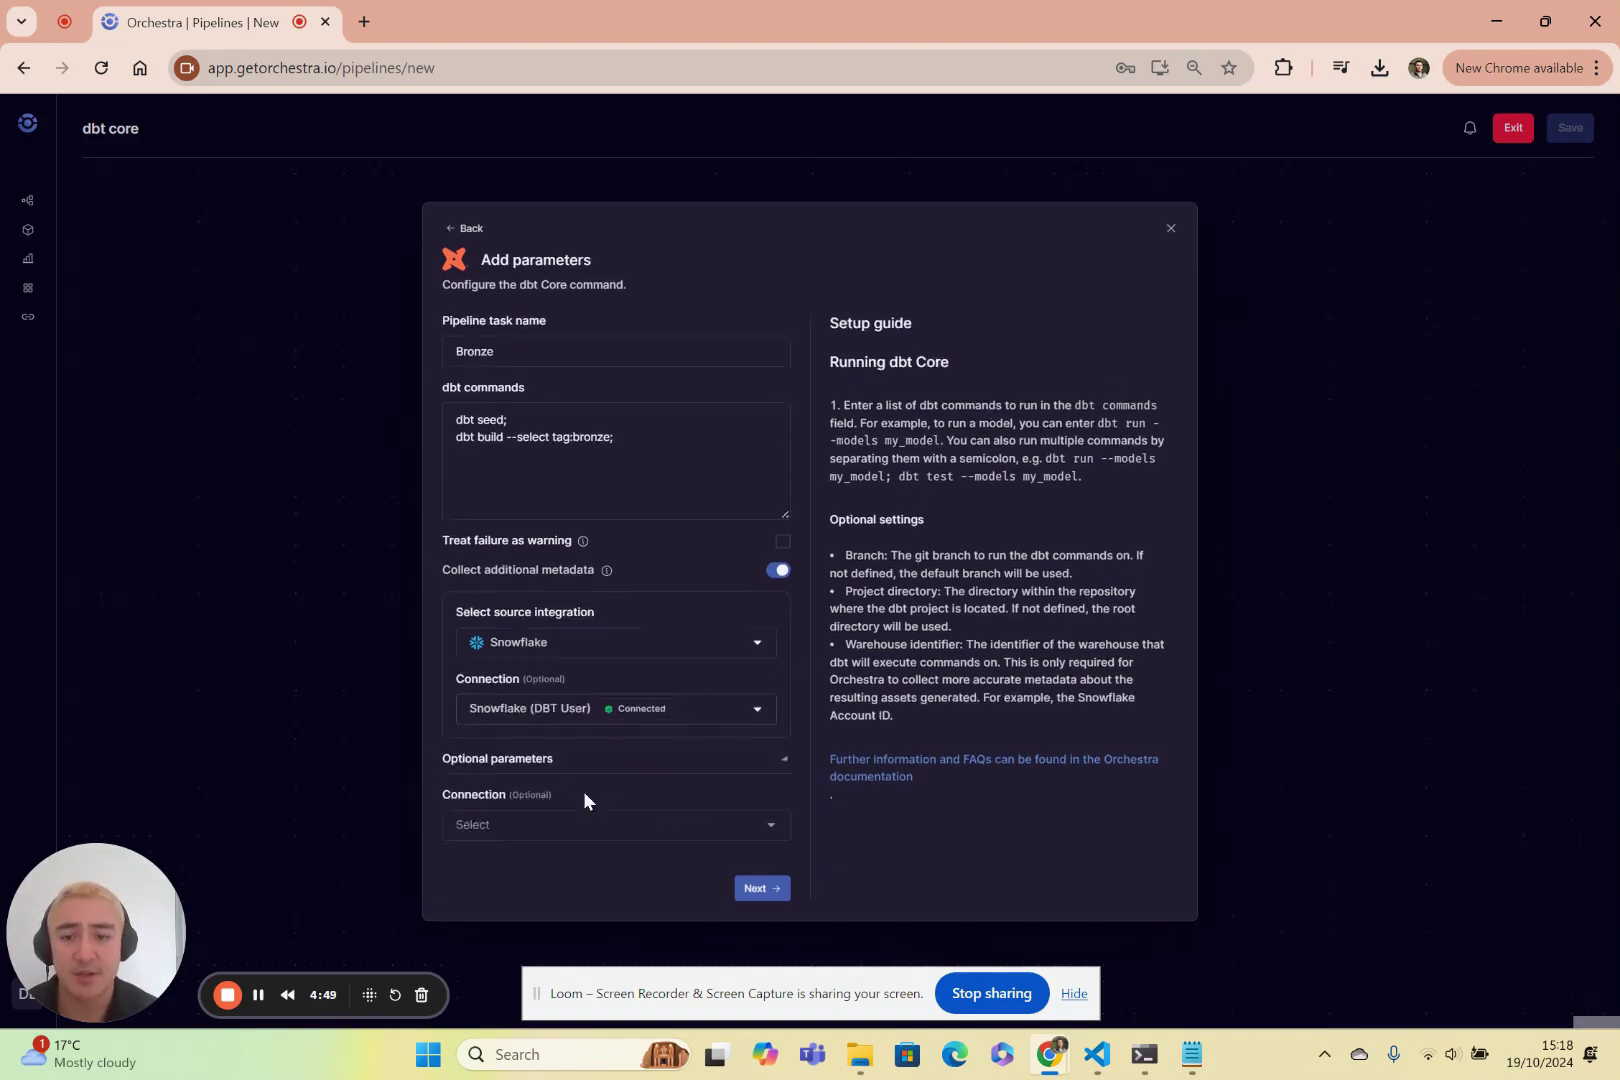
{"action": "scroll", "coordinate": [560, 770], "scroll_direction": "down", "scroll_amount": 1}
{"action": "left_click", "coordinate": [502, 664]}
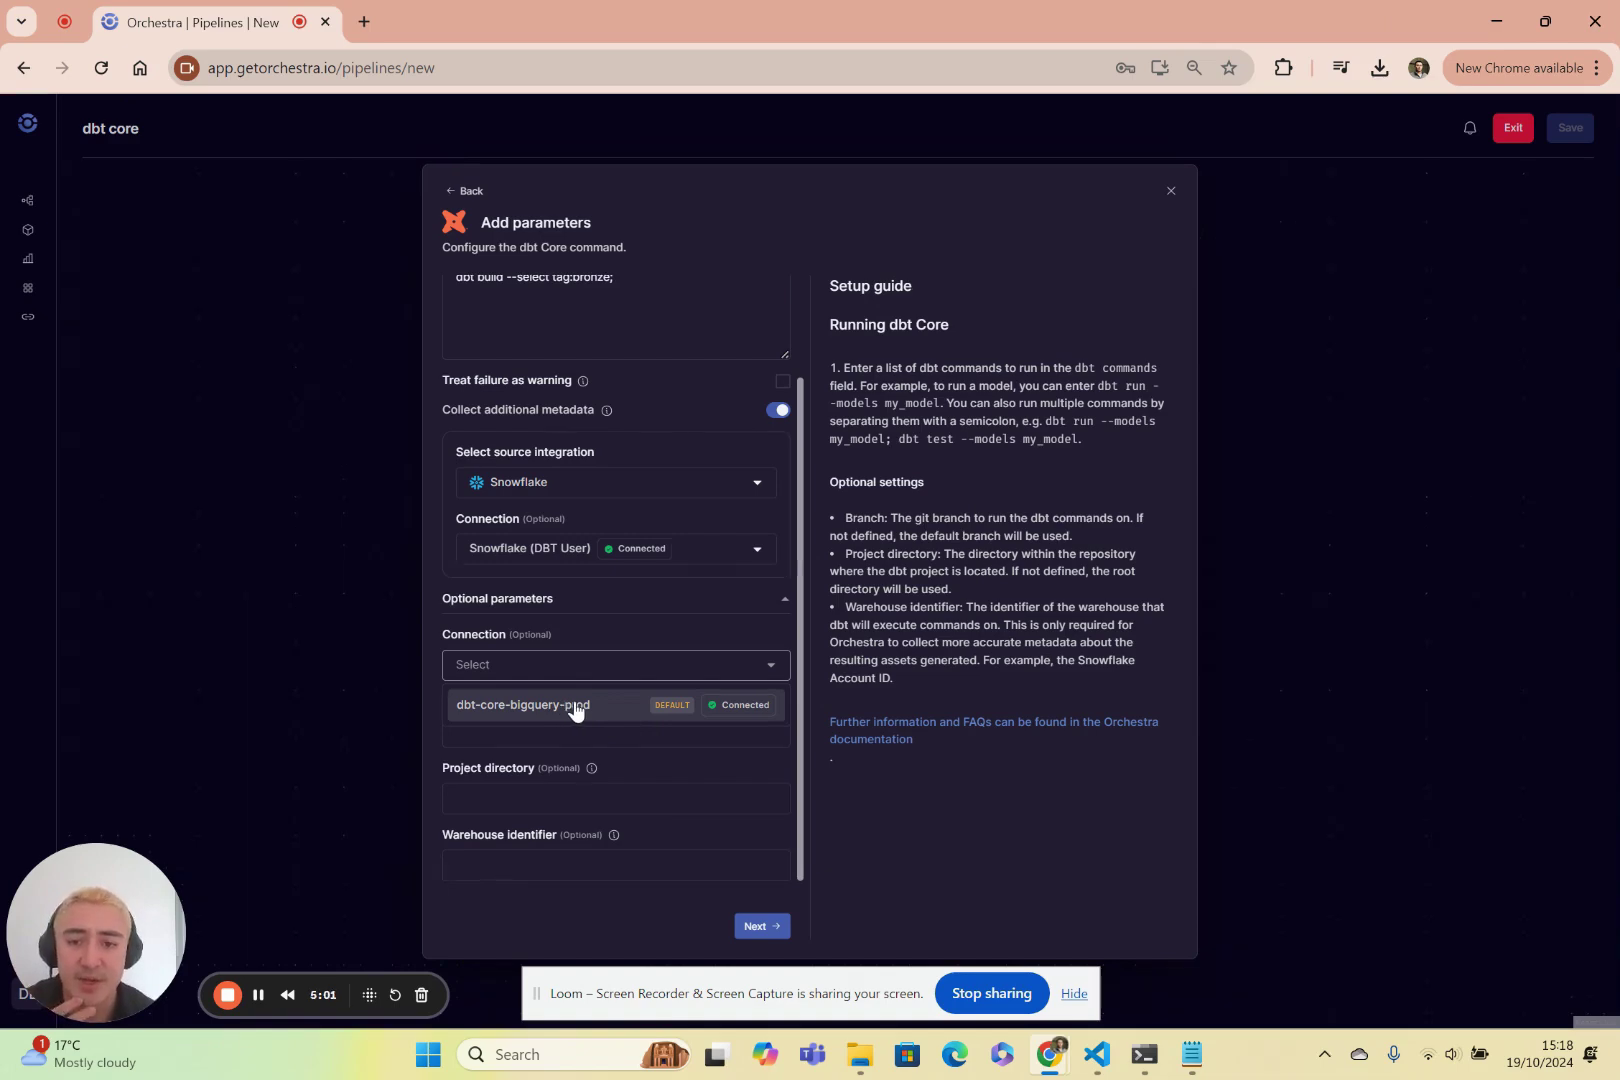
{"action": "left_click", "coordinate": [580, 707]}
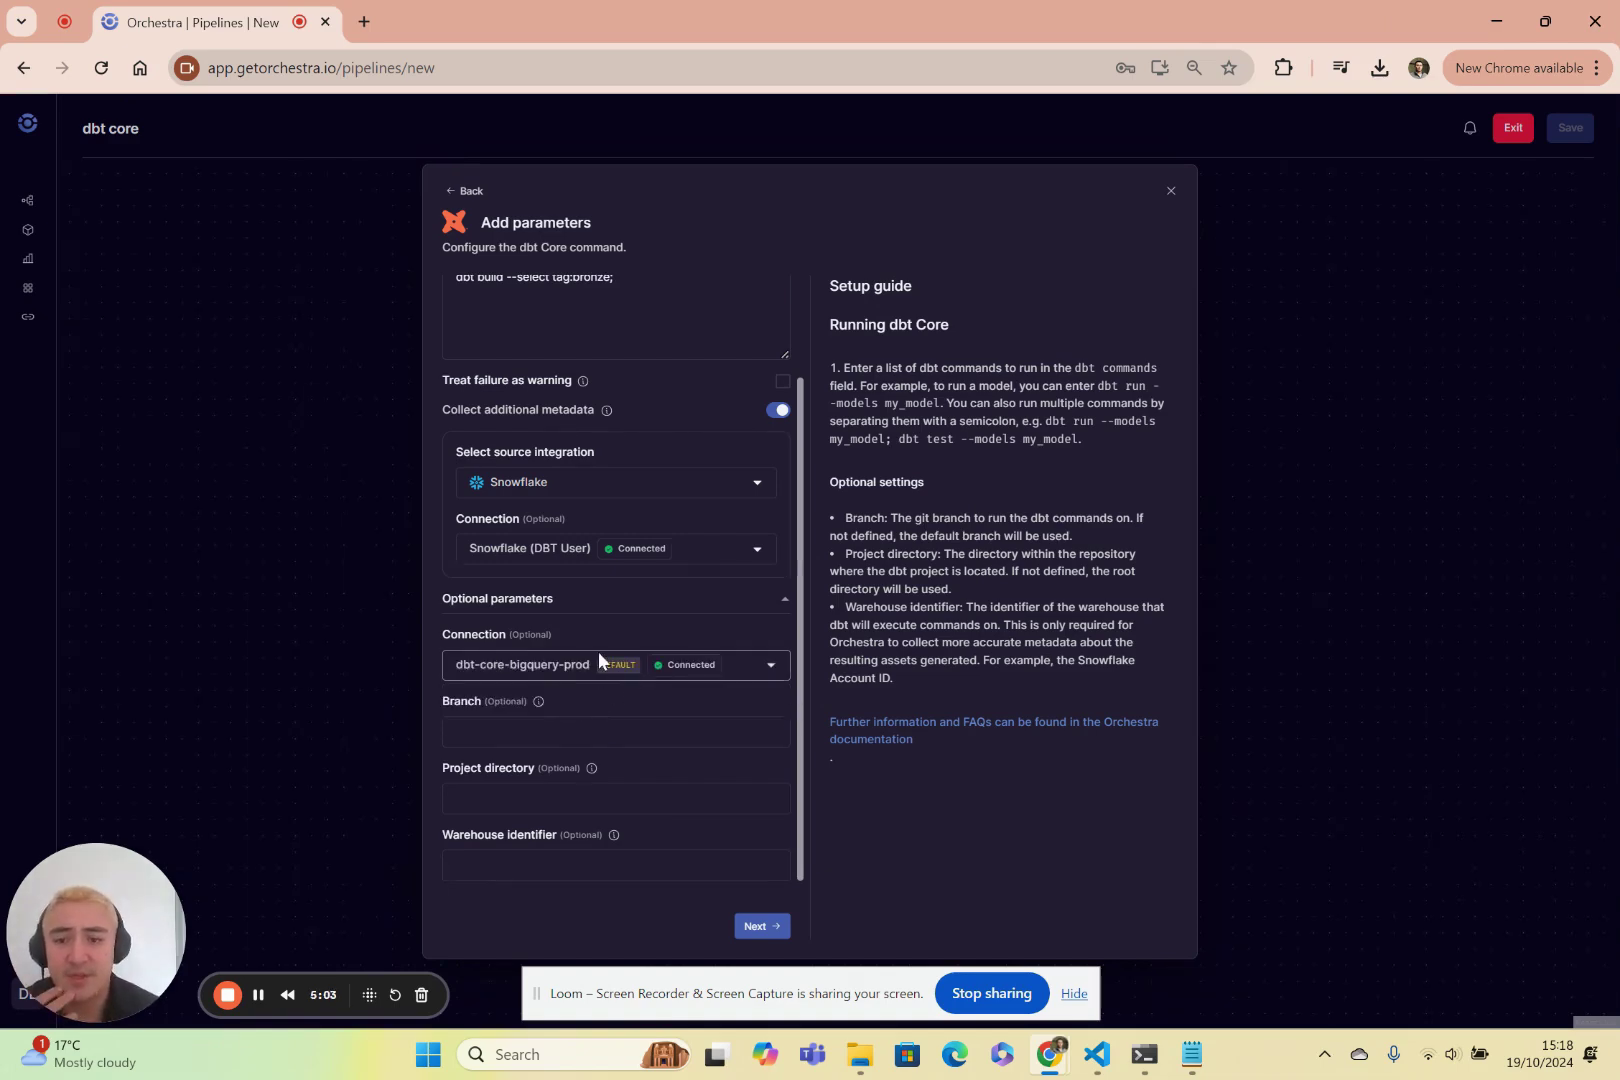
{"action": "left_click", "coordinate": [537, 659]}
{"action": "left_click", "coordinate": [939, 776]}
{"action": "mouse_move", "coordinate": [591, 770]}
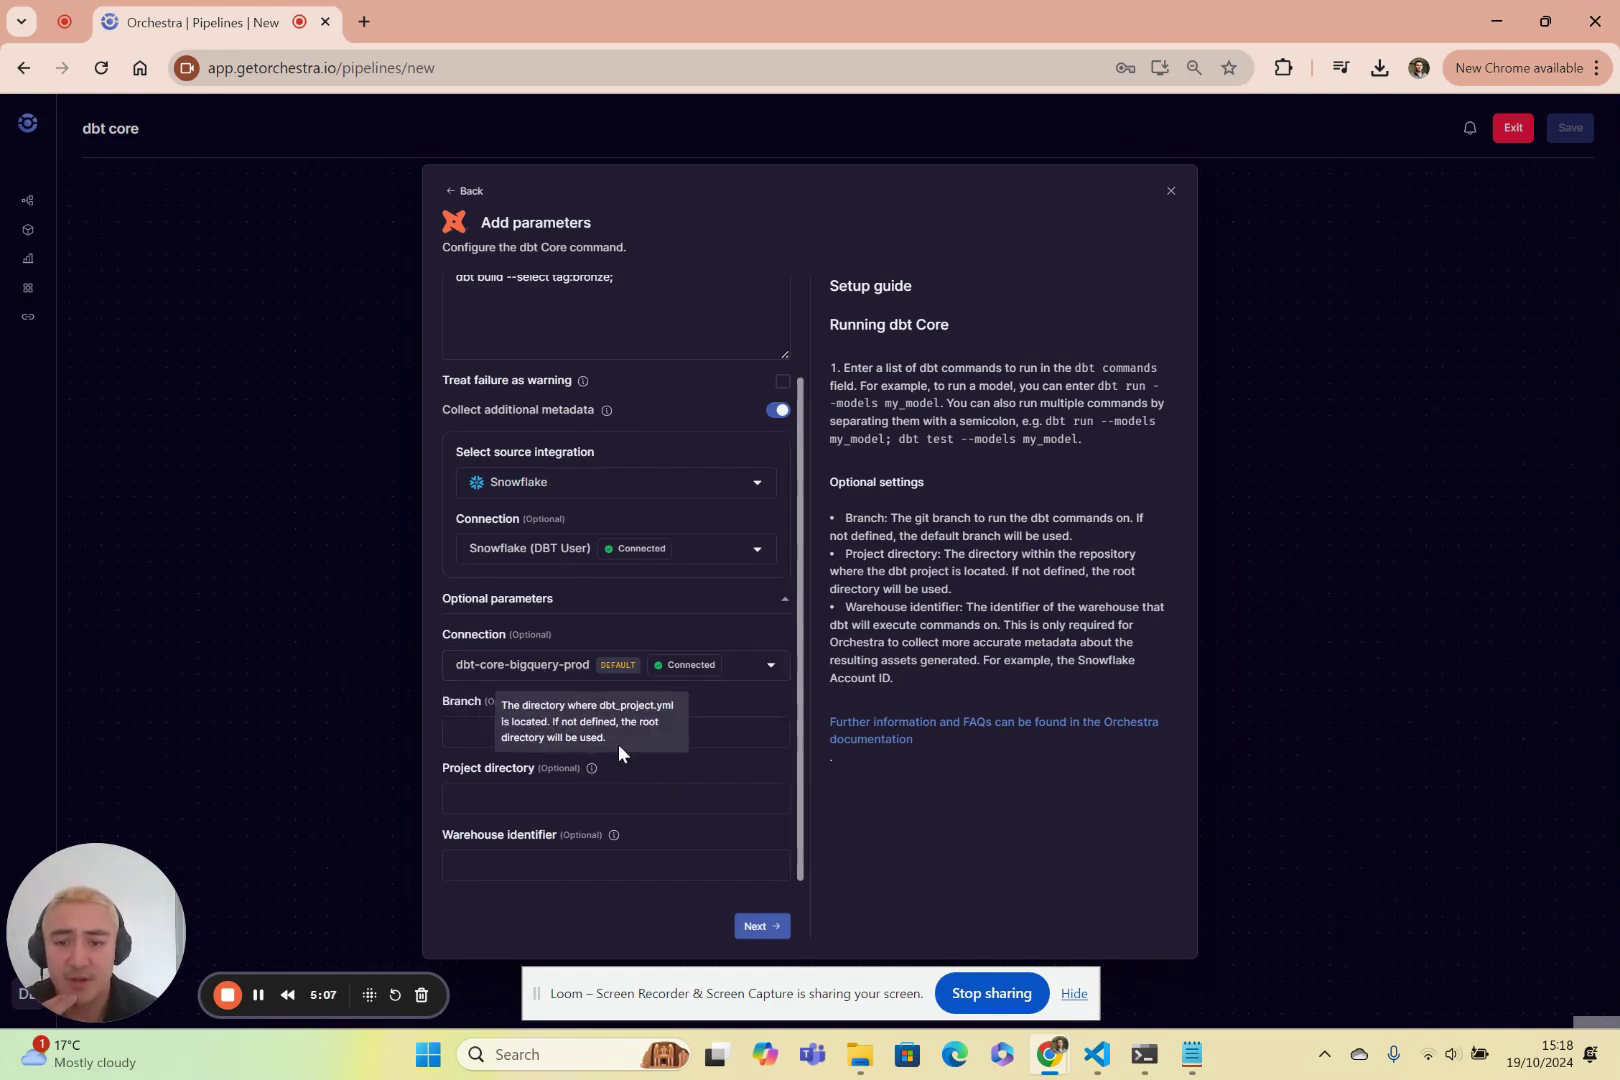
Enter DBT_WAREHOUSE as the warehouse identifier and add Bronze after the manual trigger.
{"action": "left_click", "coordinate": [498, 735]}
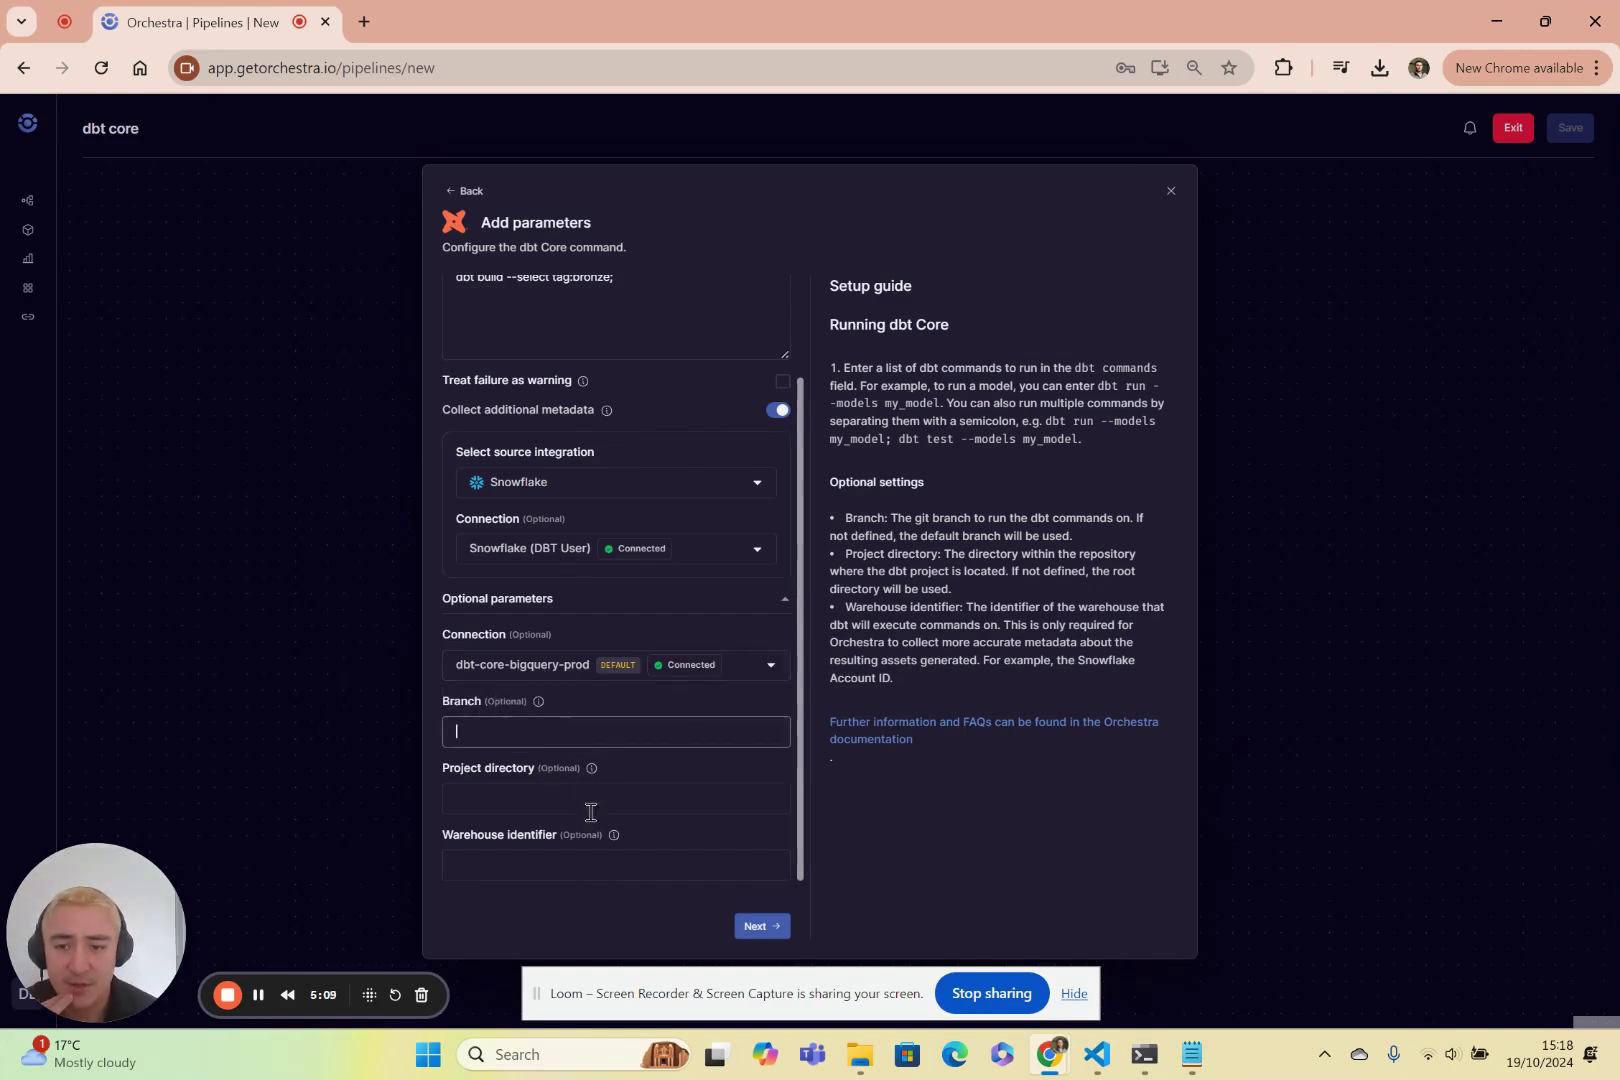
{"action": "left_click", "coordinate": [538, 798]}
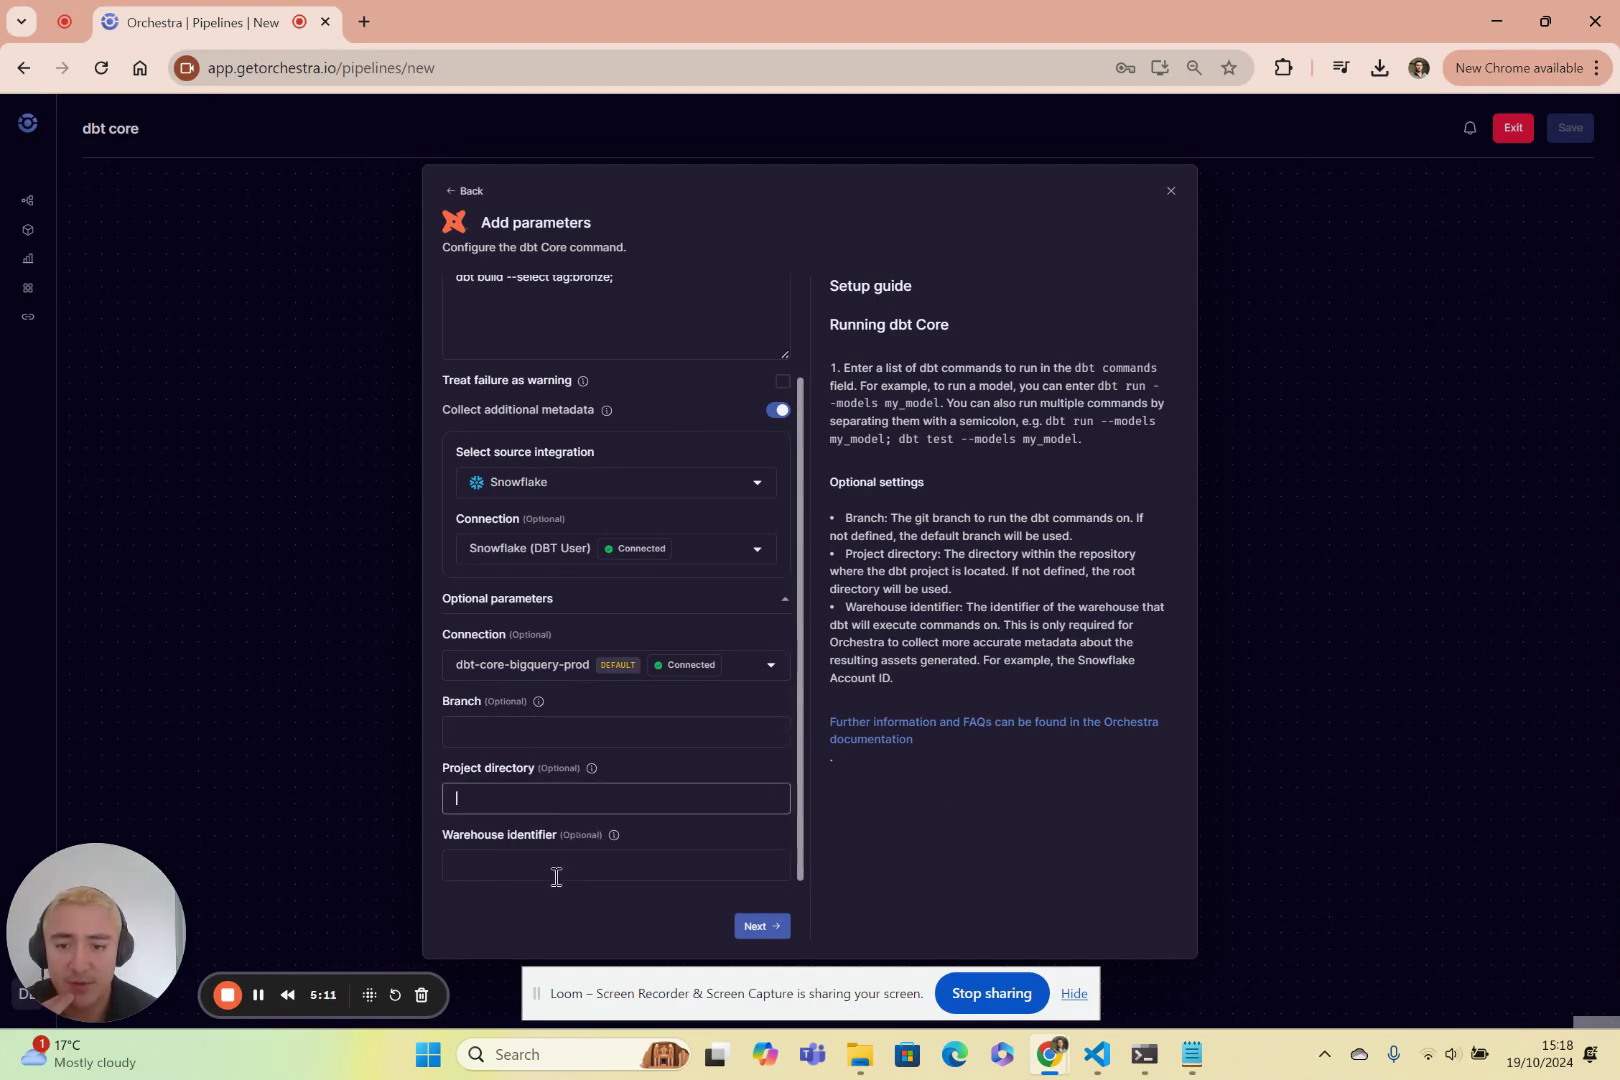
{"action": "left_click", "coordinate": [557, 866]}
{"action": "mouse_move", "coordinate": [615, 845]}
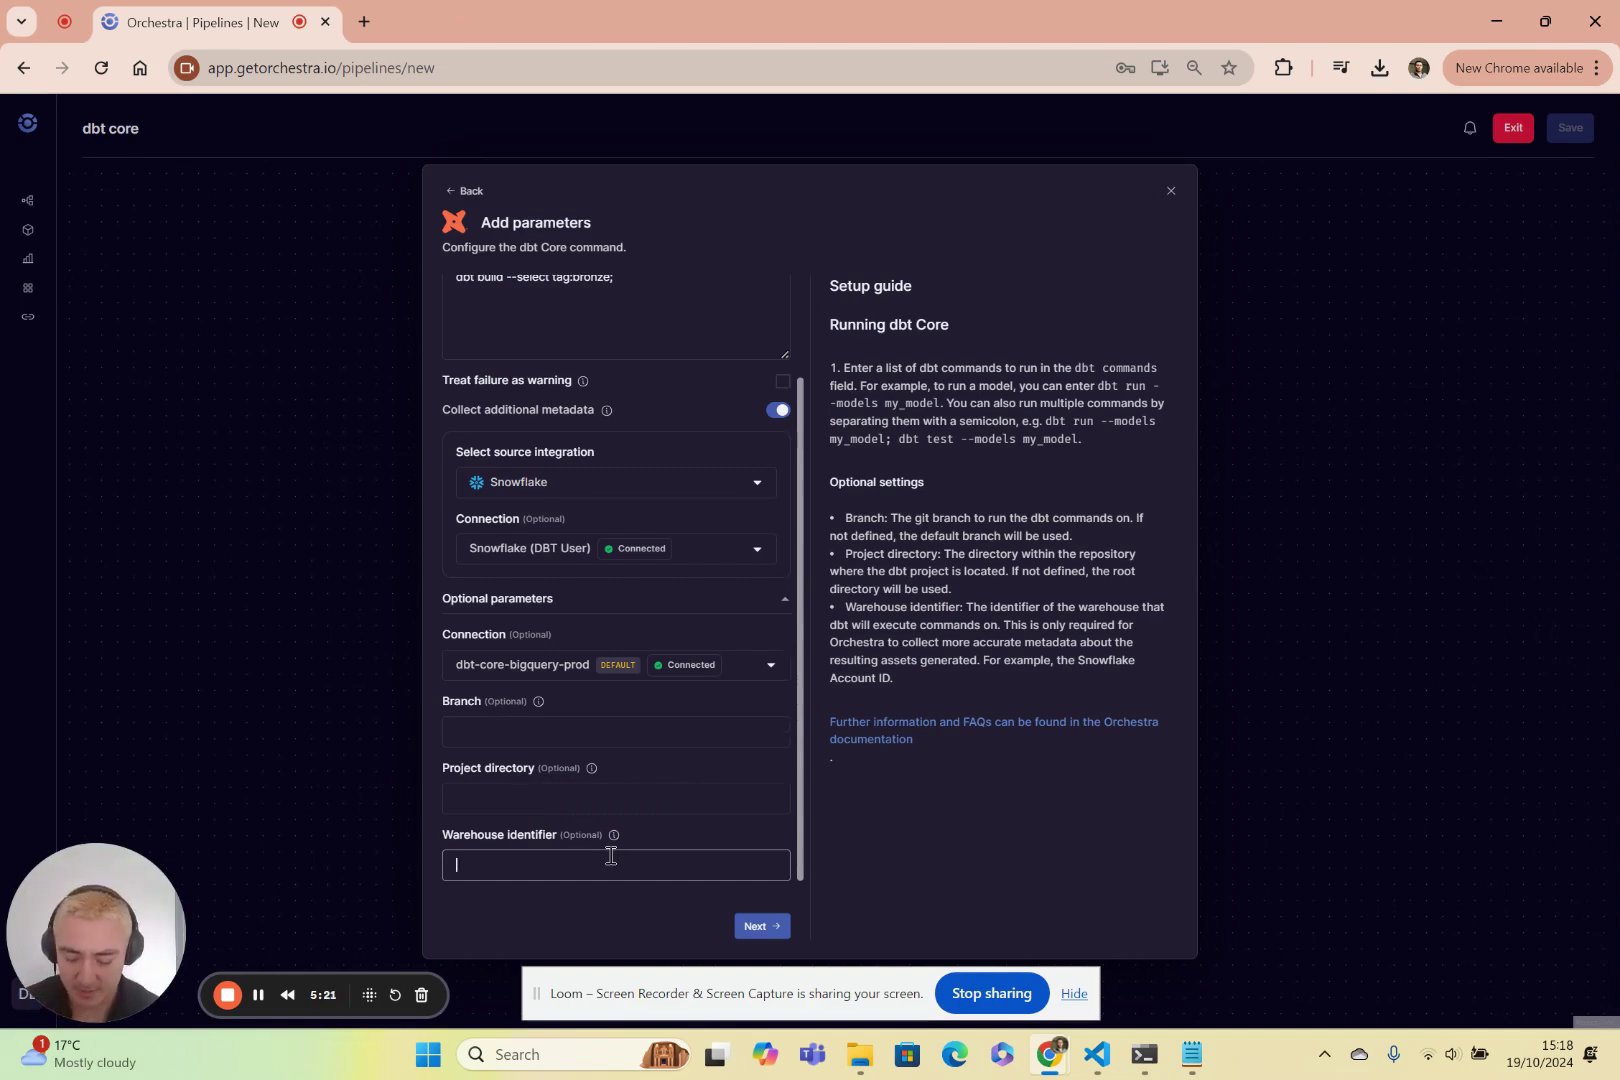
{"action": "type", "text": "REHOUSE"}
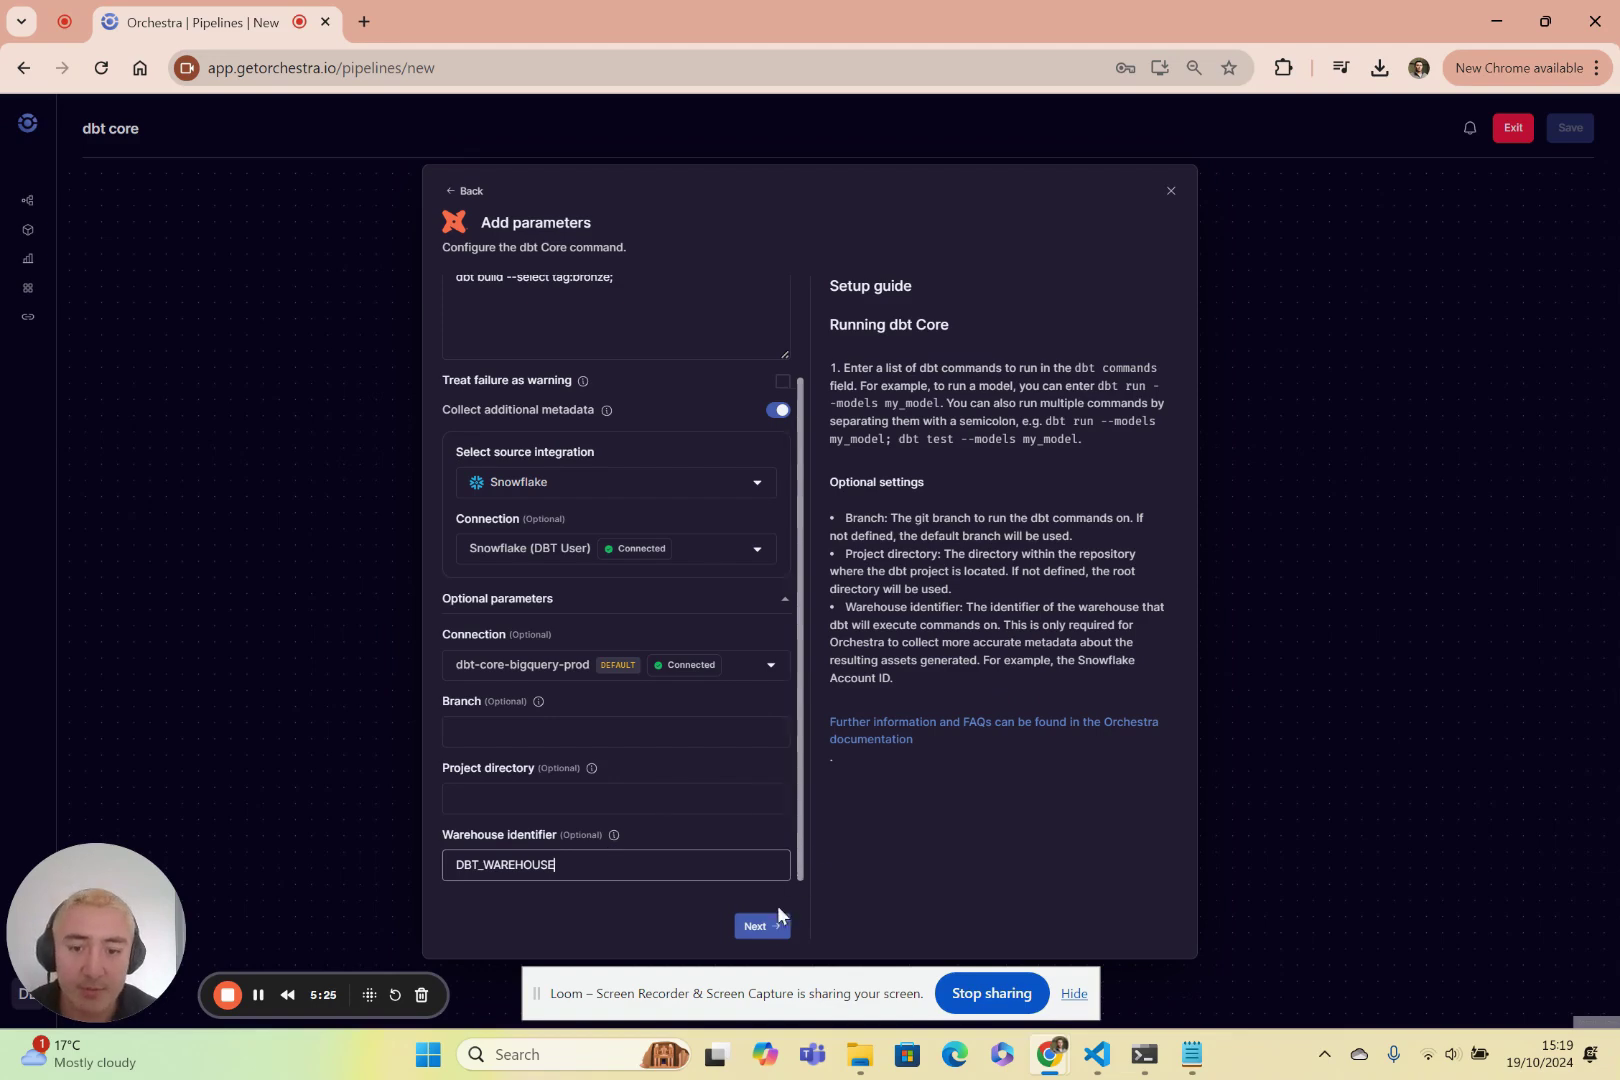
{"action": "left_click", "coordinate": [762, 926]}
Add a dbt Core command task to the empty task group after Bronze.
{"action": "scroll", "coordinate": [752, 828], "scroll_direction": "down", "scroll_amount": 1}
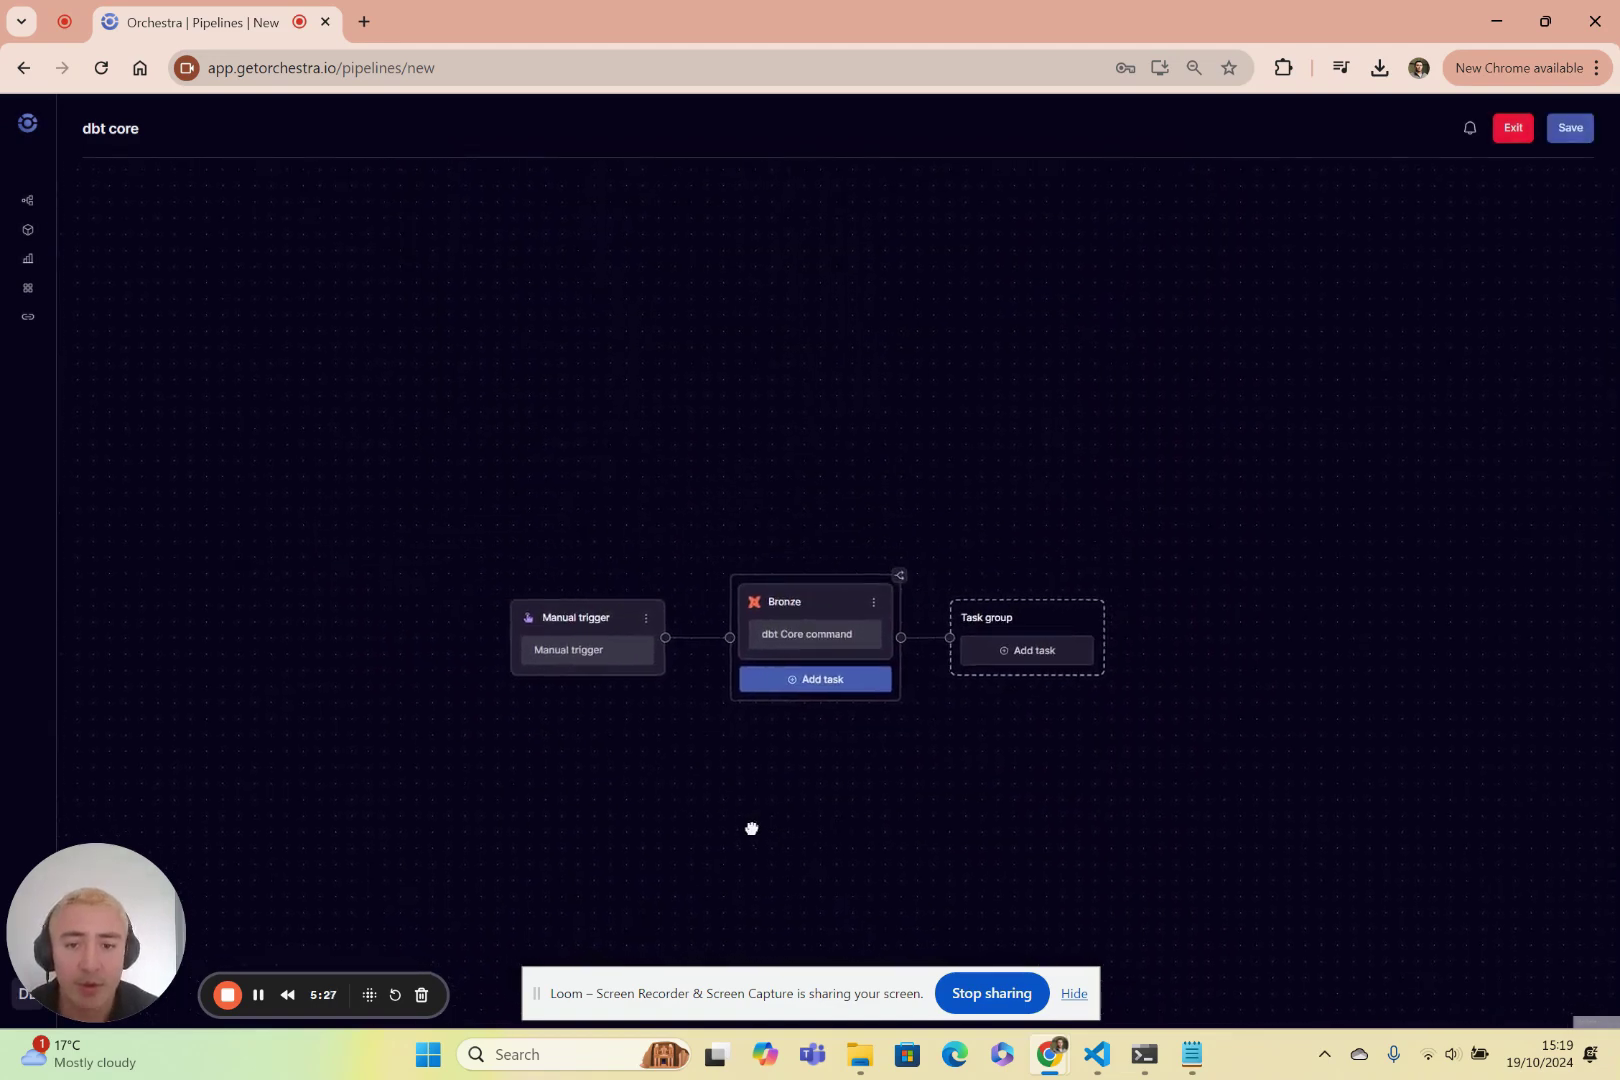
{"action": "scroll", "coordinate": [810, 716], "scroll_direction": "right", "scroll_amount": 2}
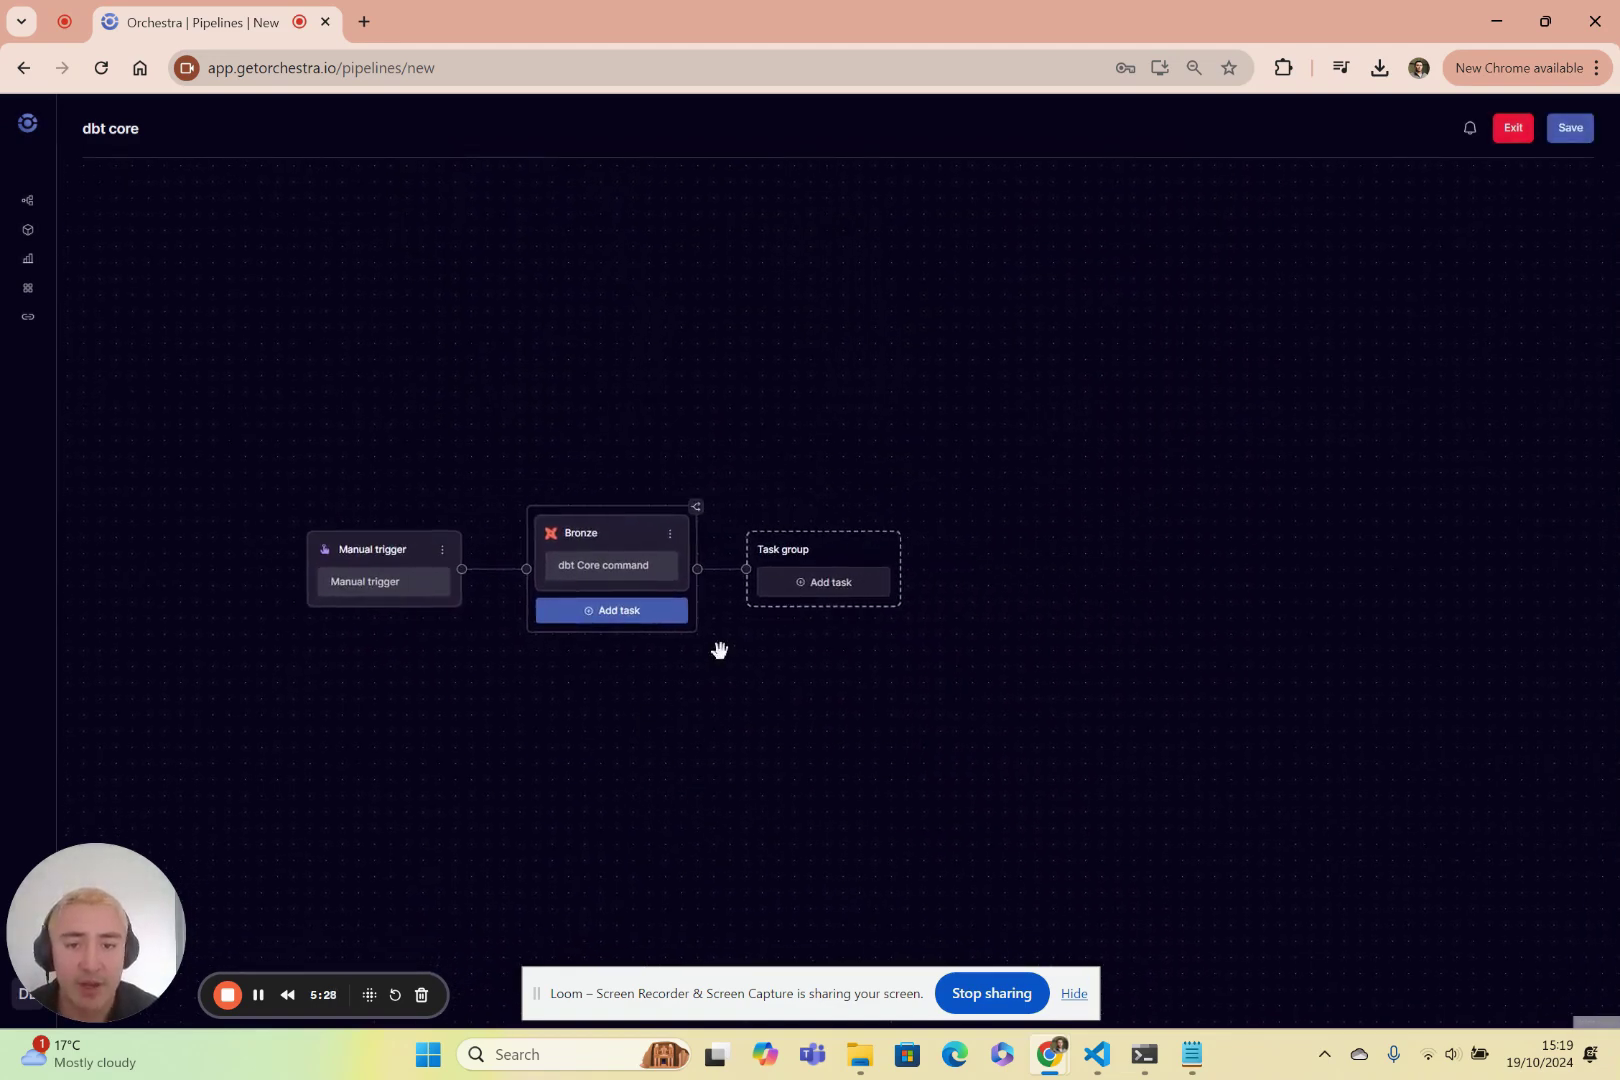
{"action": "left_click", "coordinate": [836, 583]}
{"action": "scroll", "coordinate": [790, 600], "scroll_direction": "down", "scroll_amount": 5}
{"action": "scroll", "coordinate": [795, 640], "scroll_direction": "up", "scroll_amount": 3}
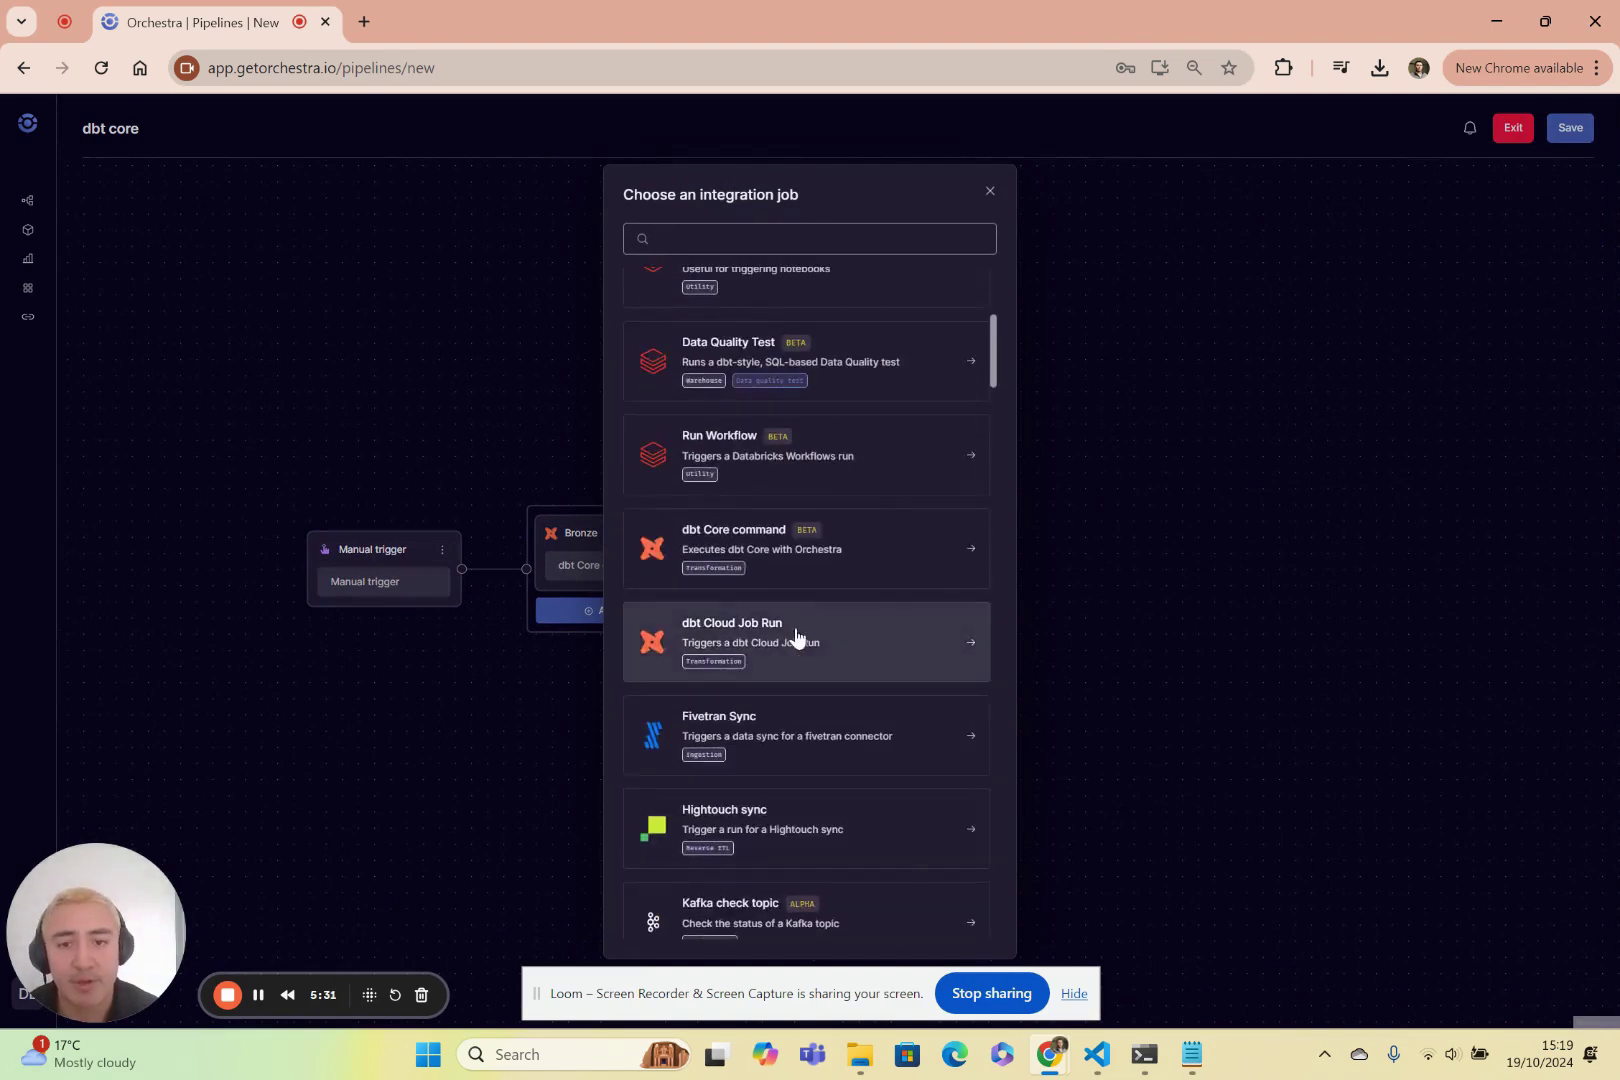
{"action": "left_click", "coordinate": [788, 527]}
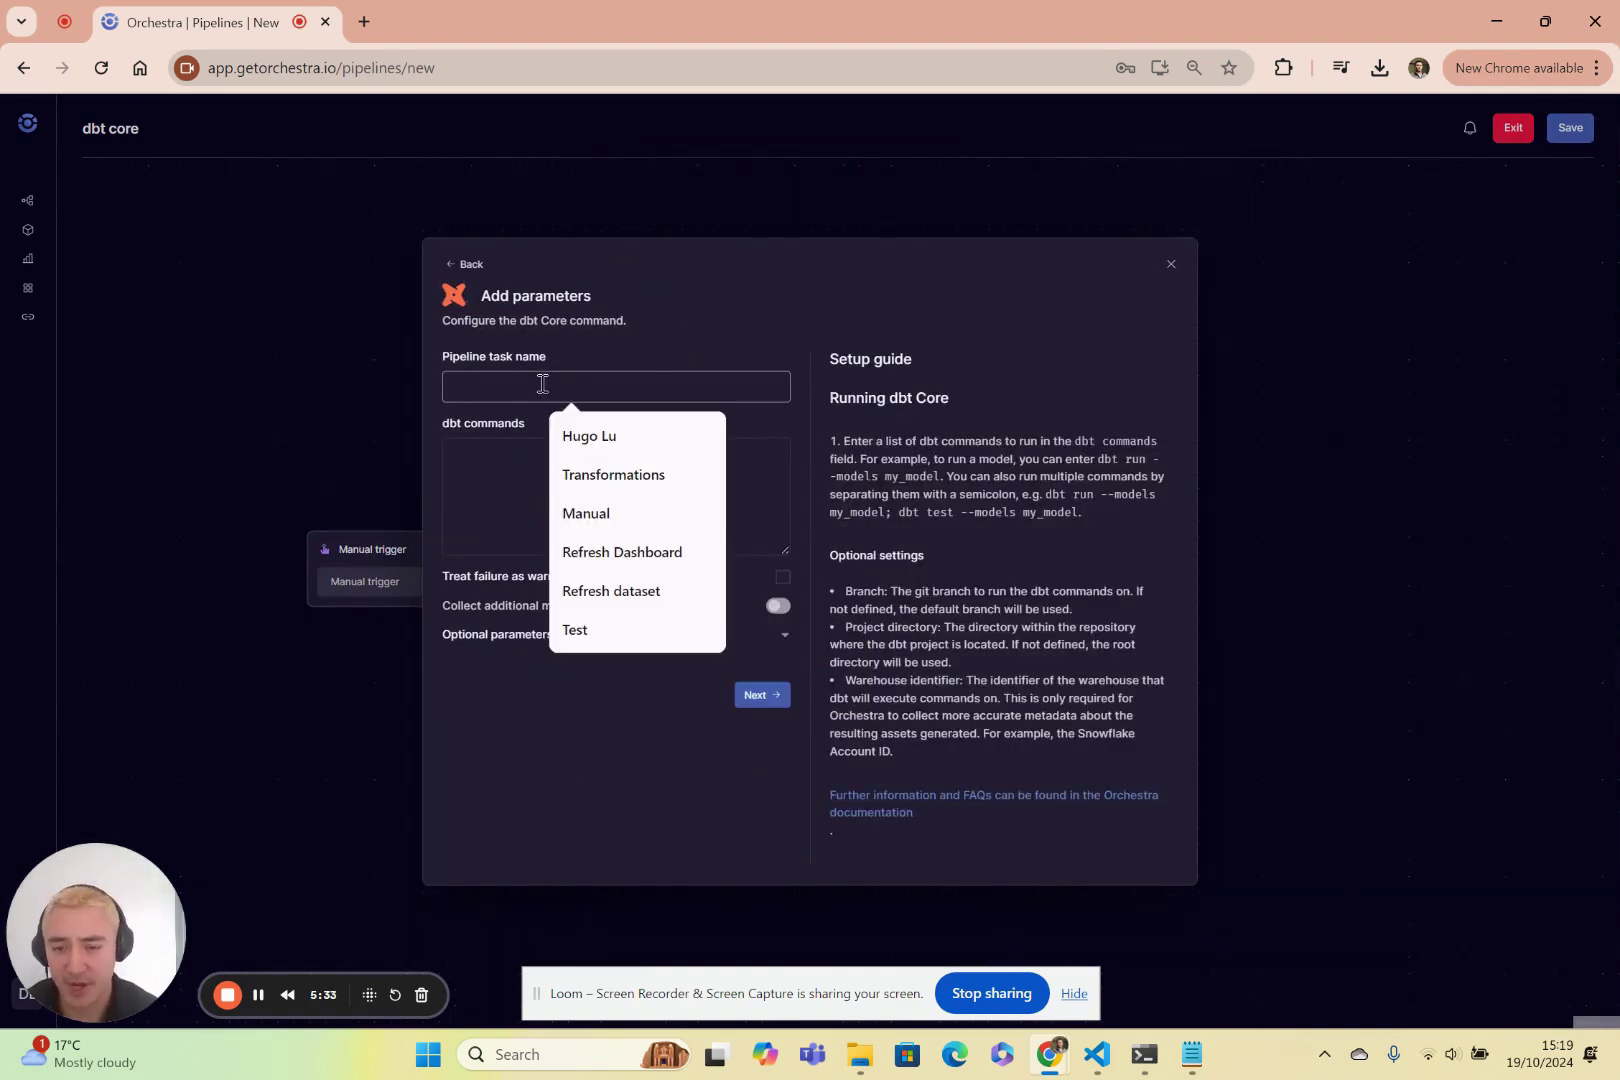
Name the task 'Silver layer' with command dbt build --select ag:silver and add it.
{"action": "type", "text": "dbt"}
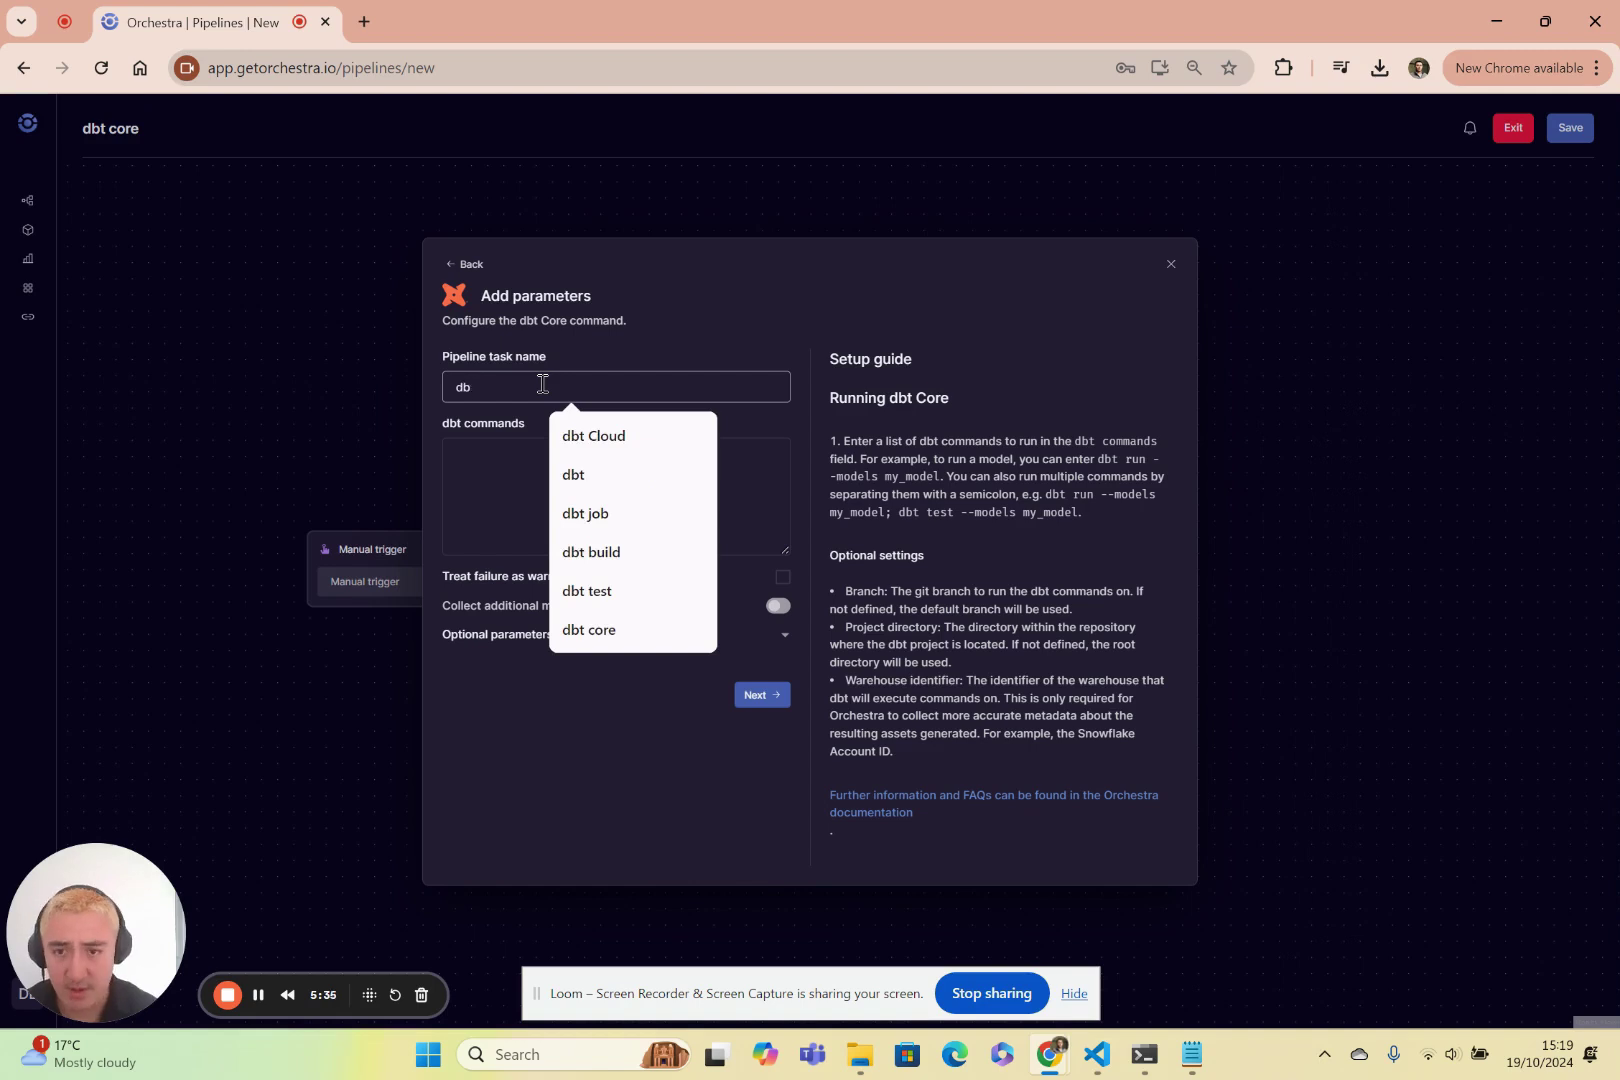
{"action": "key", "text": "BackSpace"}
{"action": "key", "text": "BackSpace"}
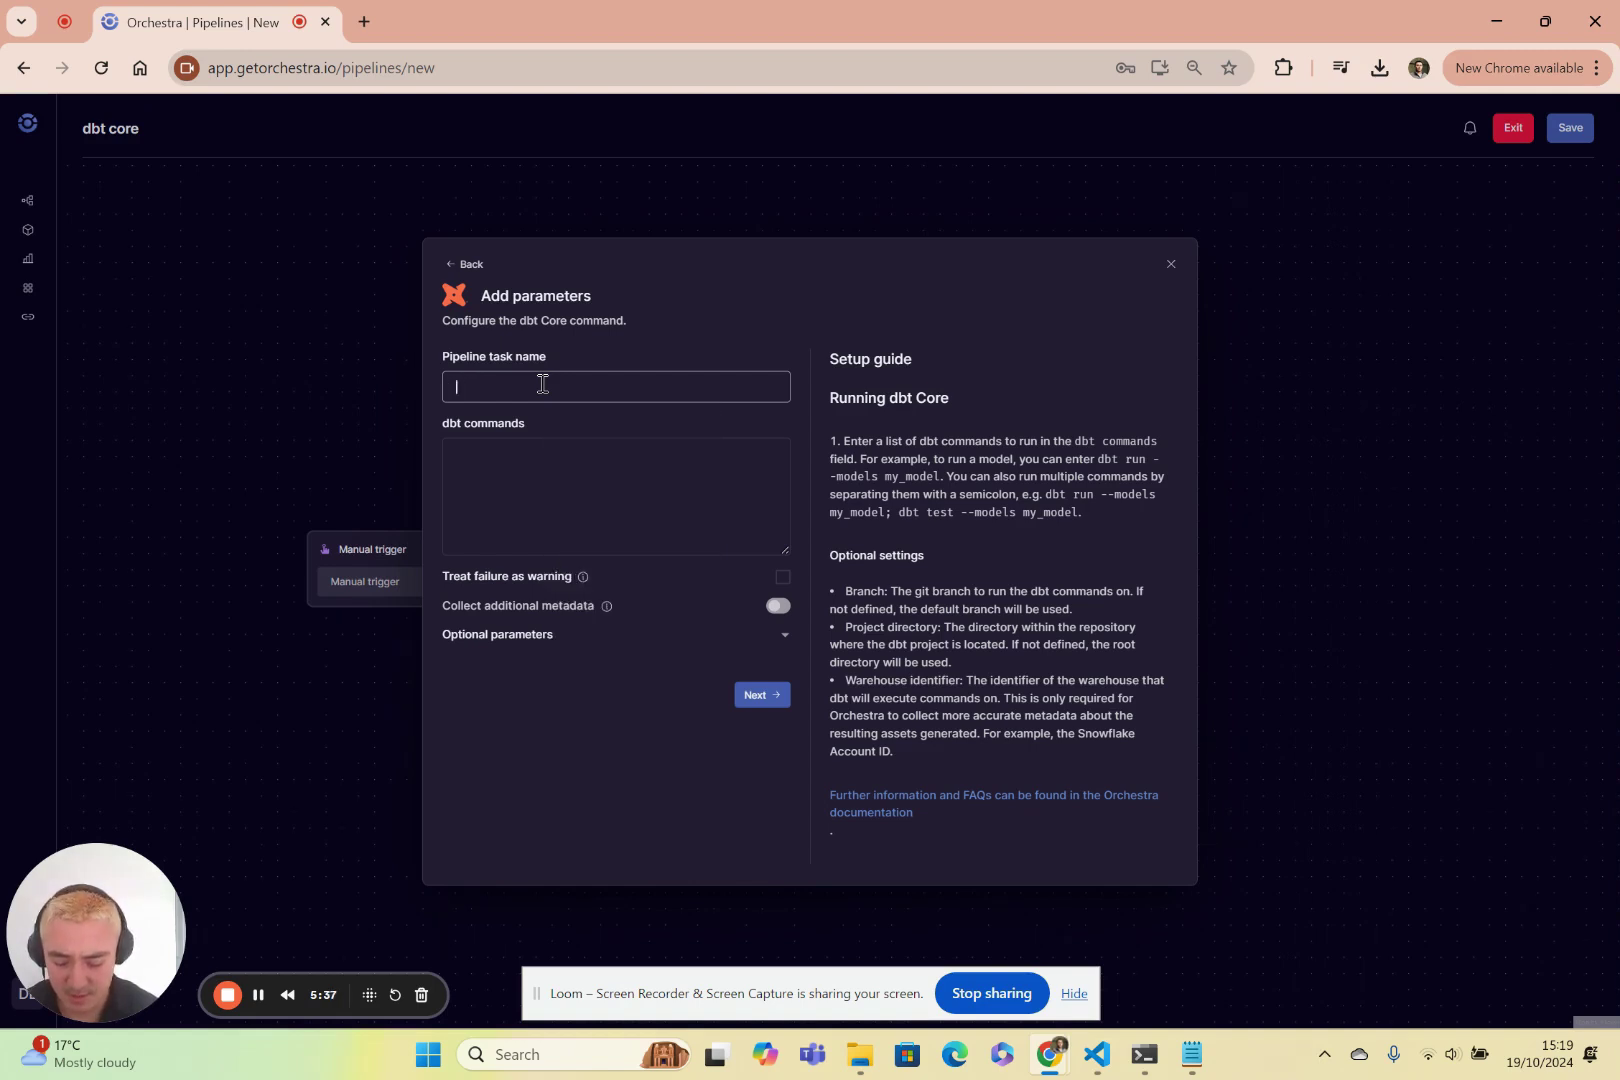
{"action": "type", "text": "Silver layer"}
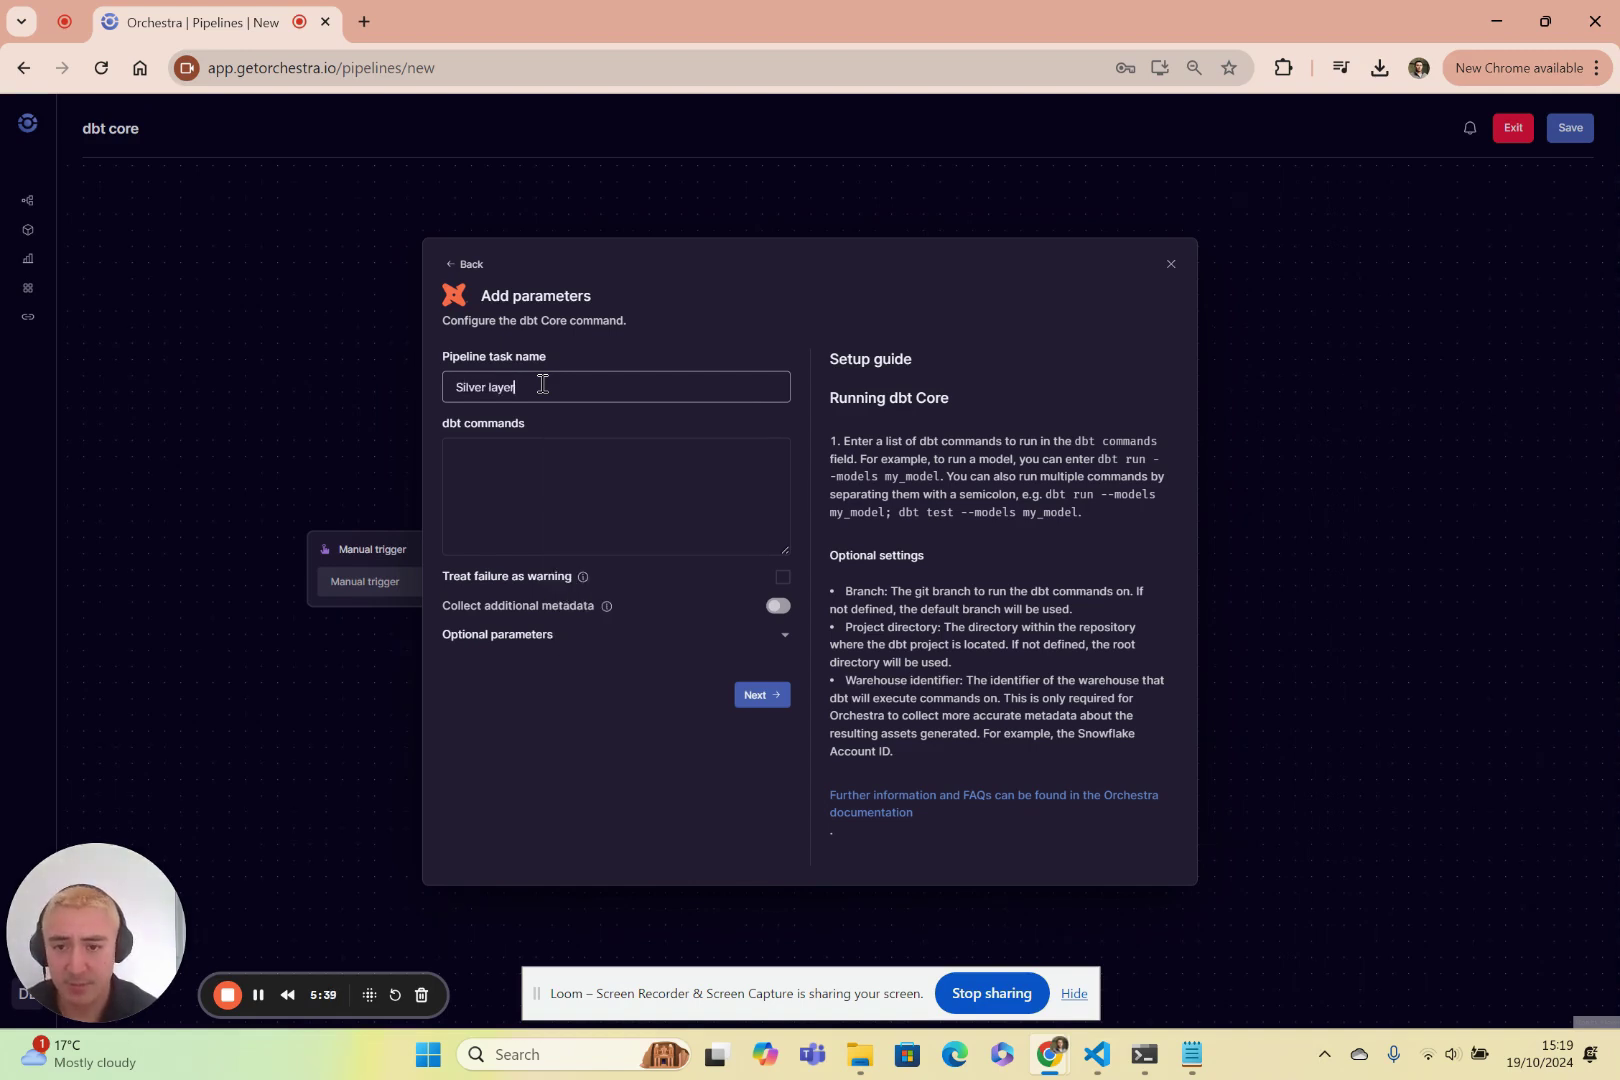
{"action": "key", "text": "Tab"}
{"action": "type", "text": "dbt "}
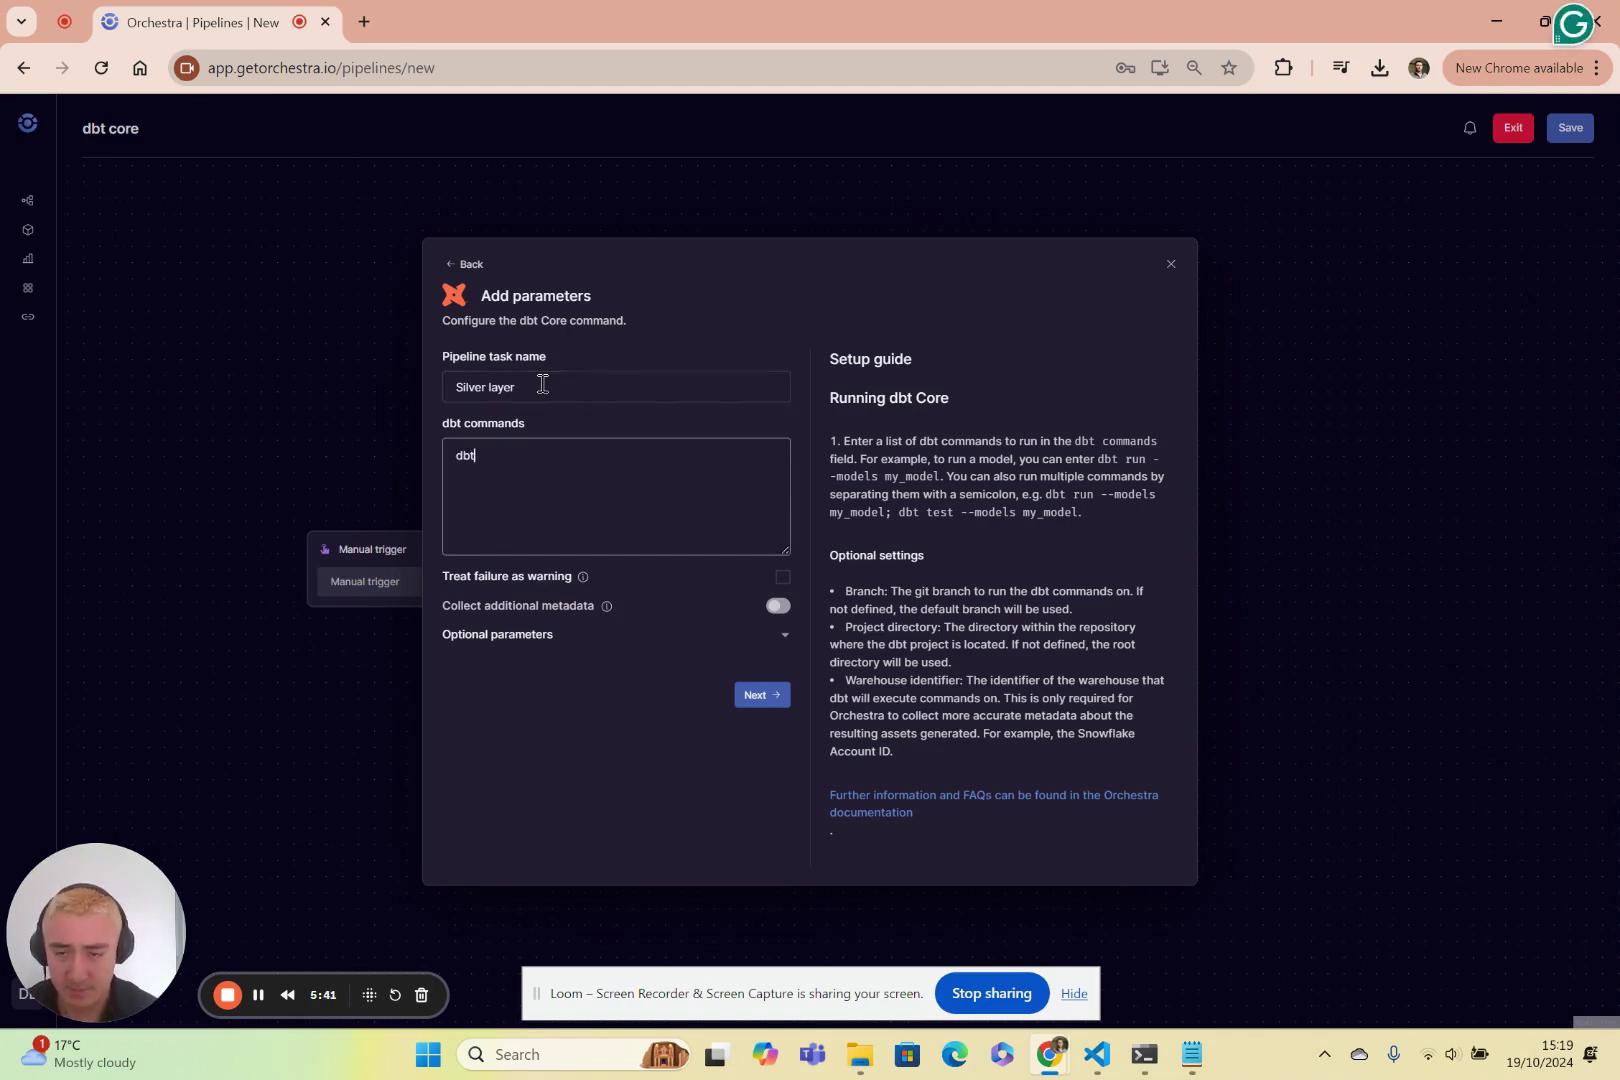
{"action": "type", "text": "buil"}
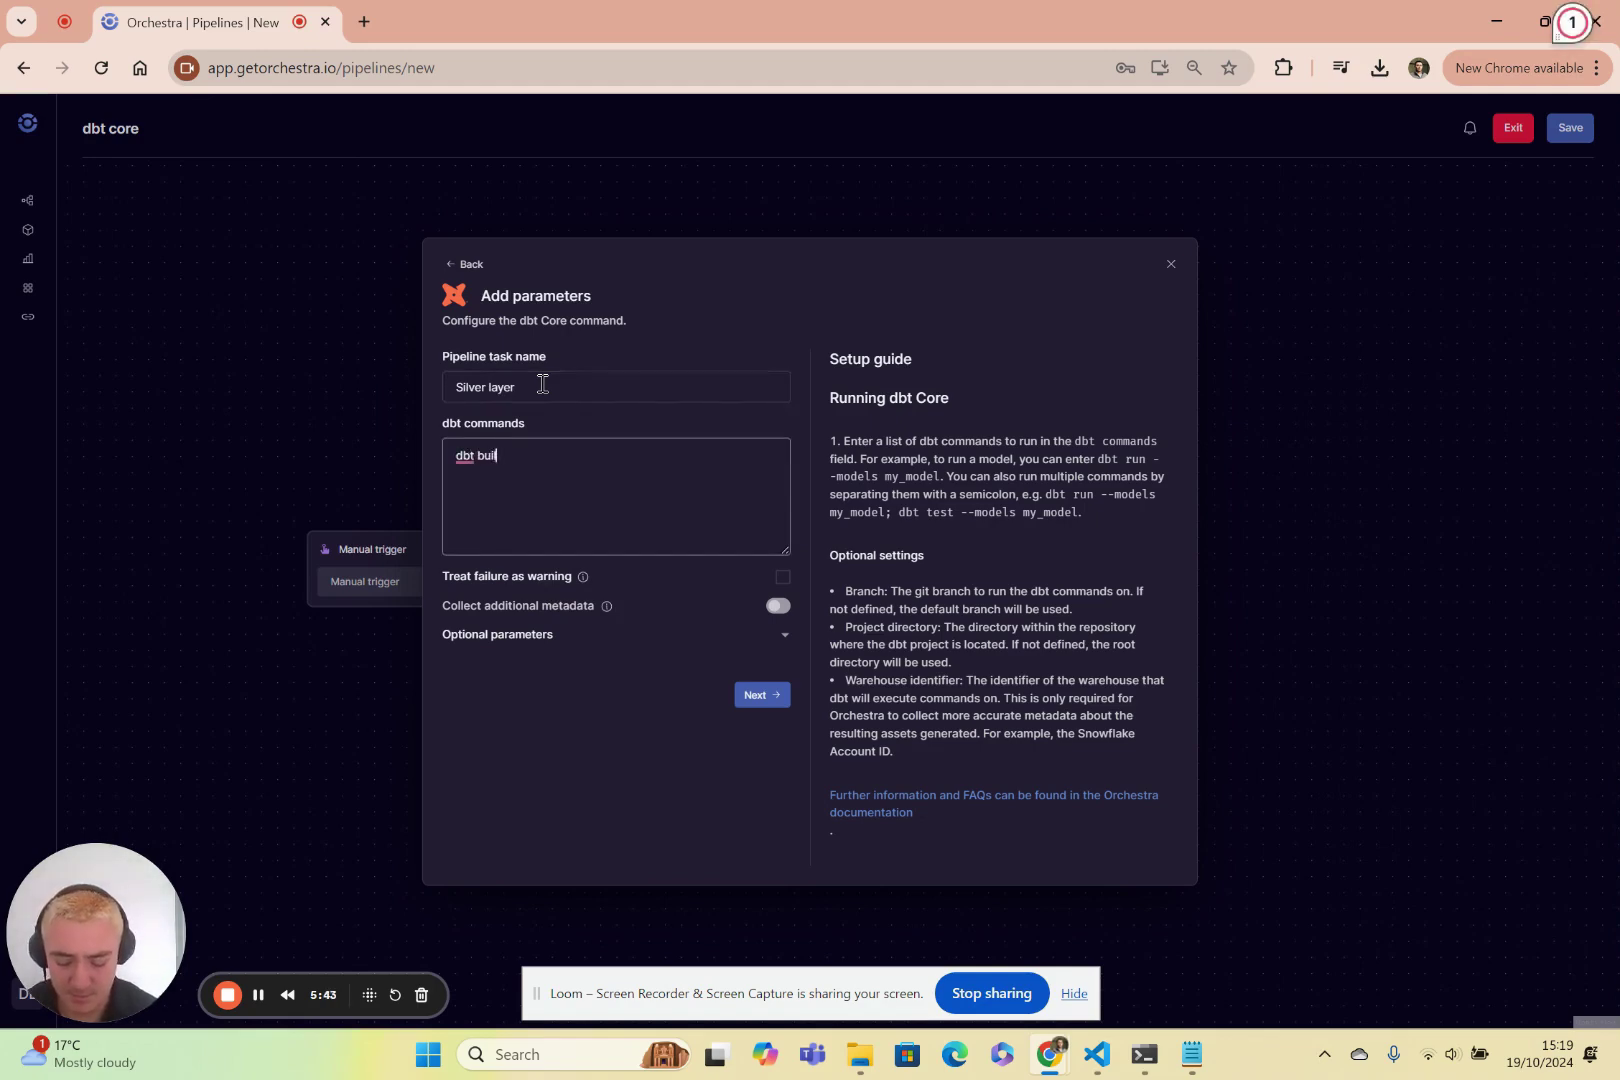
{"action": "type", "text": "d --select "}
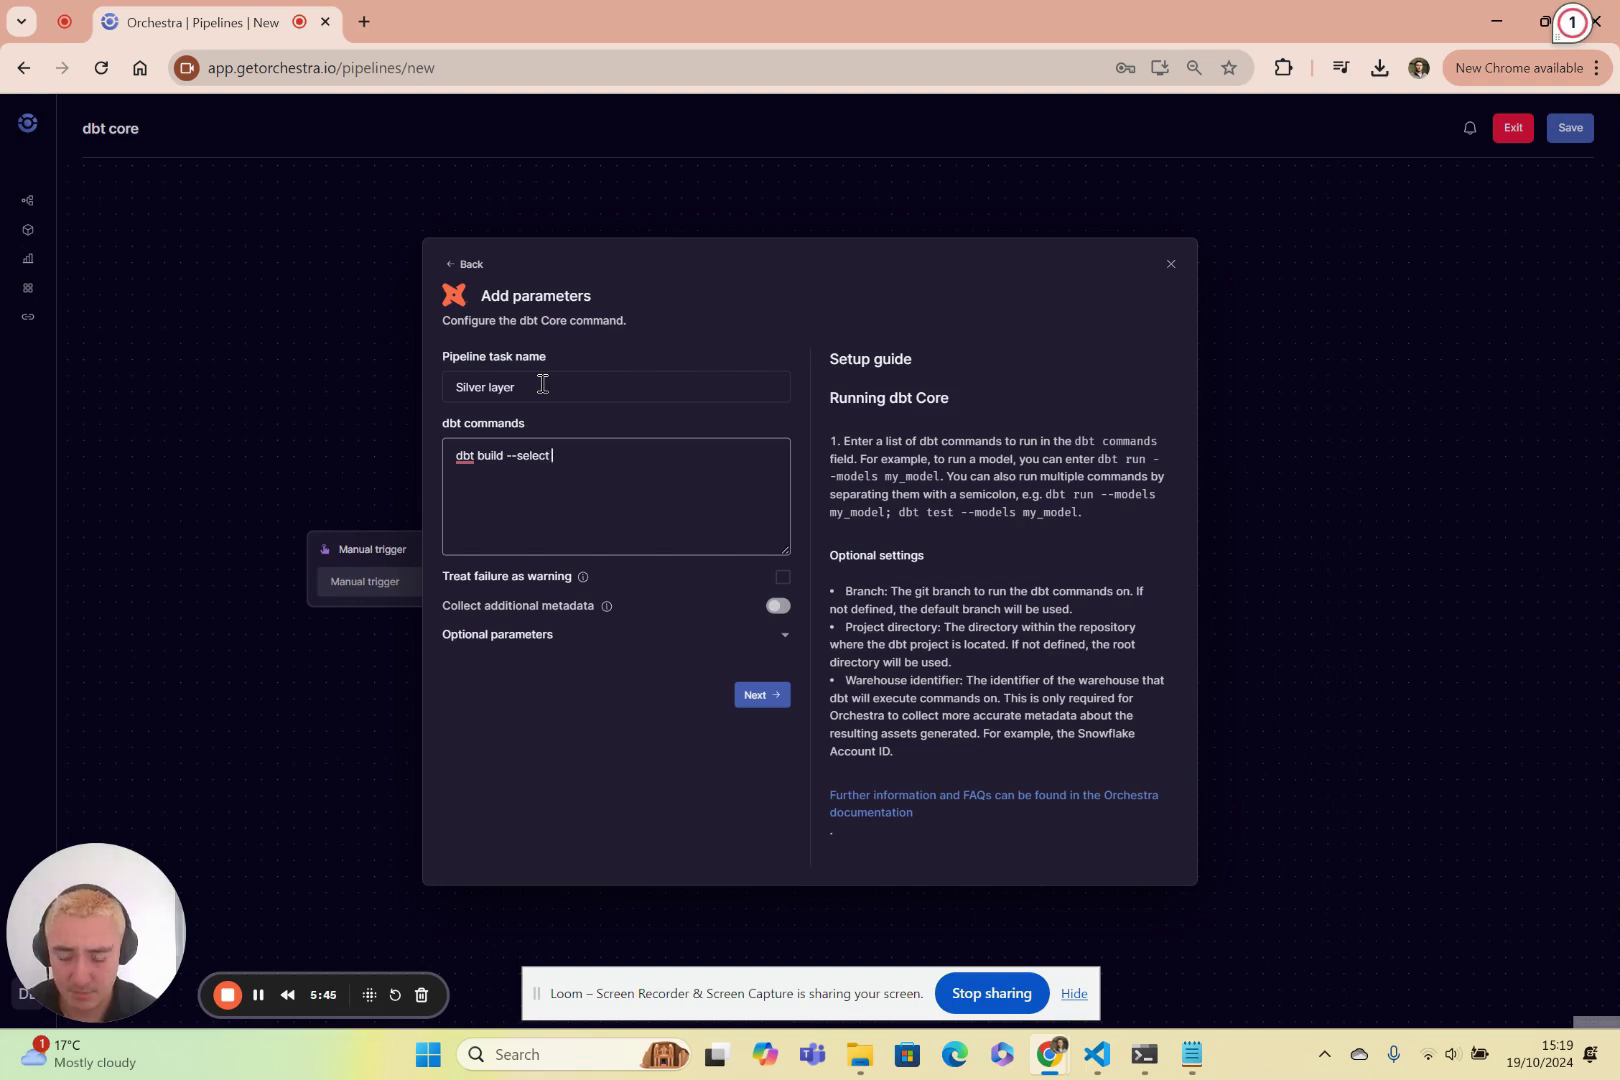
{"action": "type", "text": "ag:silver;"}
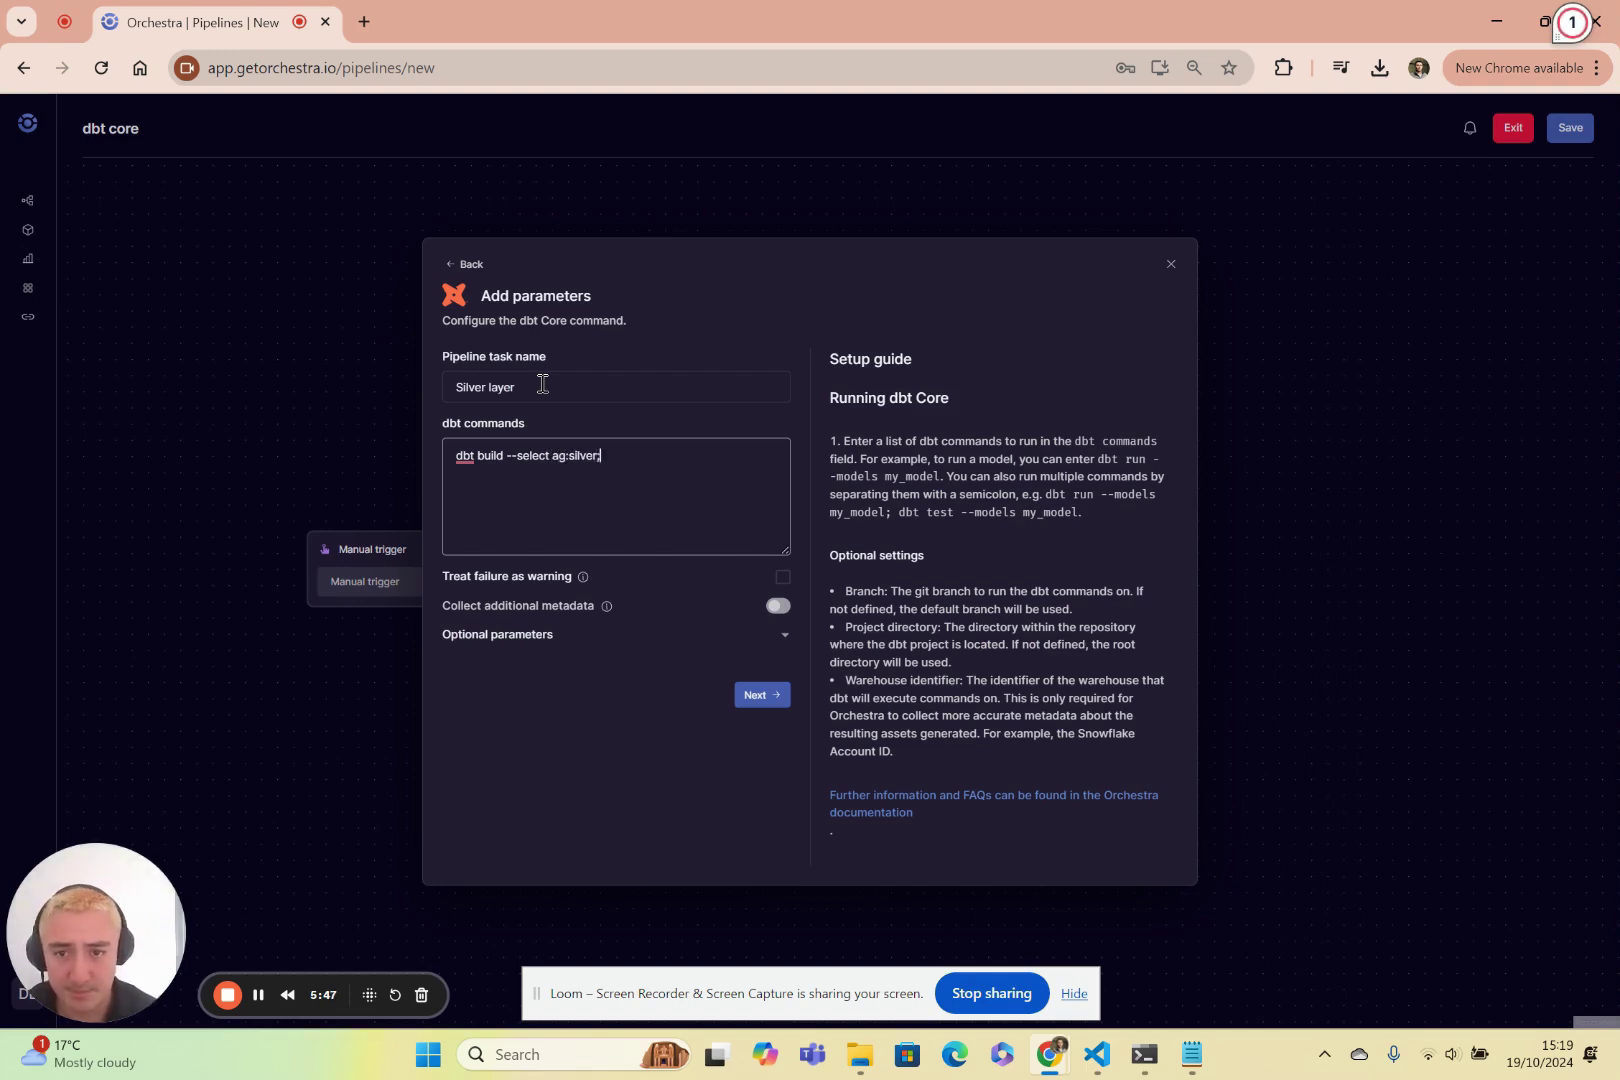
{"action": "left_click", "coordinate": [755, 696]}
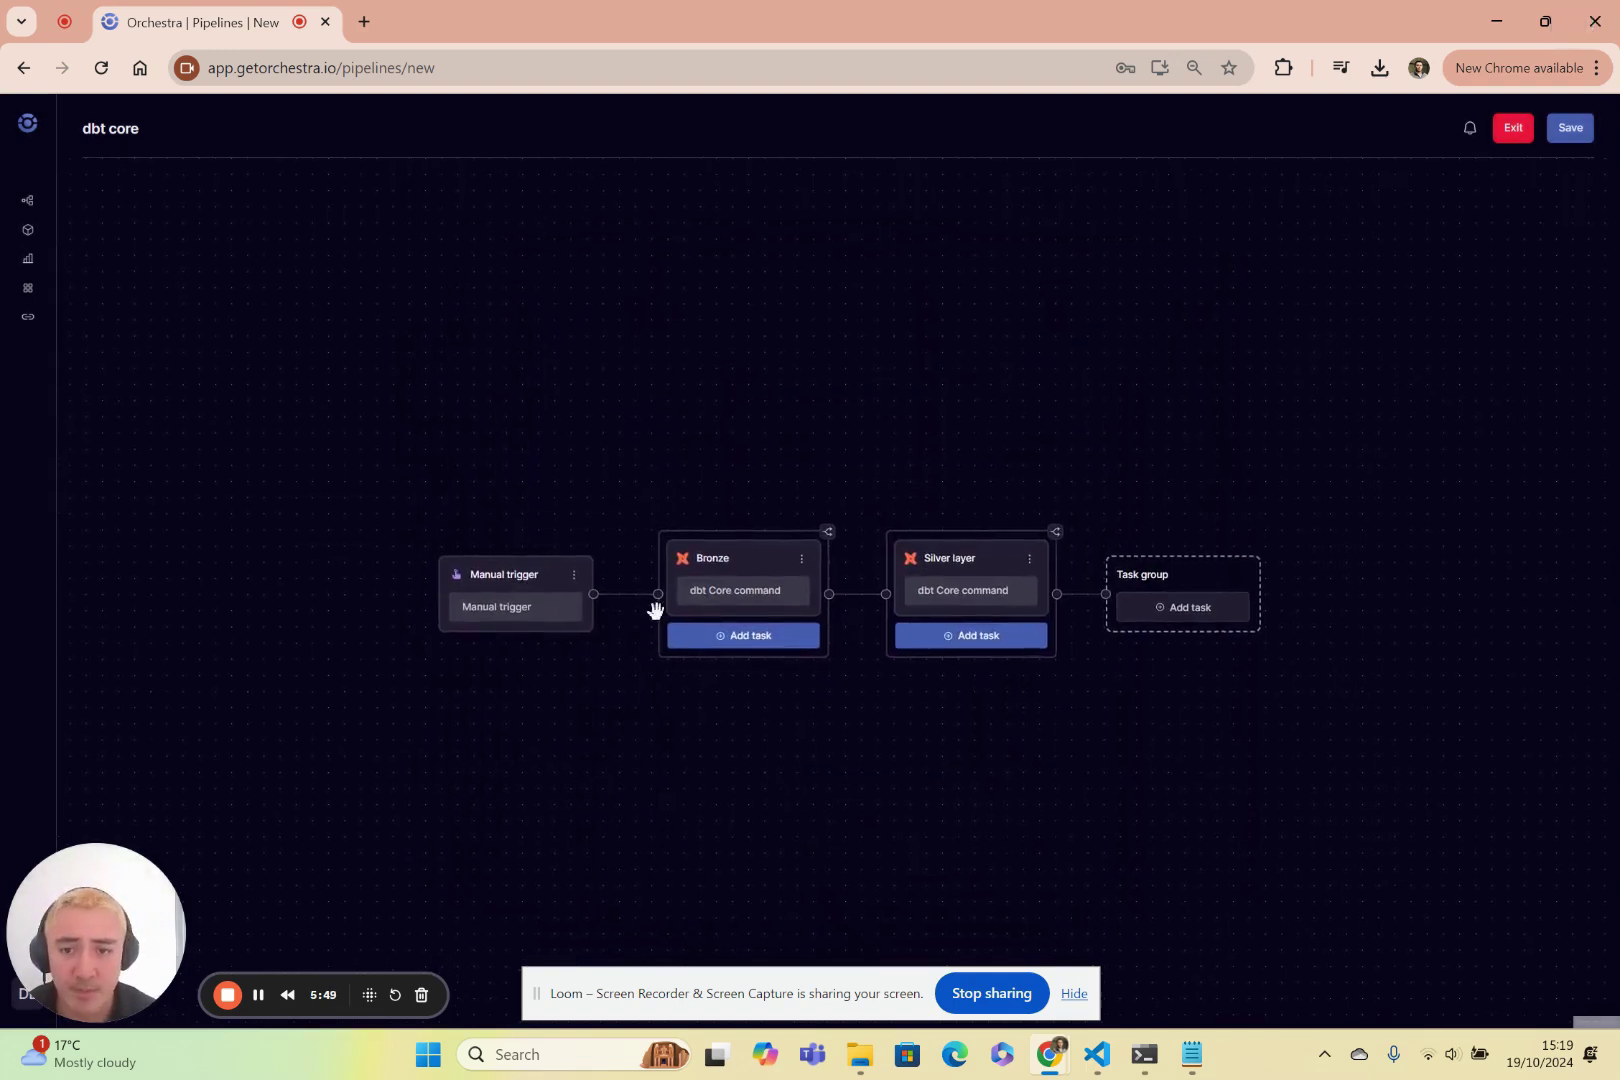
Insert a Fivetran Sync task named 'saas ingestion' between Manual trigger and Bronze.
{"action": "left_click", "coordinate": [624, 597]}
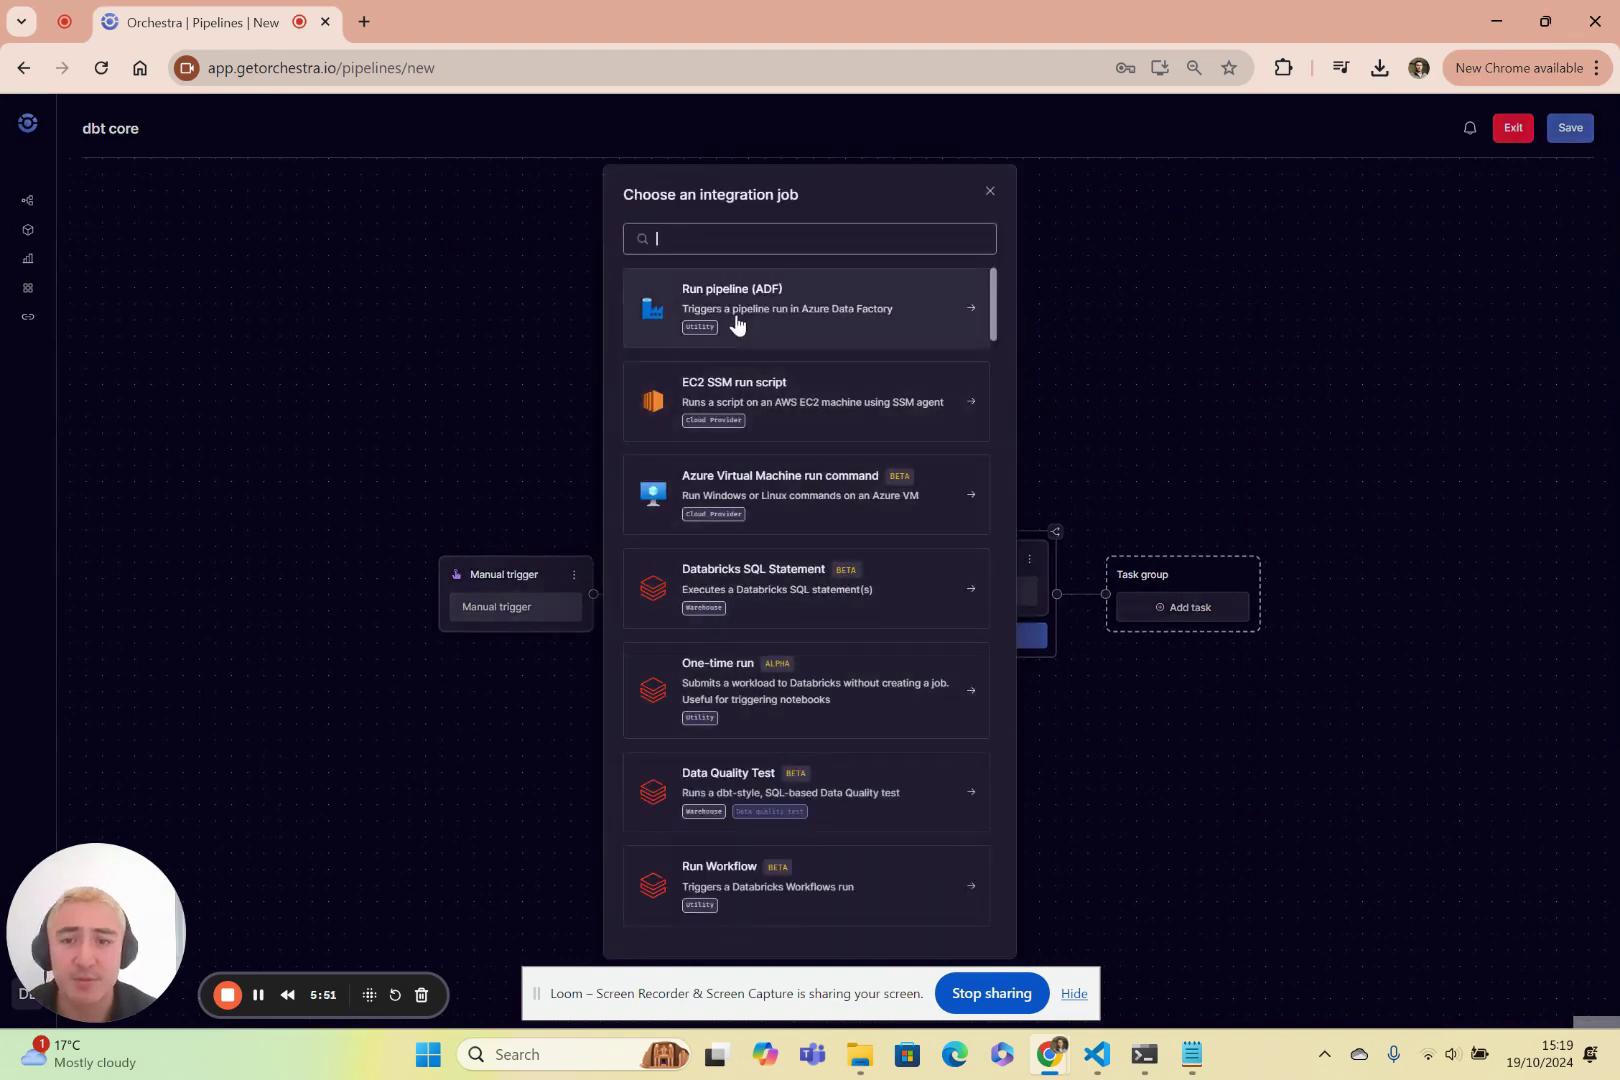
{"action": "scroll", "coordinate": [776, 660], "scroll_direction": "down", "scroll_amount": 5}
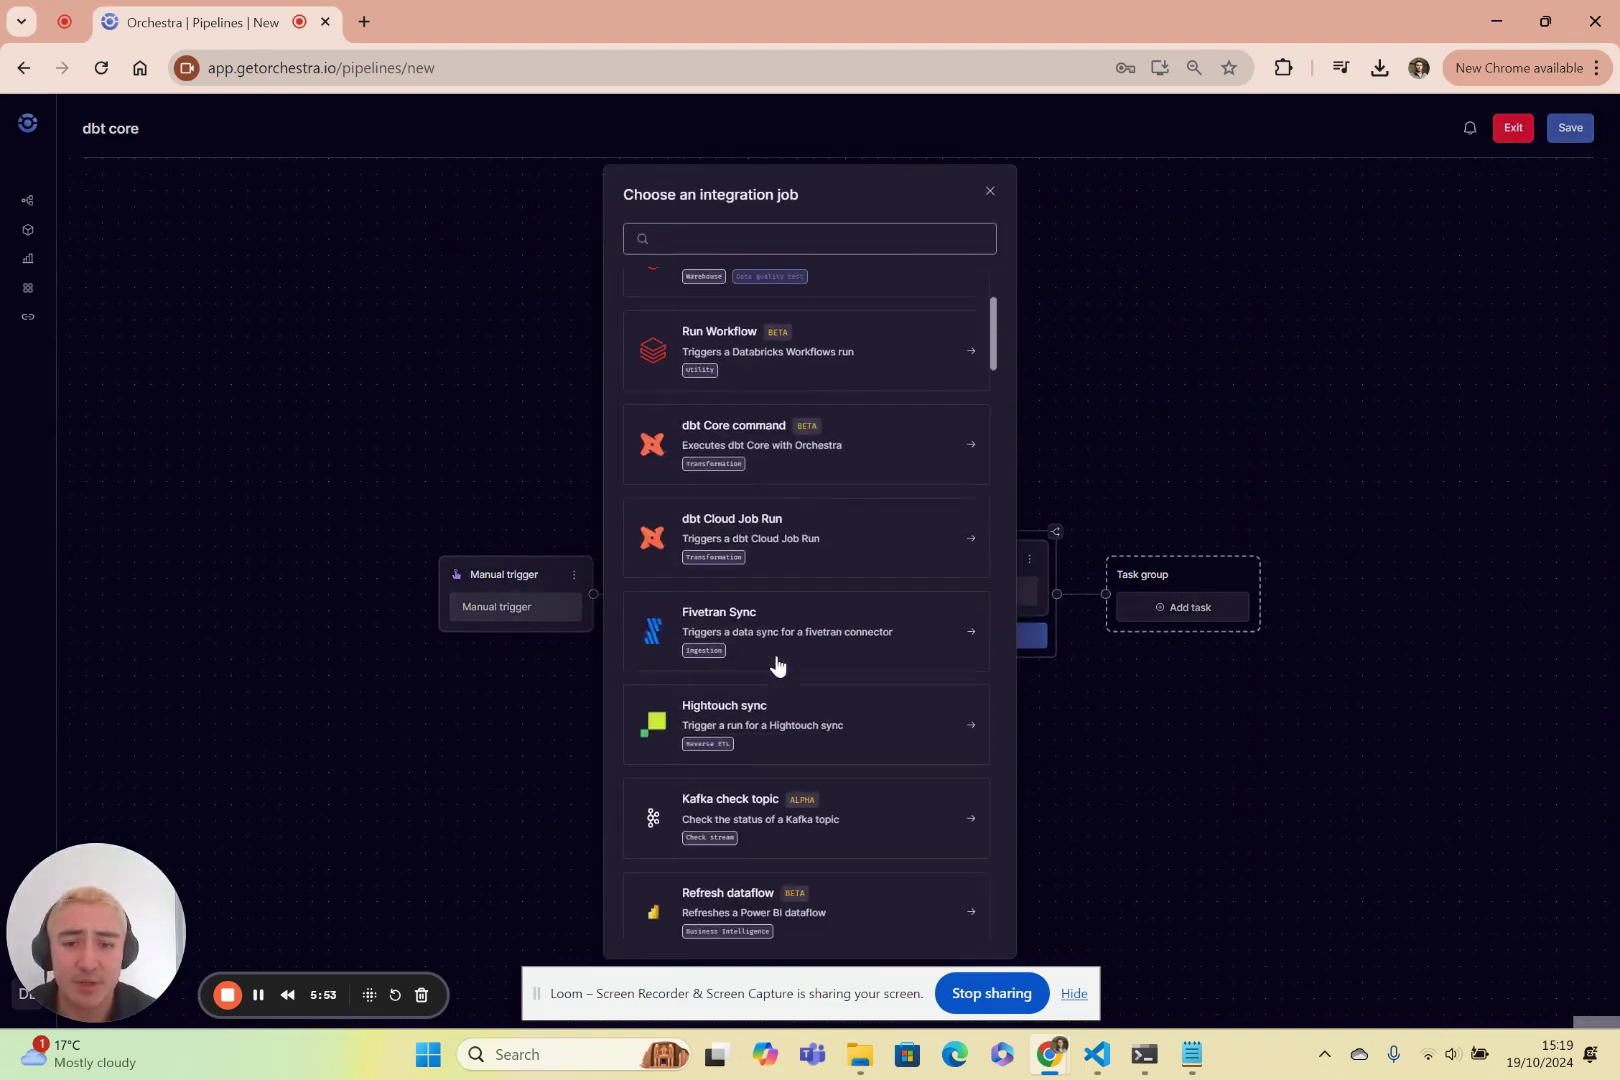
{"action": "left_click", "coordinate": [801, 642]}
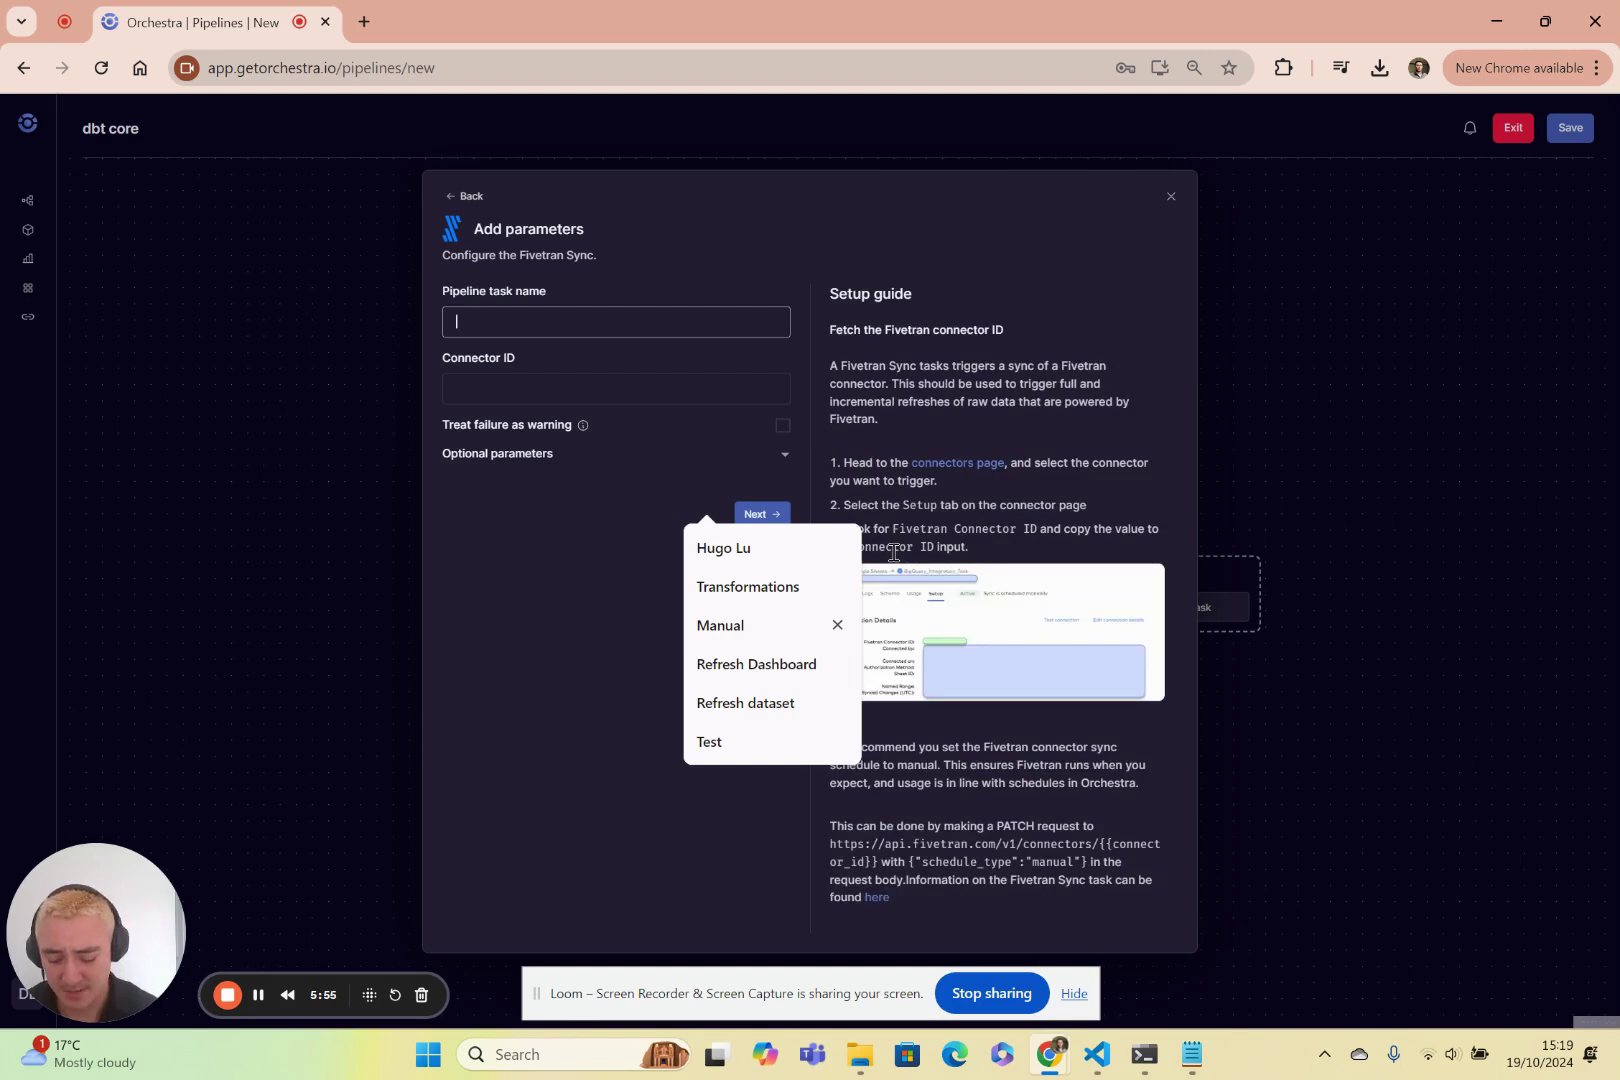
{"action": "type", "text": "saas ingestion"}
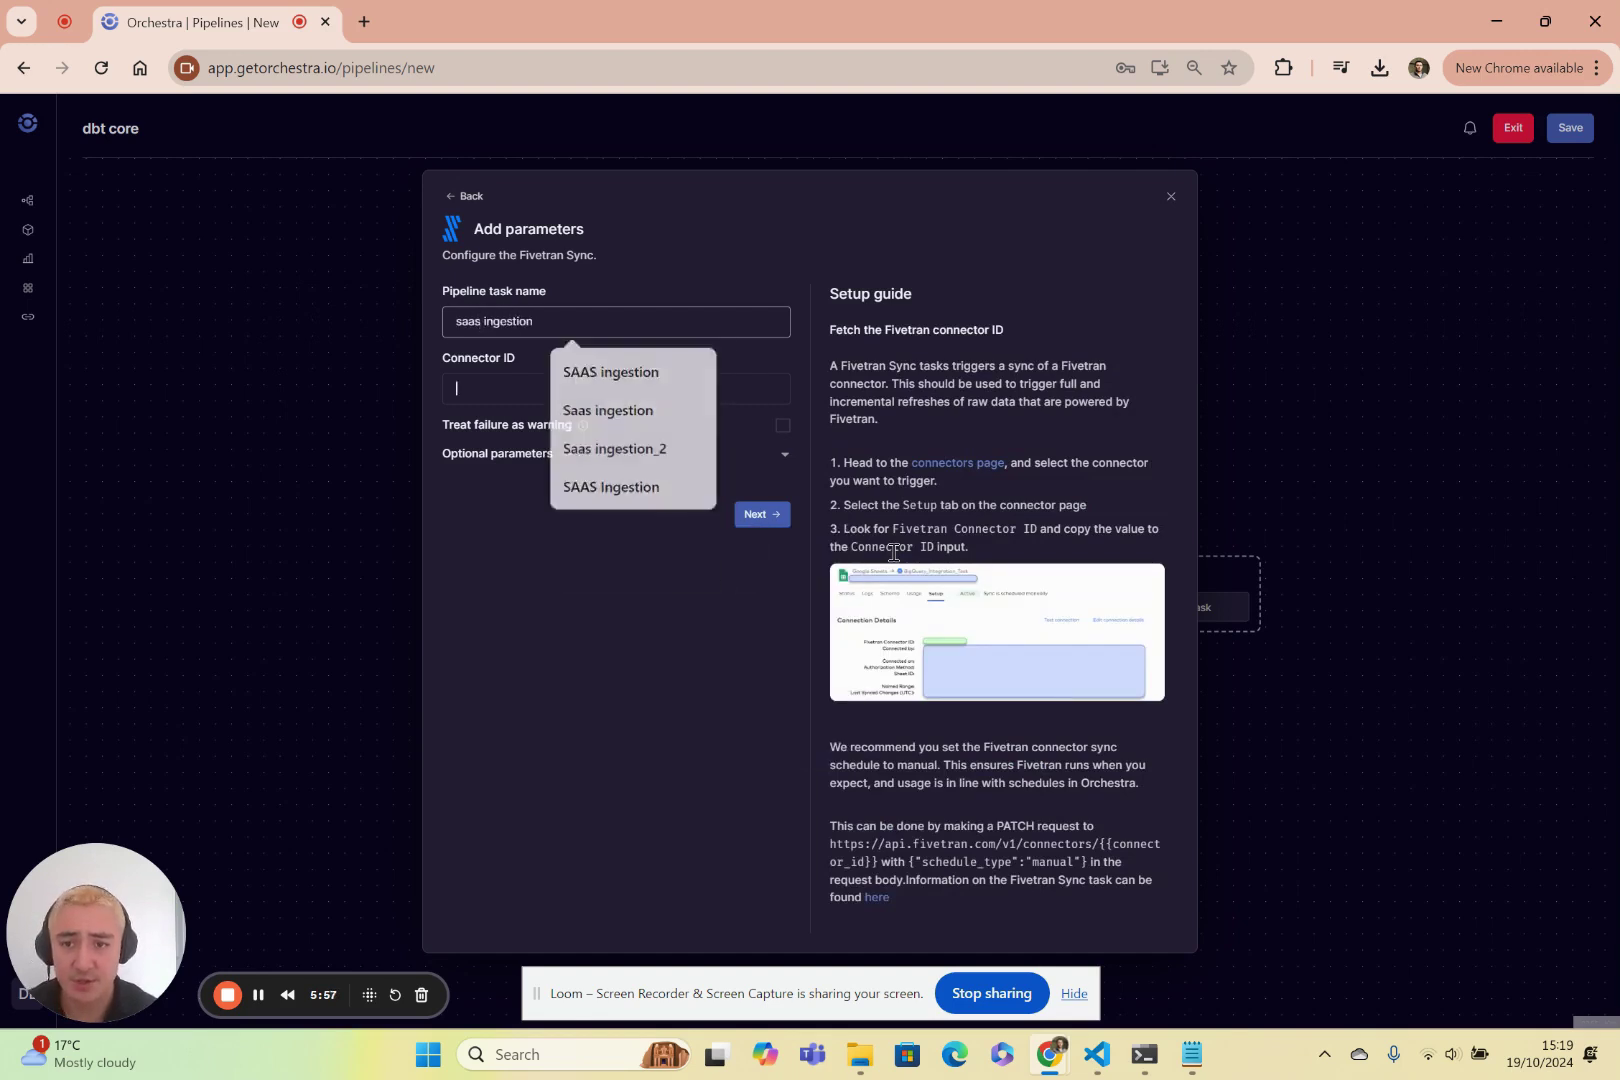
{"action": "key", "text": "Tab"}
{"action": "type", "text": "some_"}
{"action": "key", "text": "Return"}
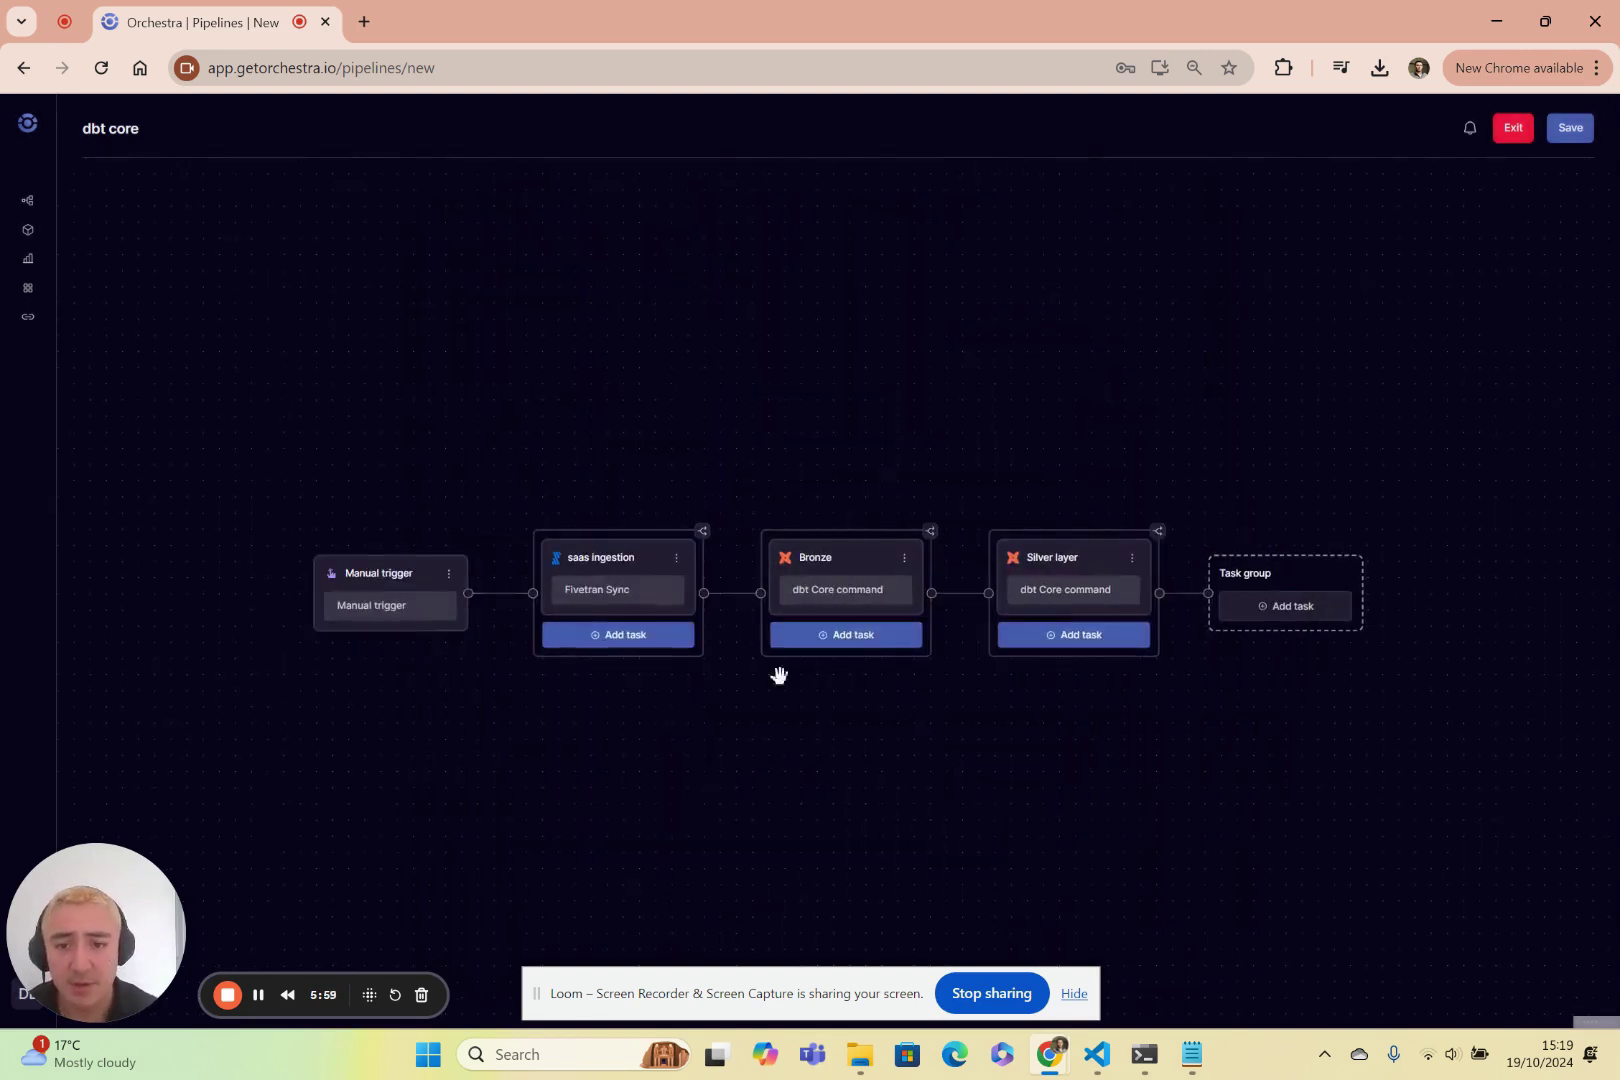
Add a parallel ADF run-pipeline task 'Azure data copying' running pipeline mysql-loading.
{"action": "left_click", "coordinate": [607, 641]}
{"action": "left_click", "coordinate": [707, 292]}
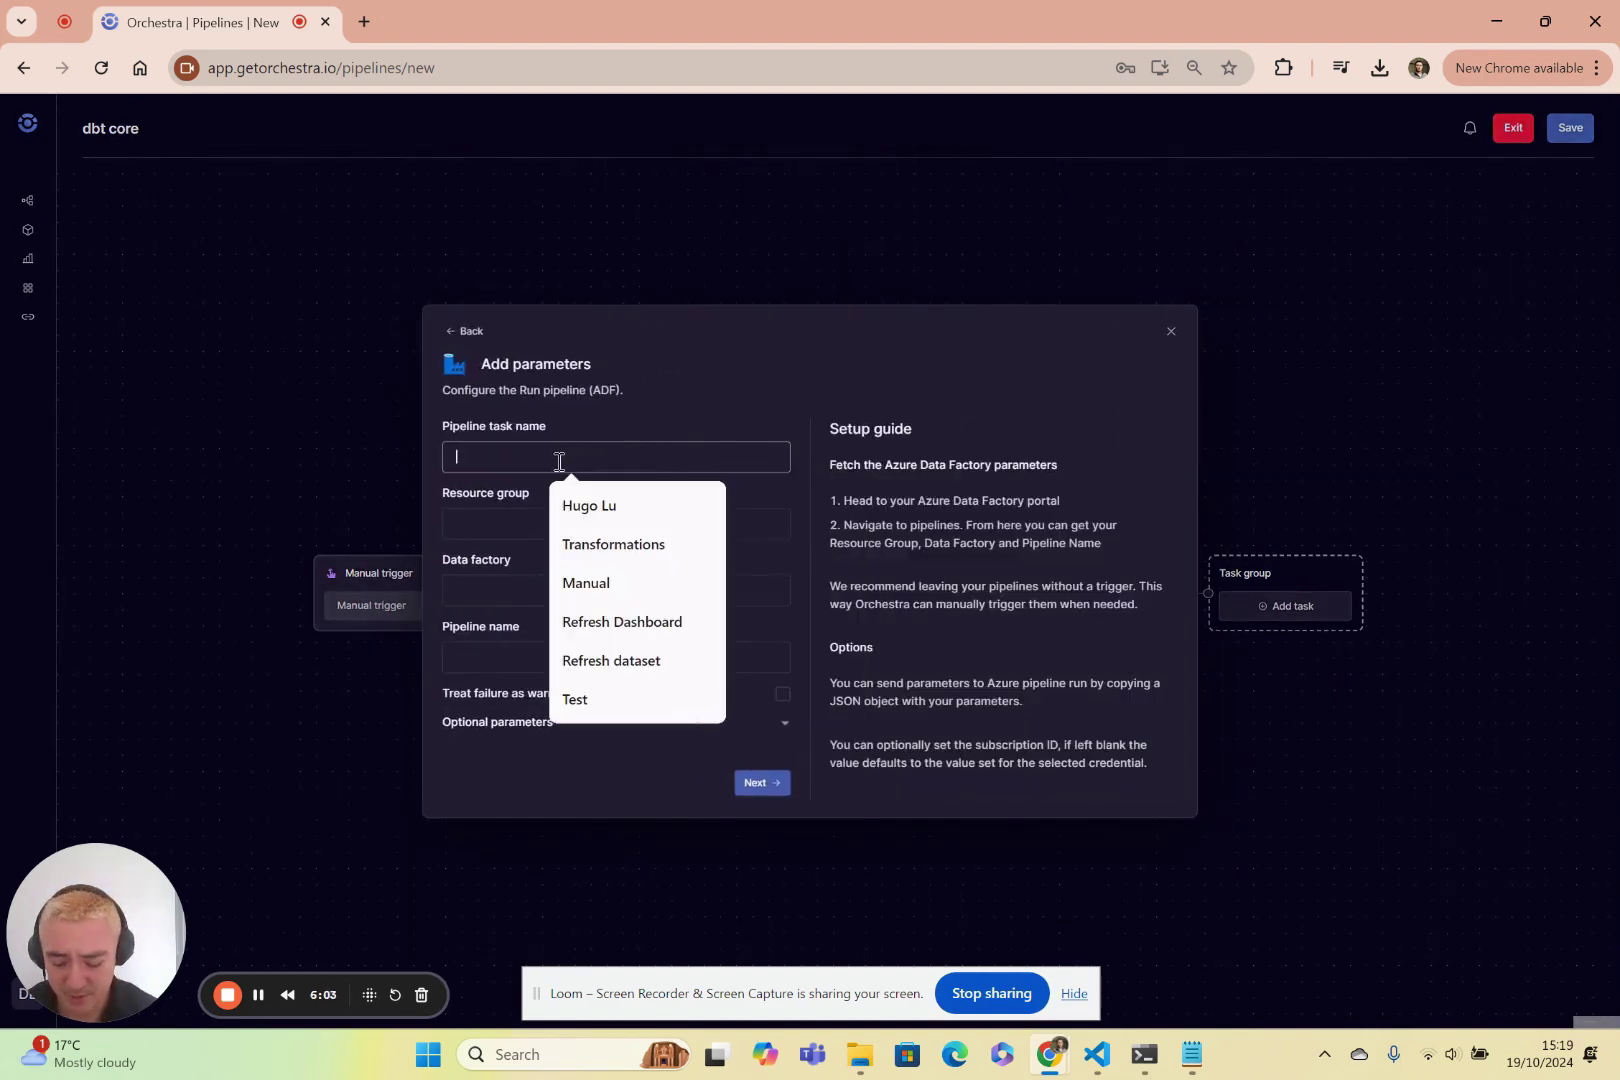
{"action": "type", "text": "Azure co"}
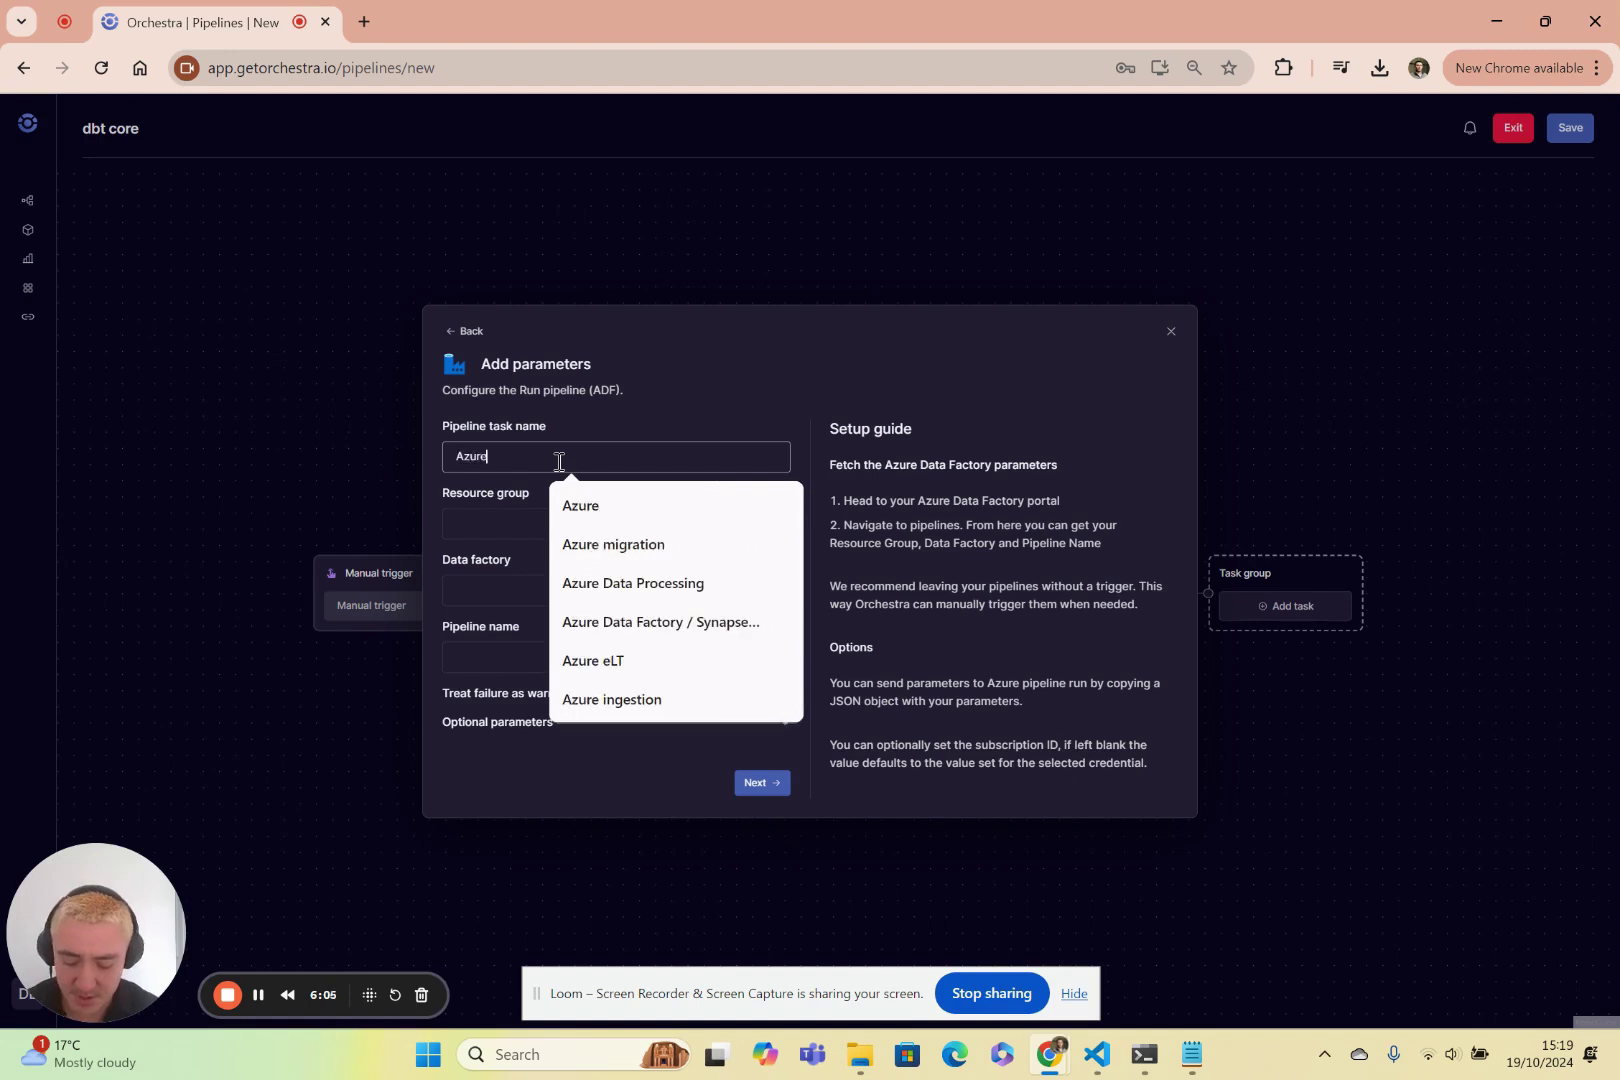
{"action": "key", "text": "BackSpace"}
{"action": "key", "text": "BackSpace"}
{"action": "key", "text": "BackSpace"}
{"action": "type", "text": "data copying"}
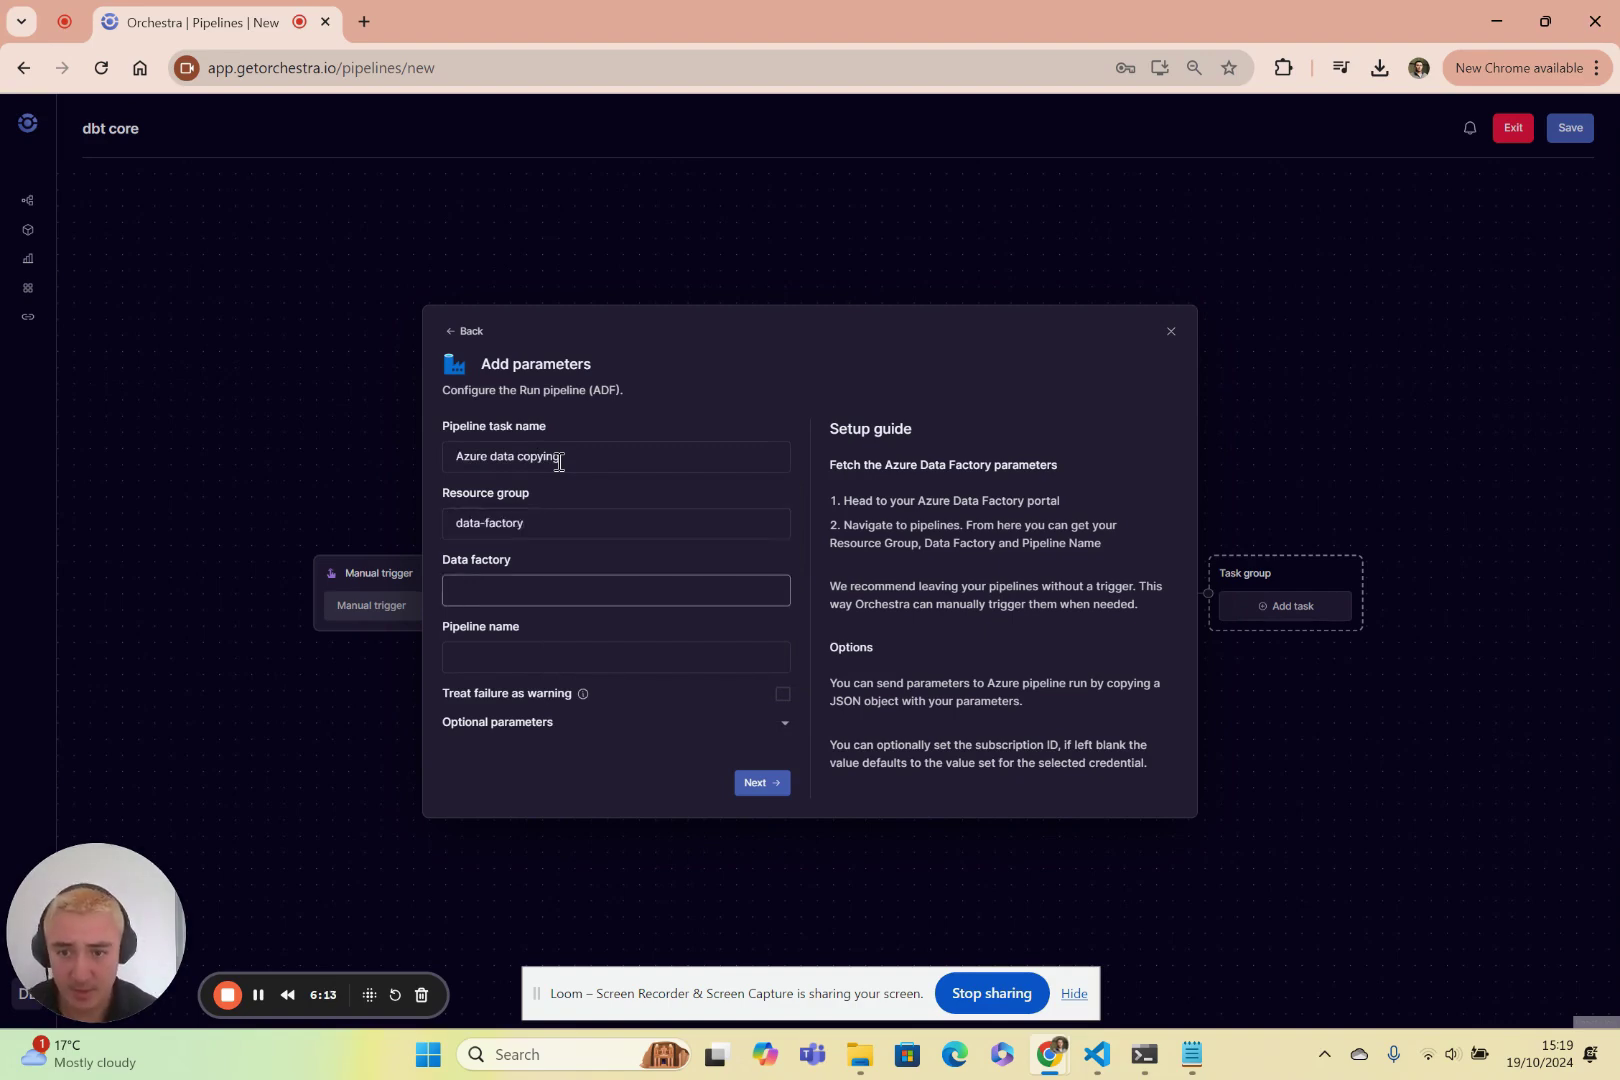
{"action": "key", "text": "shift+Tab"}
{"action": "key", "text": "ctrl+c"}
{"action": "key", "text": "Tab"}
{"action": "key", "text": "ctrl+v"}
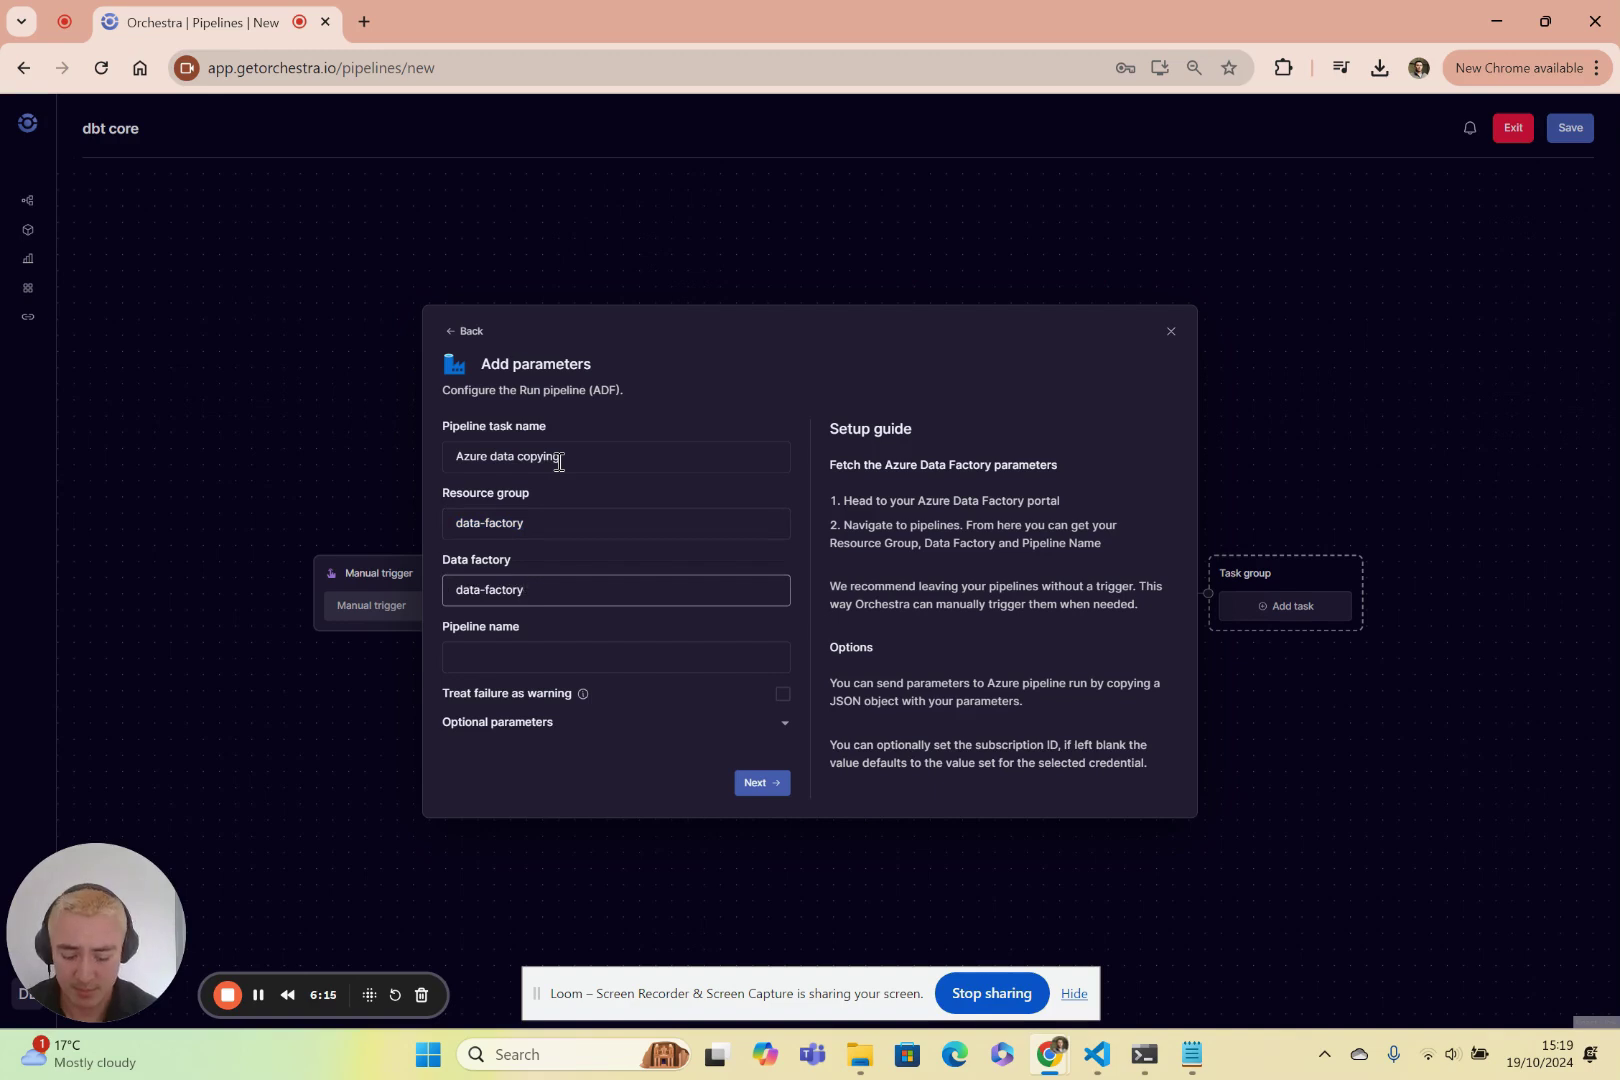
{"action": "key", "text": "Tab"}
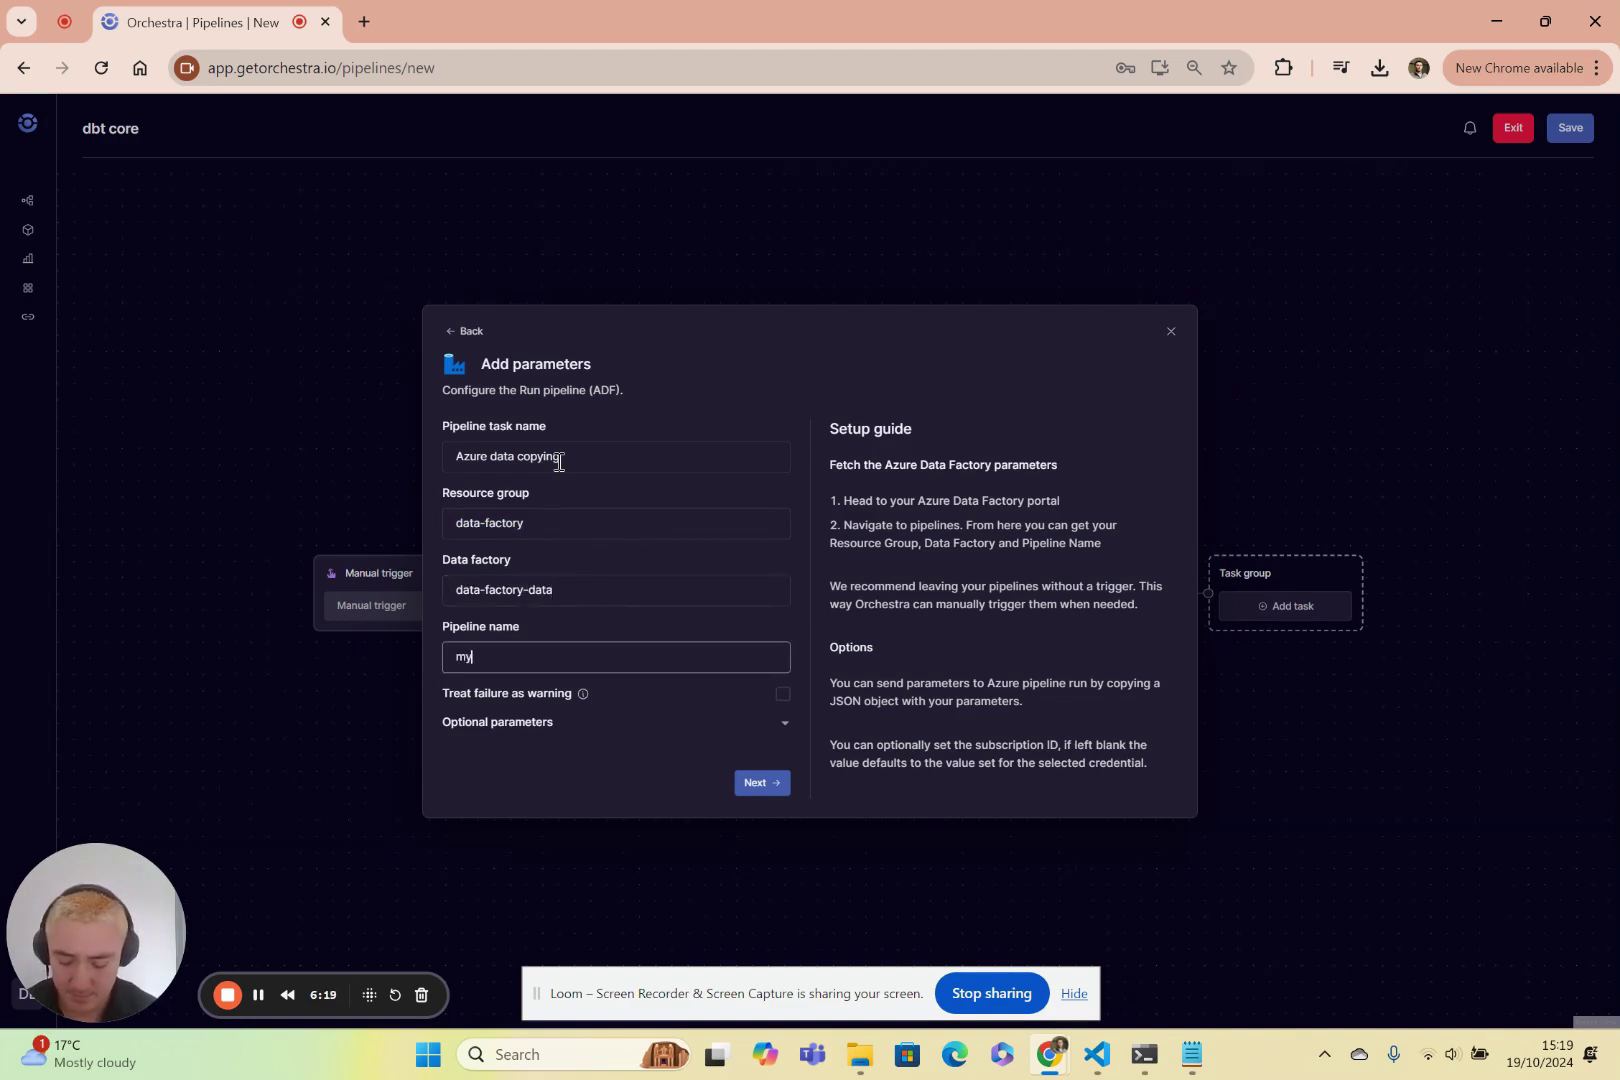
{"action": "type", "text": "mysql-load"}
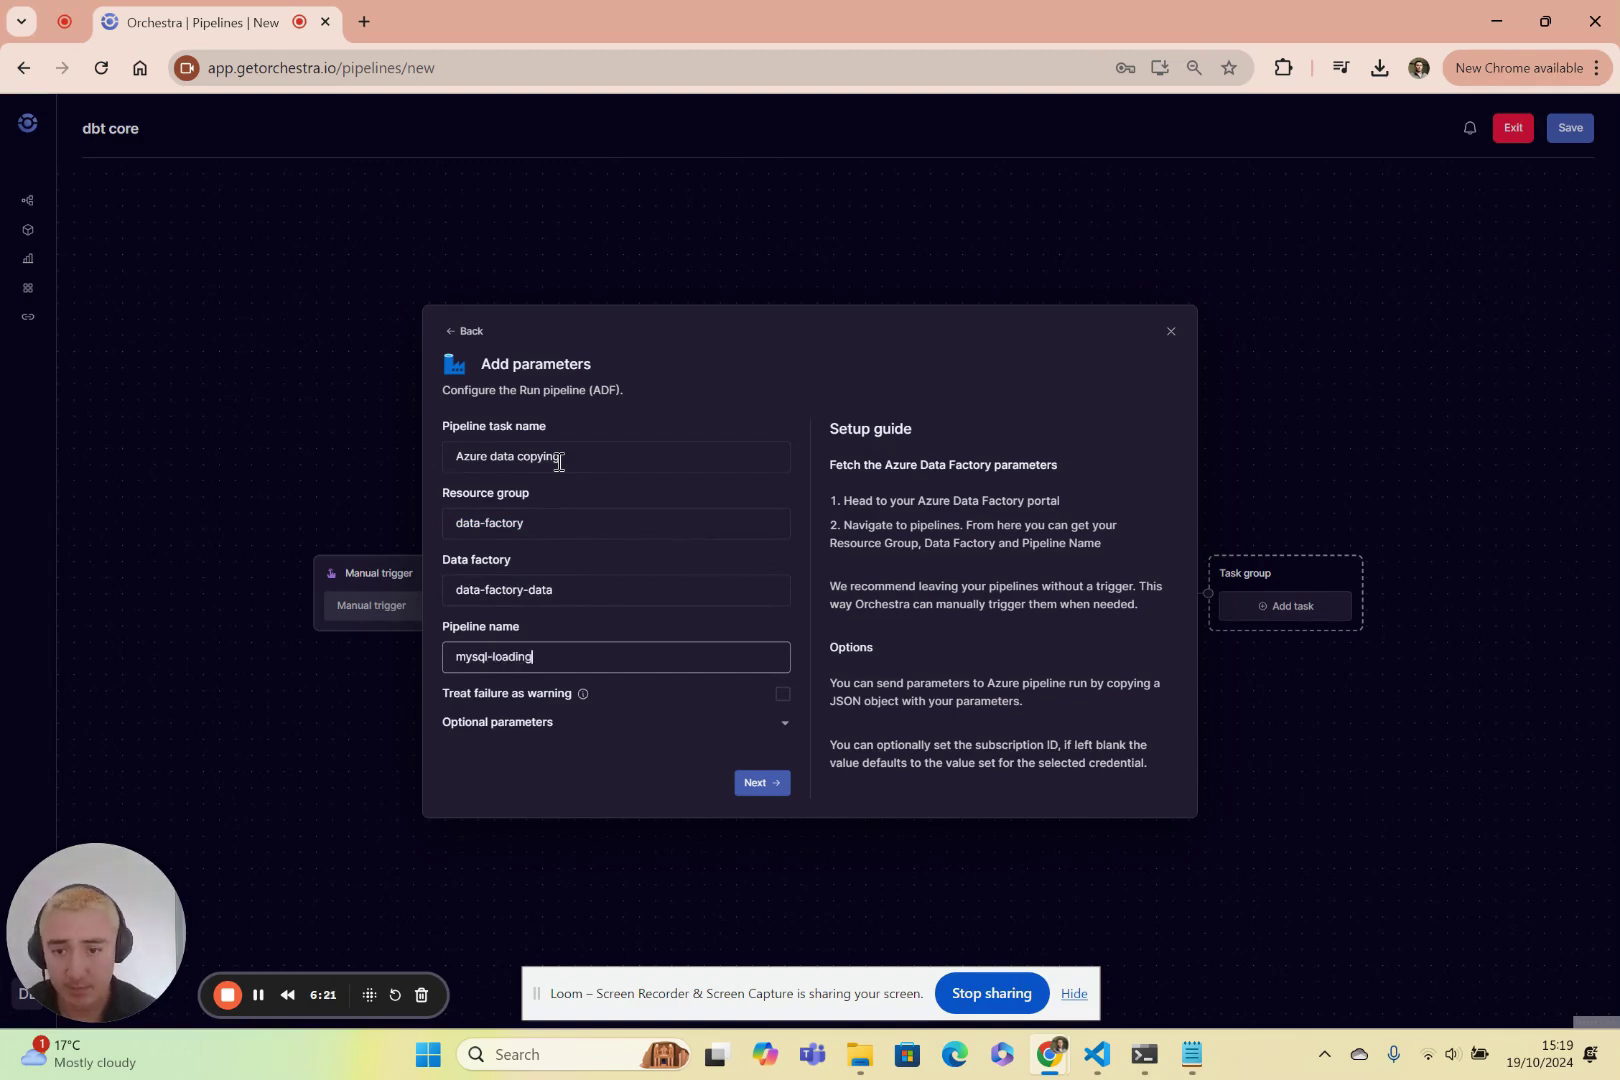
{"action": "type", "text": "ing"}
{"action": "left_click", "coordinate": [758, 785]}
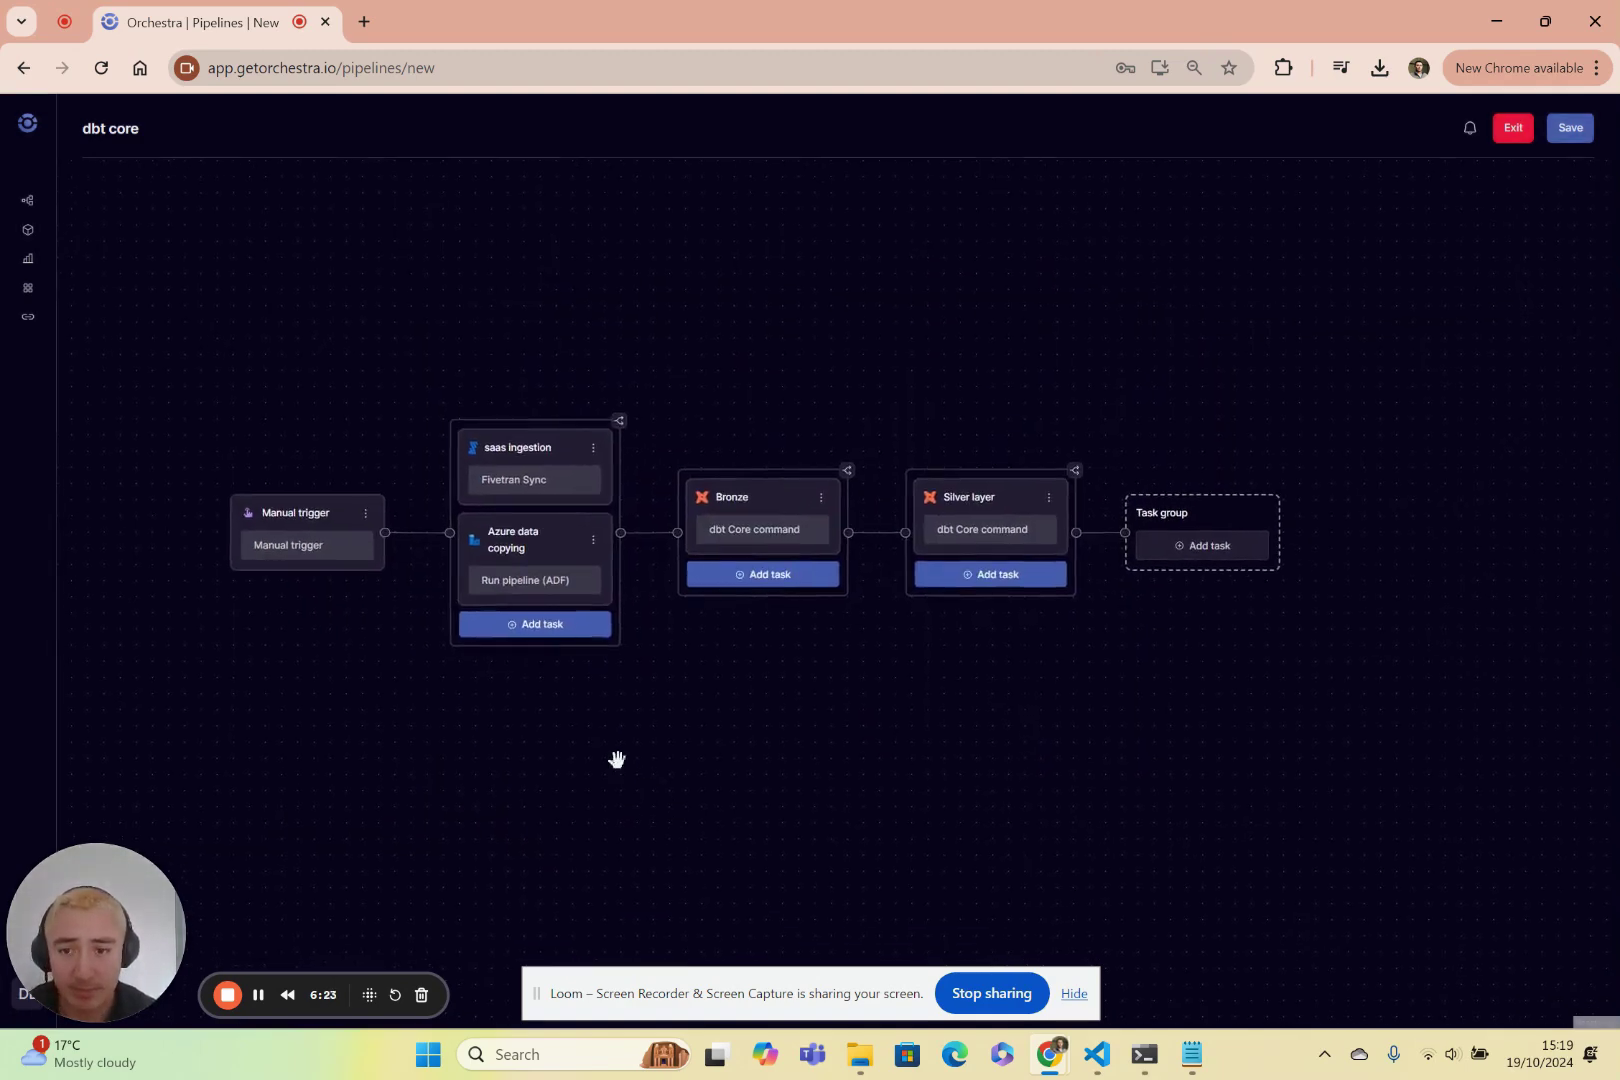
Branch an Azure VM run command task 'f' from Manual trigger, using ARM64 and Windows.
{"action": "left_click", "coordinate": [307, 555]}
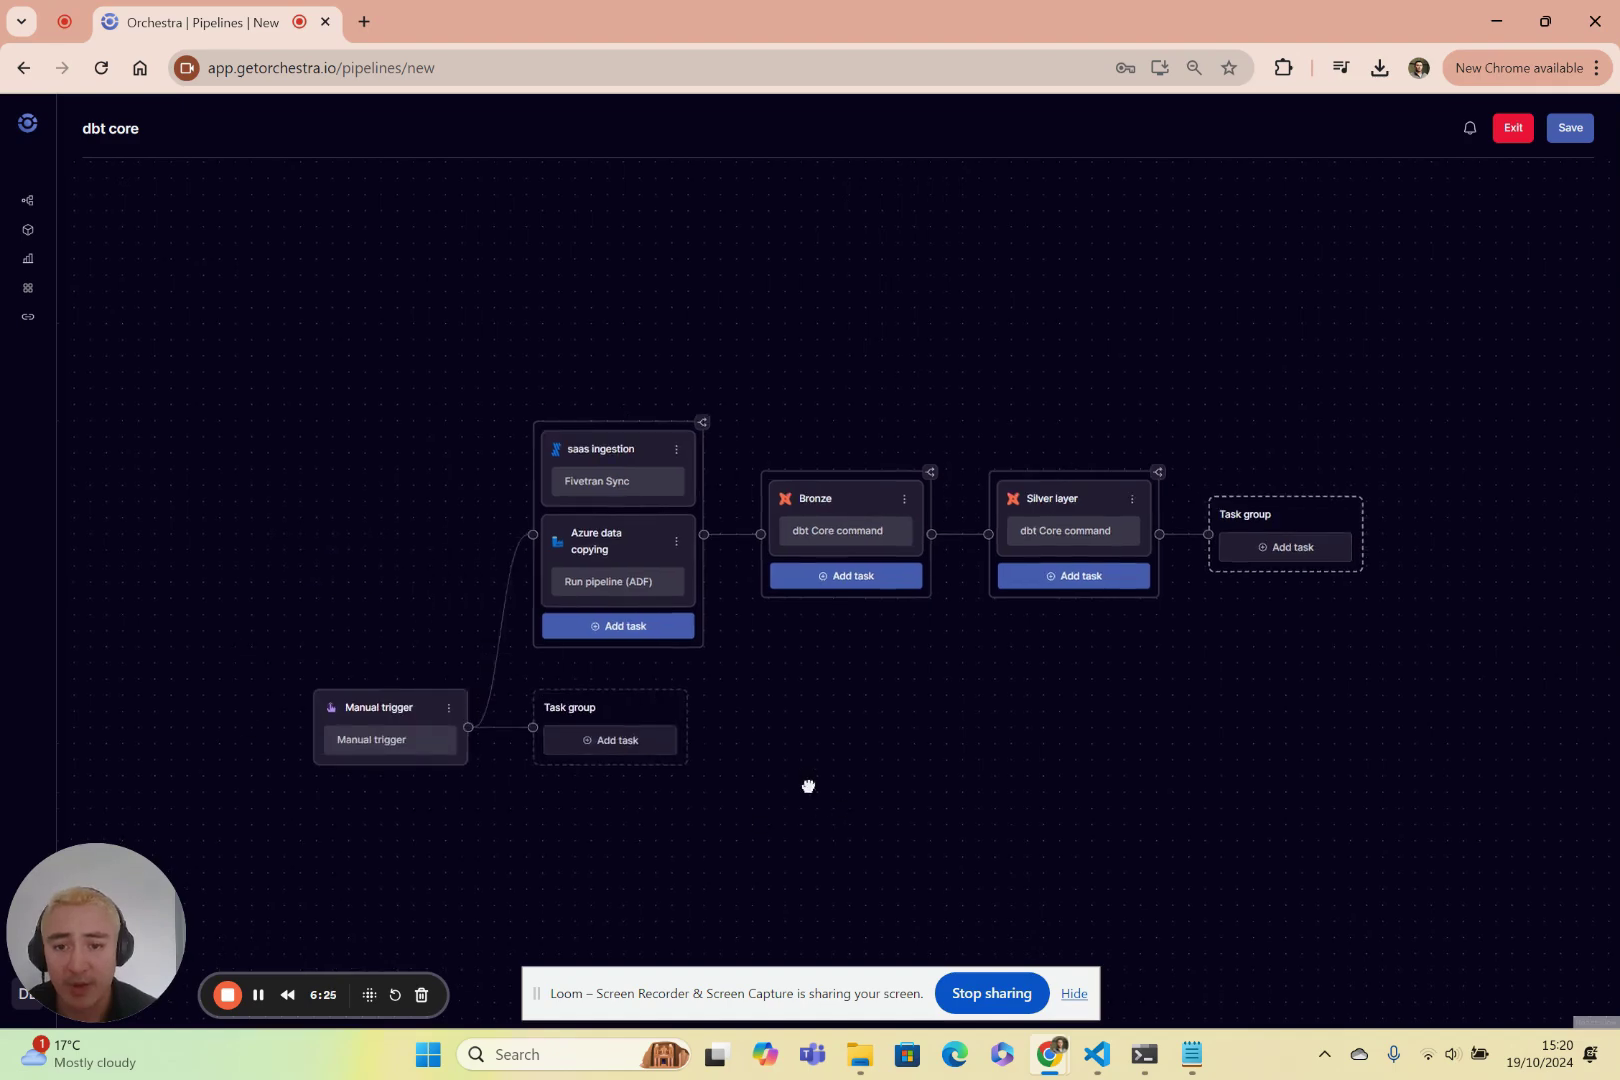
{"action": "left_click", "coordinate": [526, 692]}
{"action": "left_click", "coordinate": [845, 480]}
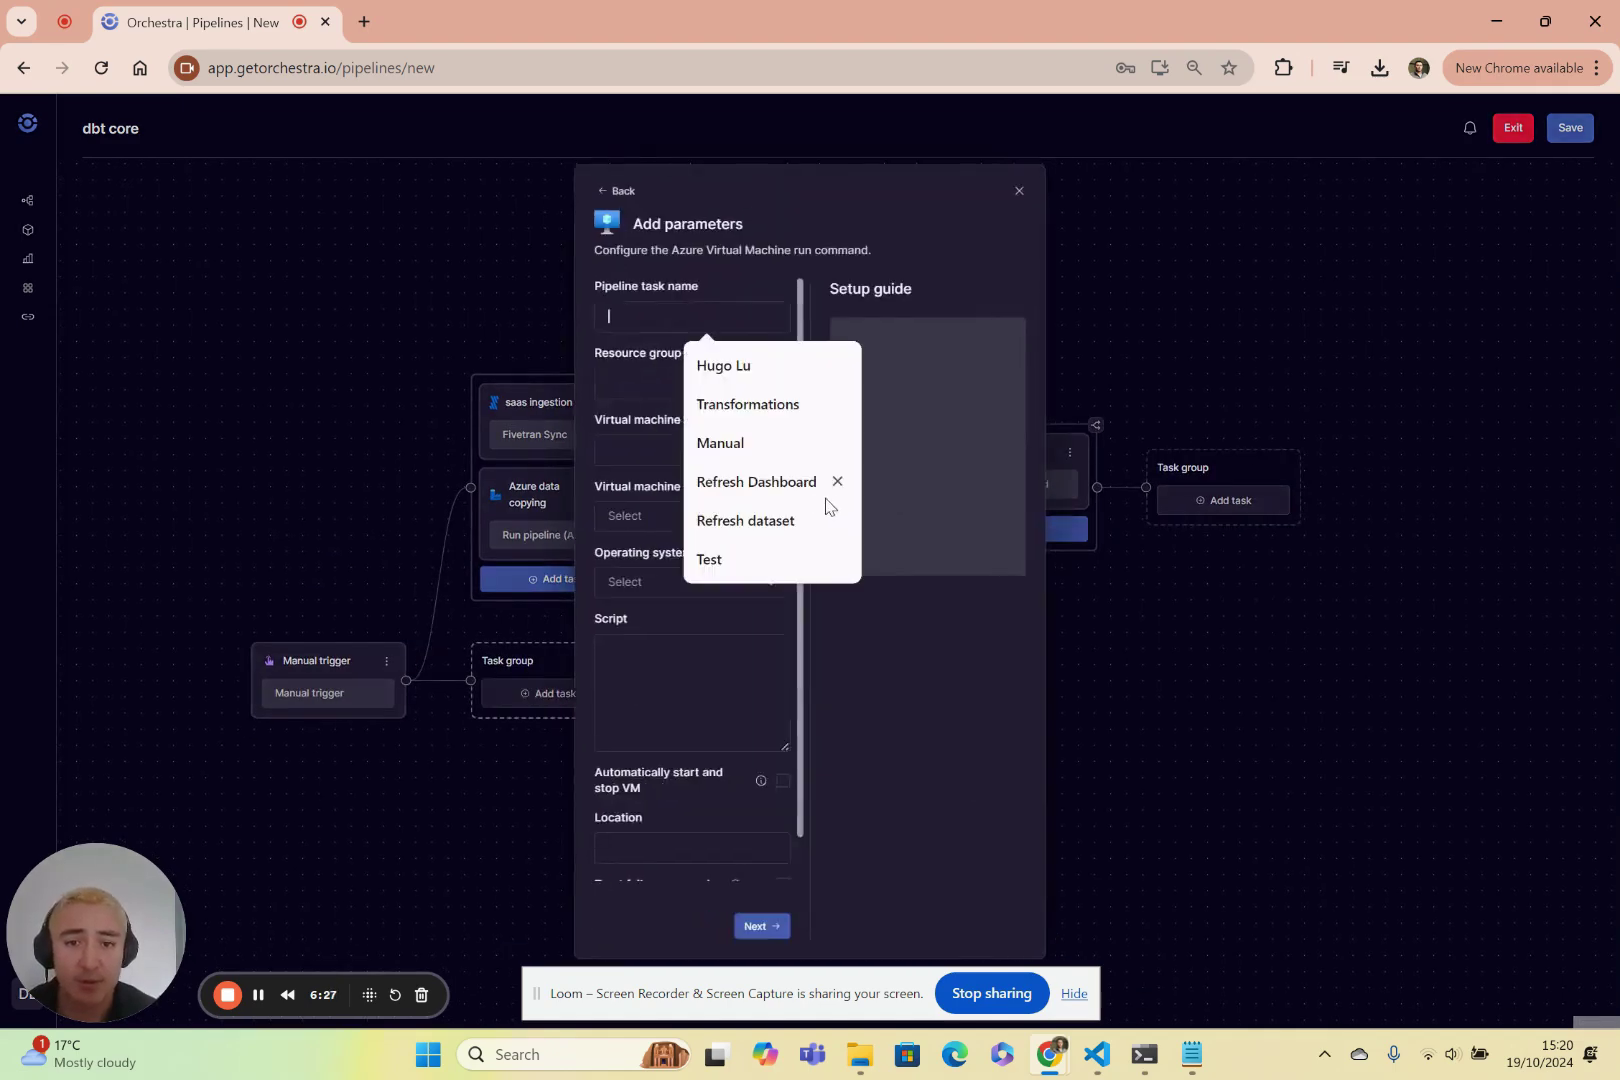
{"action": "left_click", "coordinate": [503, 315]}
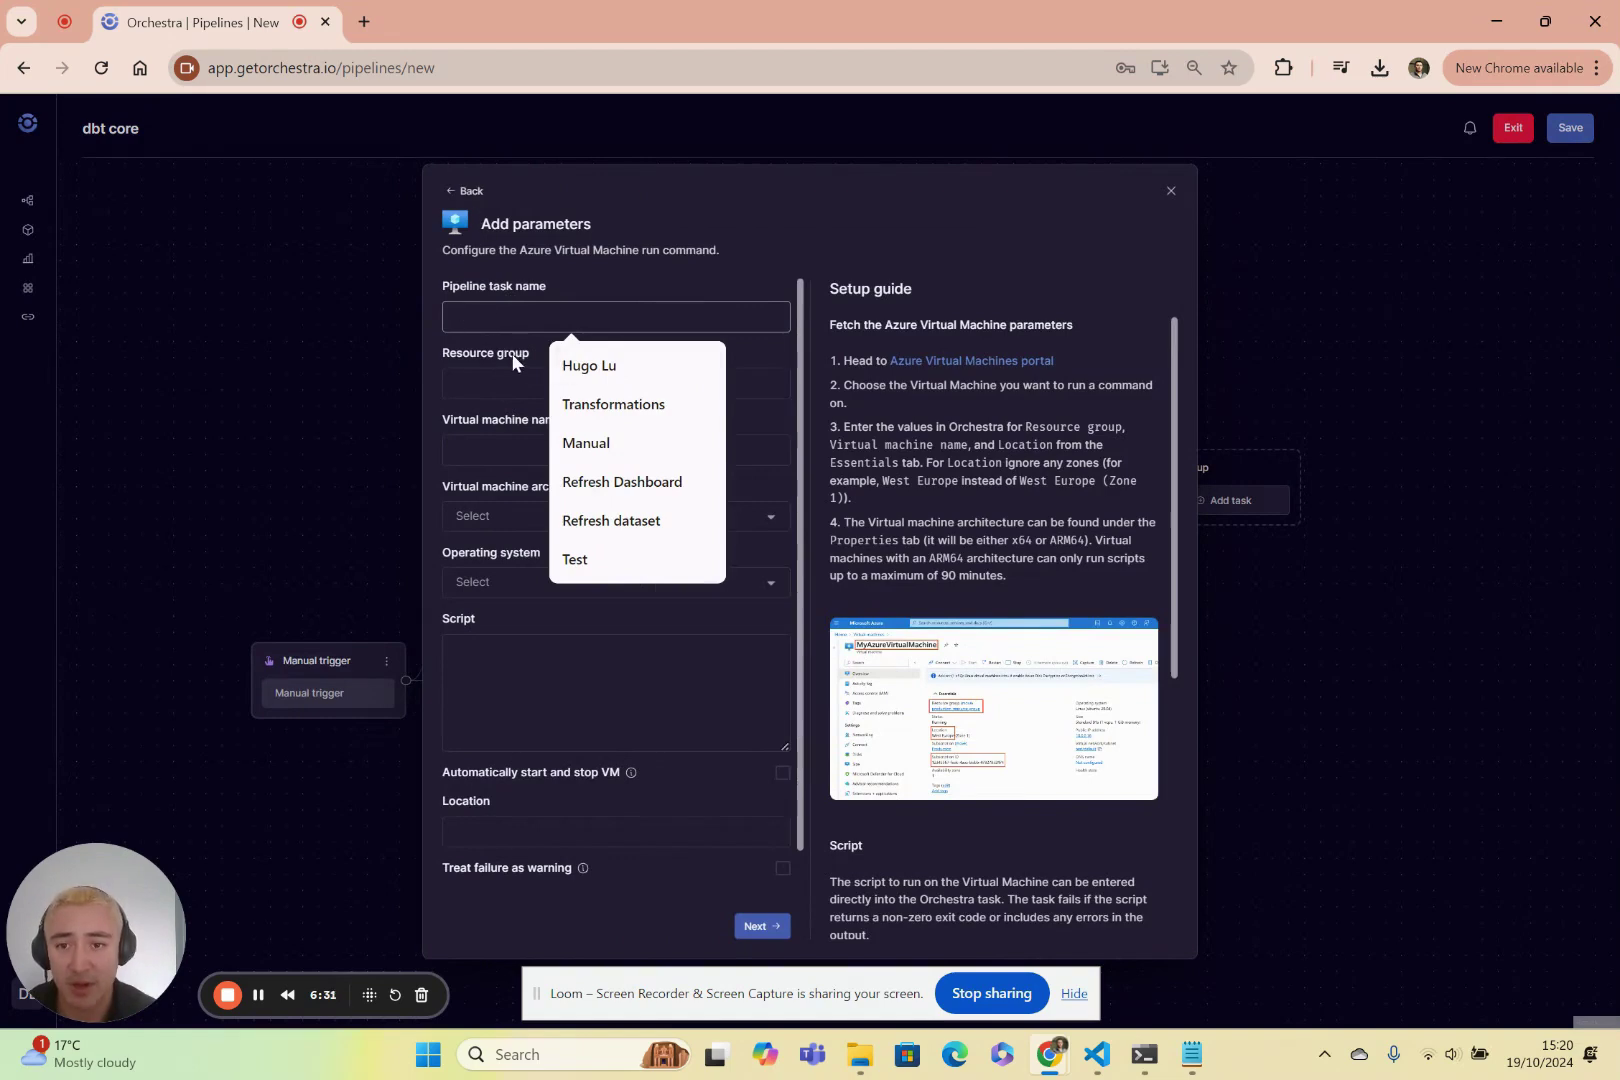
{"action": "type", "text": "f"}
{"action": "left_click", "coordinate": [485, 382]}
{"action": "type", "text": "f"}
{"action": "left_click", "coordinate": [477, 460]}
{"action": "type", "text": "f"}
{"action": "left_click", "coordinate": [520, 516]}
{"action": "left_click", "coordinate": [505, 575]}
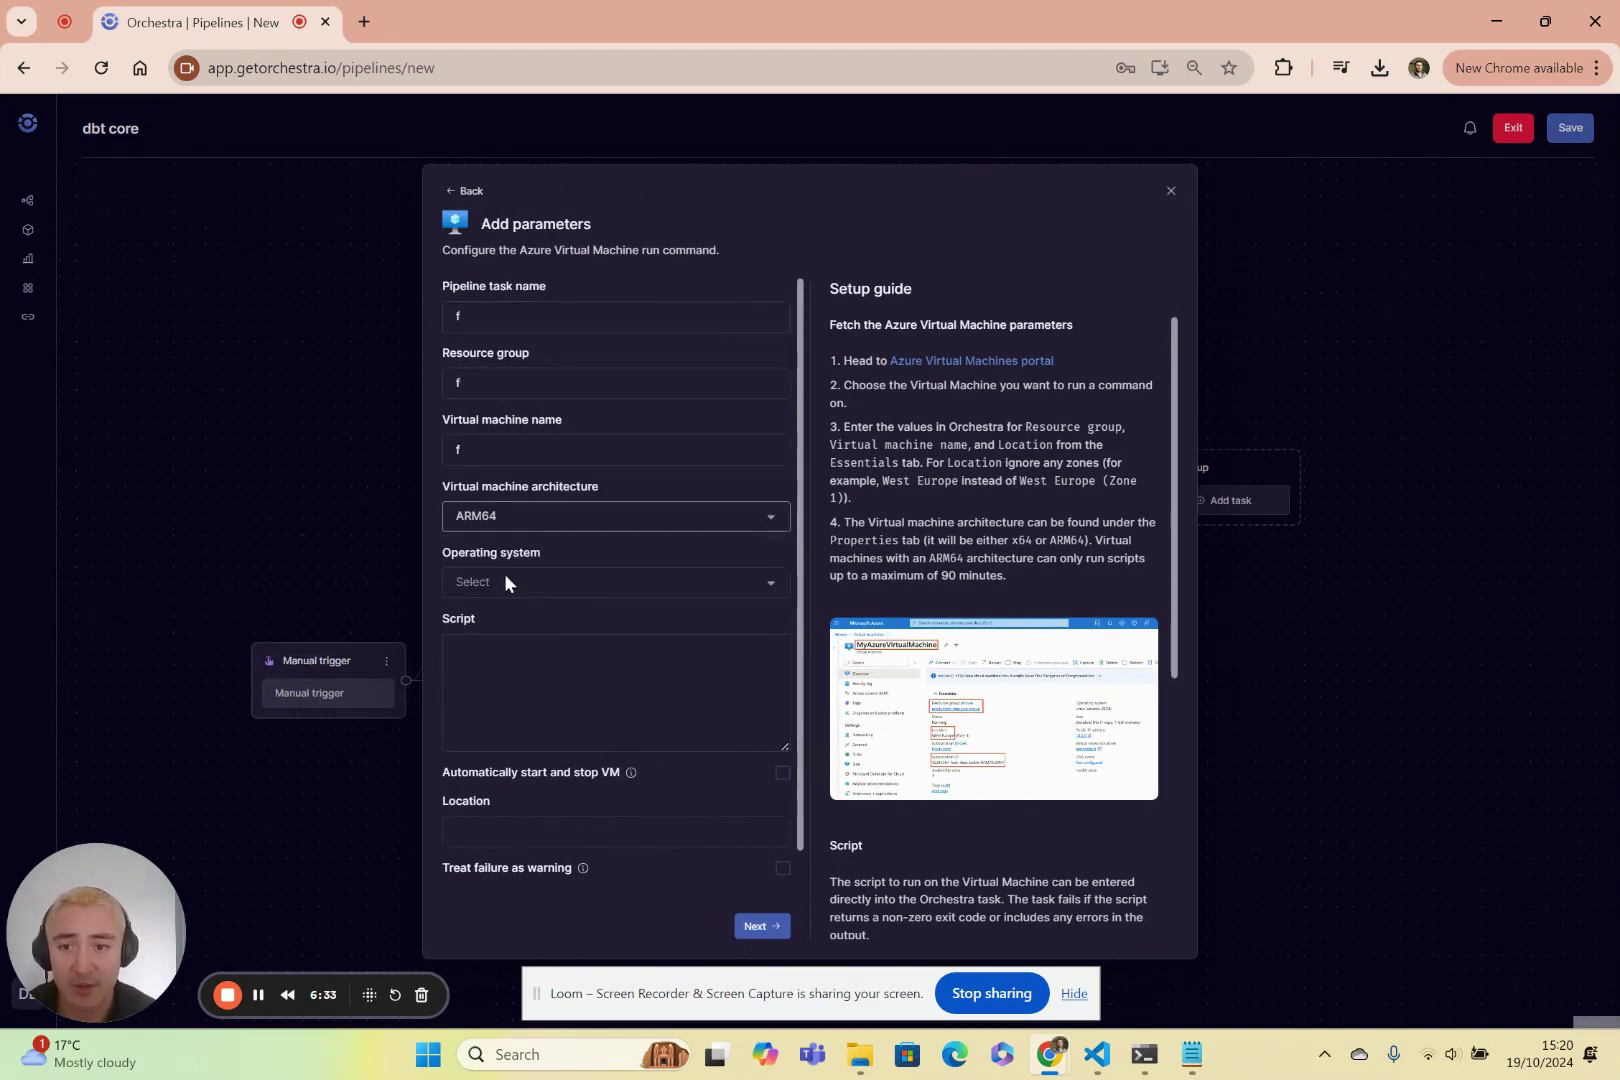
{"action": "left_click", "coordinate": [504, 582]}
{"action": "left_click", "coordinate": [505, 622]}
Have it run python3 execute.py with auto start/stop in uk-europe-1, and add it.
{"action": "left_click", "coordinate": [514, 689]}
{"action": "mouse_move", "coordinate": [630, 772]}
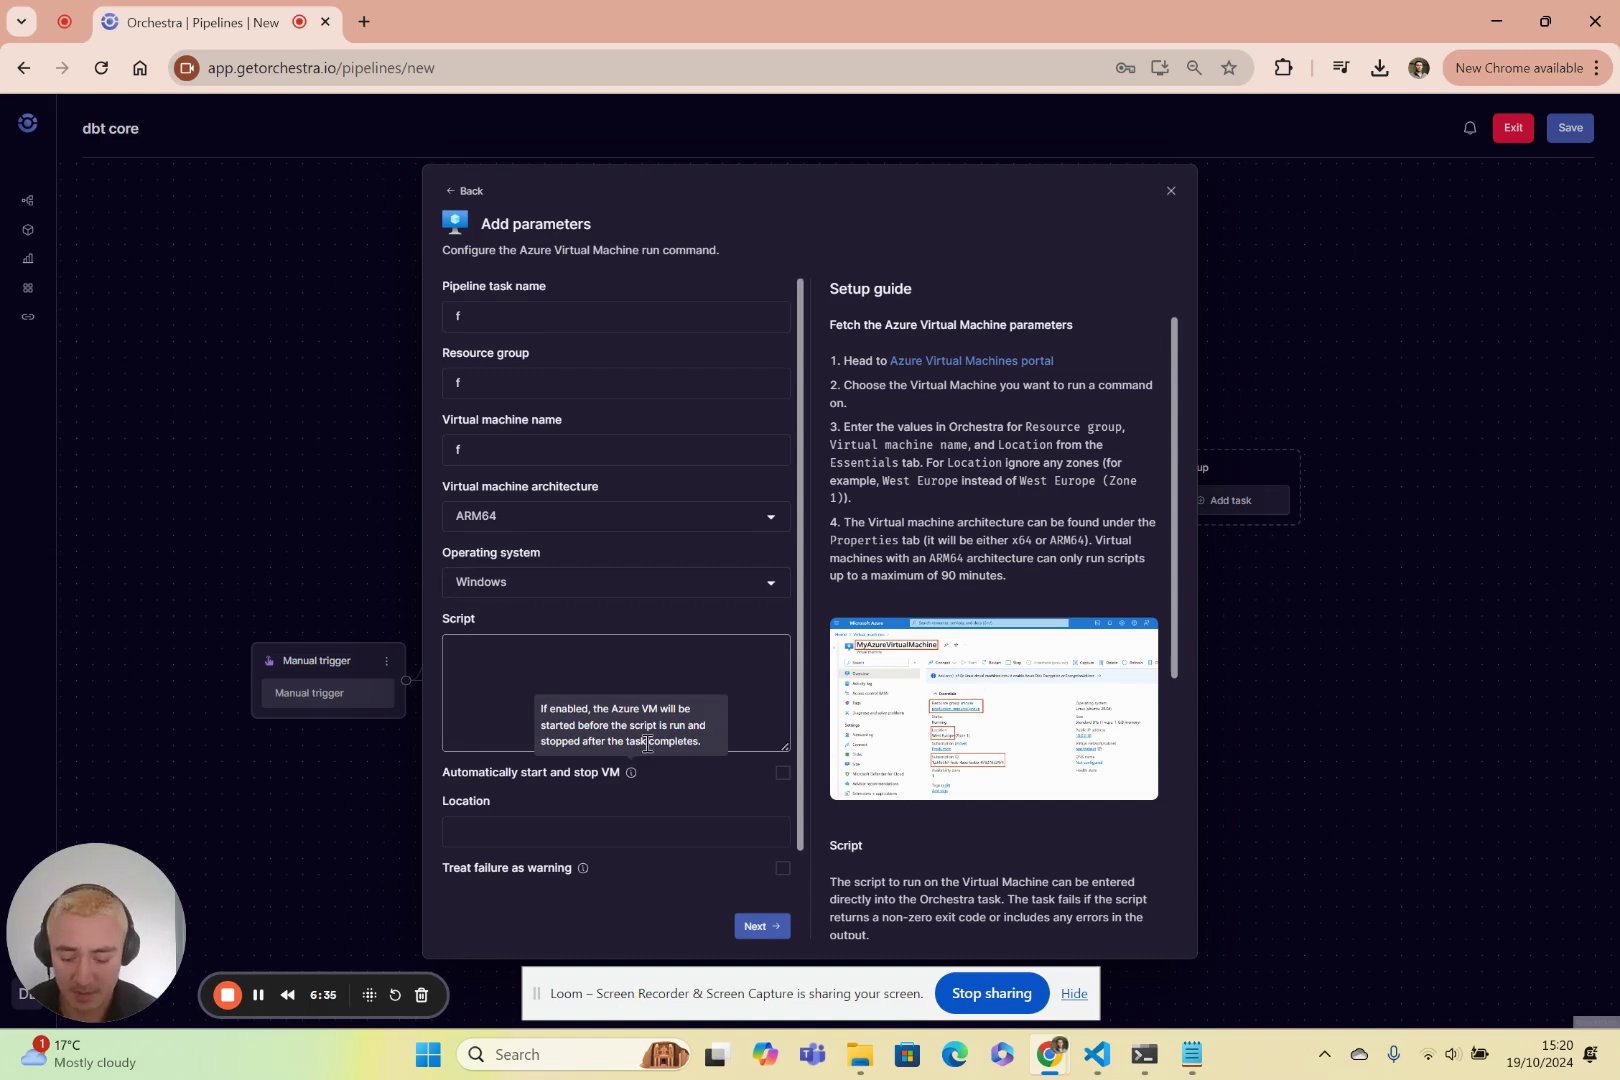
{"action": "type", "text": "python"}
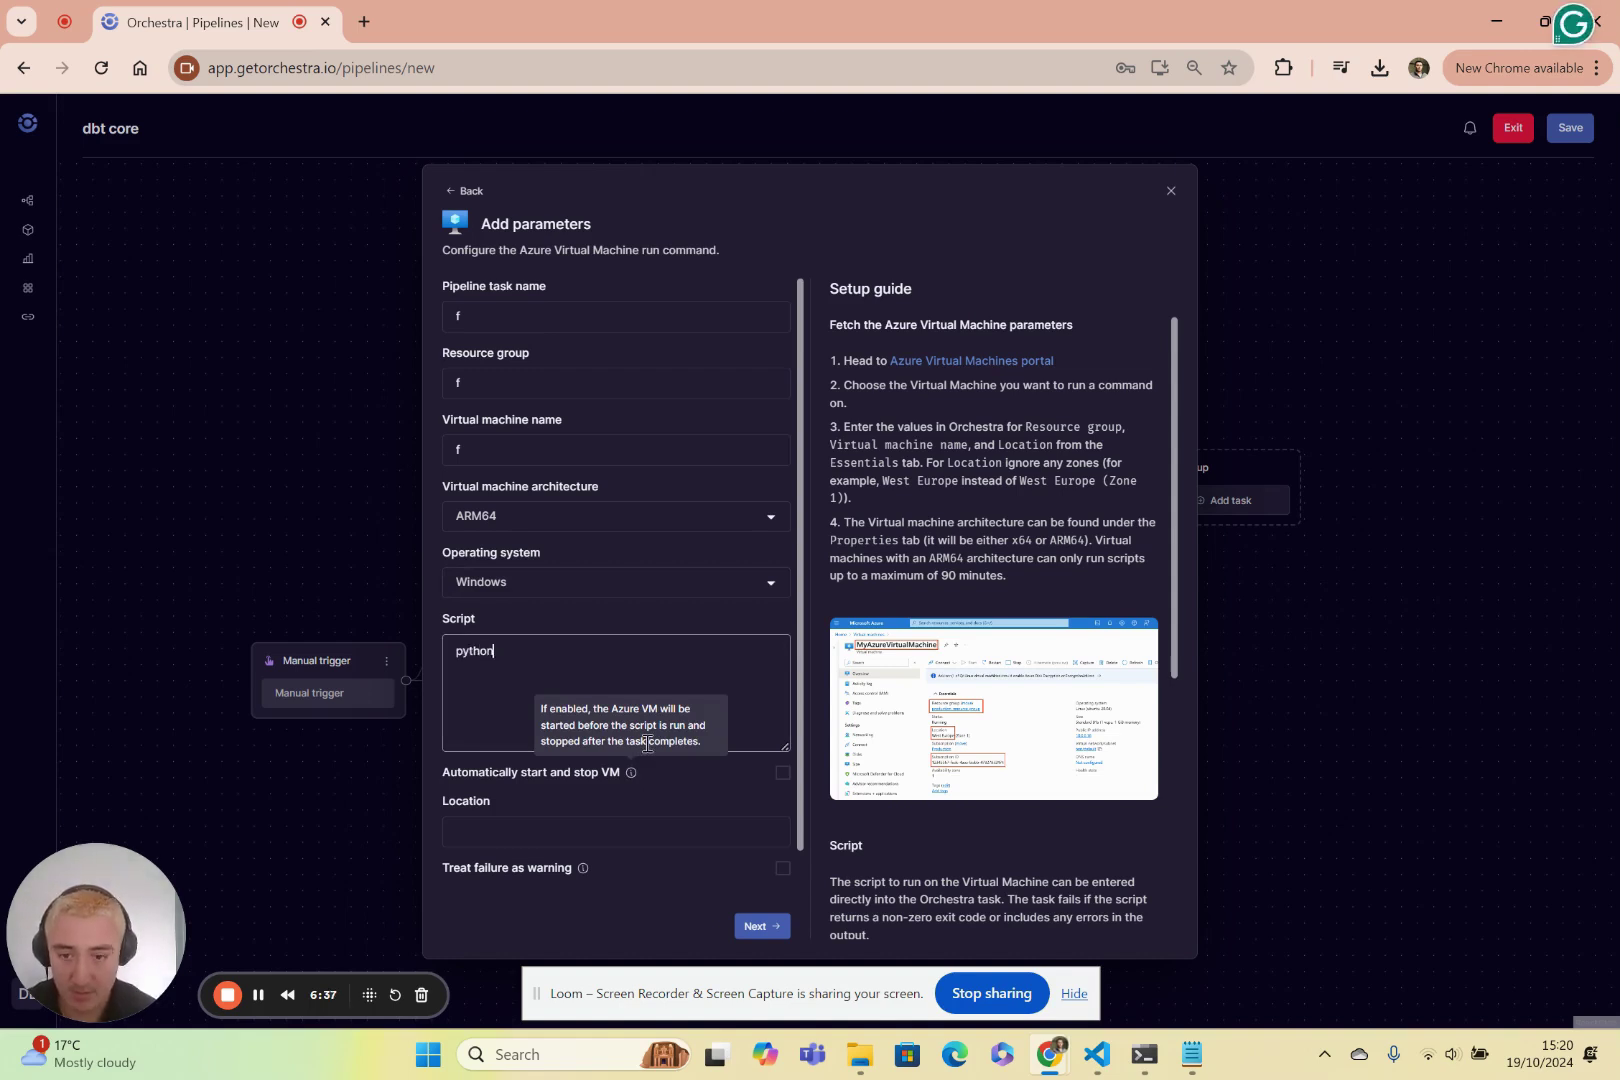
{"action": "type", "text": "3 execute.py;"}
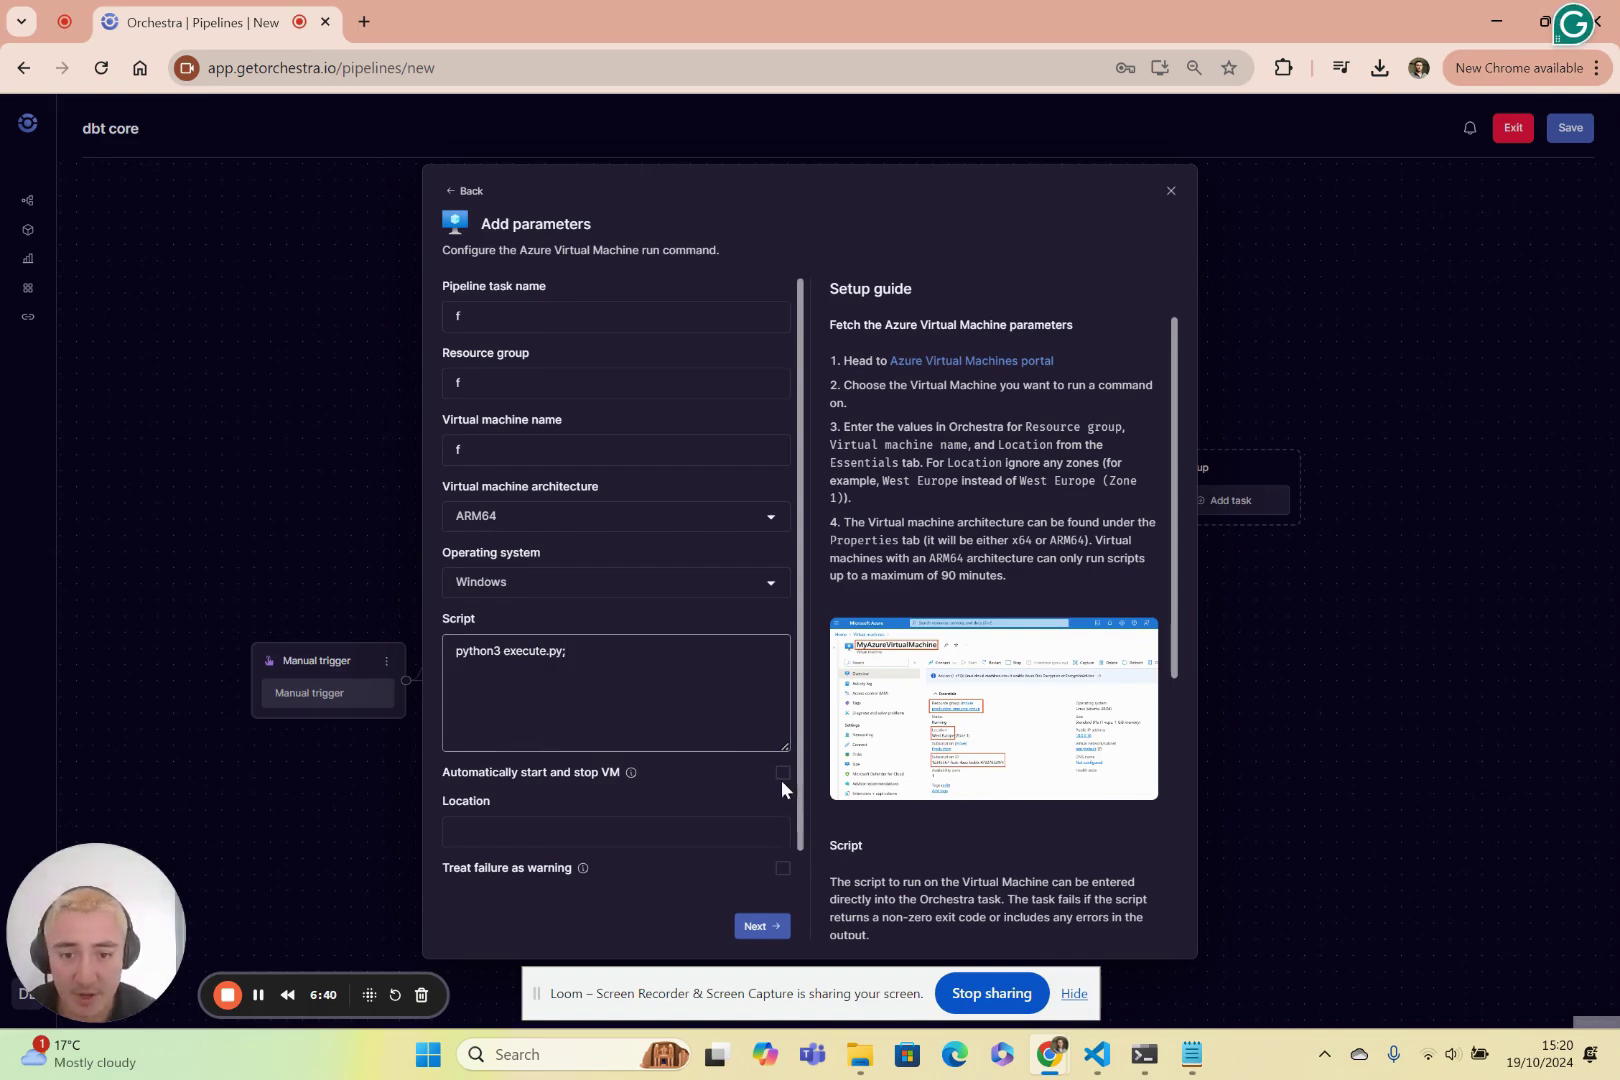
{"action": "left_click", "coordinate": [782, 772]}
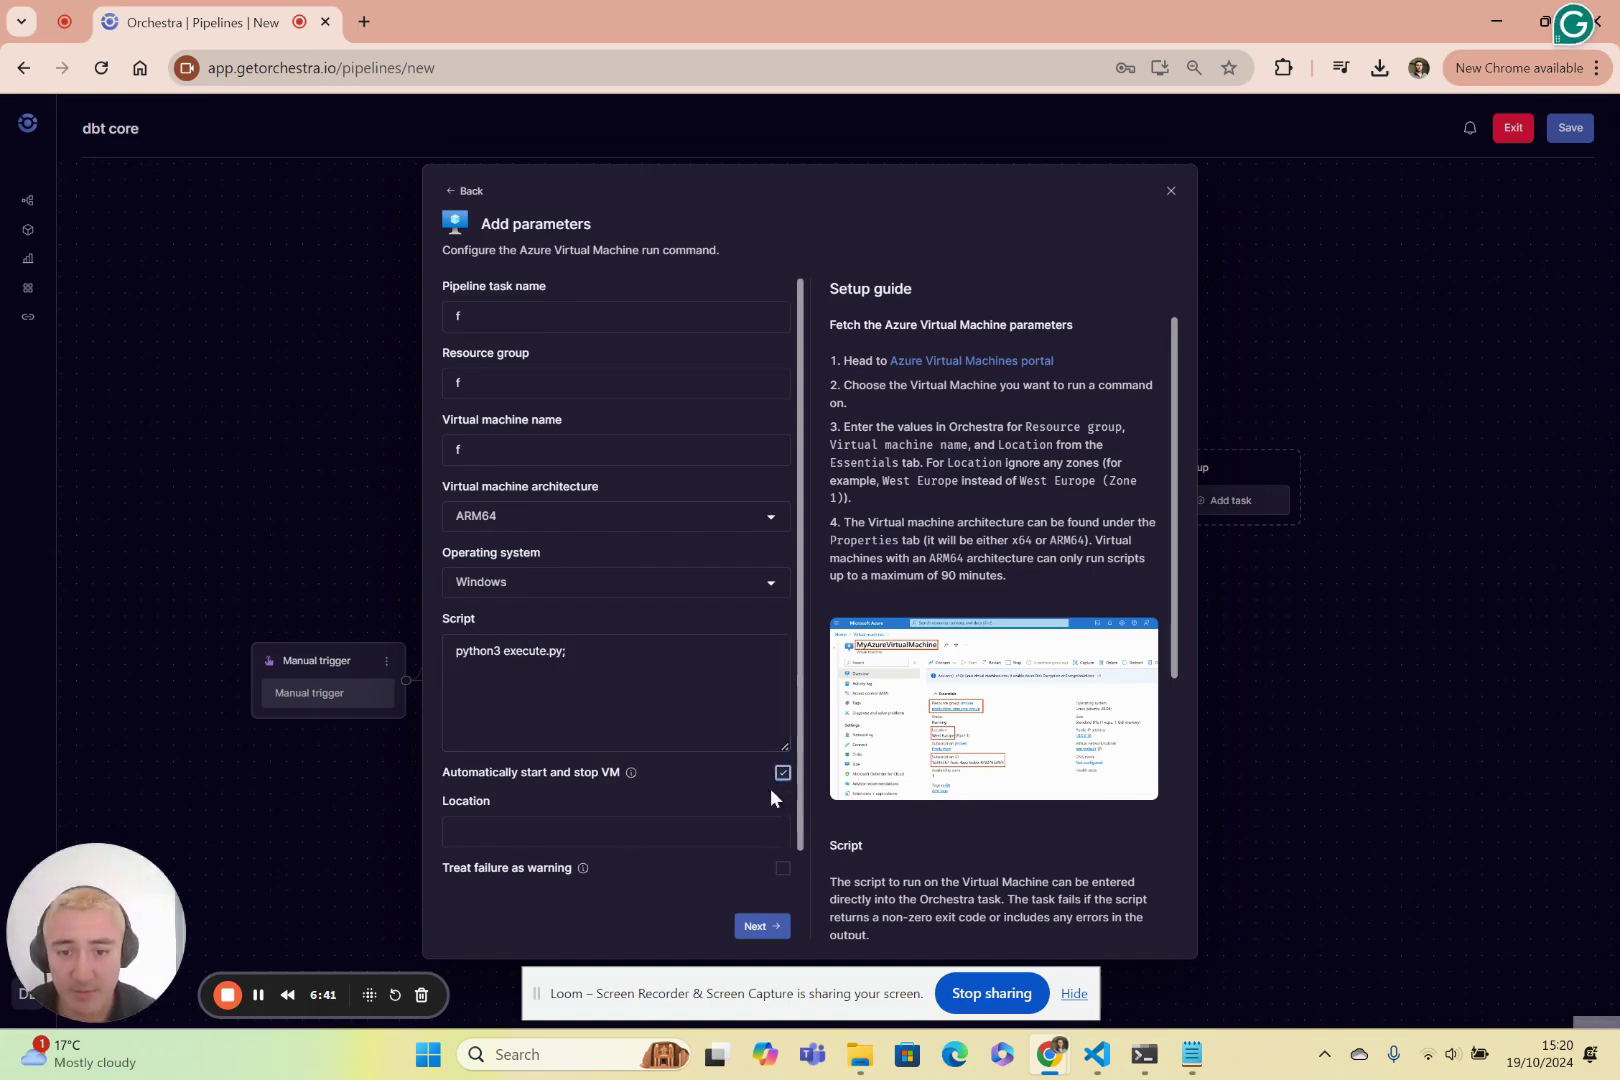
{"action": "left_click", "coordinate": [580, 828]}
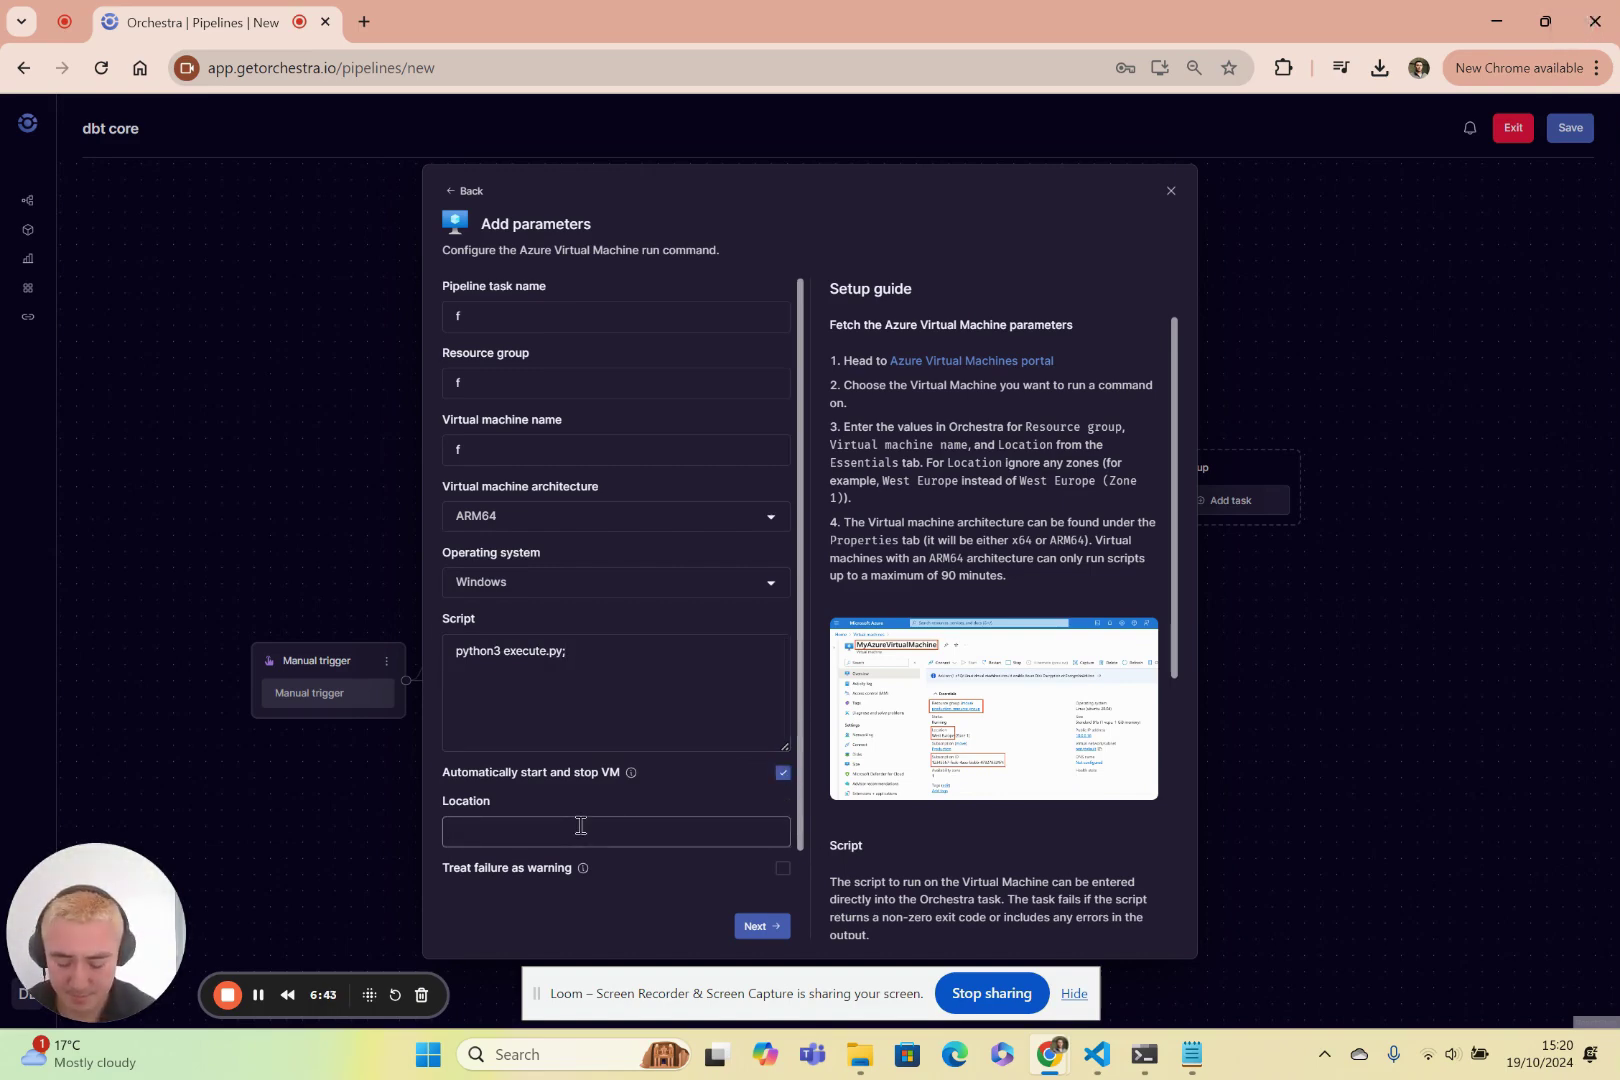
{"action": "type", "text": "uk-europe"}
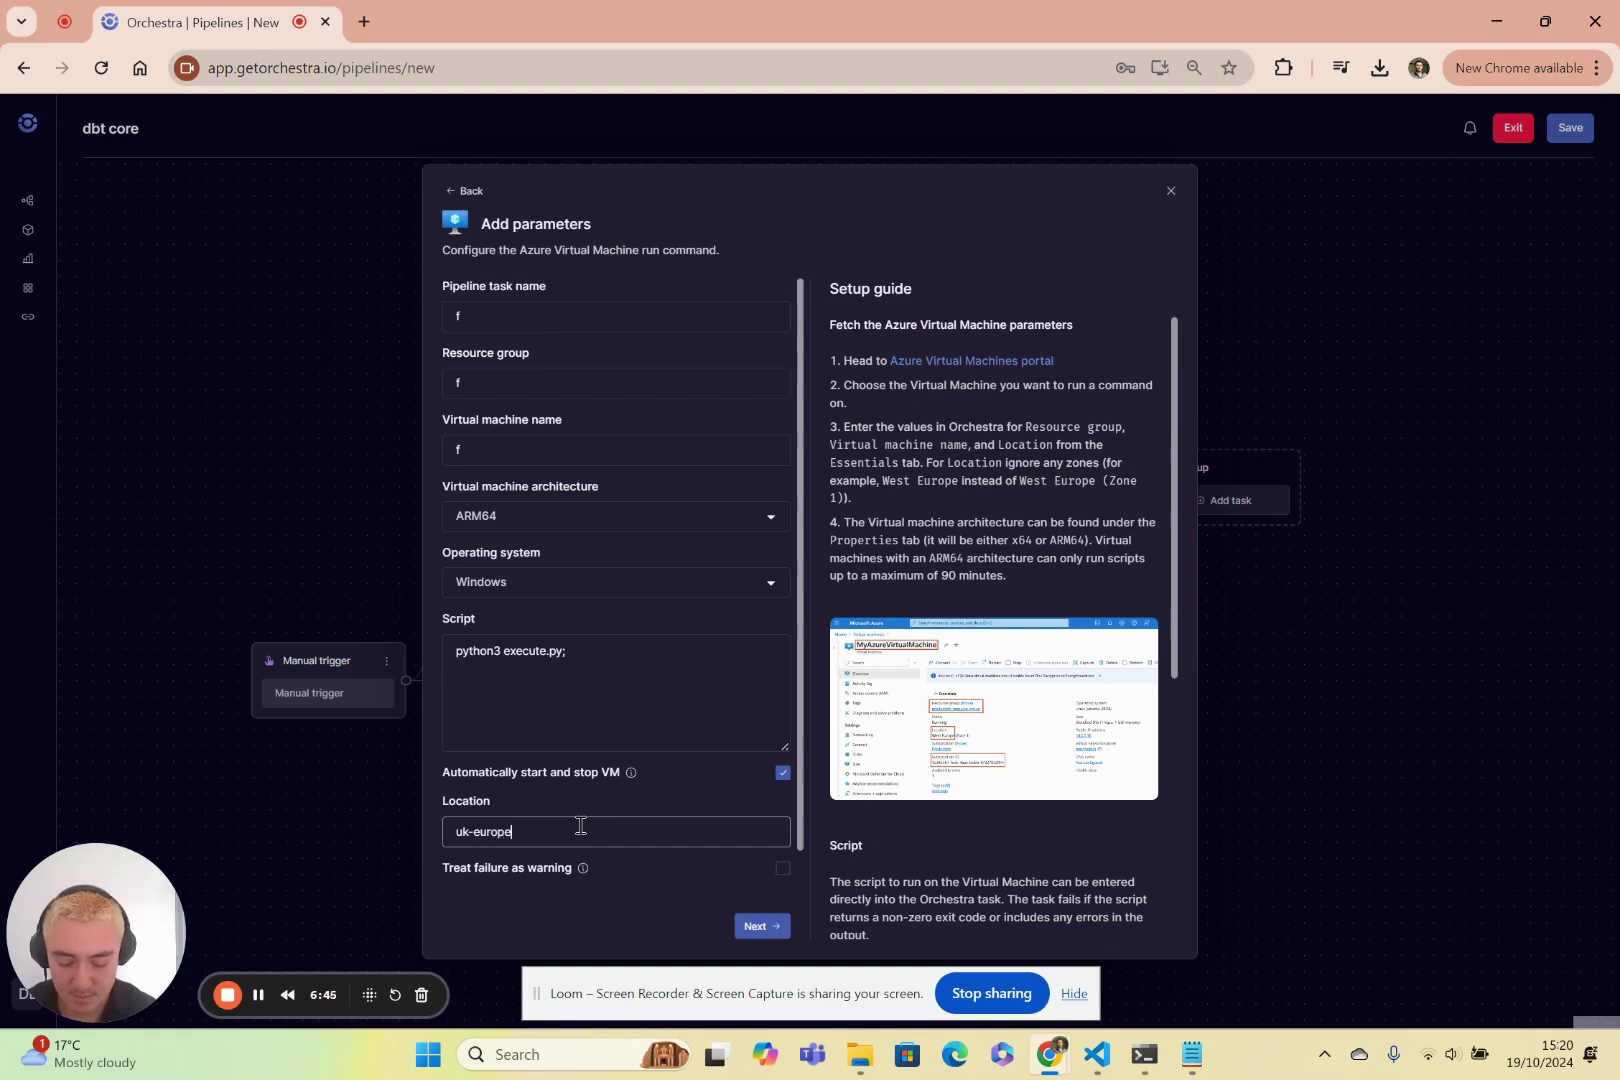
{"action": "type", "text": "-1"}
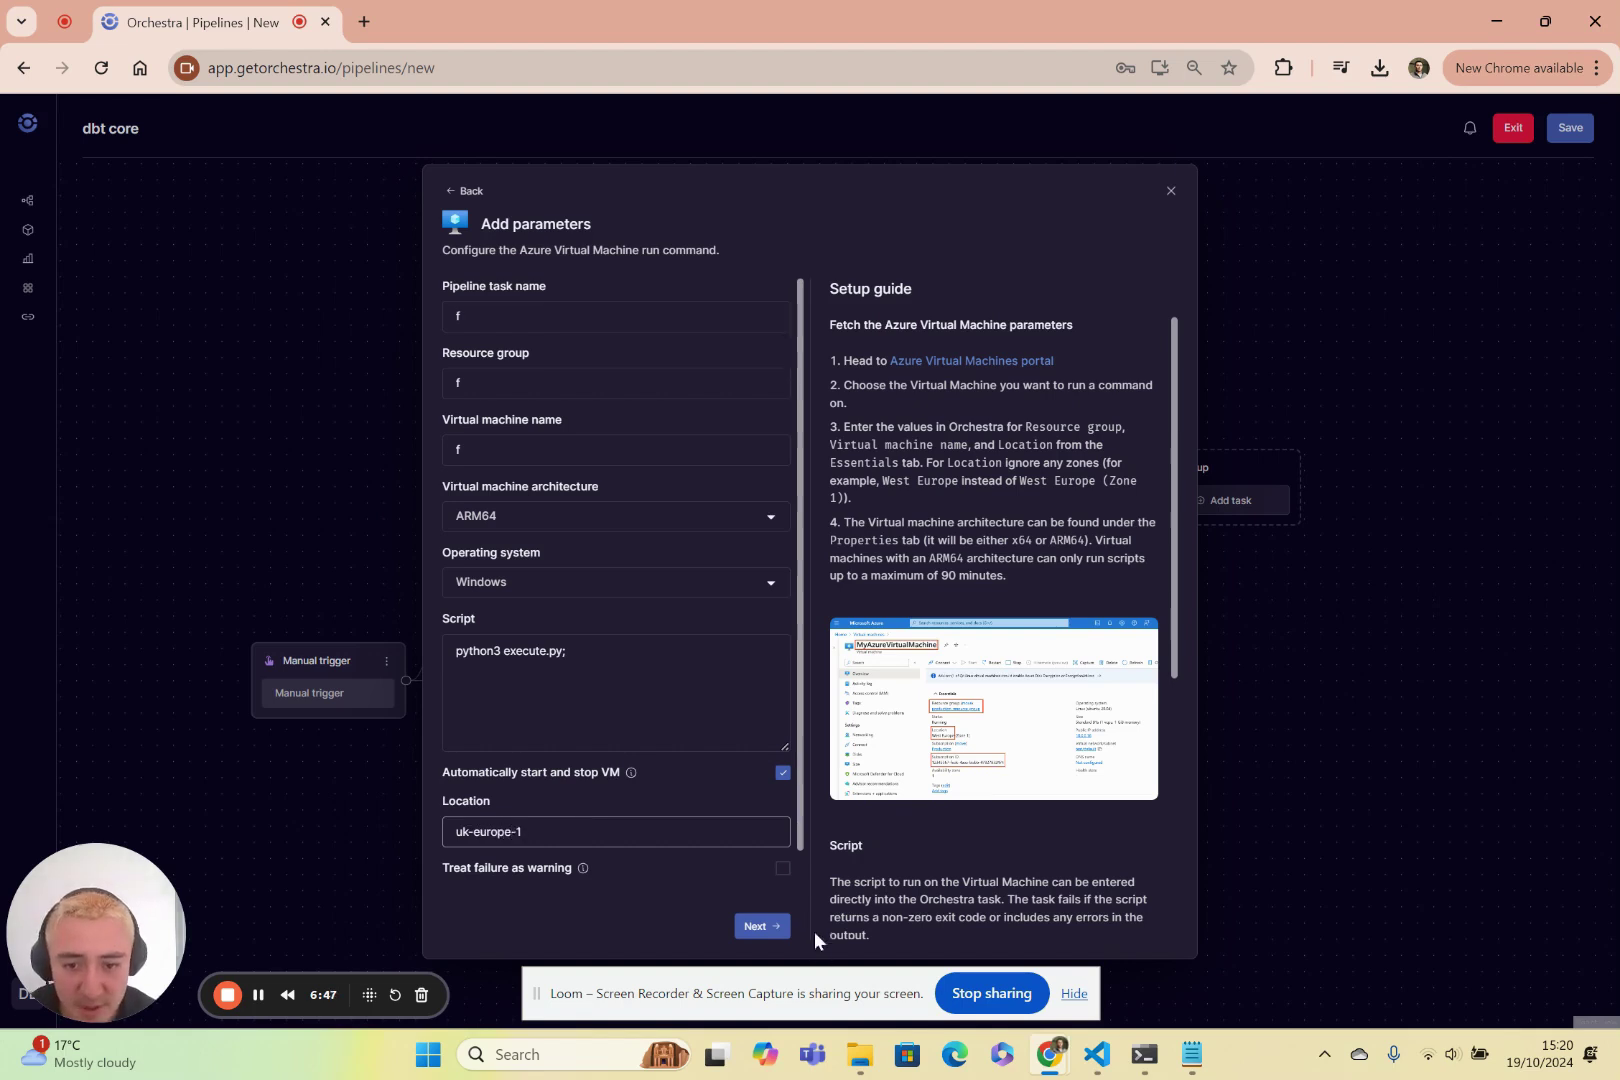
{"action": "left_click", "coordinate": [760, 926]}
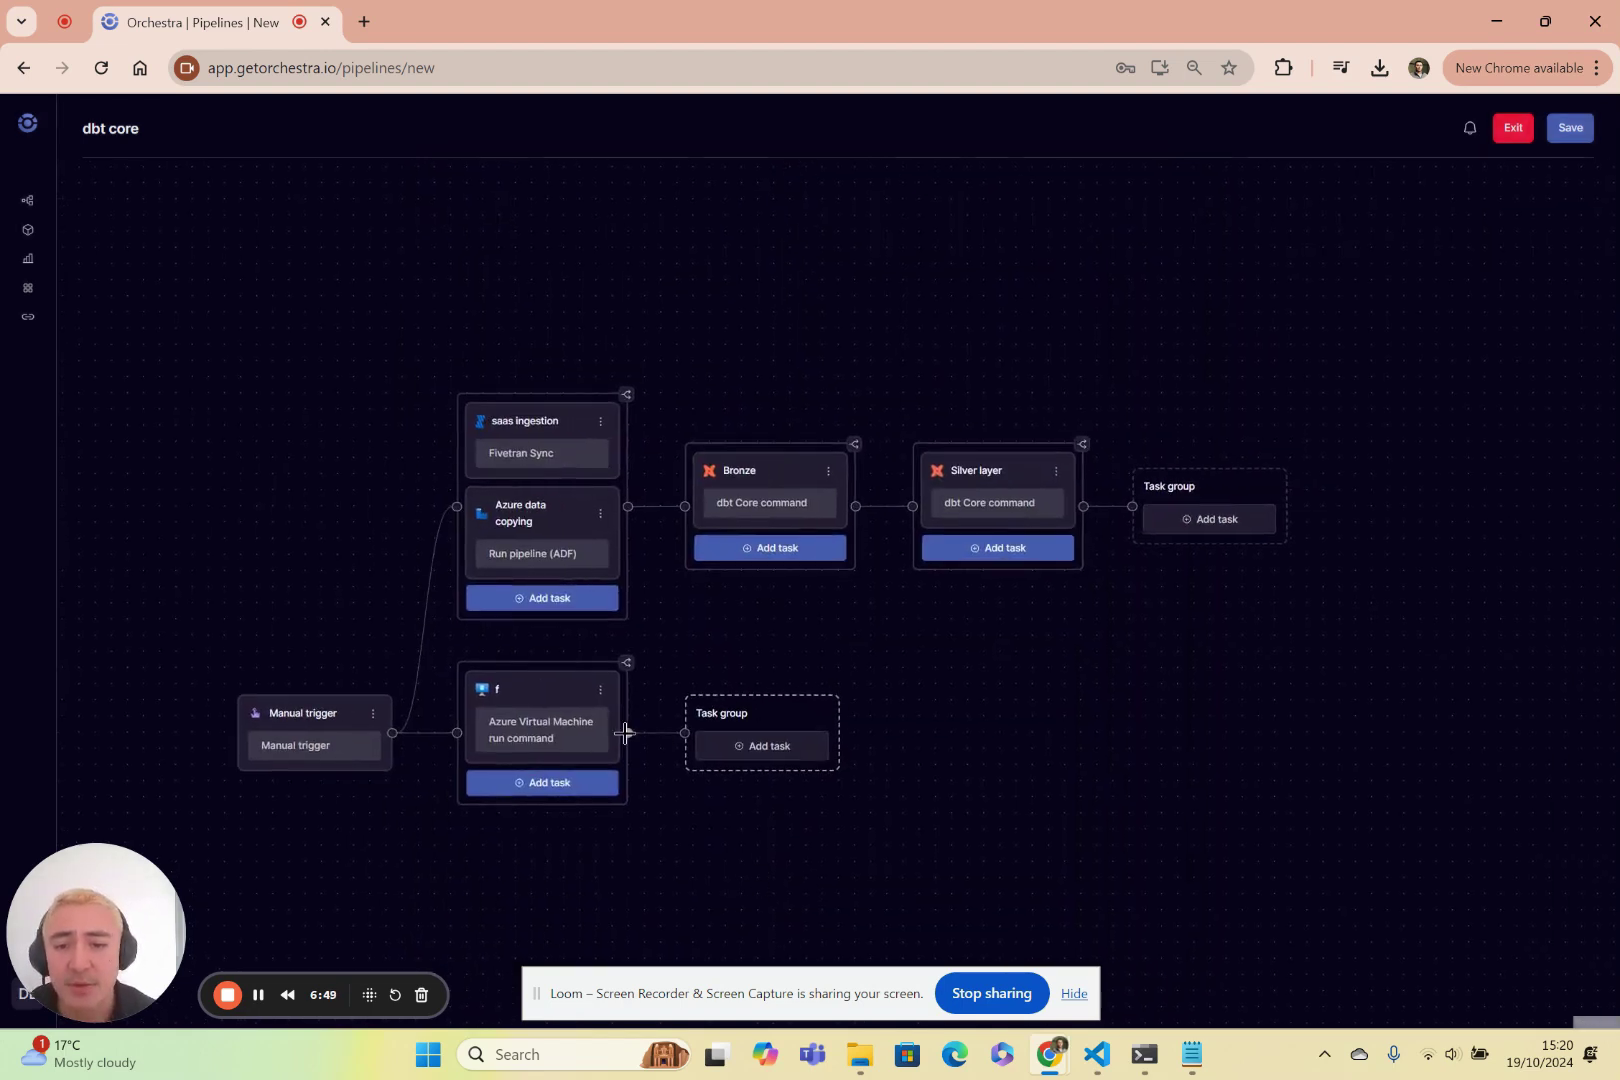
Connect the f task to feed into Bronze and choose a Hightouch sync task after Silver layer.
{"action": "left_click_drag", "start_coordinate": [628, 733], "coordinate": [684, 506]}
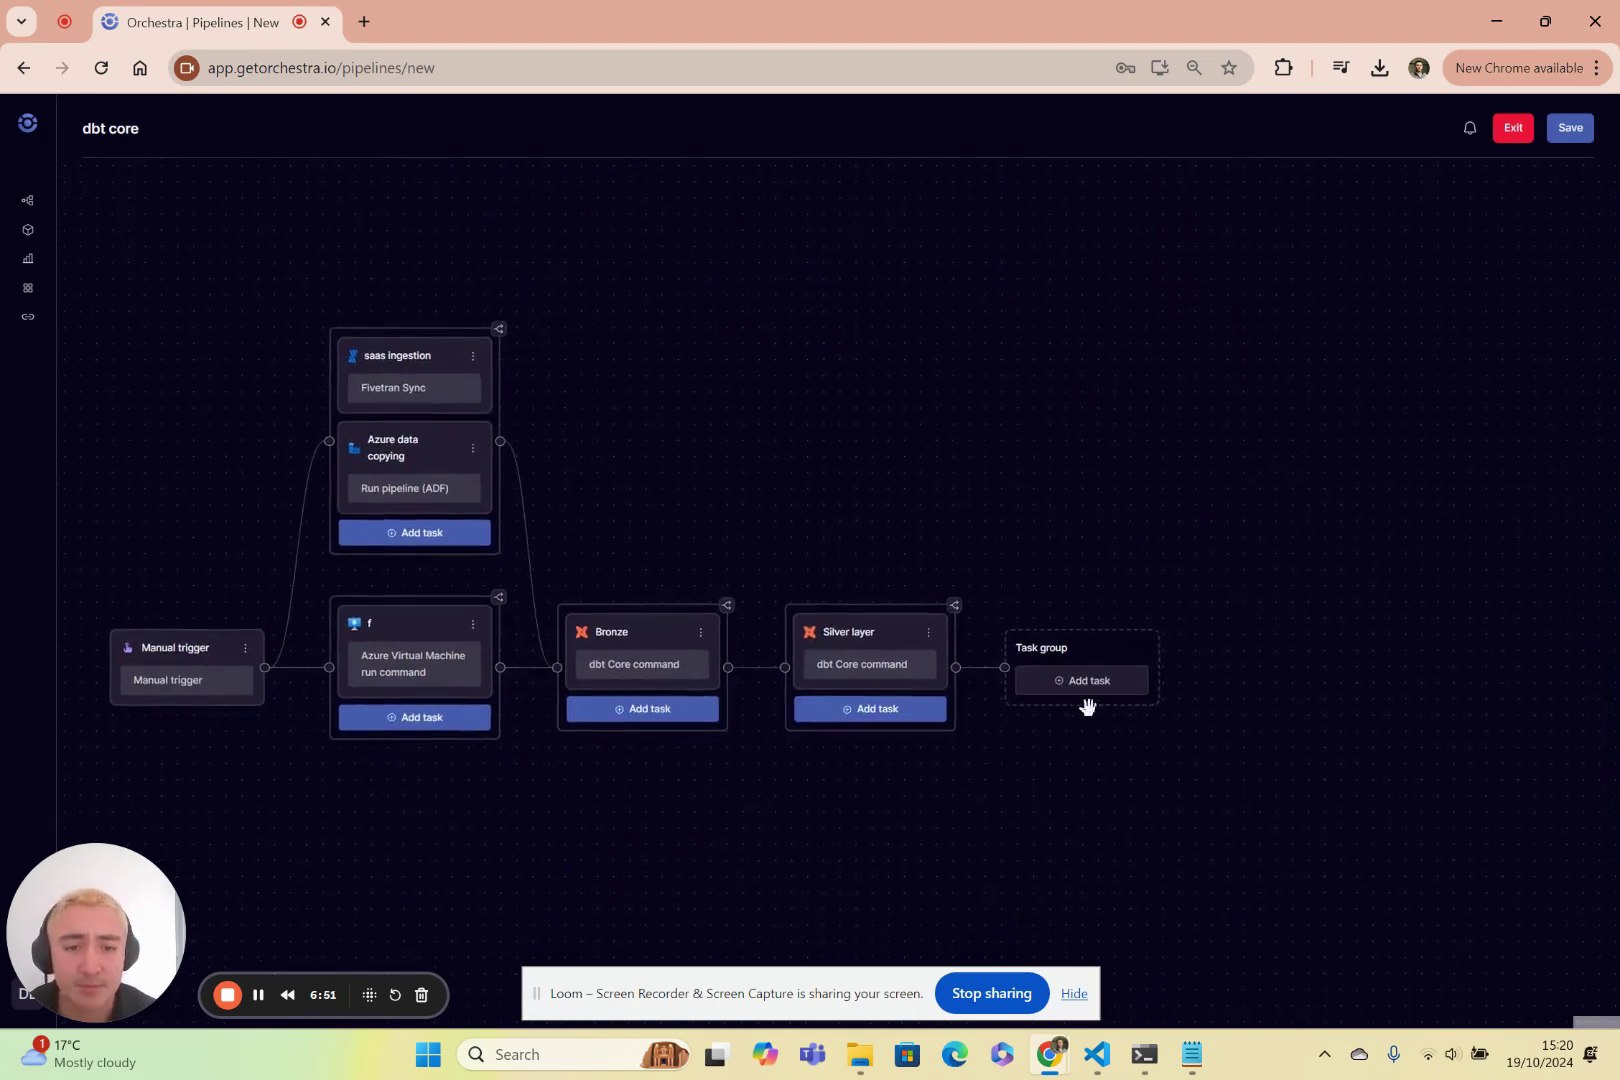
{"action": "left_click", "coordinate": [1078, 684]}
{"action": "scroll", "coordinate": [866, 645], "scroll_direction": "down", "scroll_amount": 5}
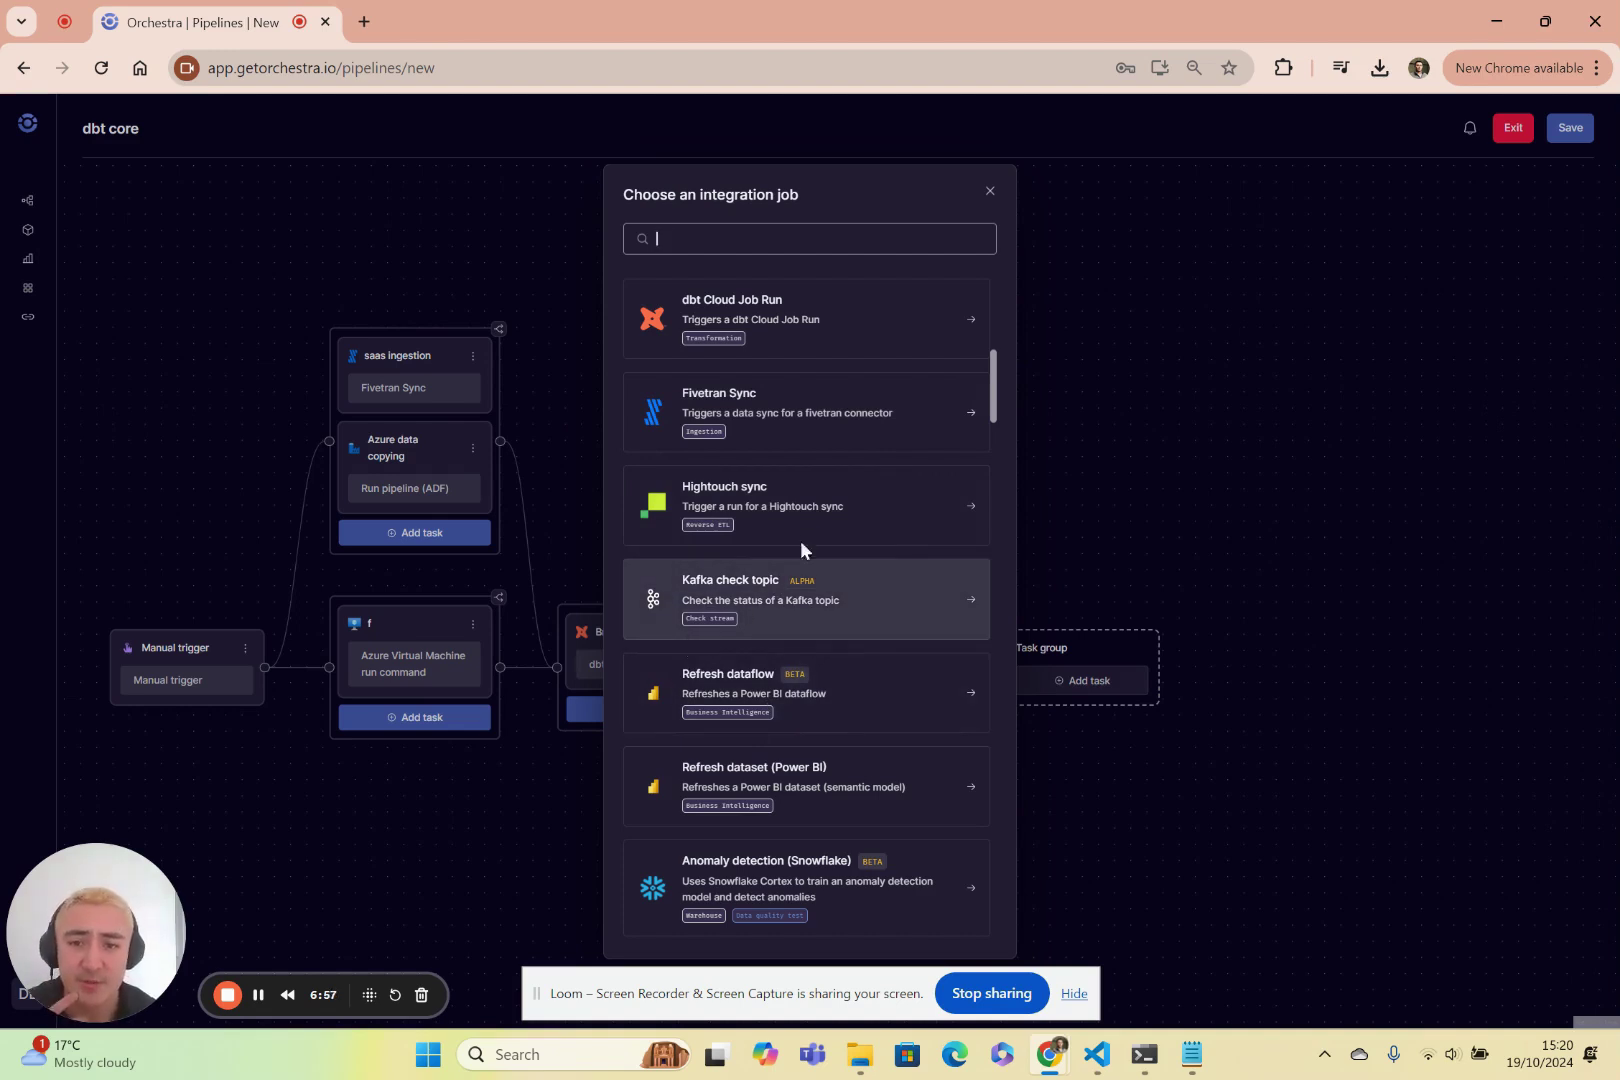
{"action": "left_click", "coordinate": [798, 505]}
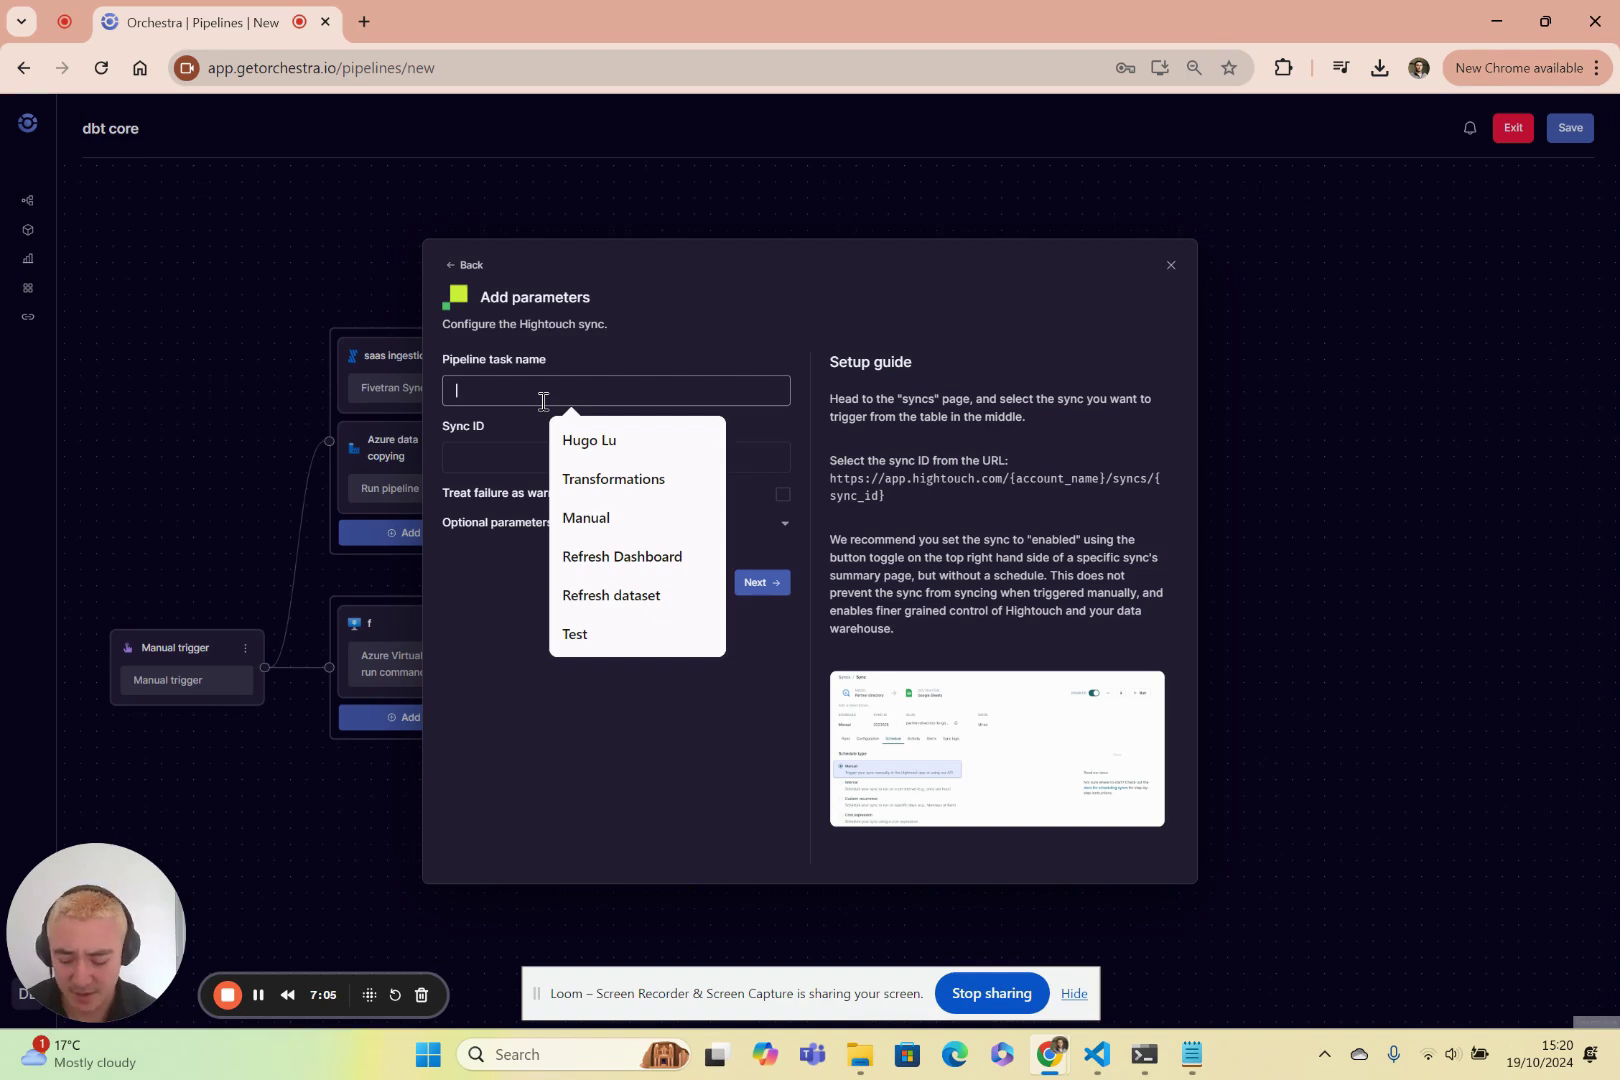
Name the Hightouch task 'Push back to warehouse' with sync ID 12345 and add it.
{"action": "type", "text": "Push back to wa"}
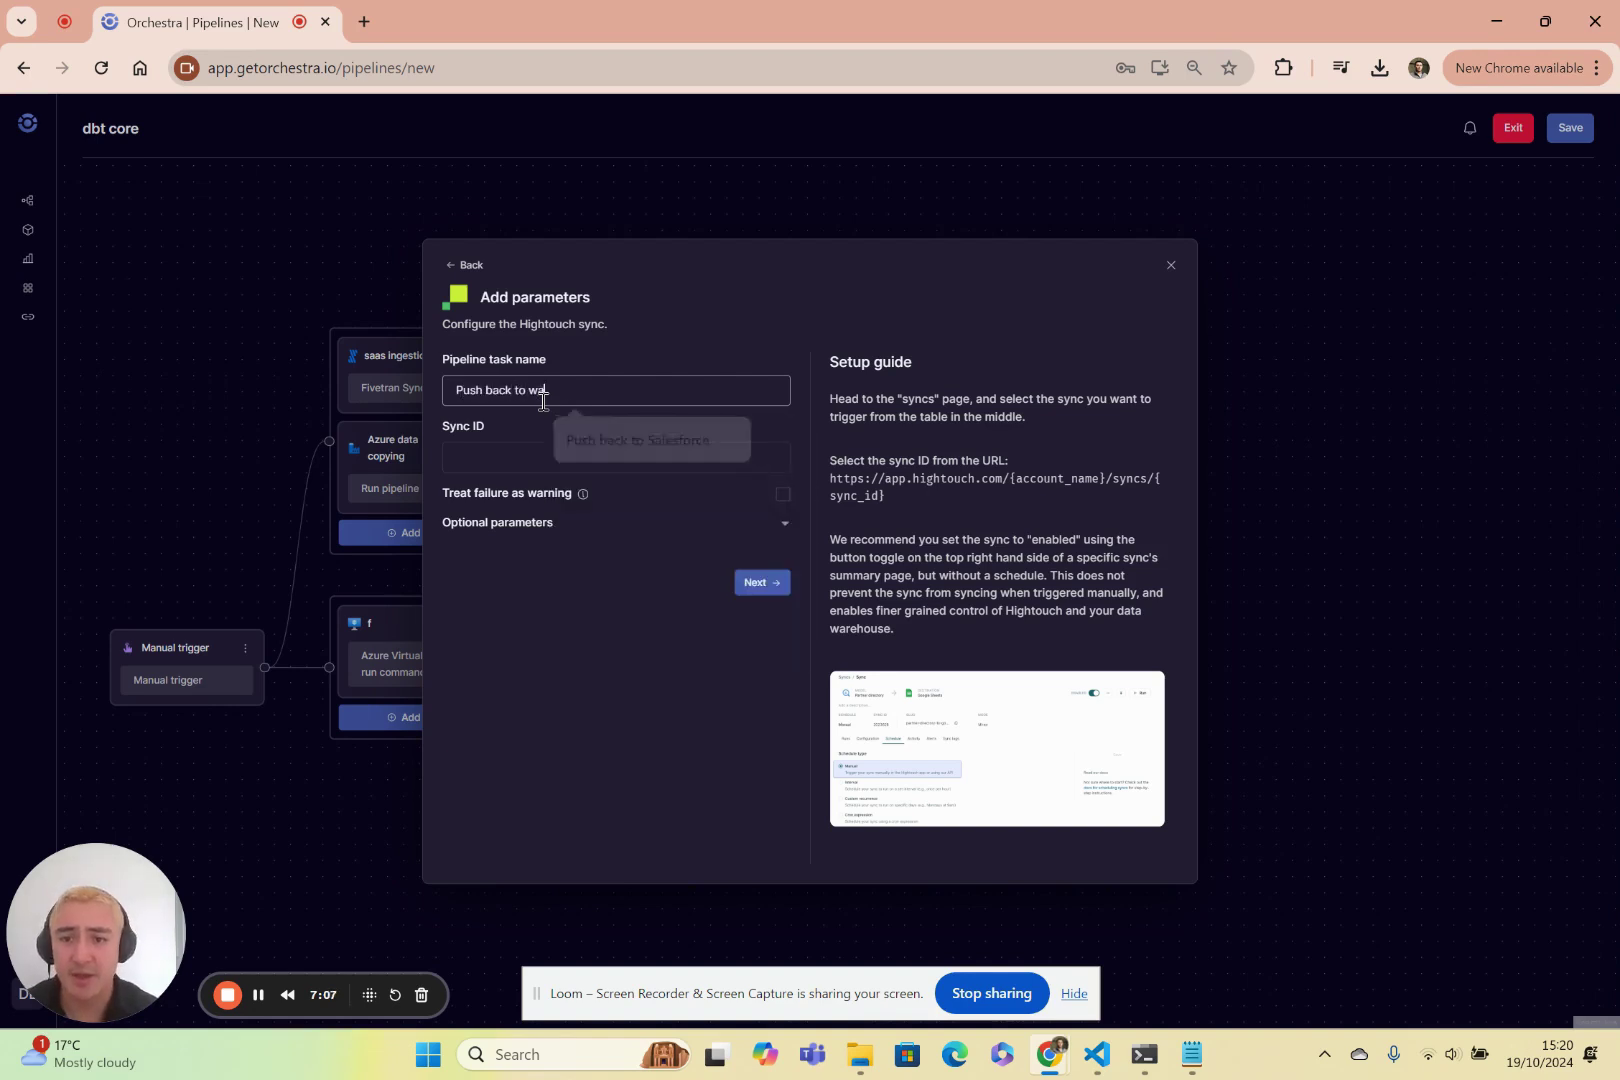
{"action": "type", "text": "rehouse"}
{"action": "key", "text": "Tab"}
{"action": "type", "text": "12345"}
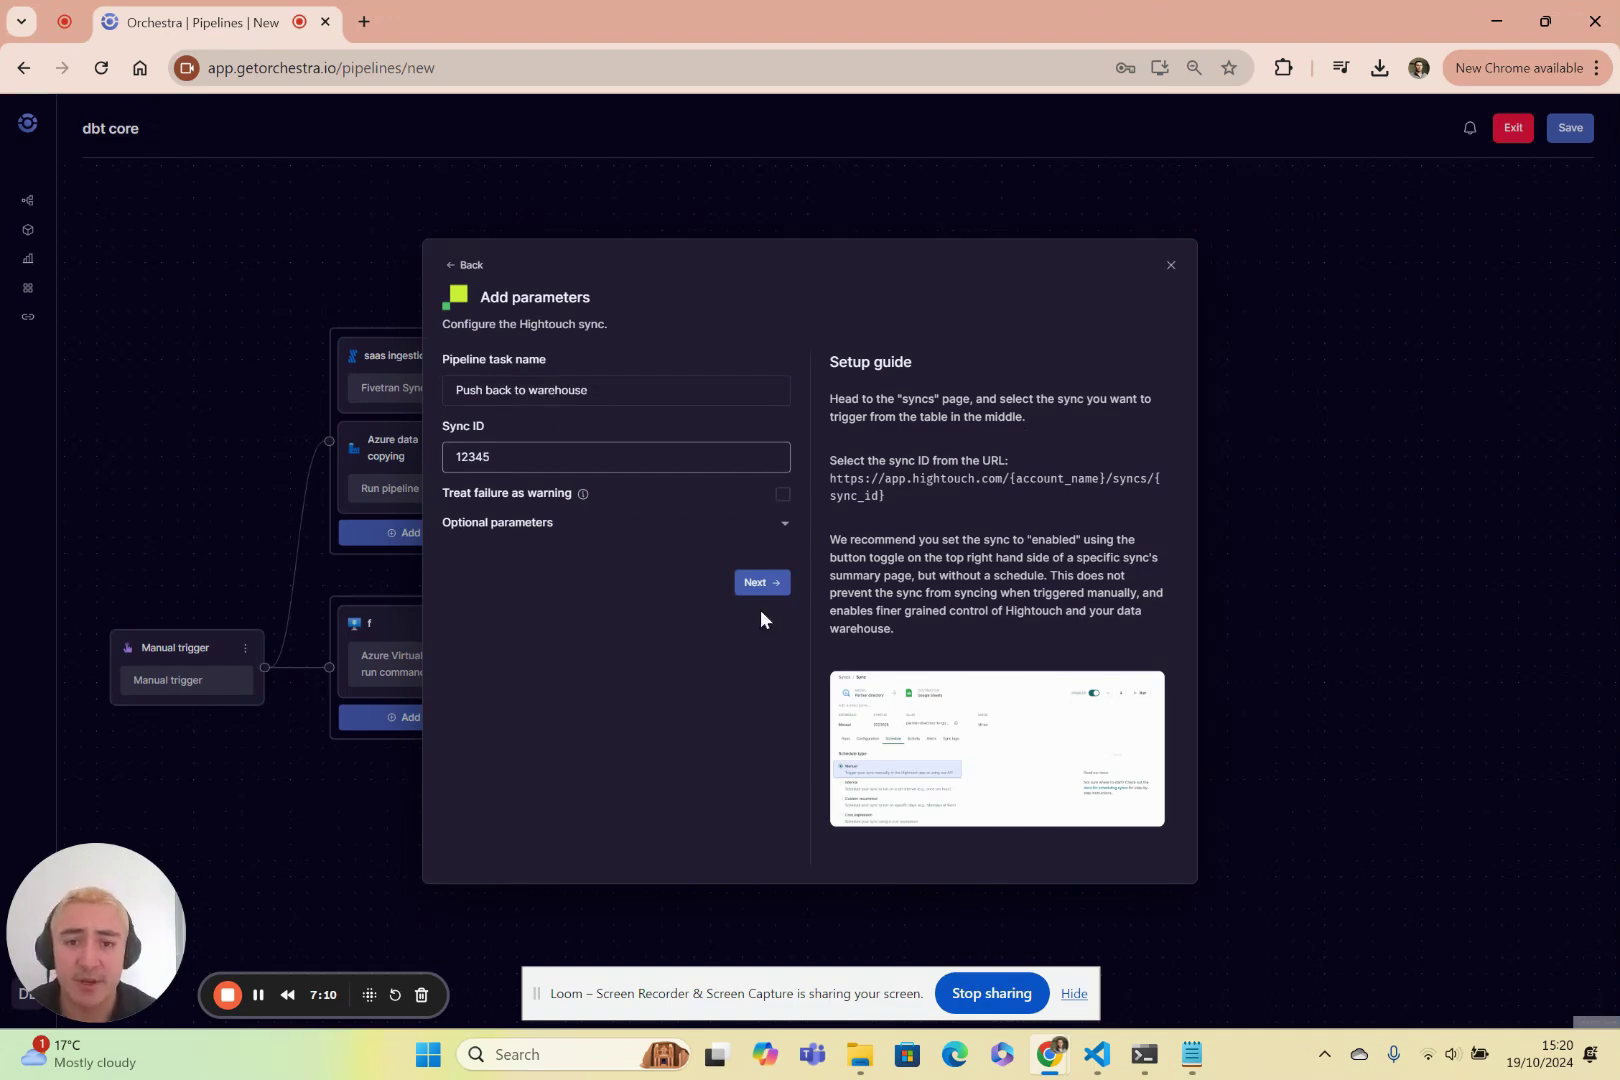
{"action": "left_click", "coordinate": [762, 582]}
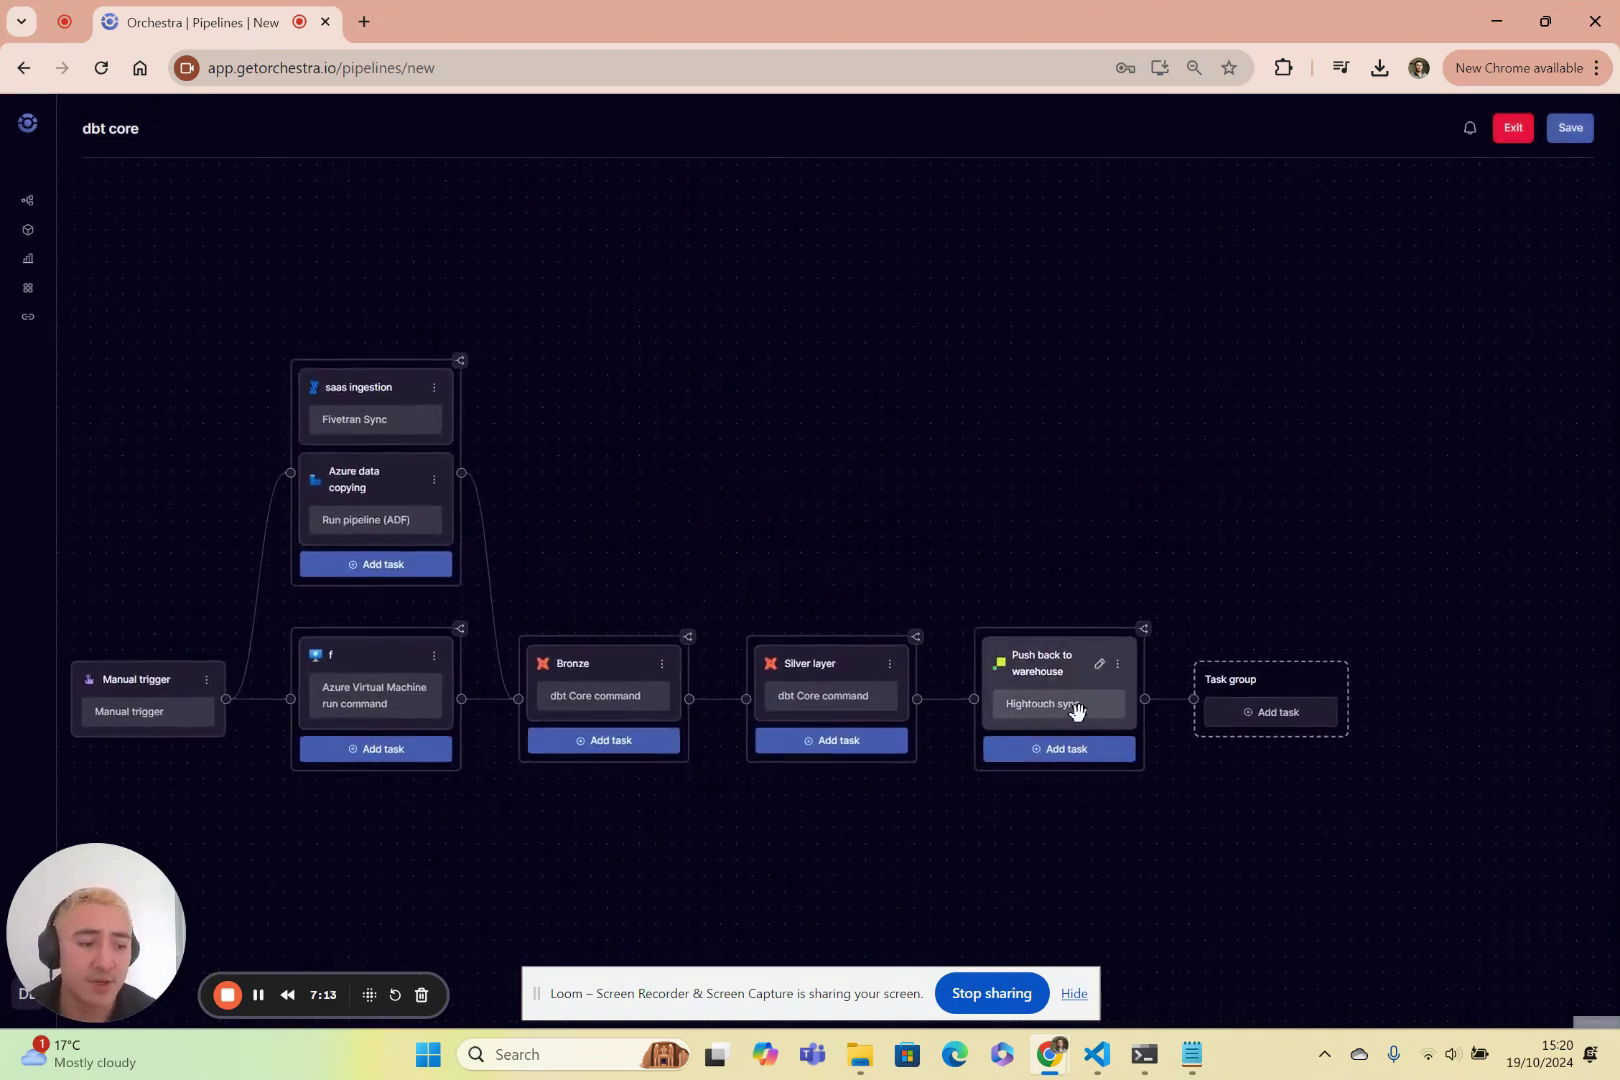
Pan the canvas and add a task group from the Silver layer node's options menu.
{"action": "left_click_drag", "start_coordinate": [1038, 857], "coordinate": [953, 755]}
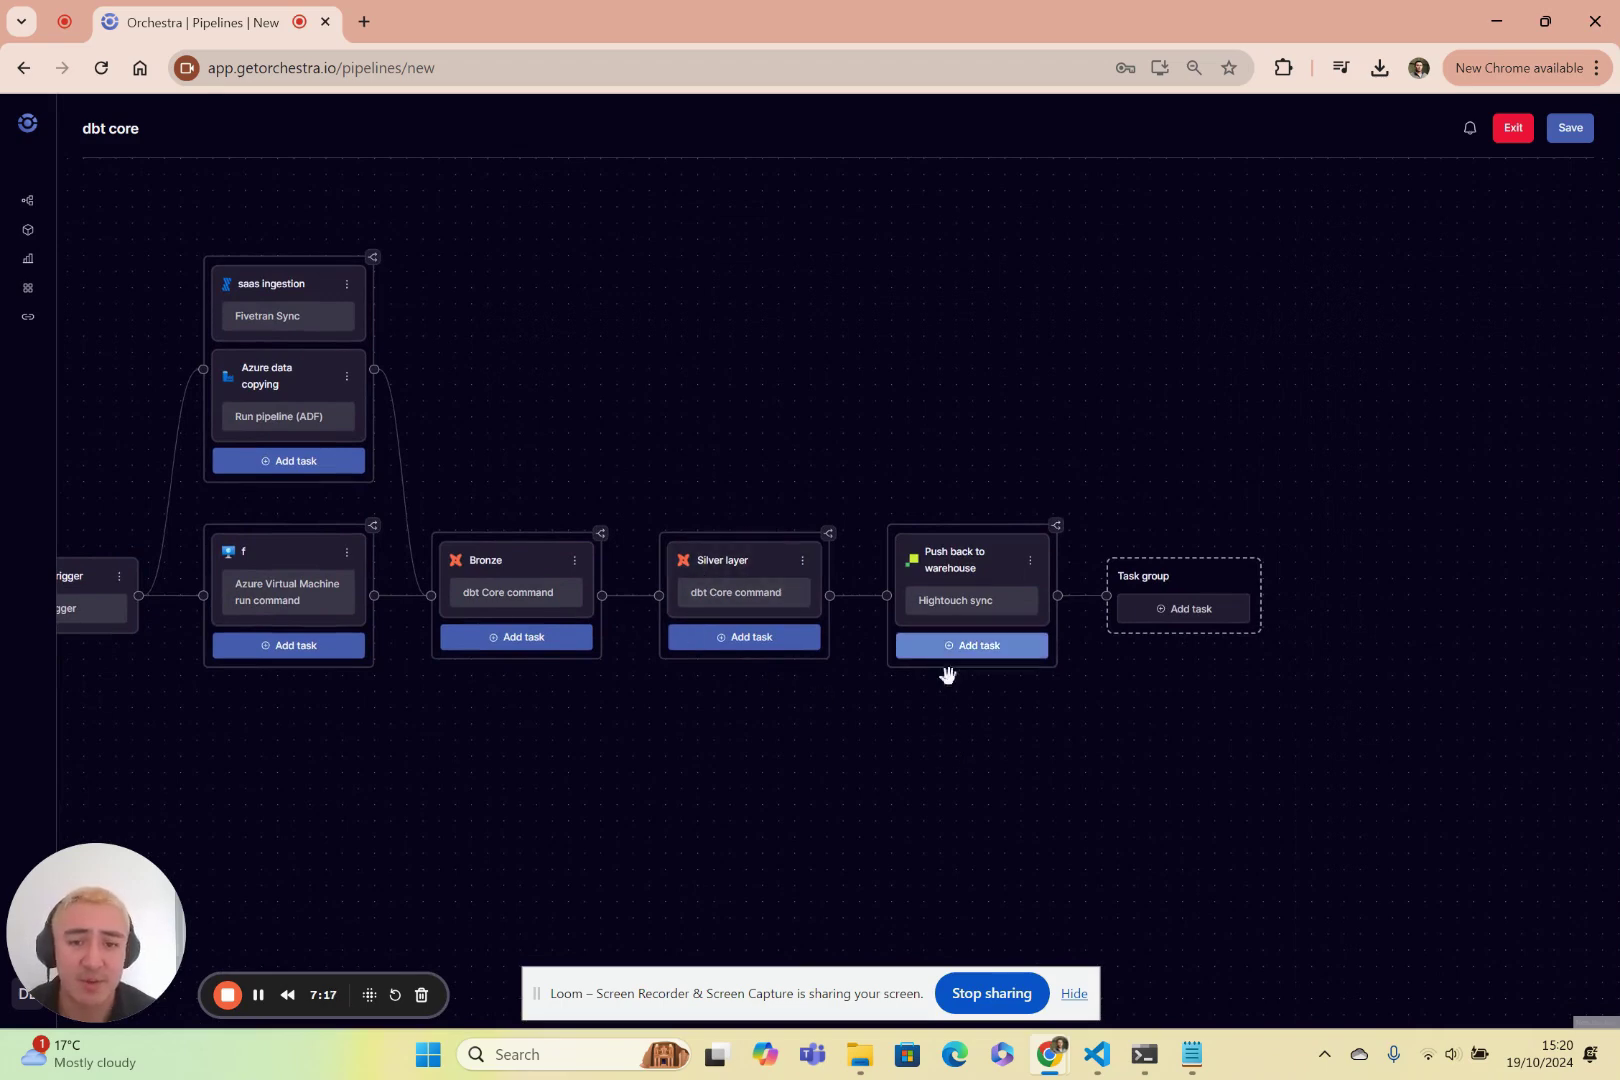
{"action": "mouse_move", "coordinate": [943, 745]}
{"action": "left_mouse_down"}
{"action": "mouse_move", "coordinate": [868, 742]}
{"action": "mouse_move", "coordinate": [908, 683]}
{"action": "left_mouse_up"}
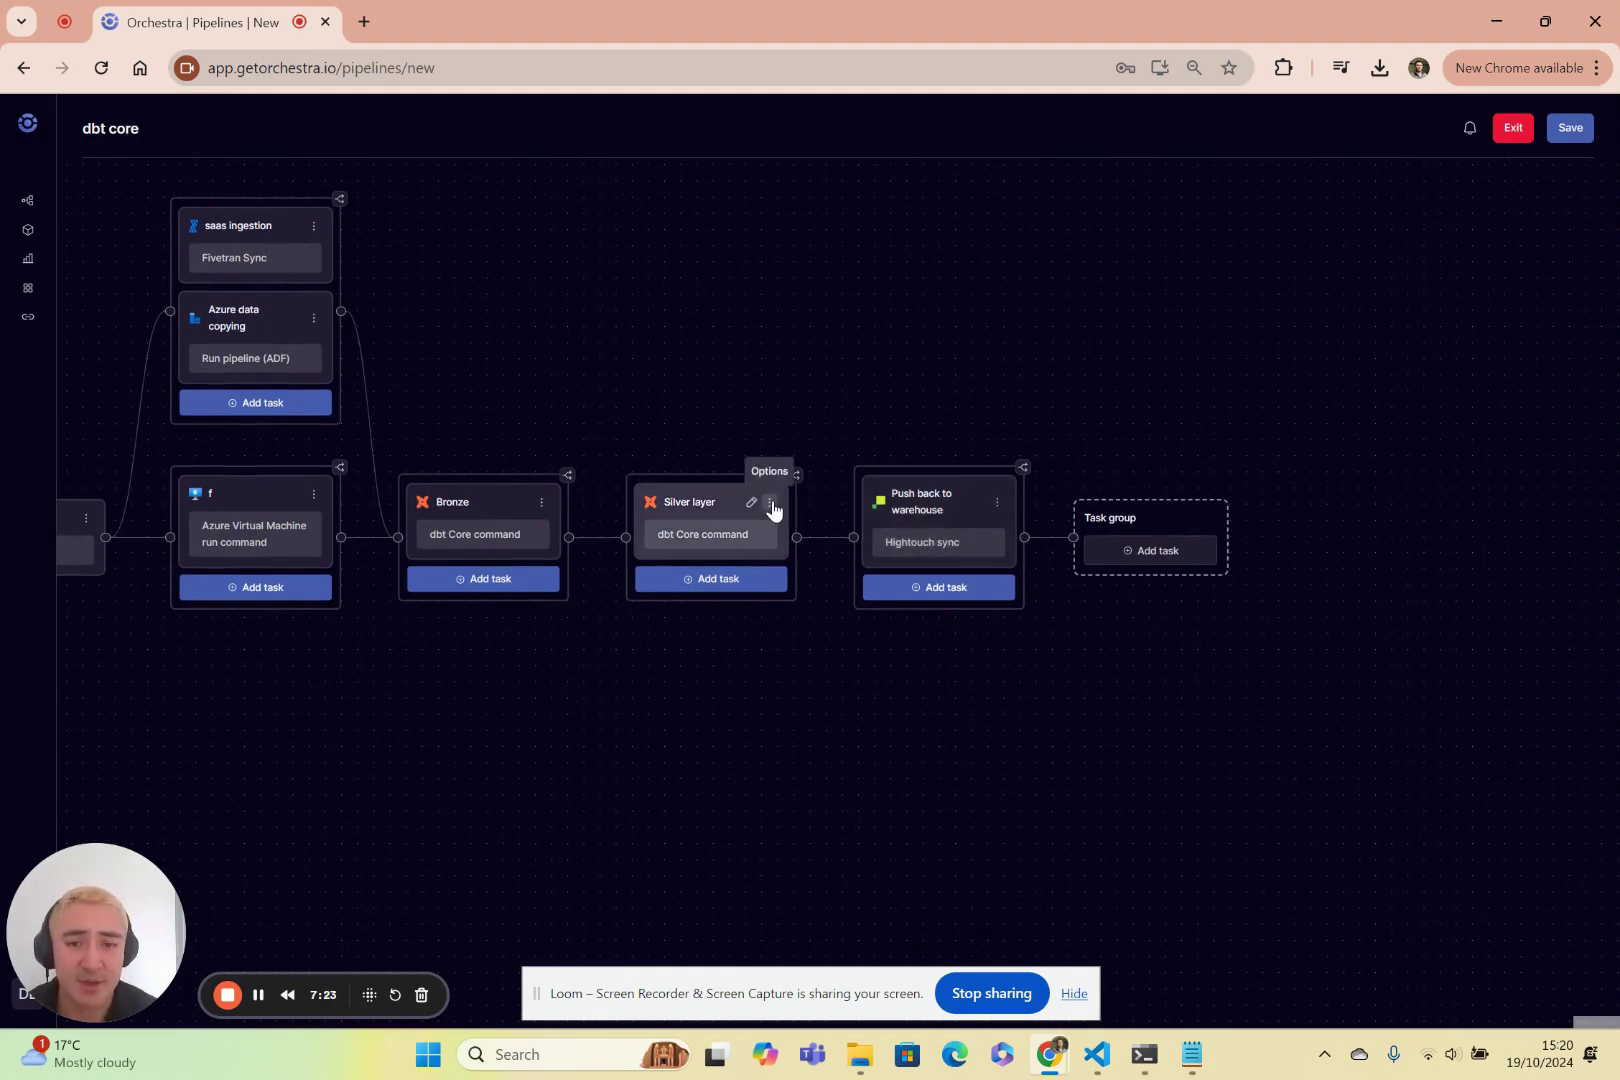
{"action": "left_click", "coordinate": [769, 503]}
{"action": "left_click", "coordinate": [880, 674]}
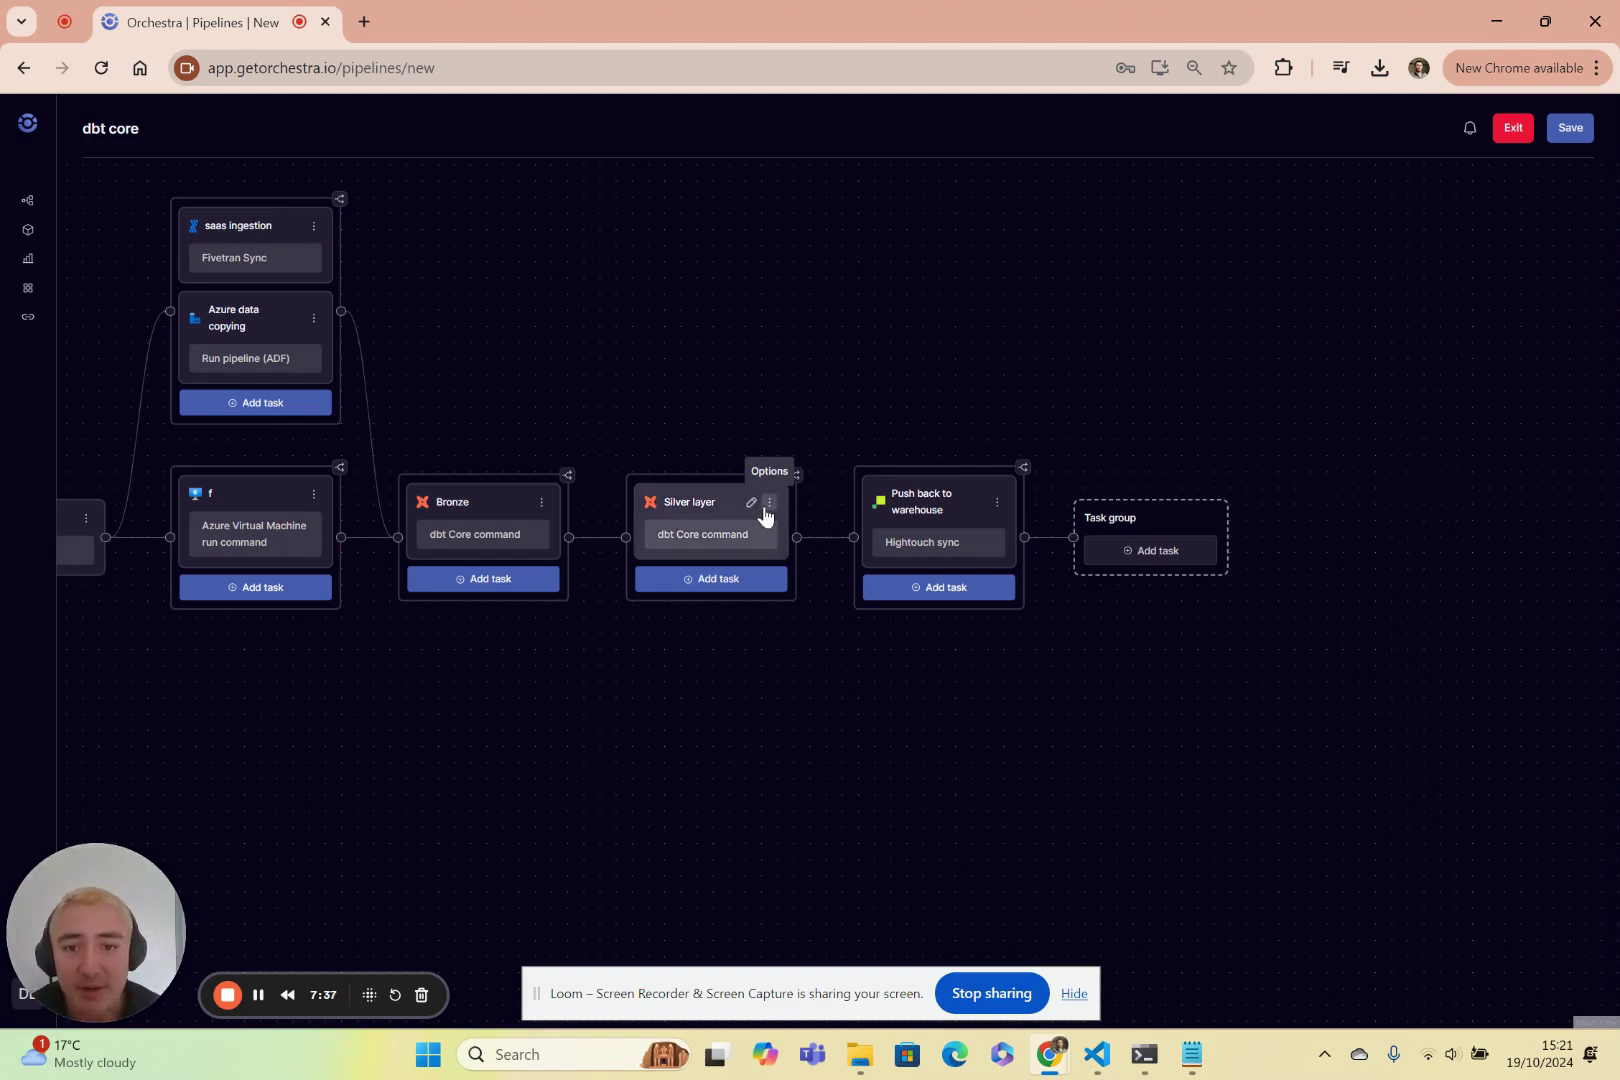
{"action": "left_click", "coordinate": [769, 503]}
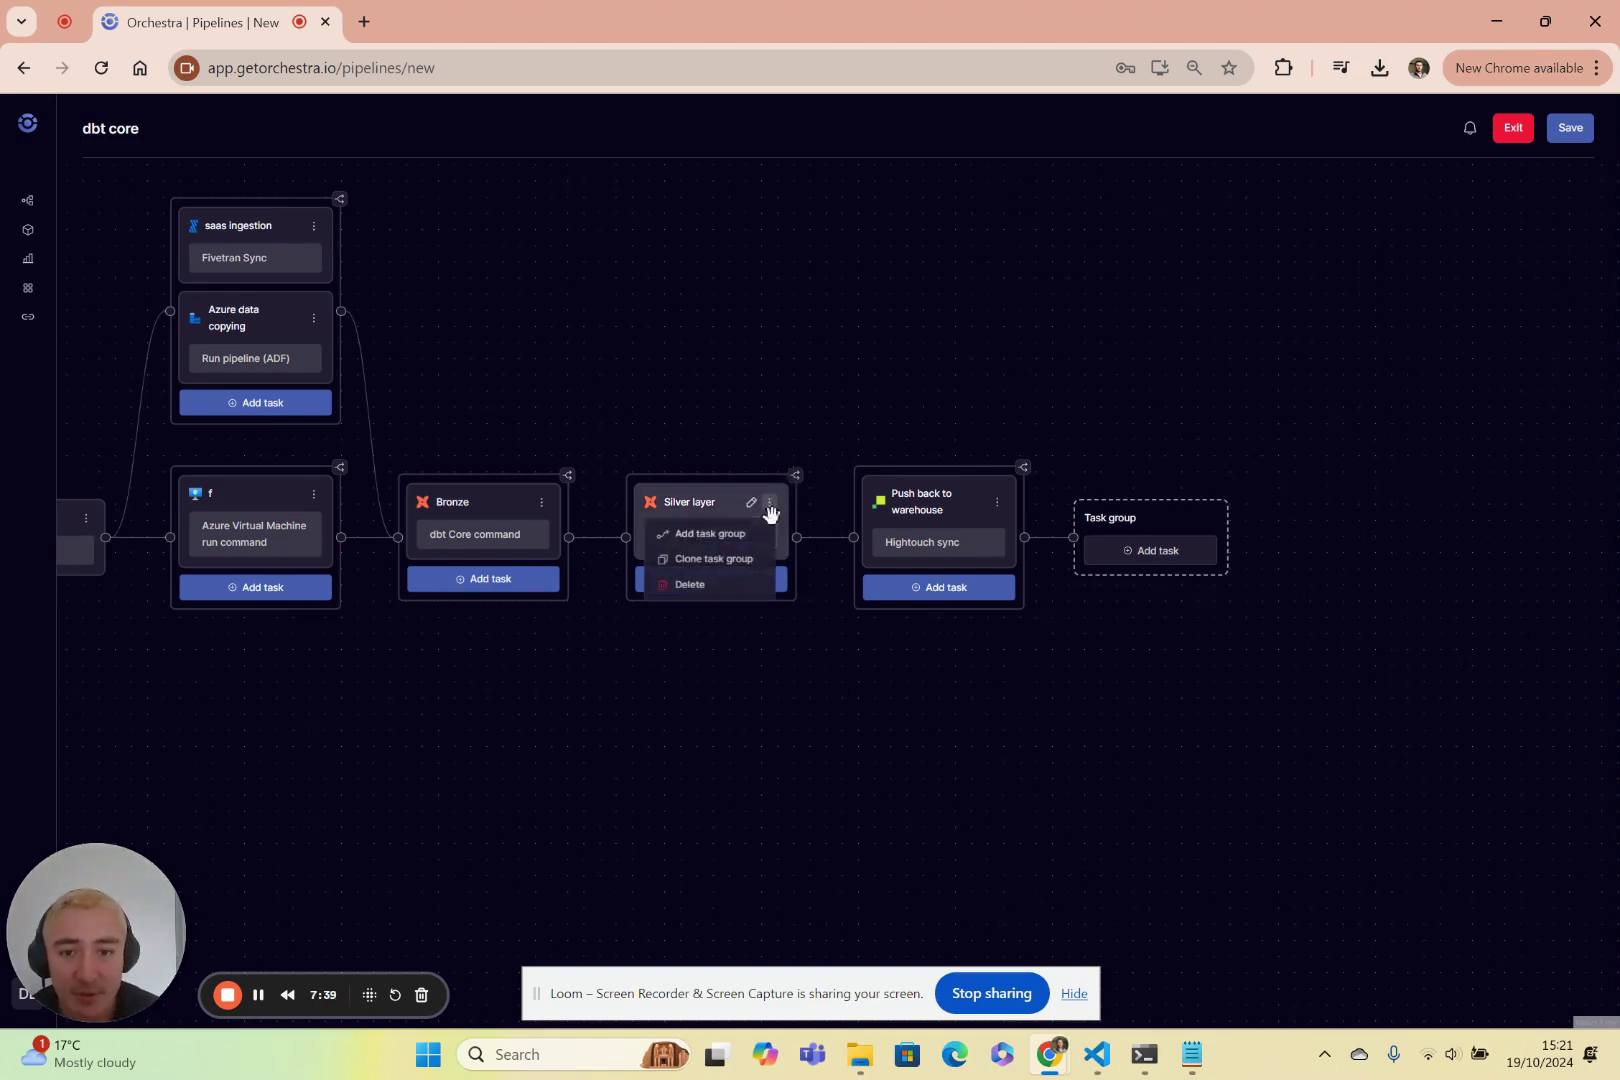
{"action": "left_click", "coordinate": [727, 533]}
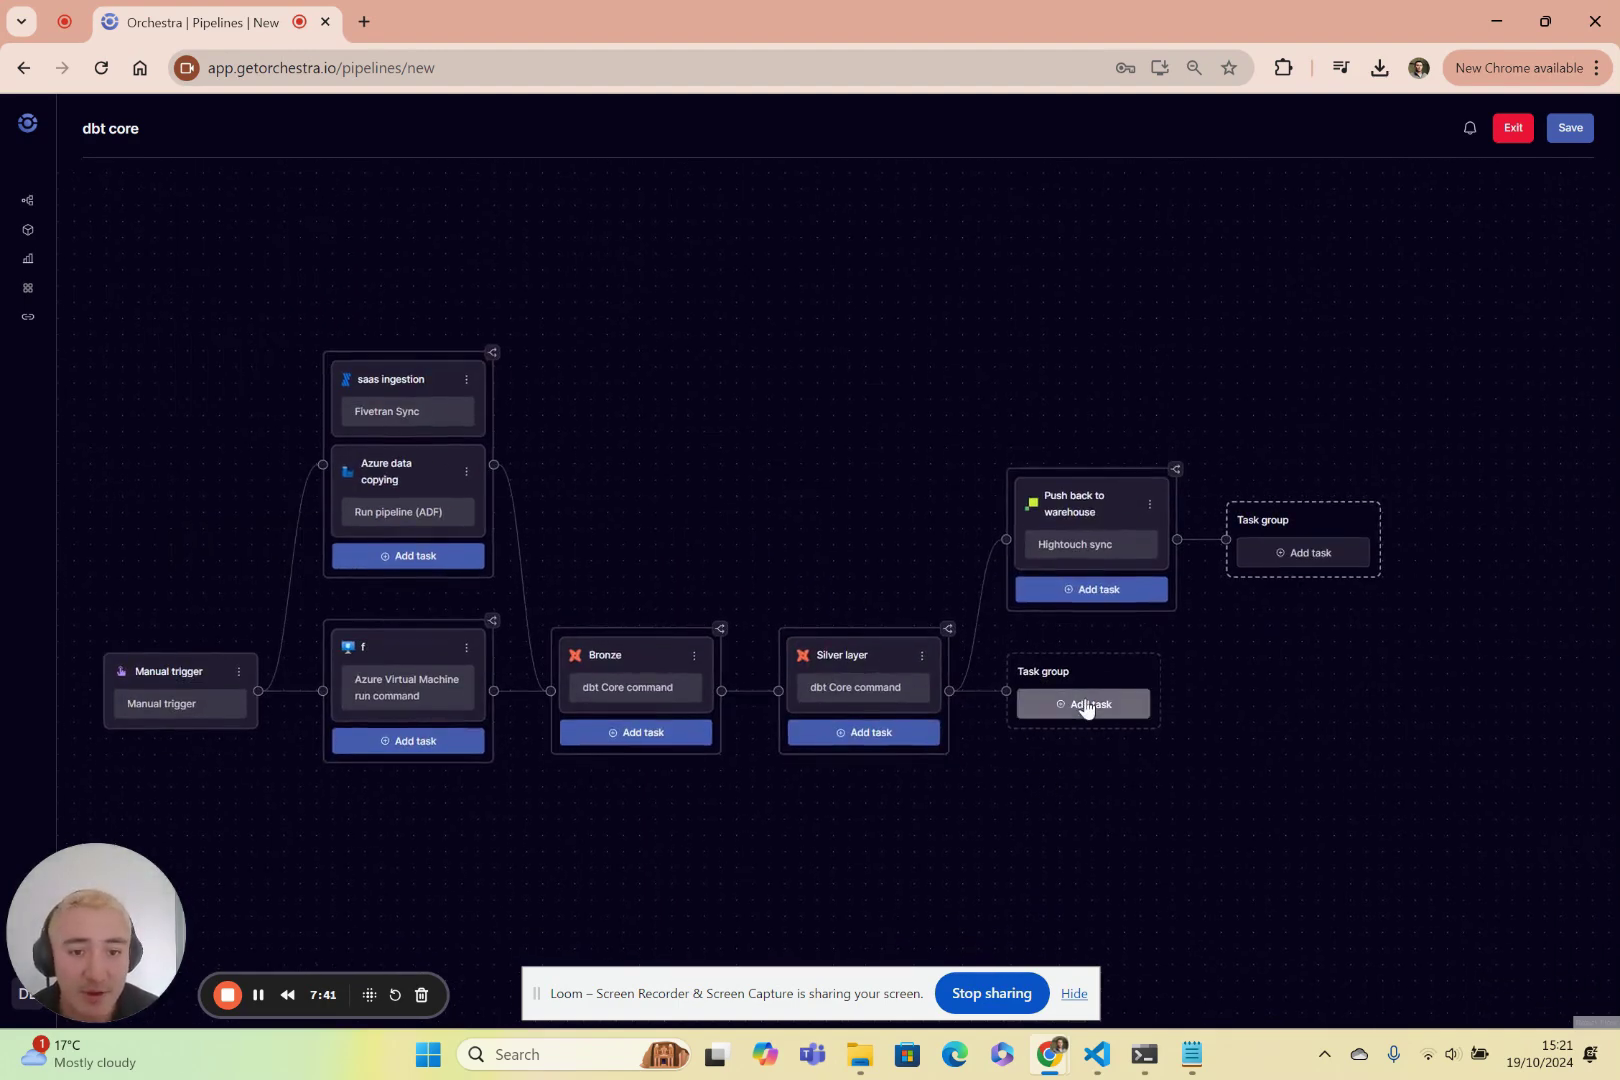
Add a Power BI Refresh dataset task 'Refresh power bi' with dataset ID Some-id to the new group.
{"action": "left_click", "coordinate": [1087, 704]}
{"action": "scroll", "coordinate": [840, 720], "scroll_direction": "down", "scroll_amount": 10}
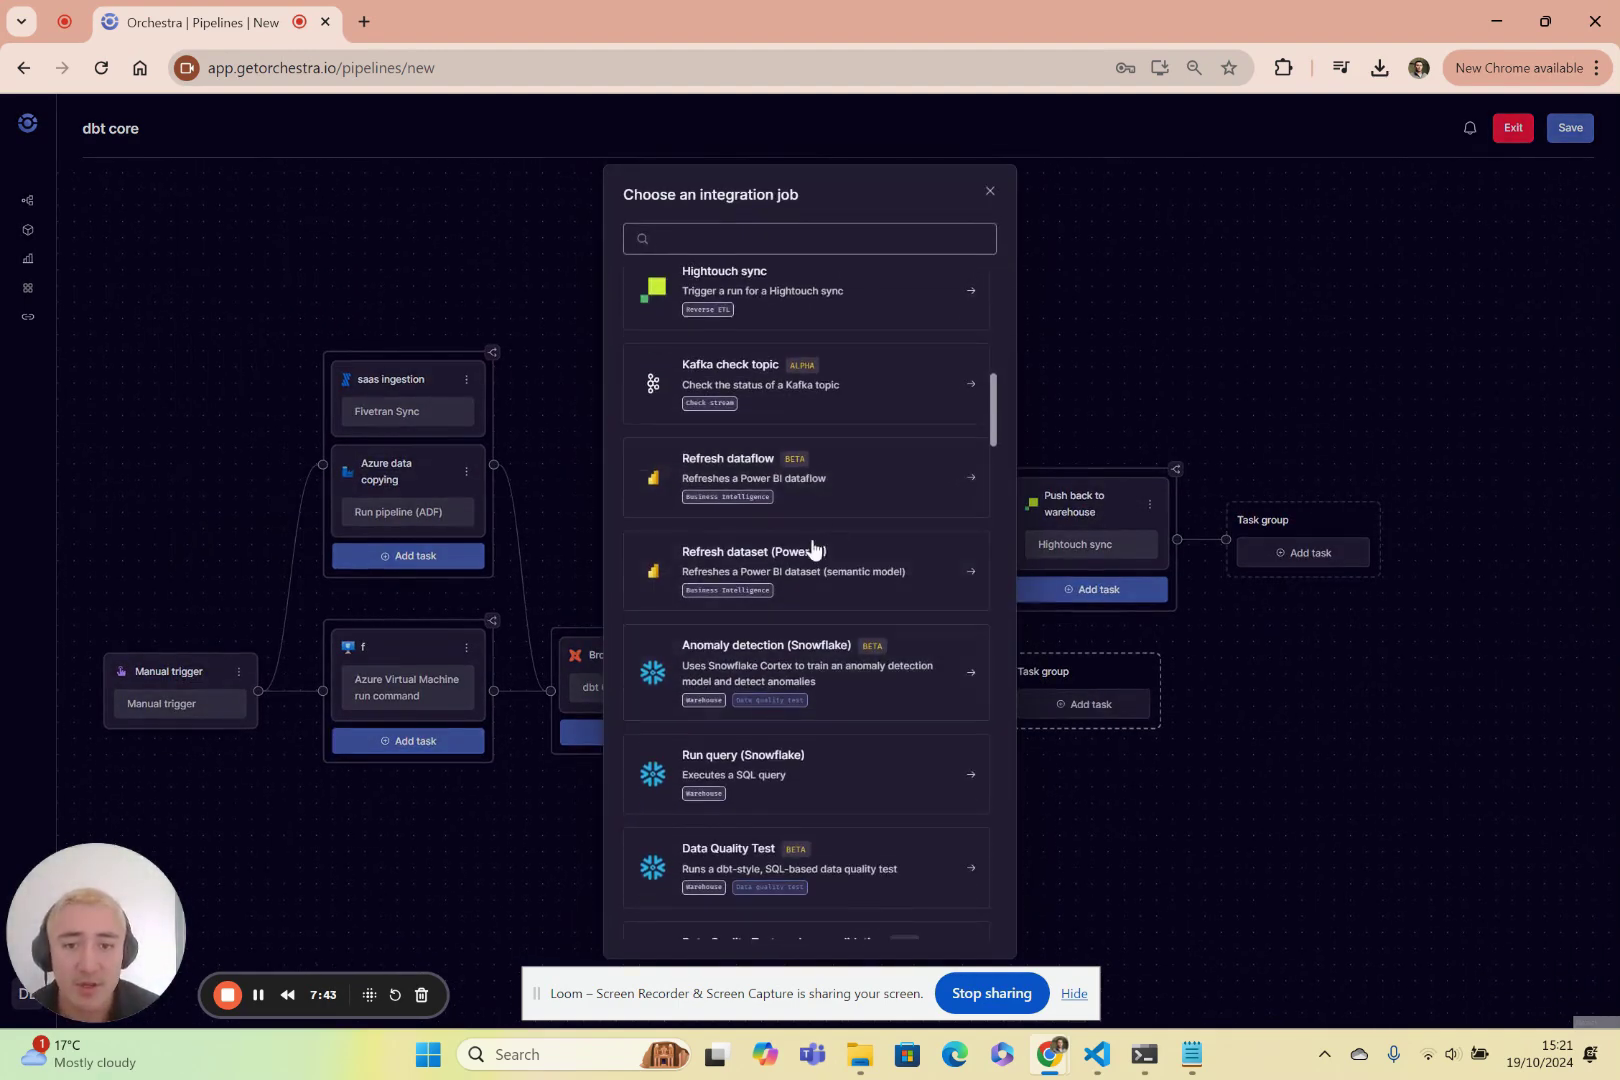
{"action": "left_click", "coordinate": [814, 552]}
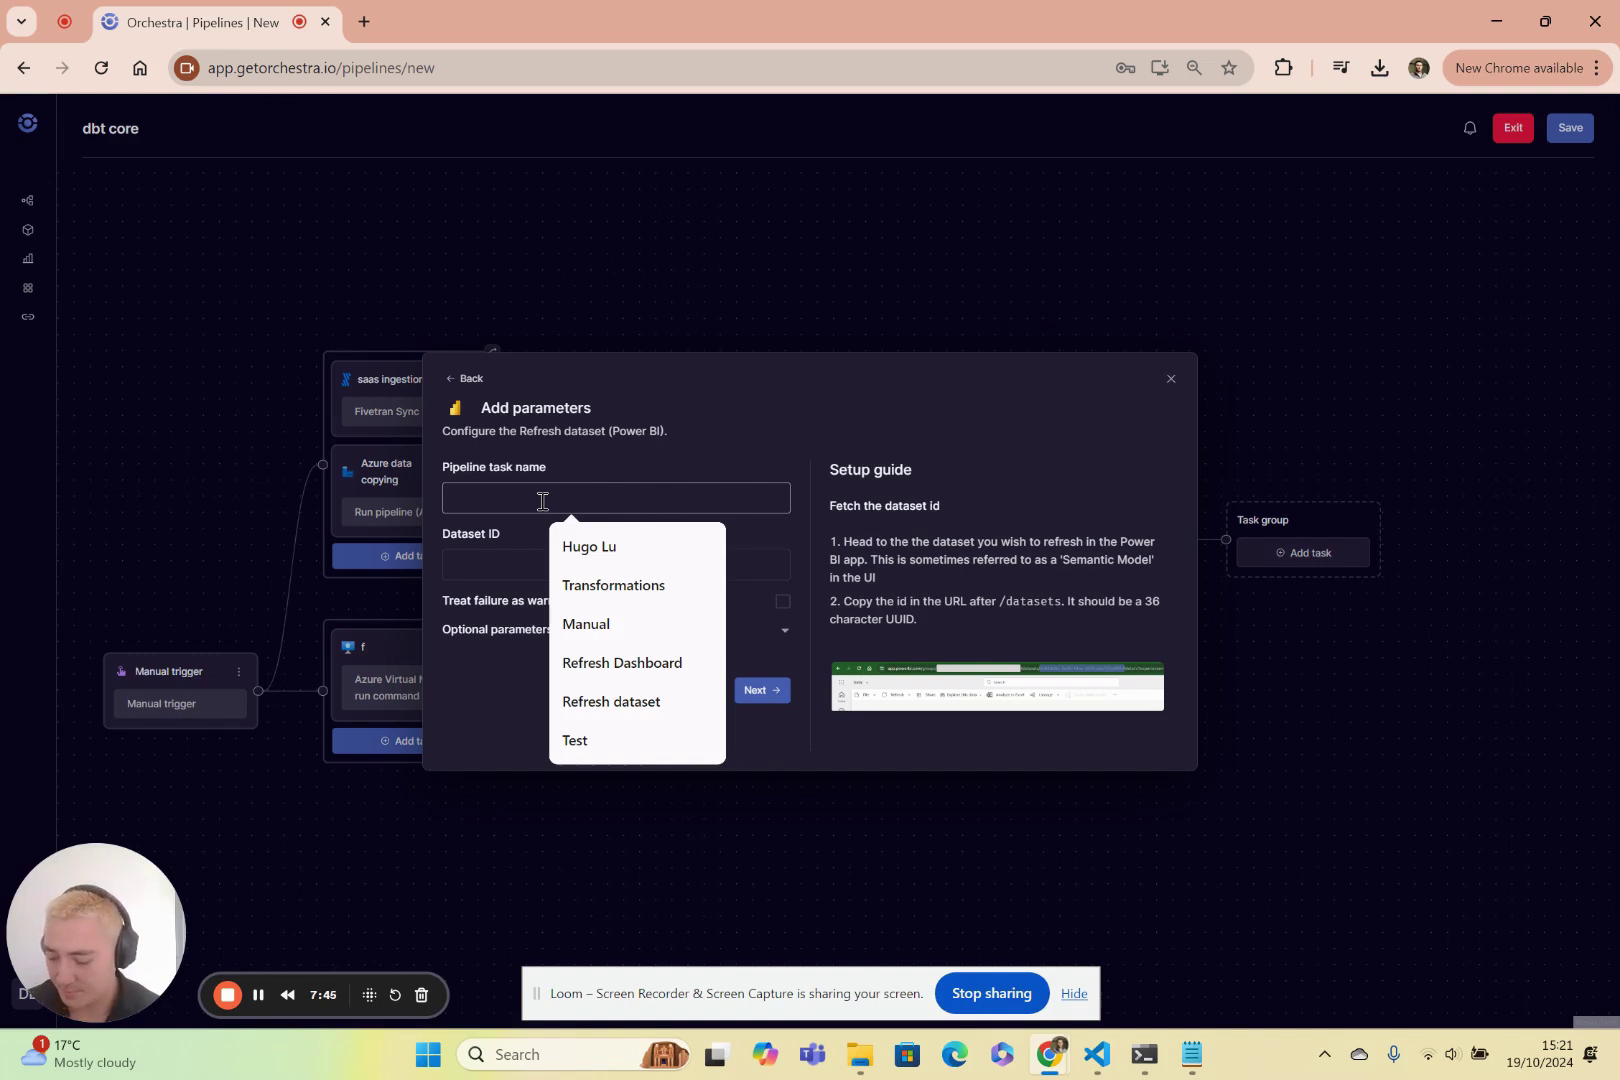
{"action": "type", "text": "Refresh power"}
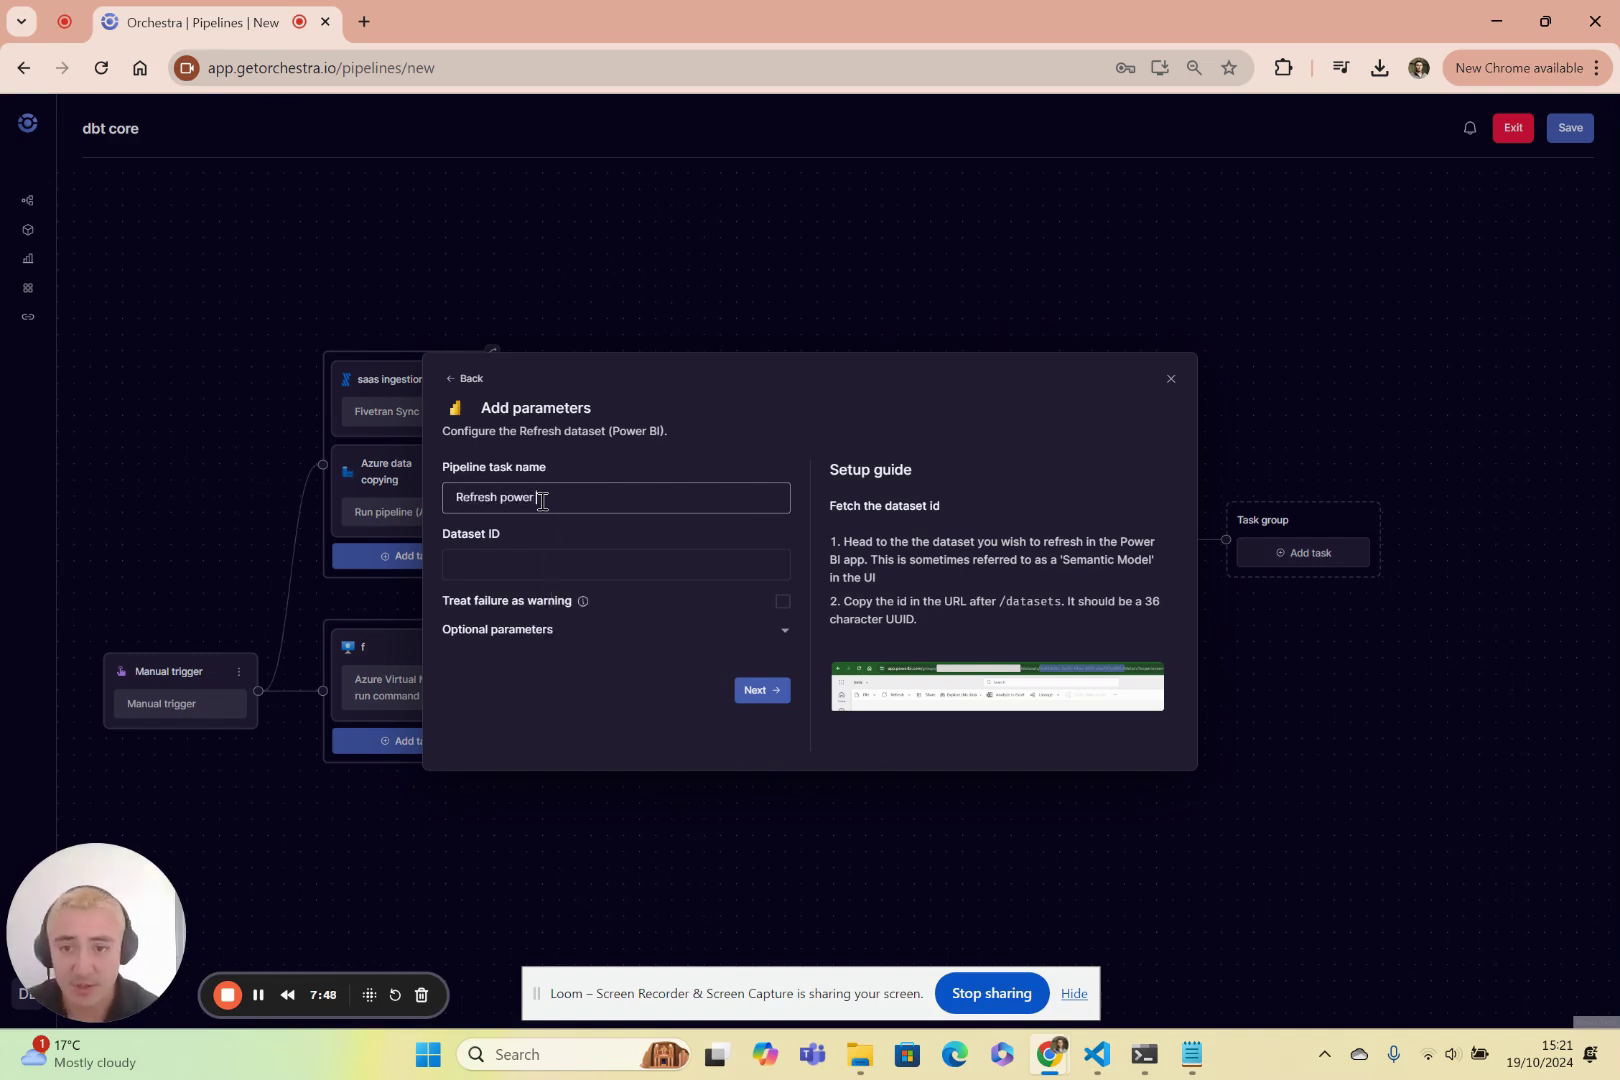
{"action": "key", "text": "Tab"}
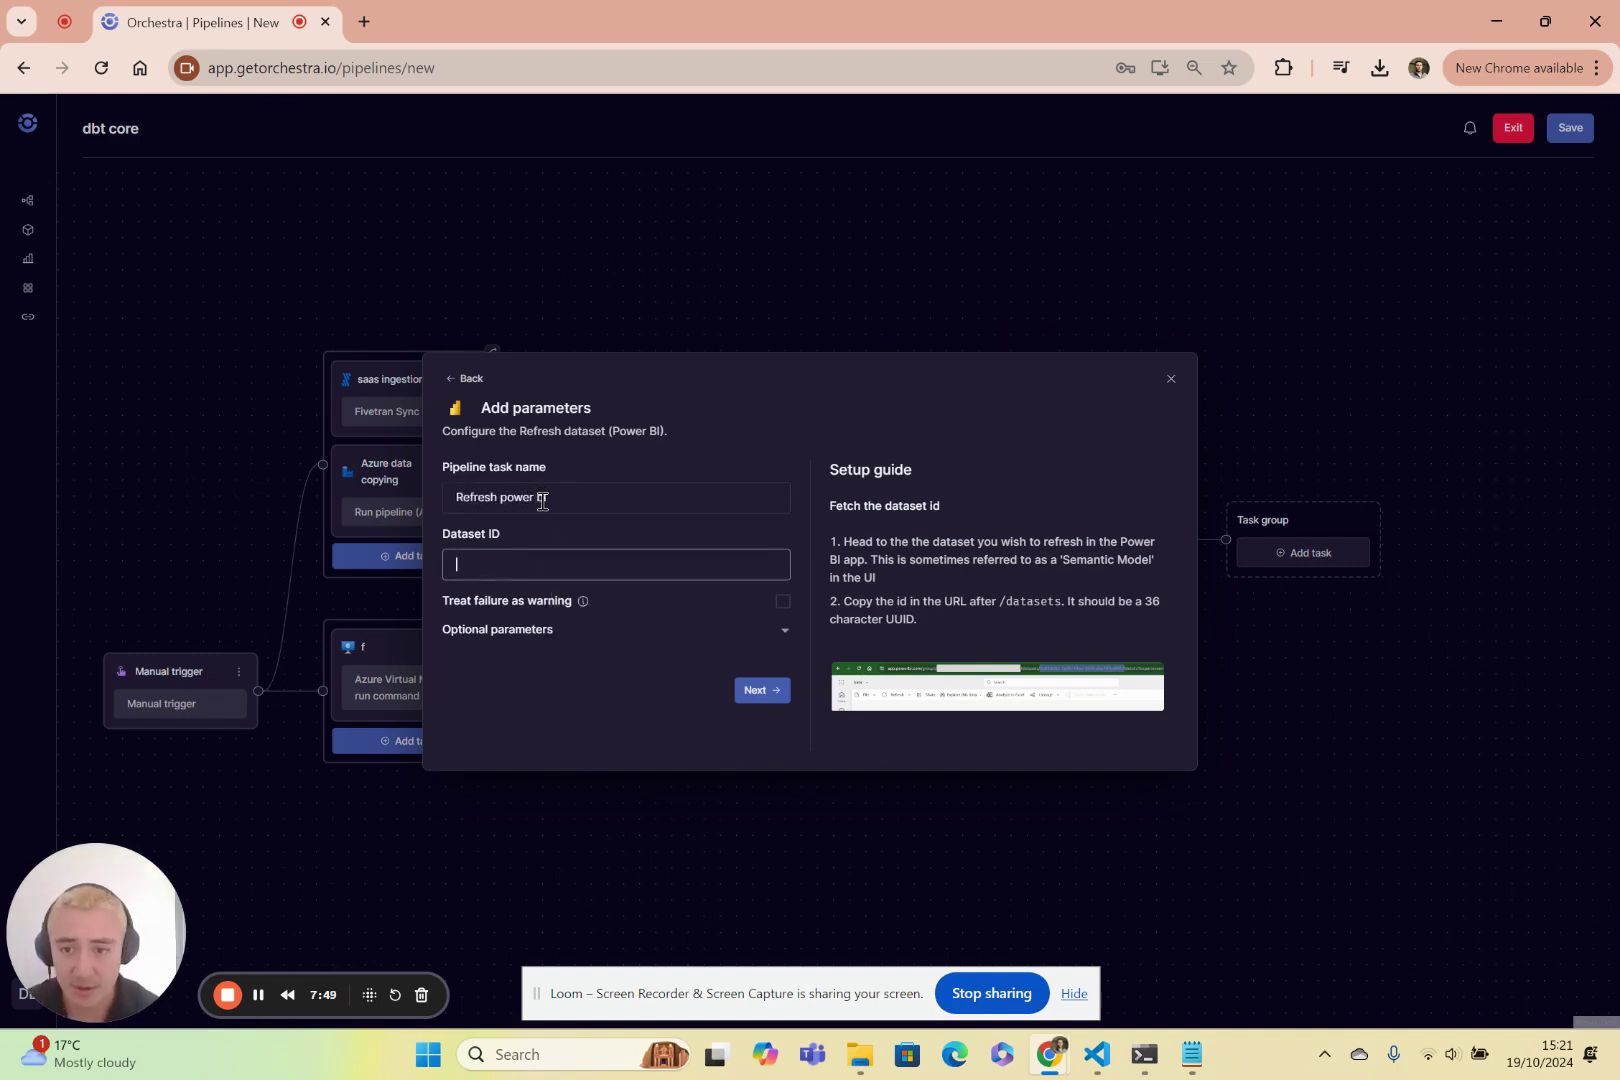
{"action": "type", "text": "Some-"}
{"action": "type", "text": "id"}
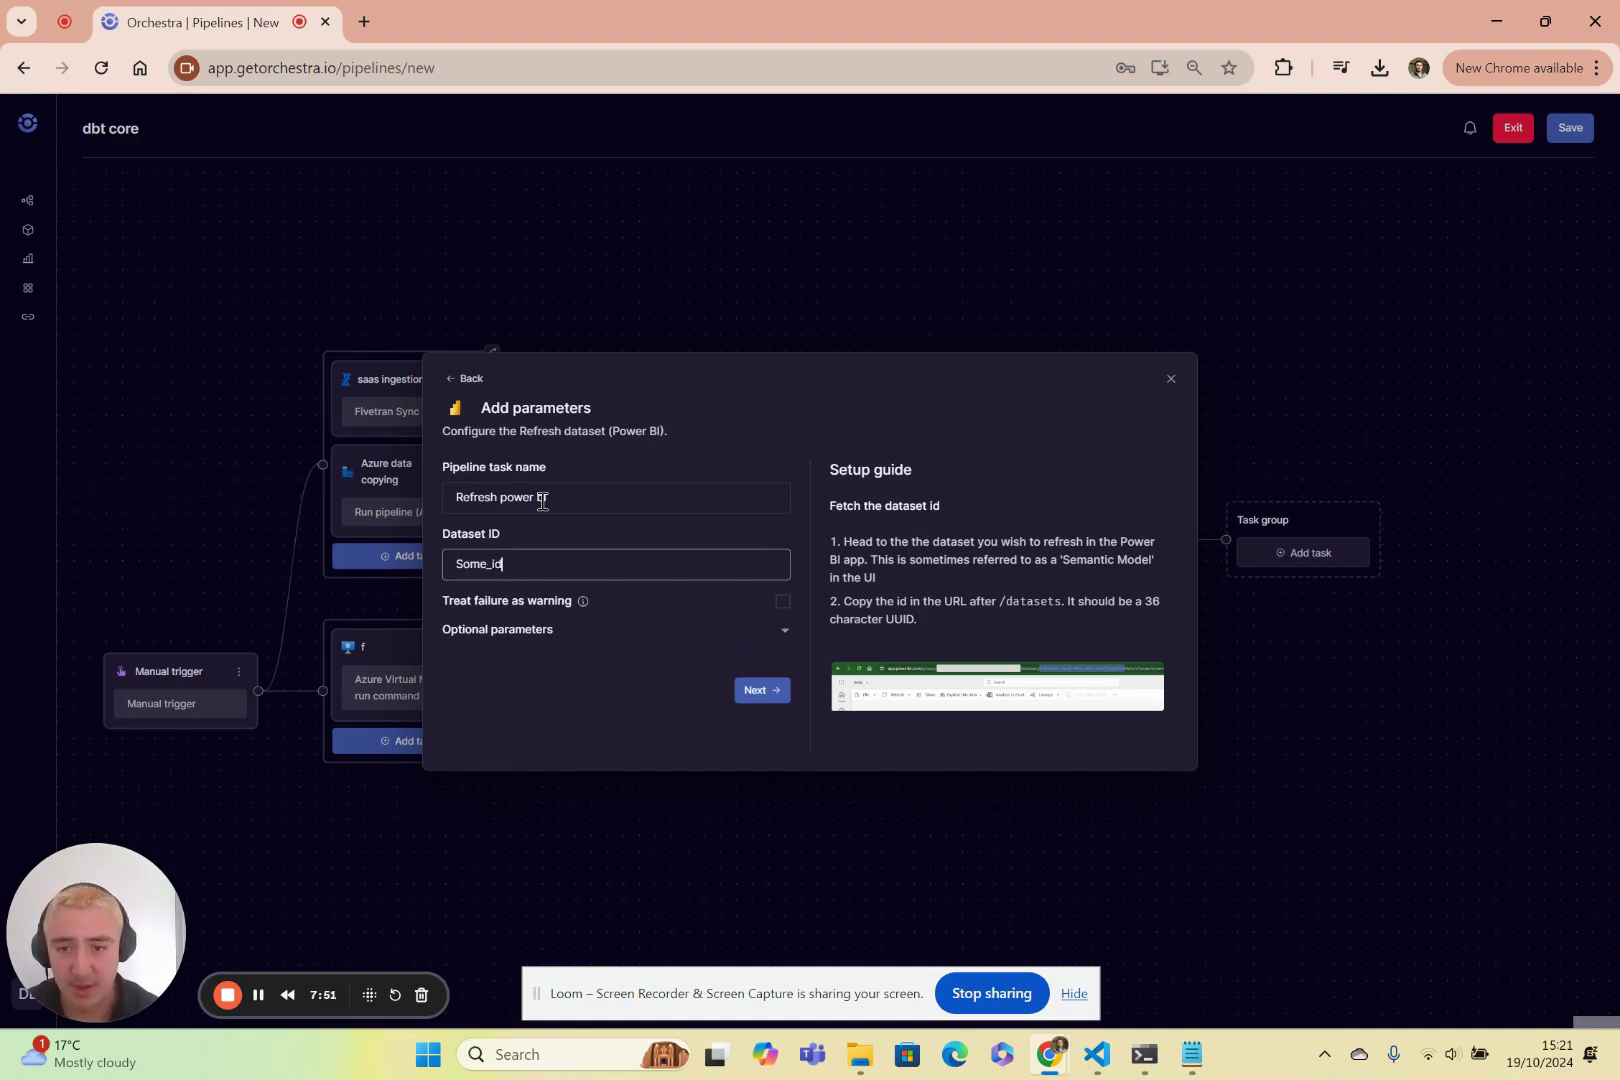
{"action": "key", "text": "Return"}
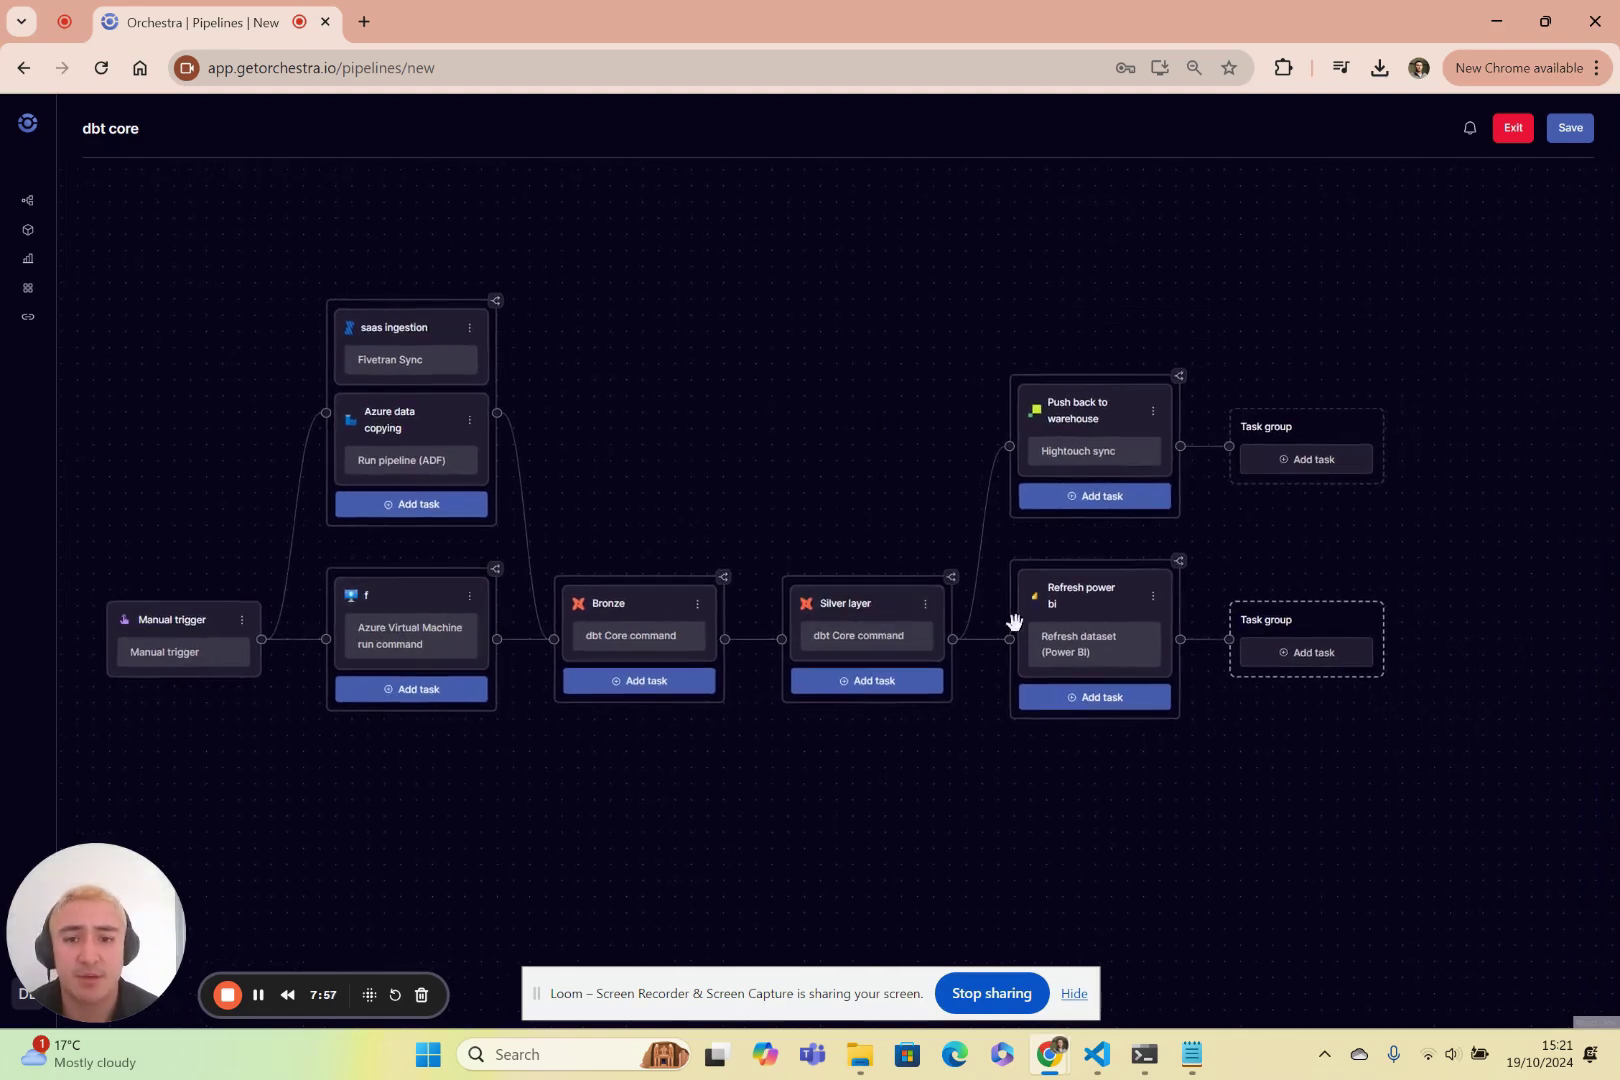
Create an alert named 'Failures' watching the Bronze task for the Failed status.
{"action": "left_click", "coordinate": [1467, 130]}
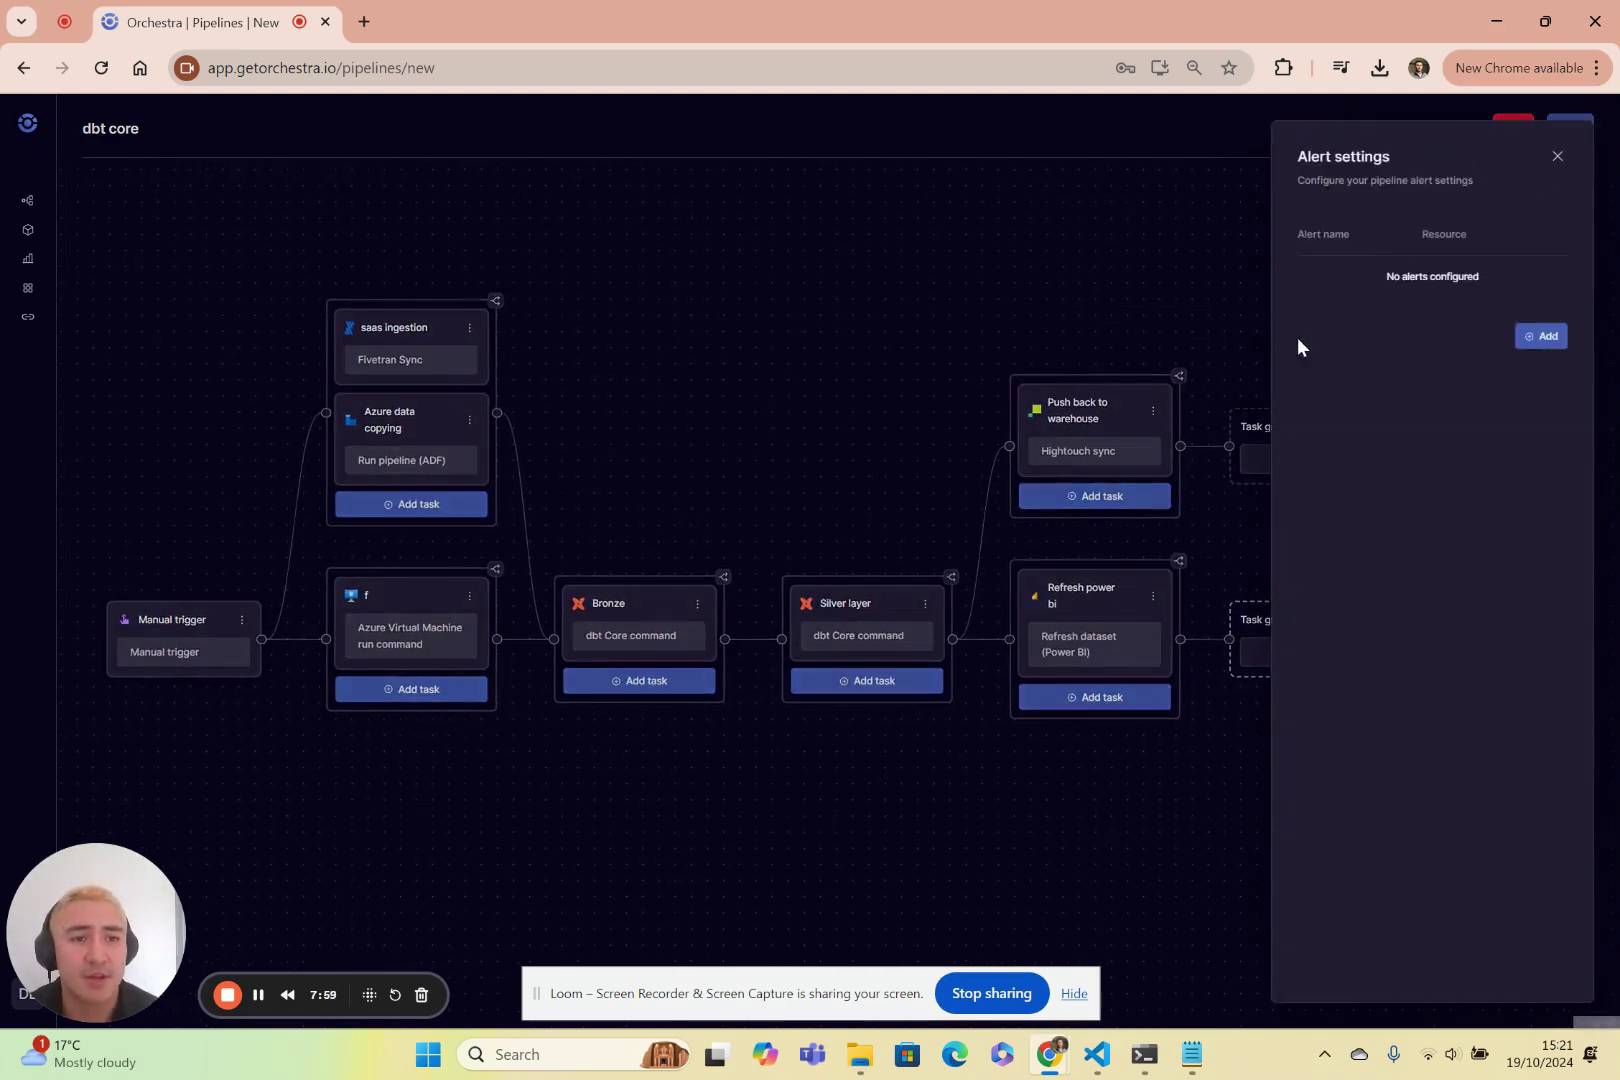
{"action": "left_click", "coordinate": [1547, 337]}
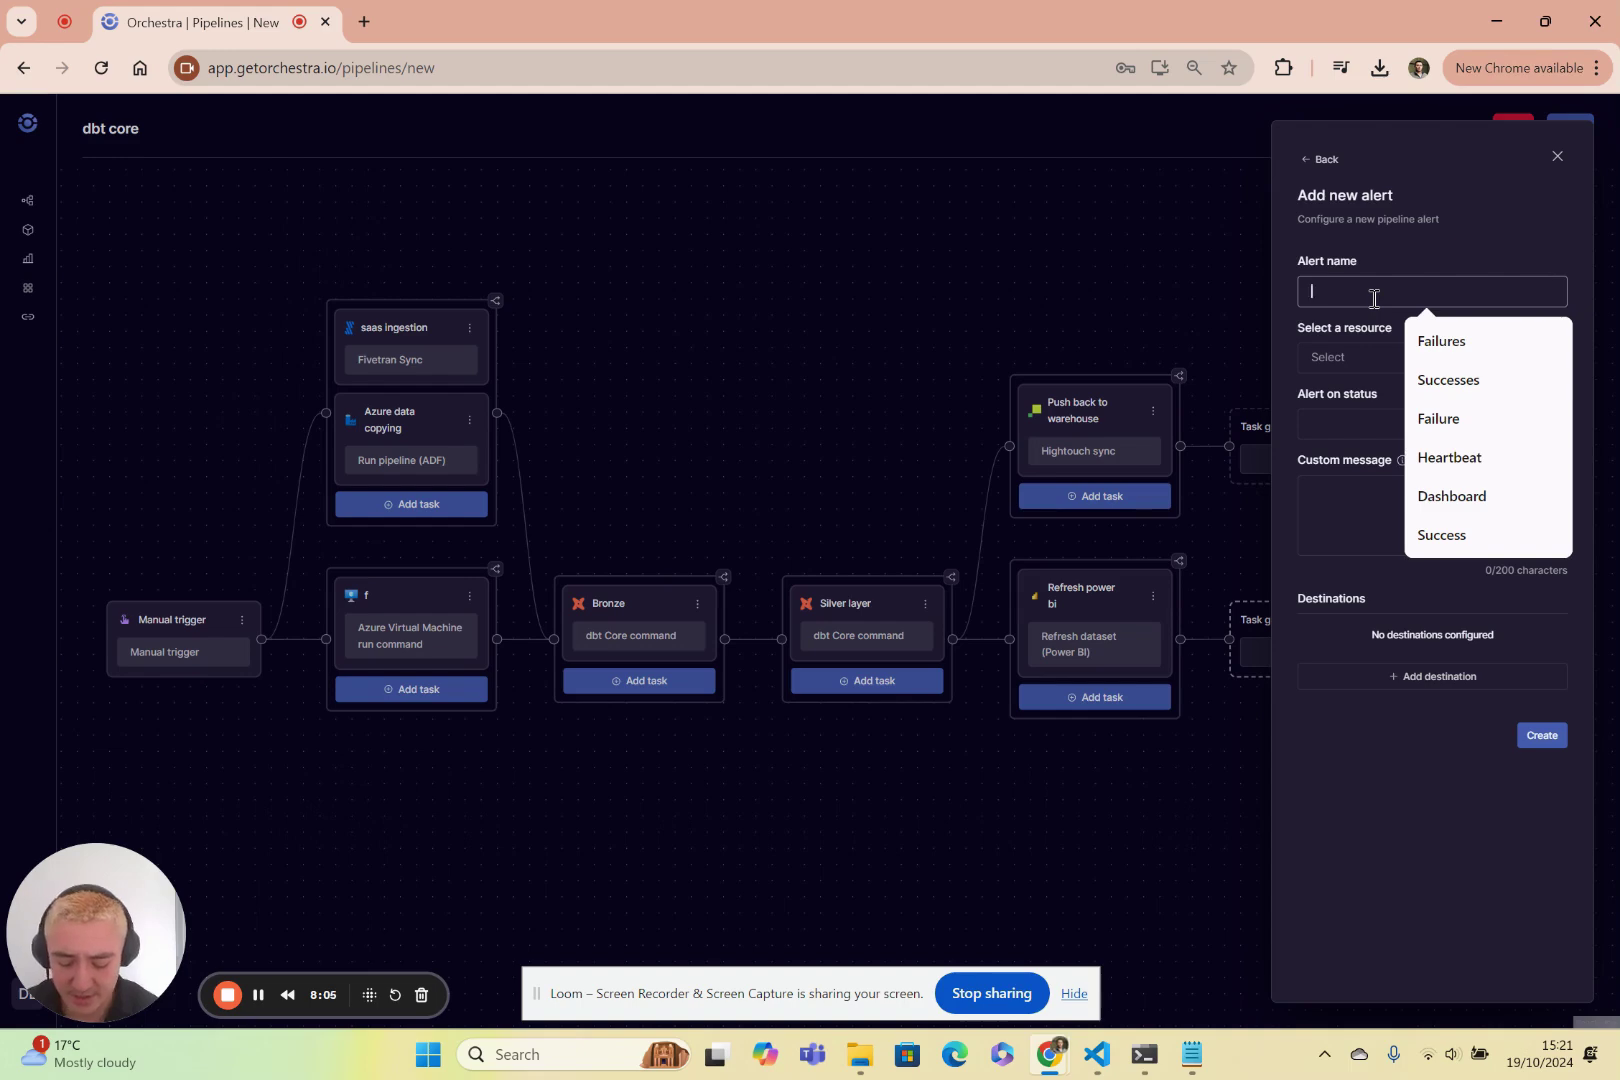
{"action": "type", "text": "Failures"}
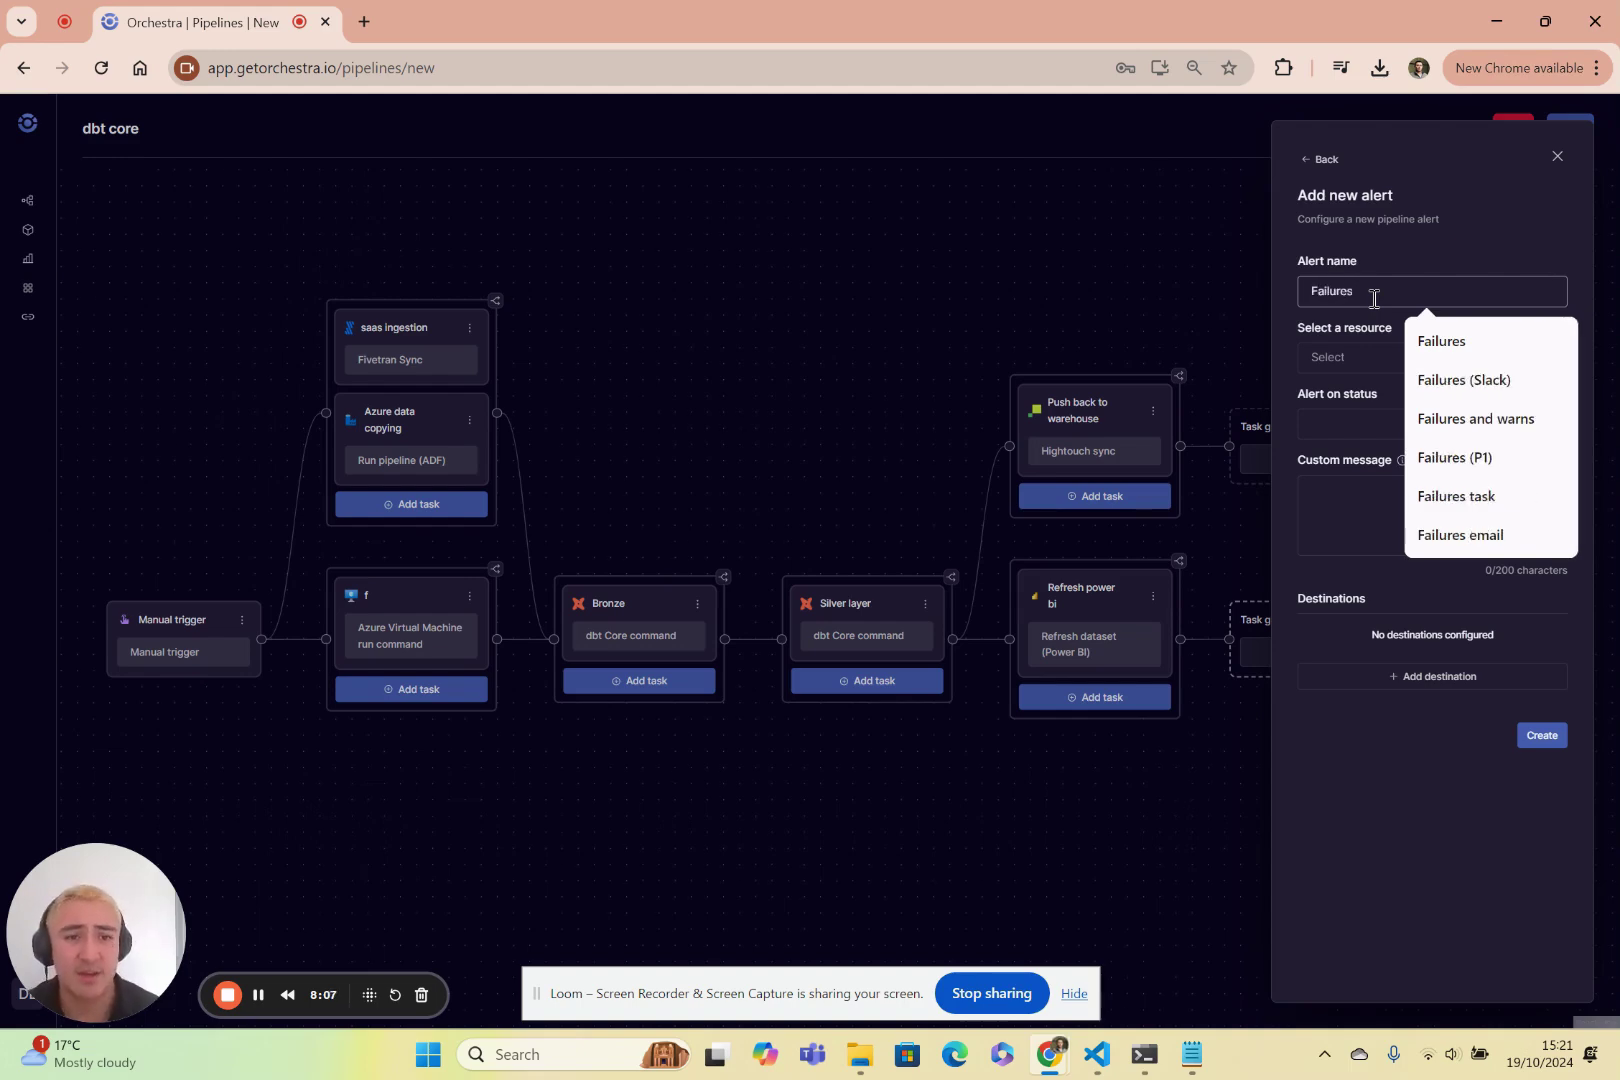
{"action": "left_click", "coordinate": [1362, 358]}
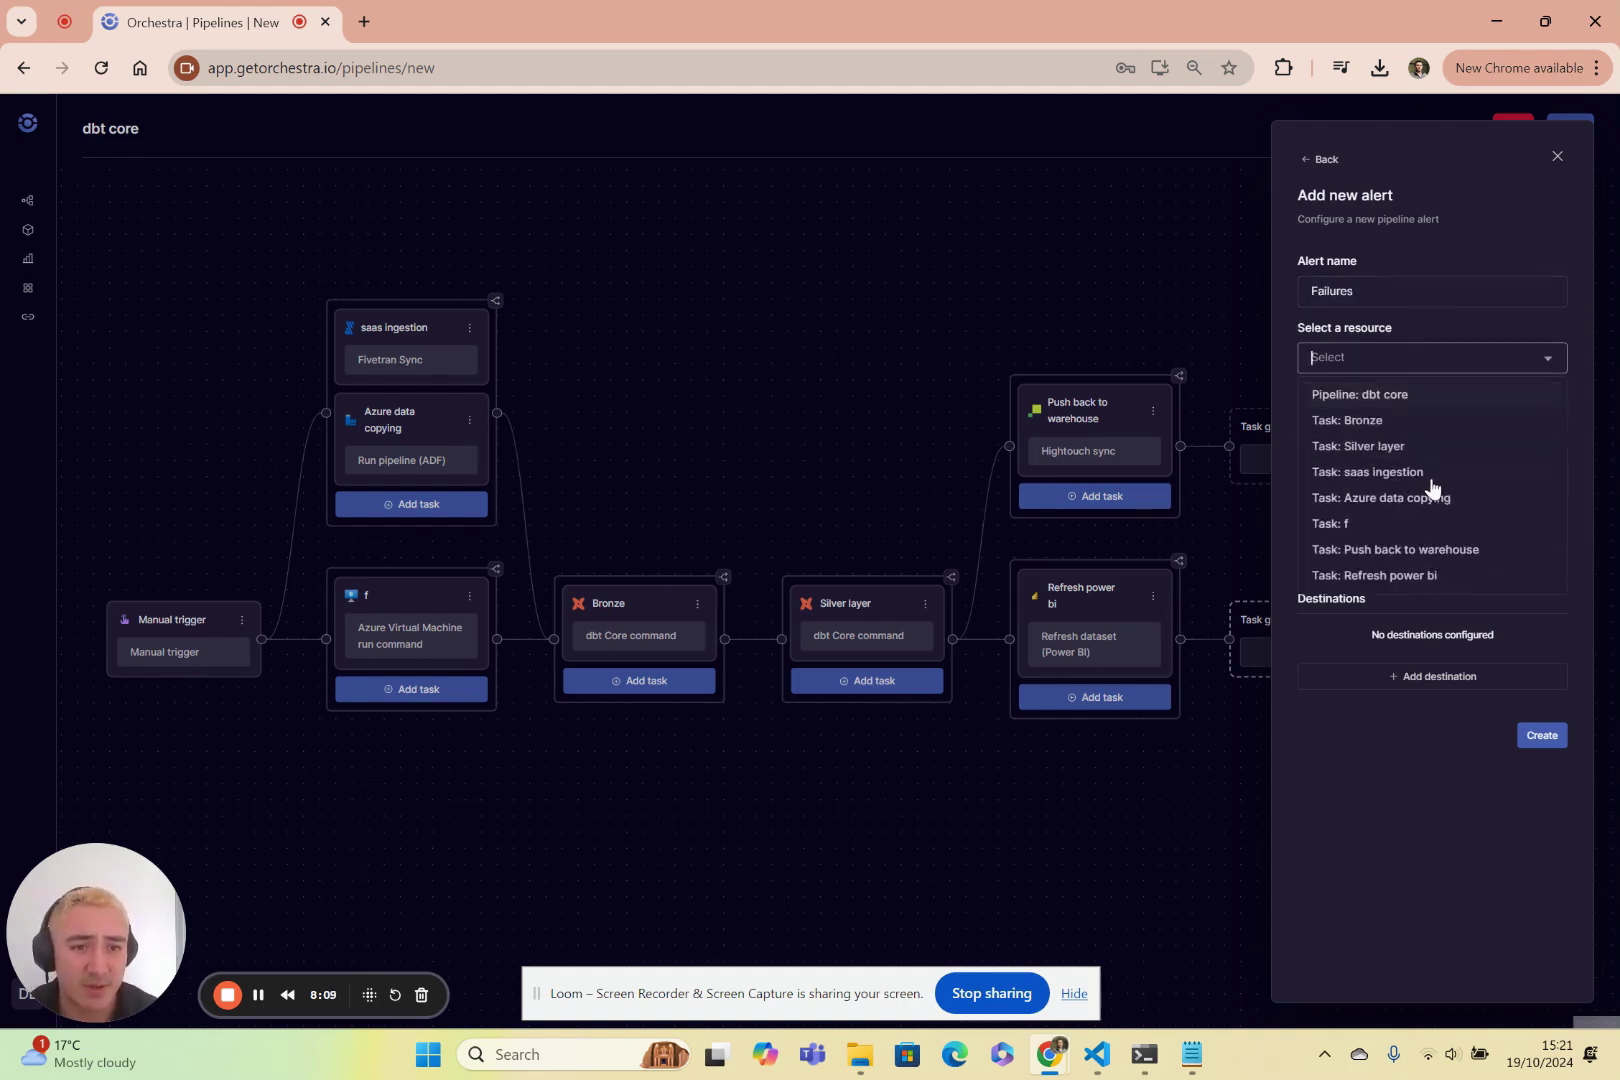
{"action": "left_click", "coordinate": [1368, 421]}
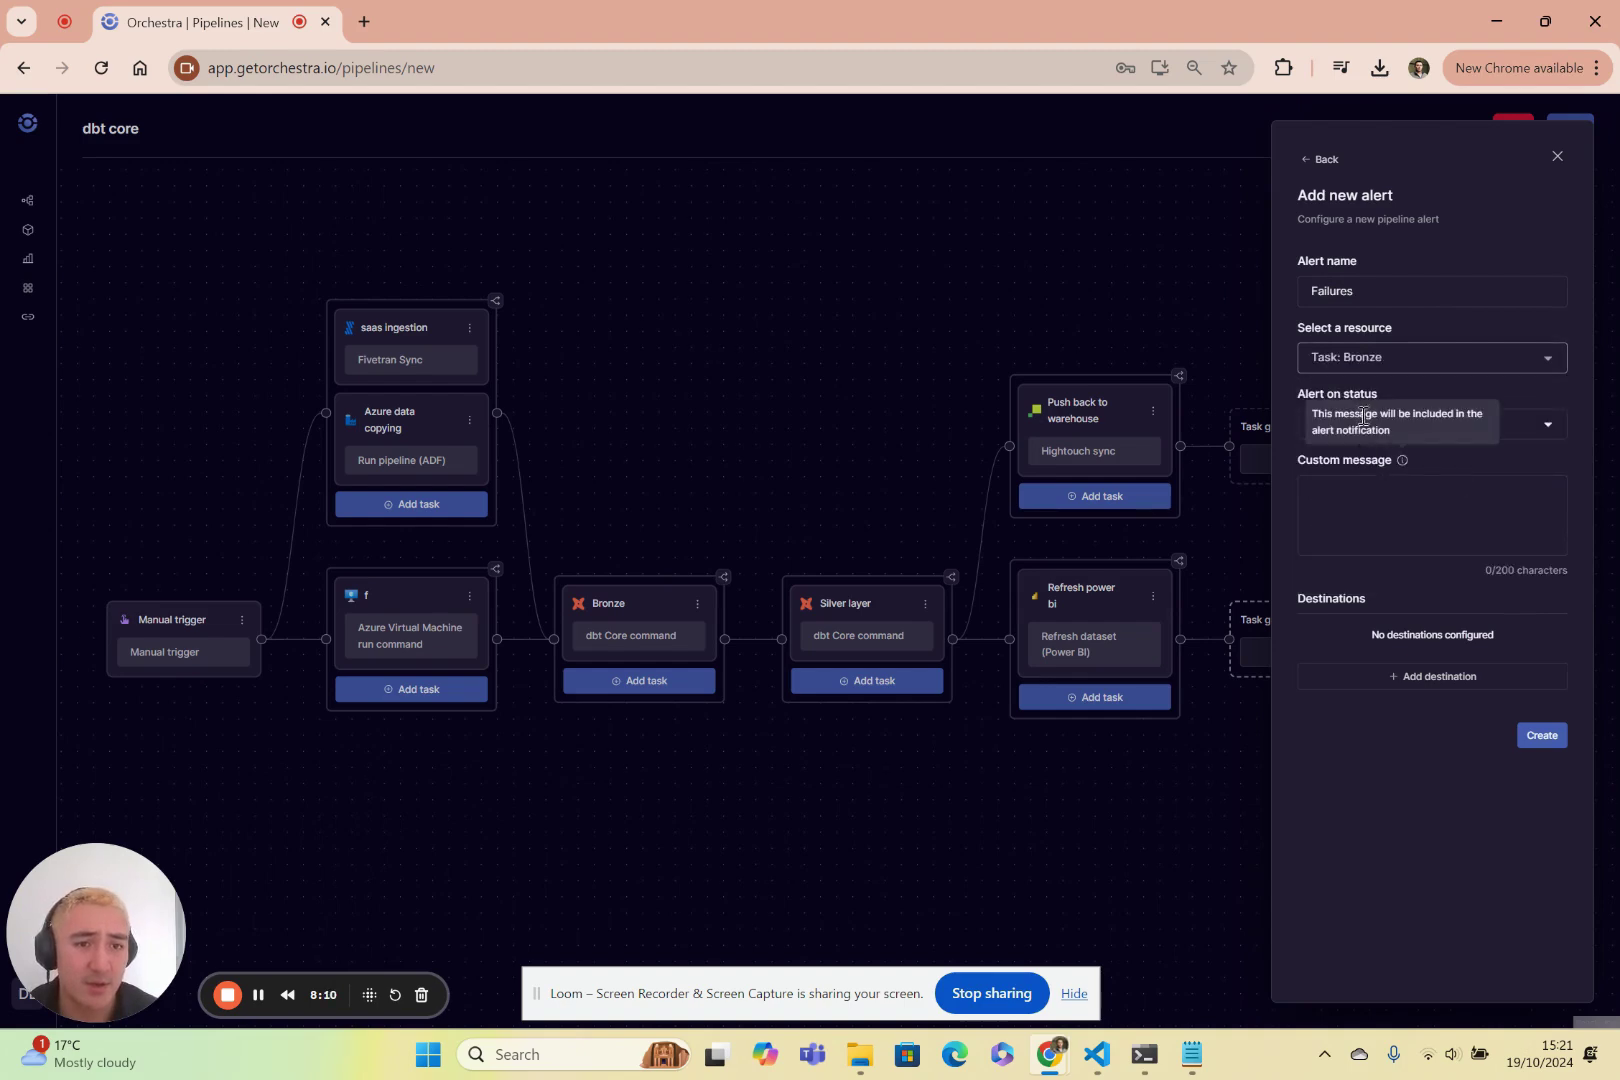
{"action": "left_click", "coordinate": [1540, 427]}
{"action": "left_click", "coordinate": [1318, 545]}
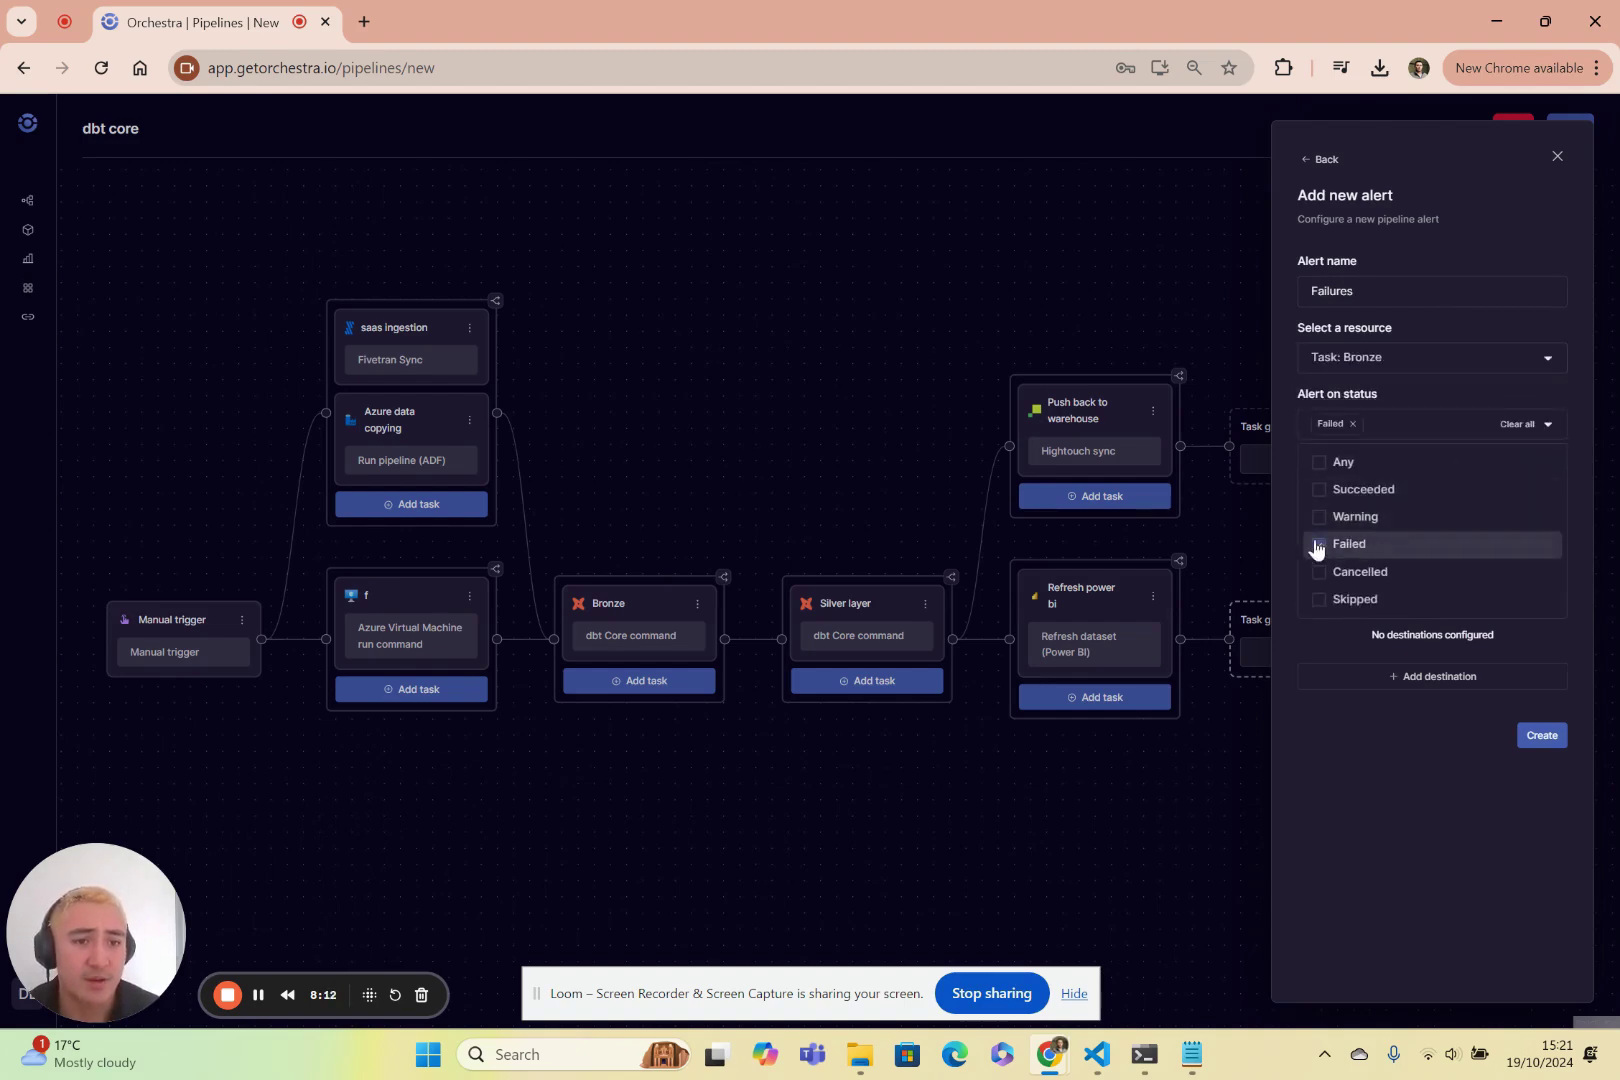
{"action": "left_click", "coordinate": [1293, 456]}
Add an email destination to the alert with the recipient's e-mail address.
{"action": "left_click", "coordinate": [1405, 676]}
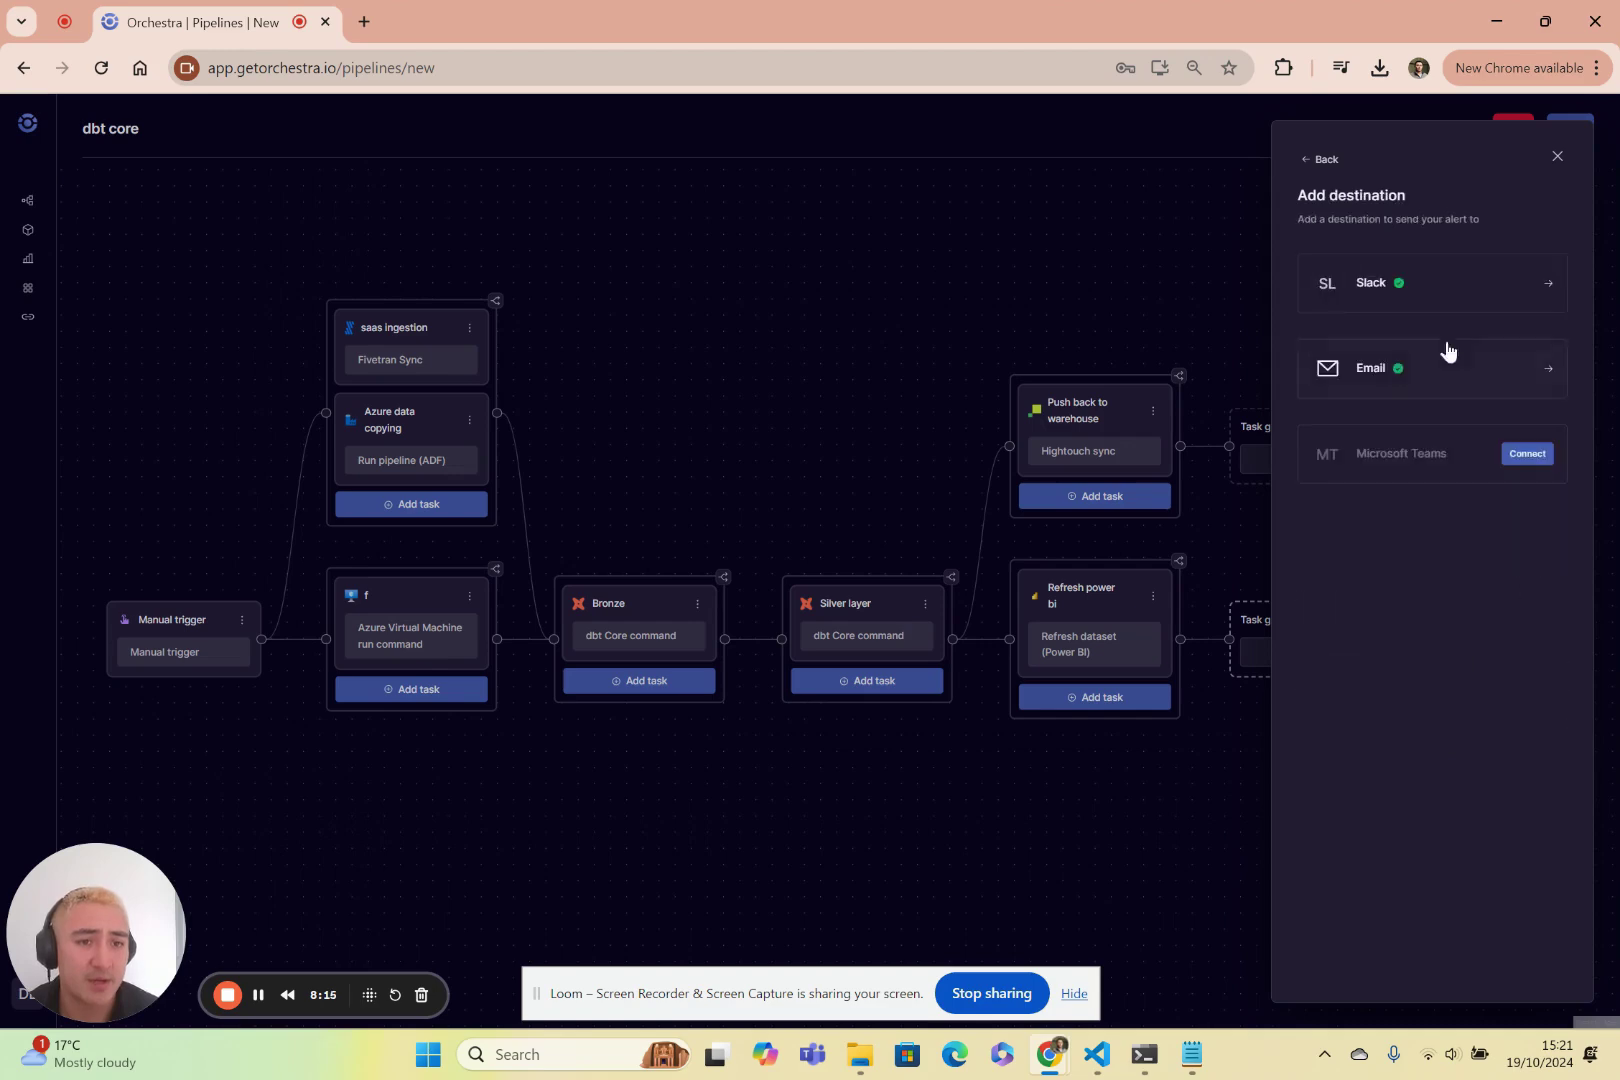
{"action": "left_click", "coordinate": [1456, 367]}
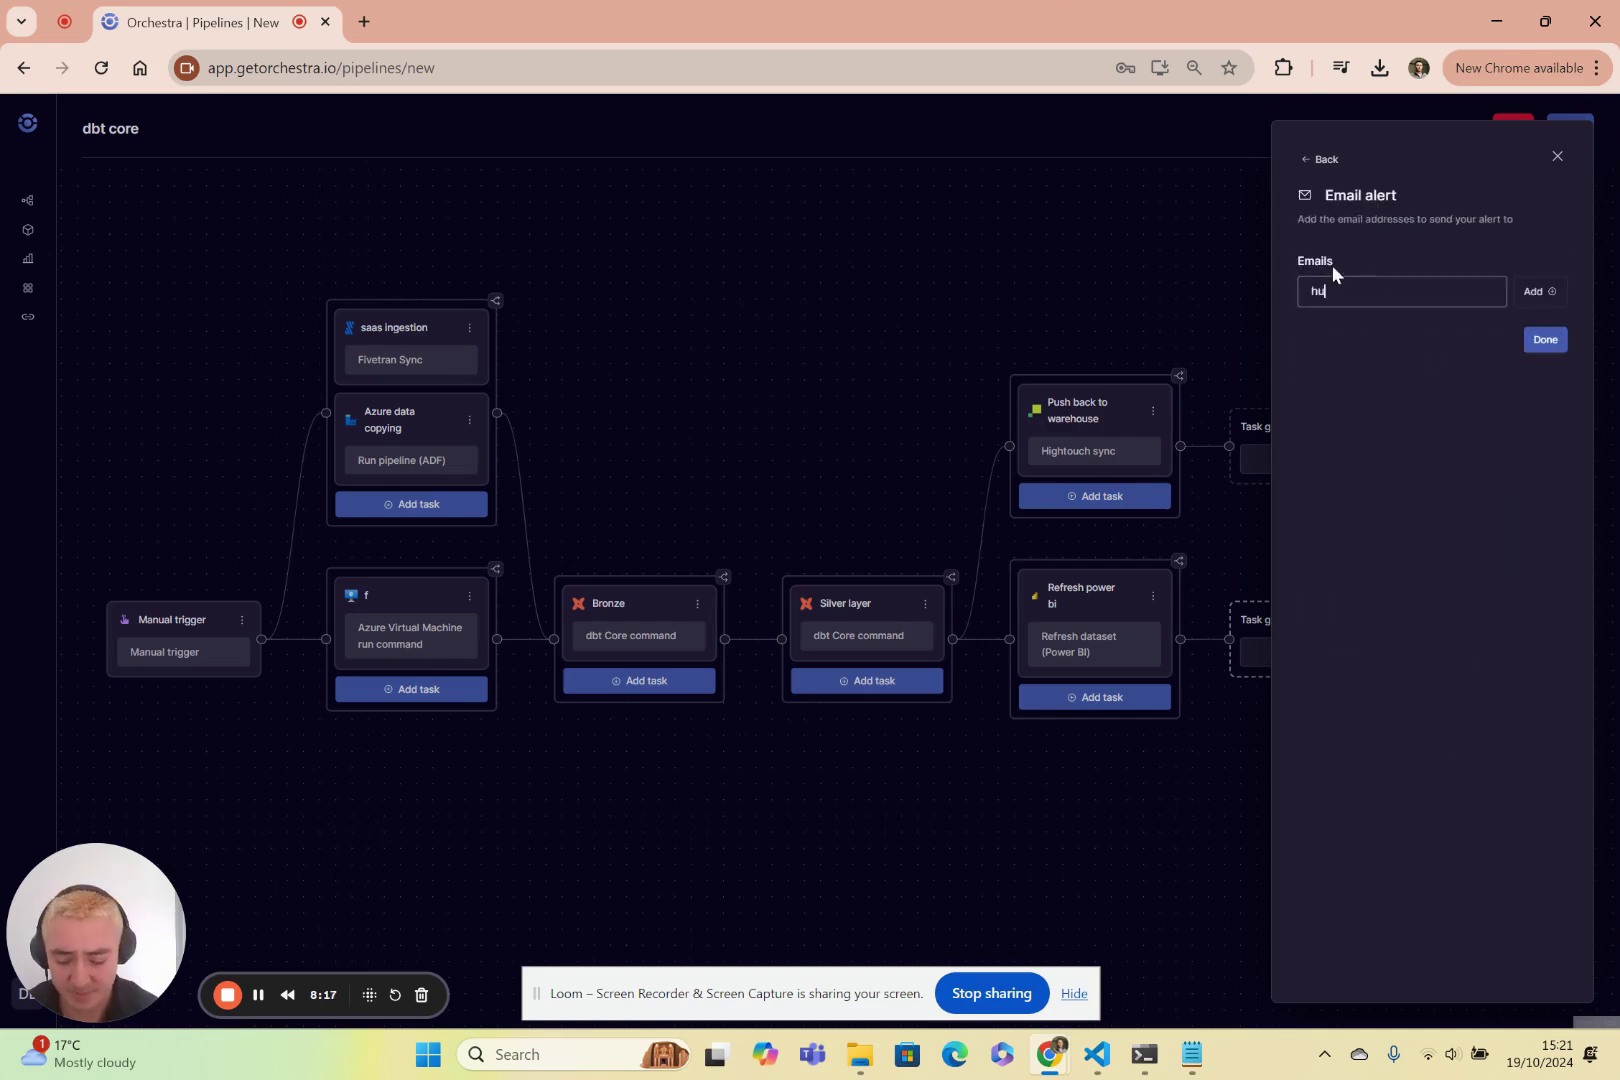
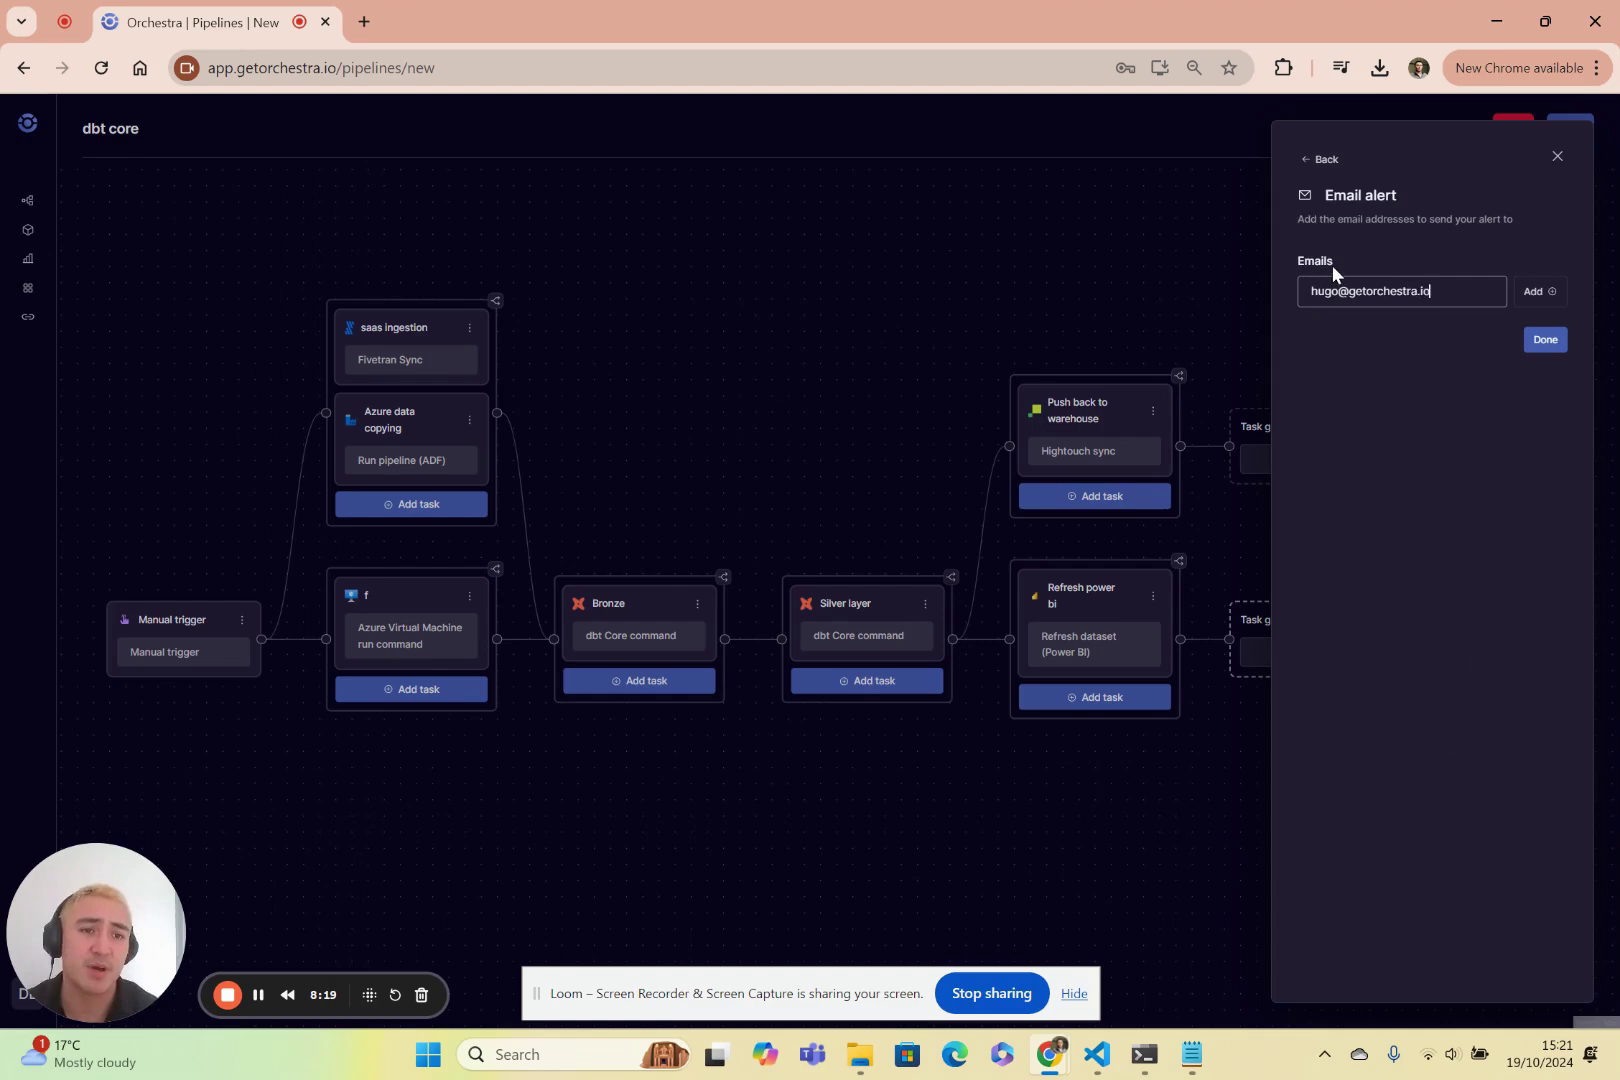
{"action": "key", "text": "Return"}
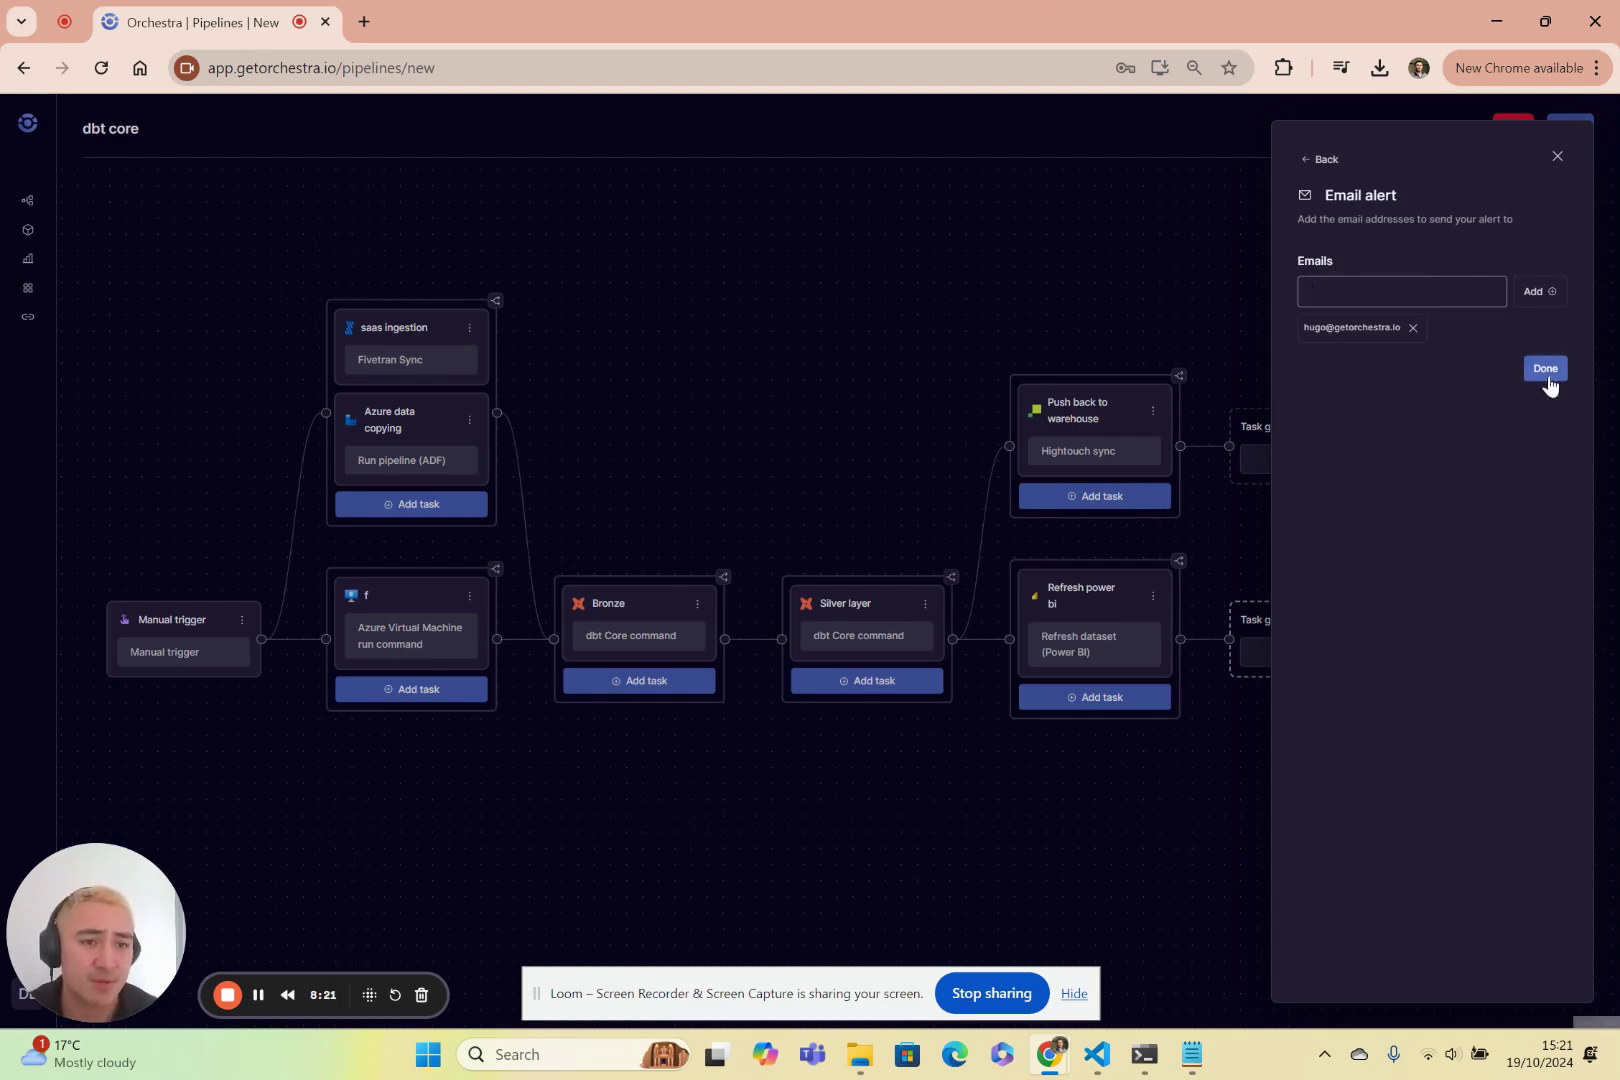
{"action": "left_click", "coordinate": [1545, 368]}
Save the Failures alert, then start a second alert named 'Alert stakehol'.
{"action": "left_click", "coordinate": [1540, 731]}
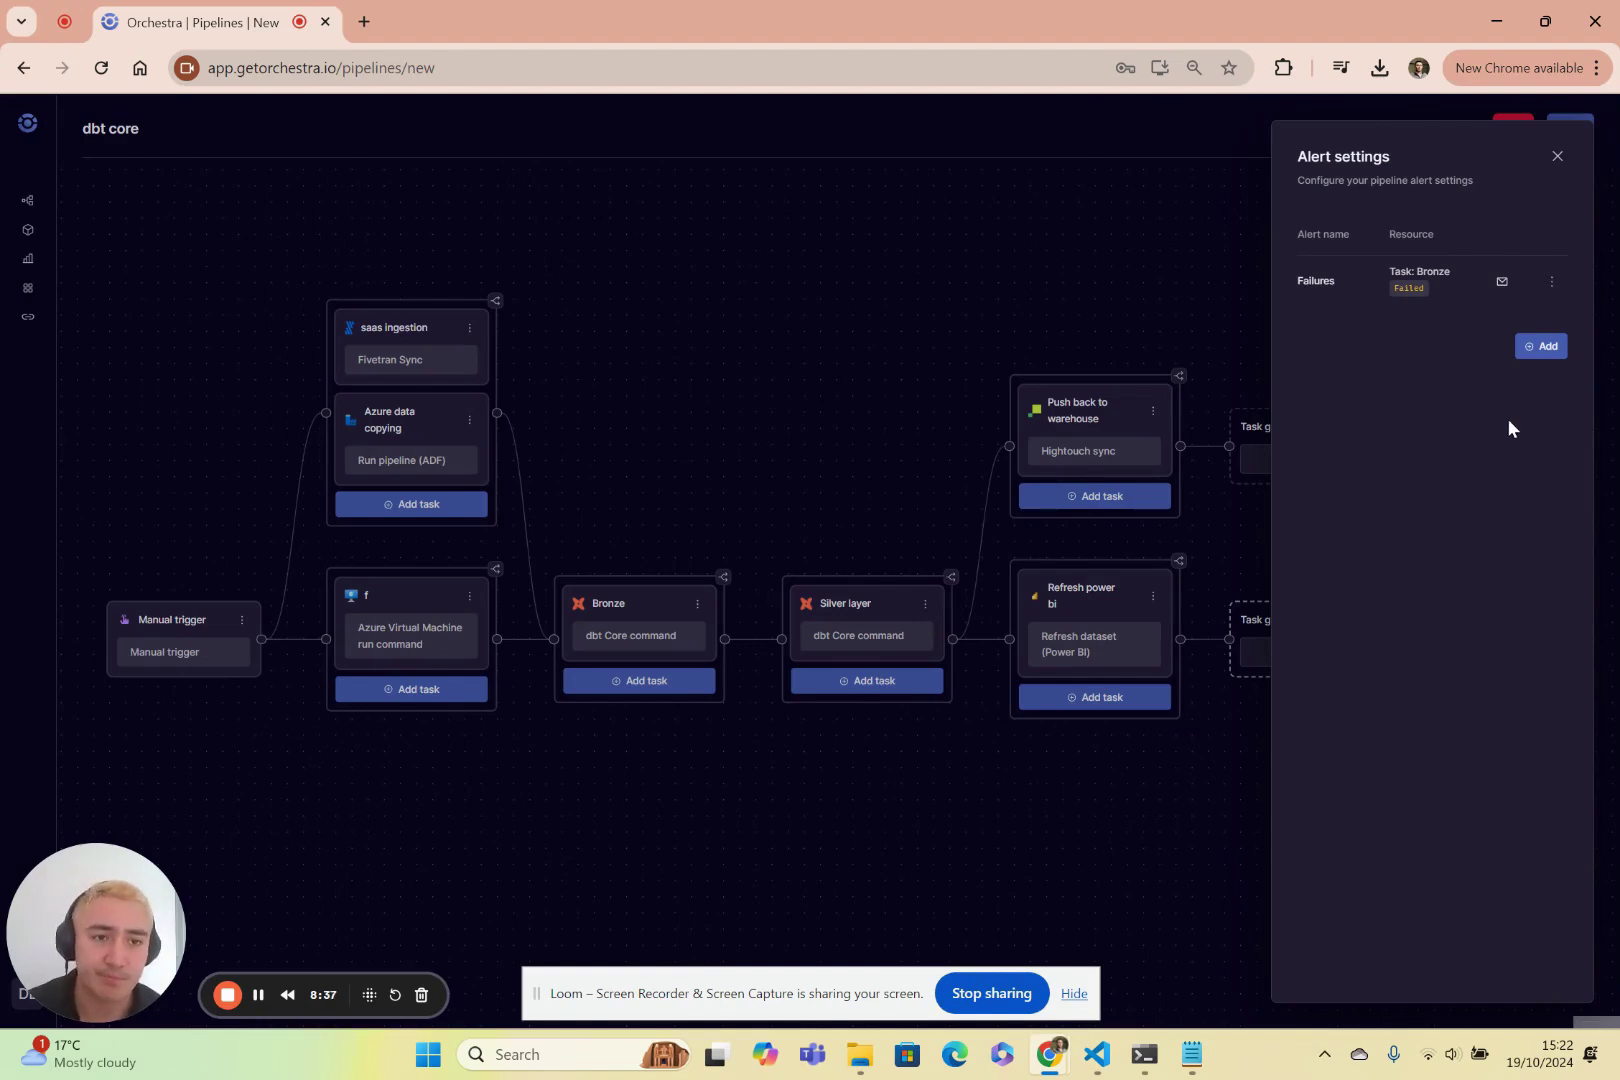
{"action": "left_click", "coordinate": [1541, 346]}
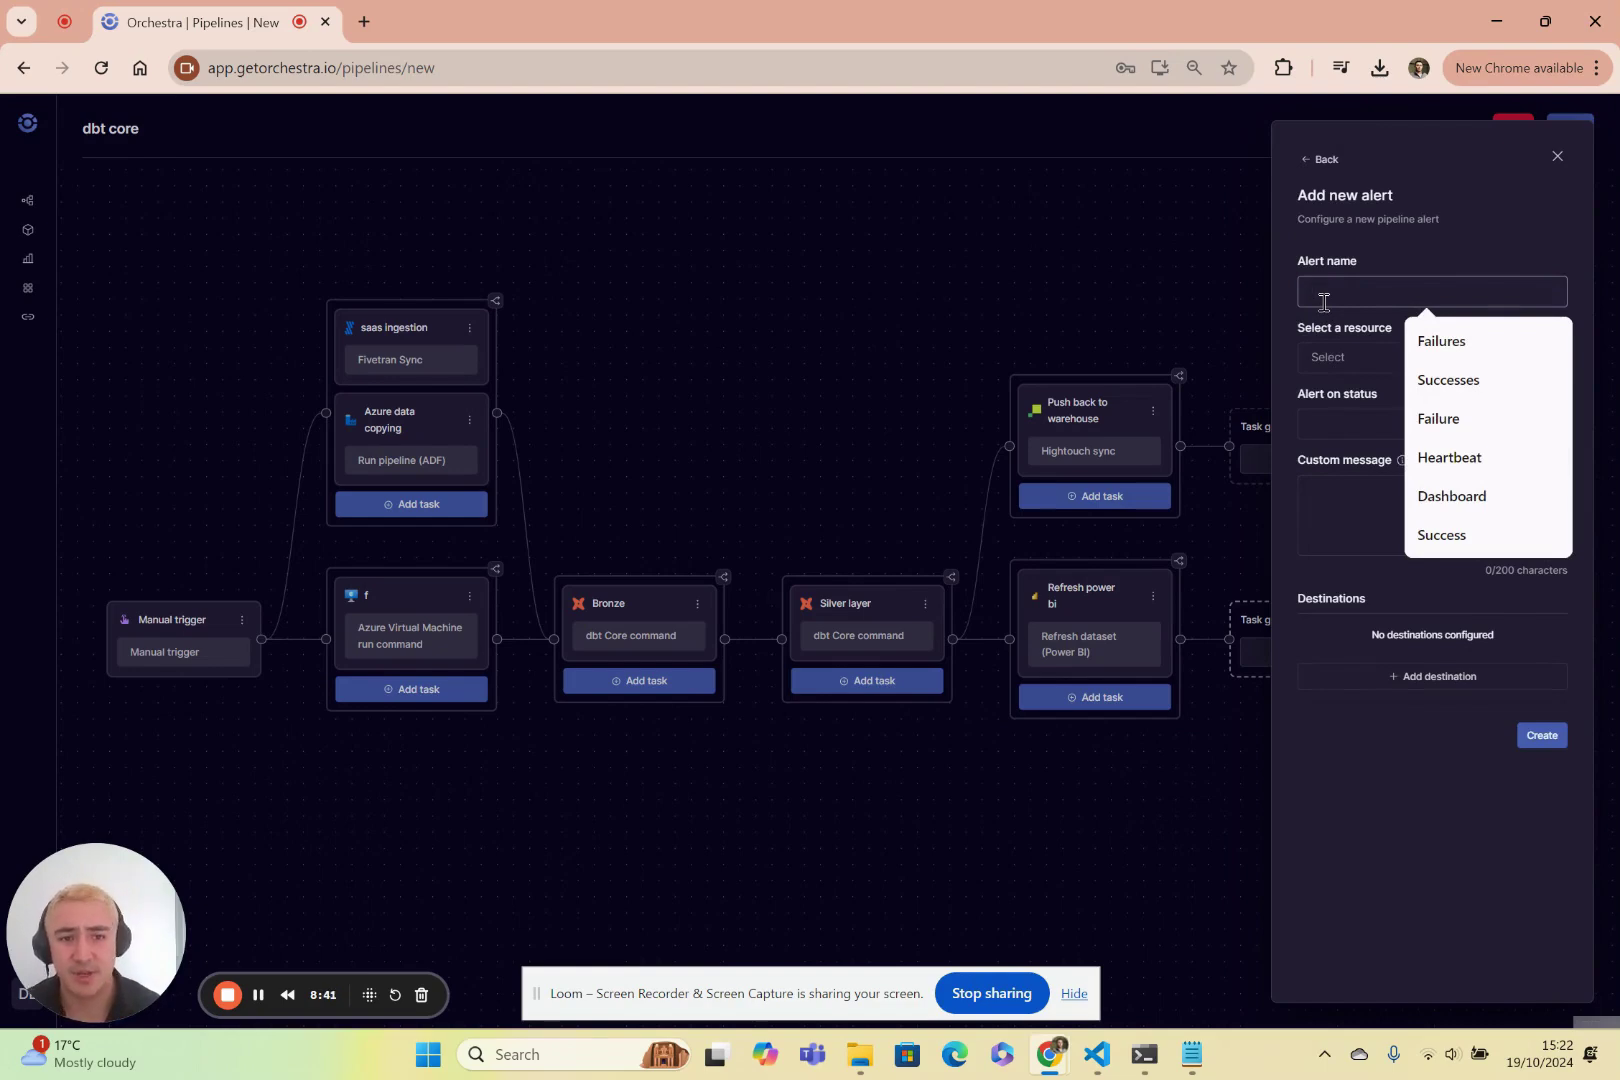
{"action": "type", "text": "Alert stakehol"}
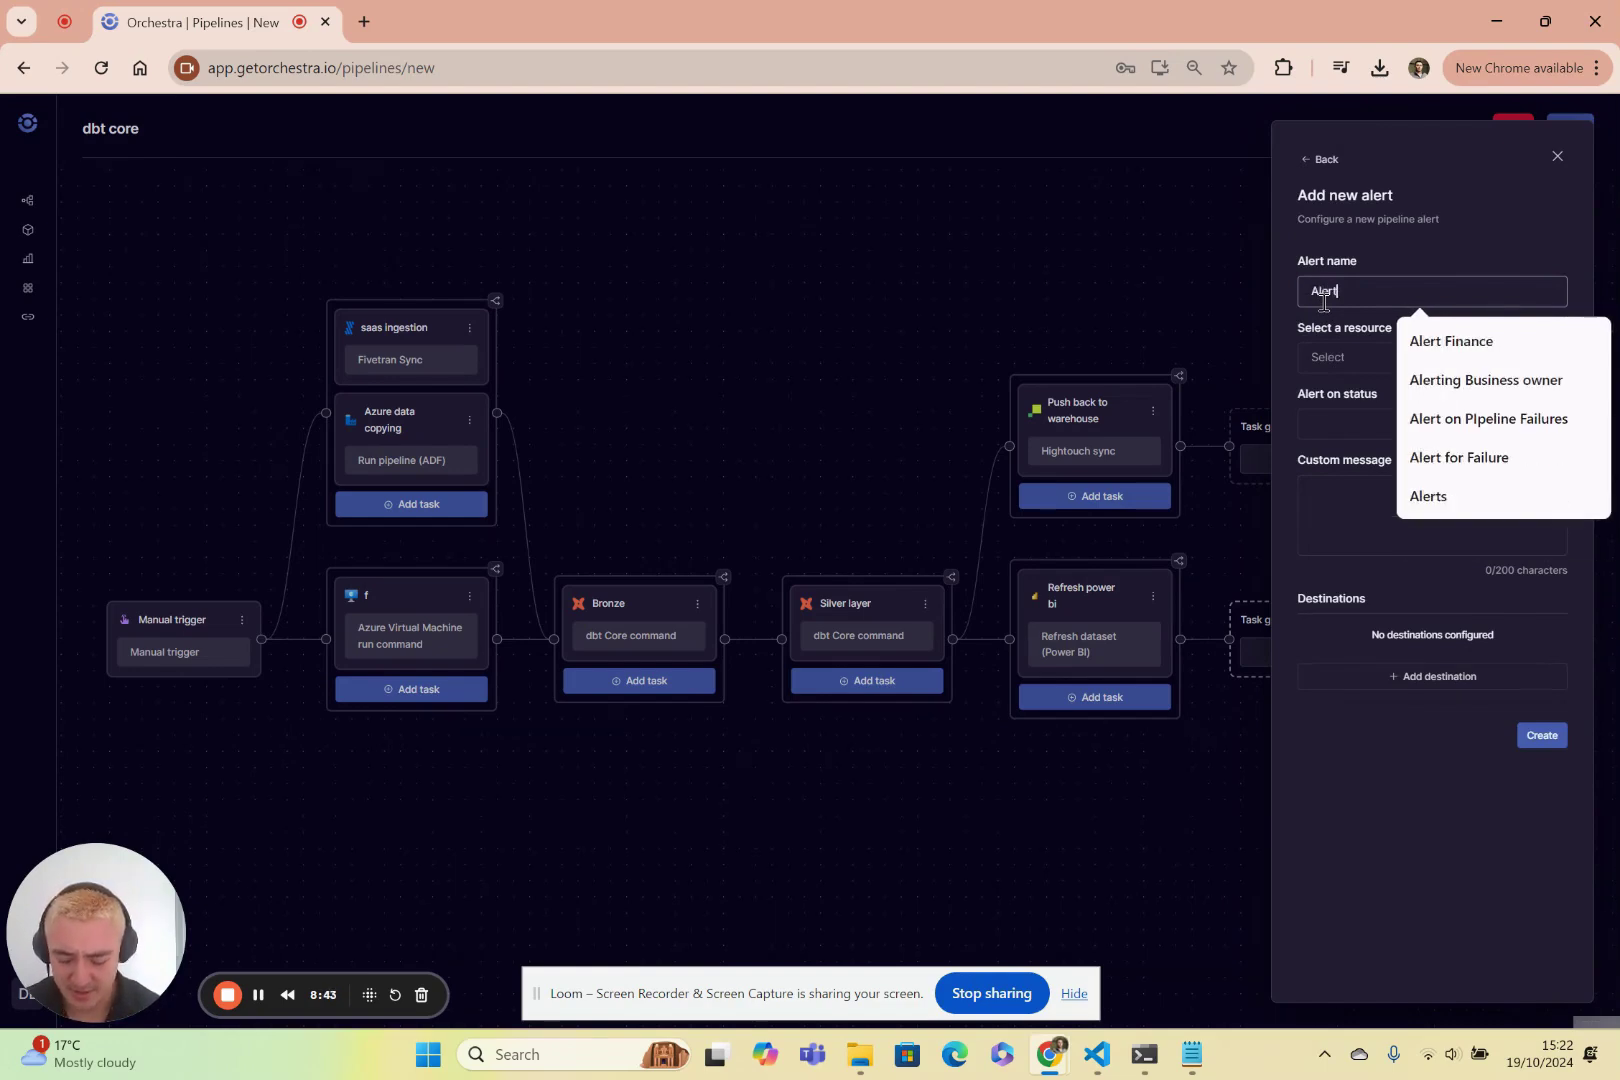